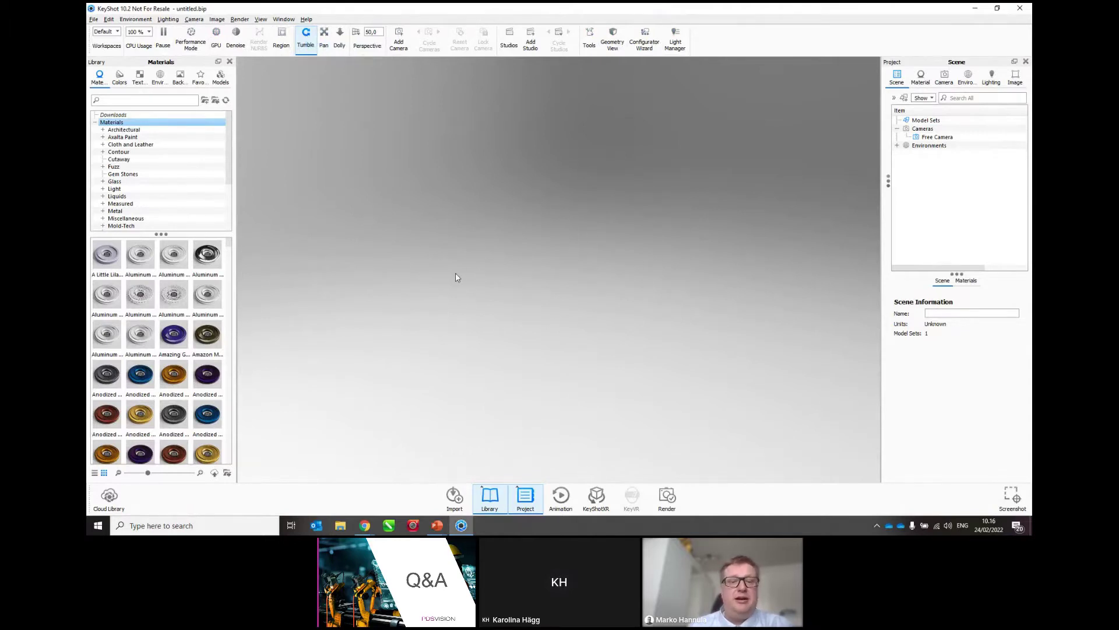
Browse the library's colors, textures and environments, returning to the materials
left_click(120, 82)
left_click(143, 83)
left_click(159, 85)
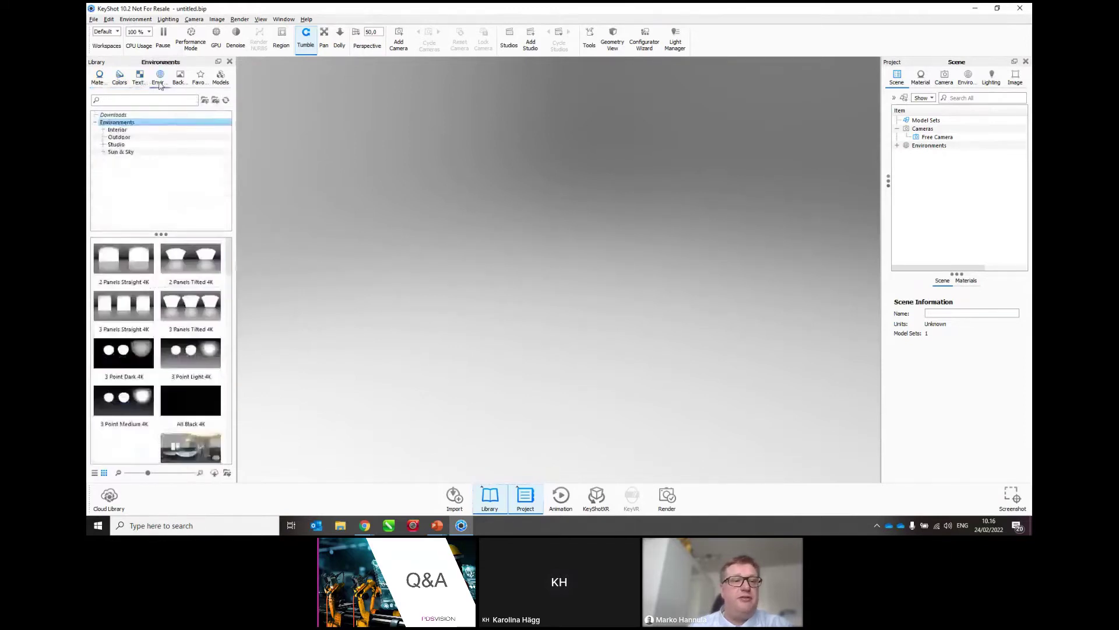
left_click(99, 78)
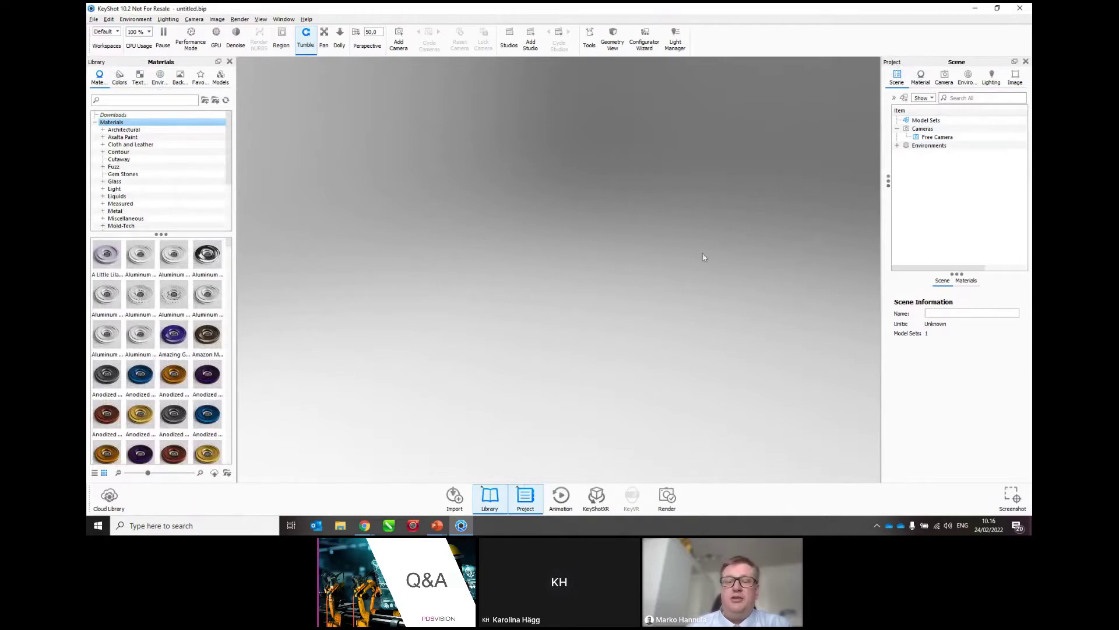
Hide the Library and Project panels and show both again
left_click(492, 505)
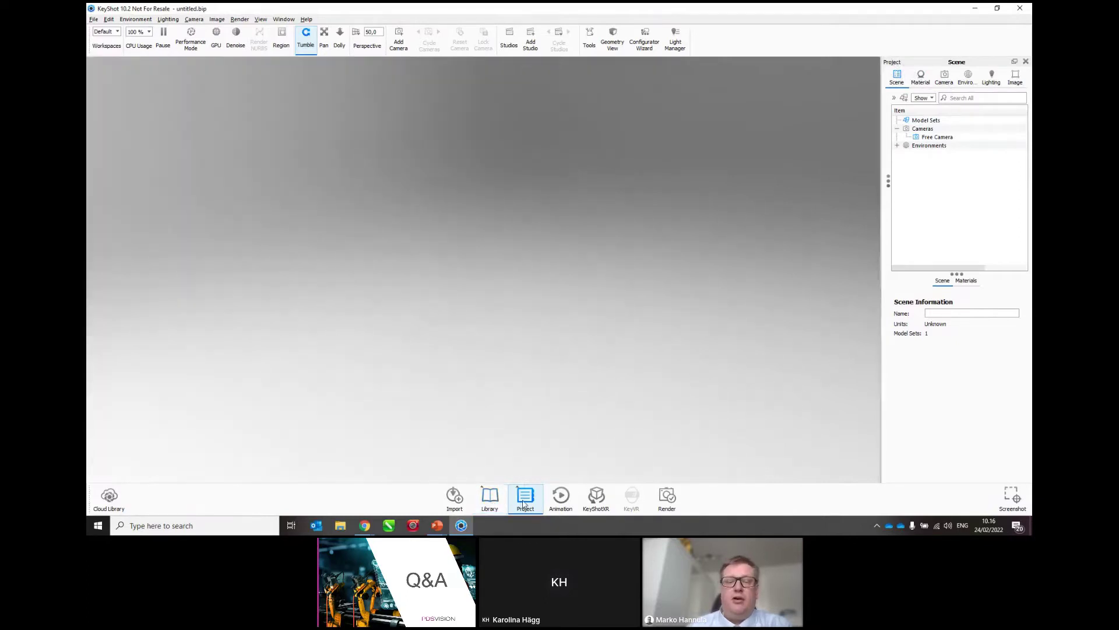
left_click(527, 504)
left_click(525, 505)
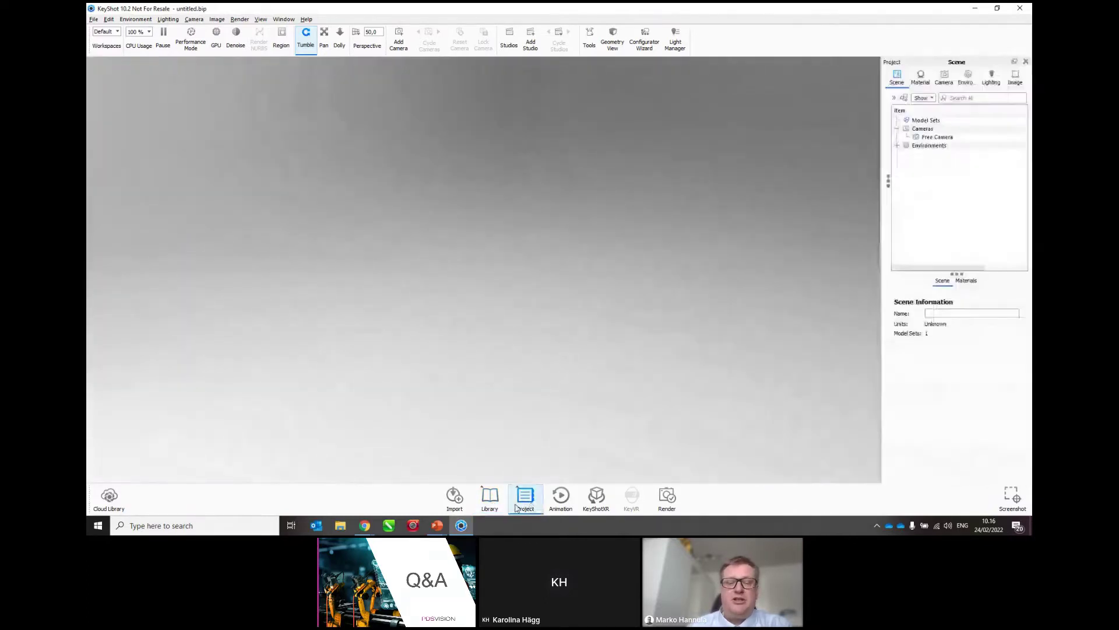
left_click(493, 502)
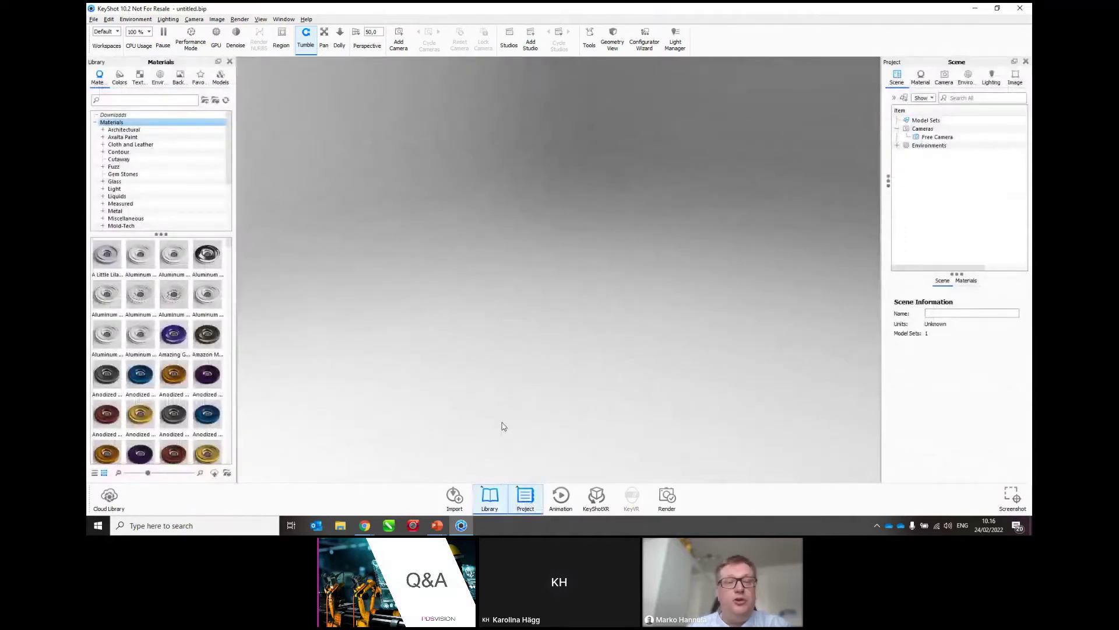
Import huvudassembly.asm.1 from the KeyShot desktop folder, keeping the offered import settings
left_click(454, 496)
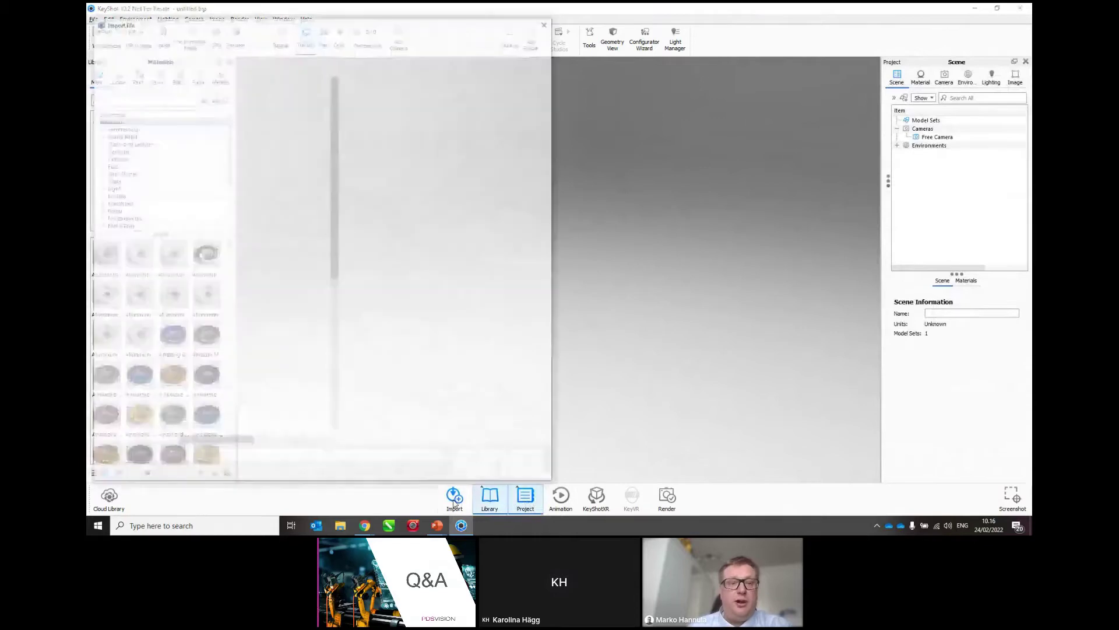
scroll(282, 183, "down", 4)
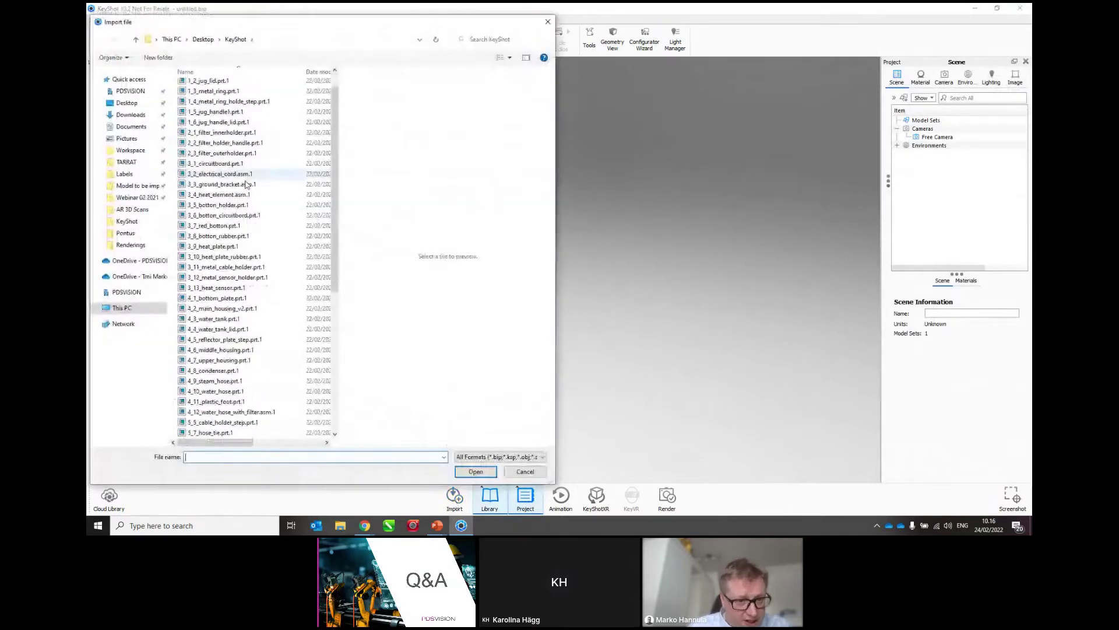
scroll(249, 264, "down", 1)
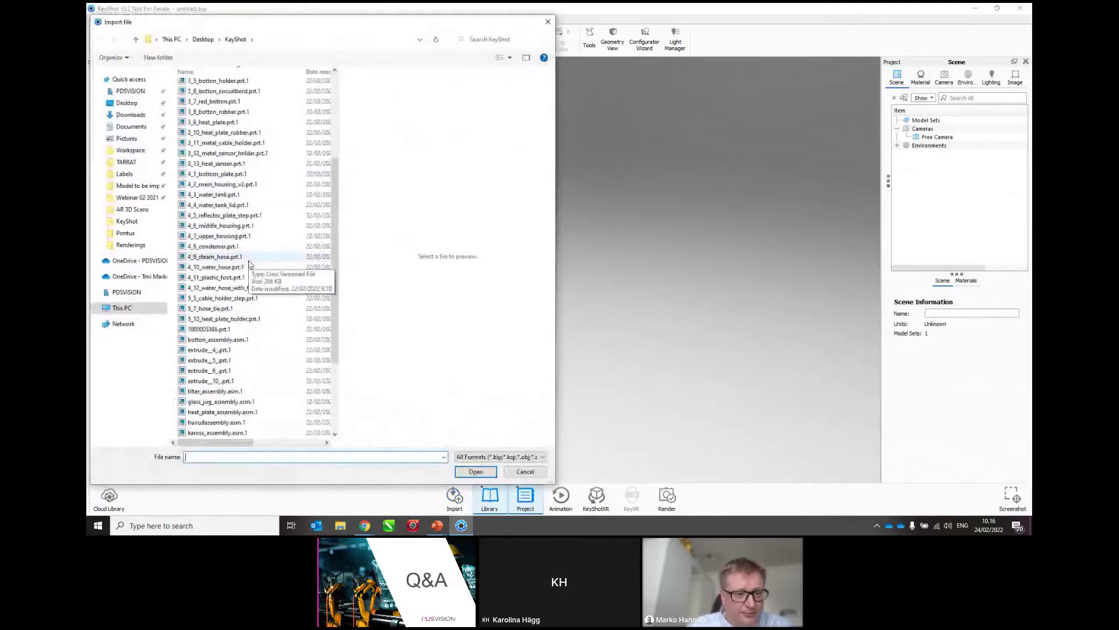
left_click(238, 423)
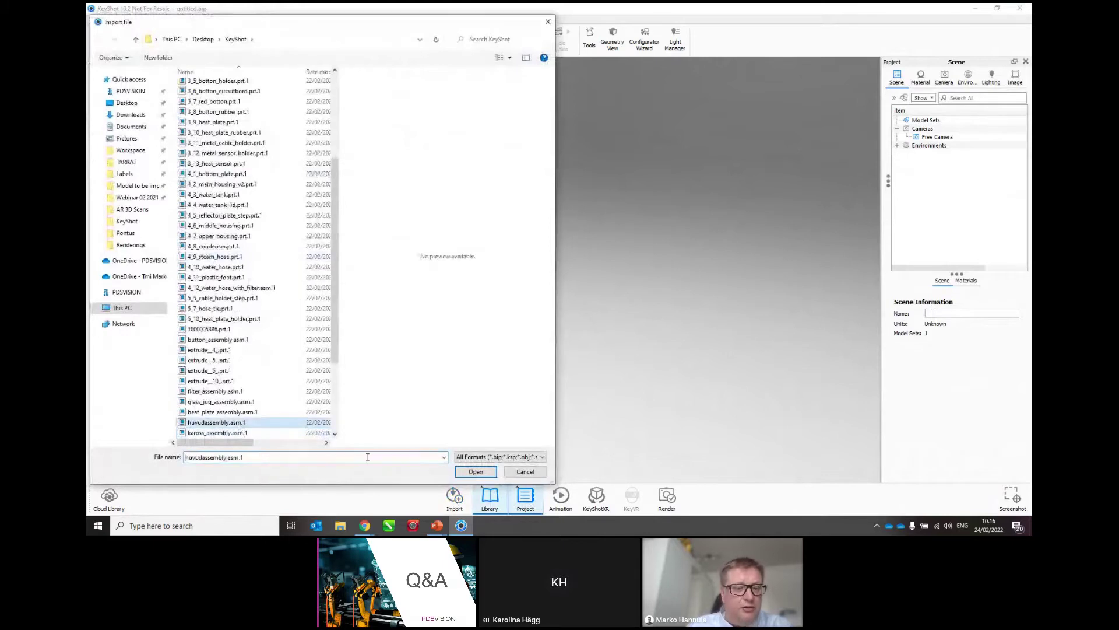
left_click(481, 476)
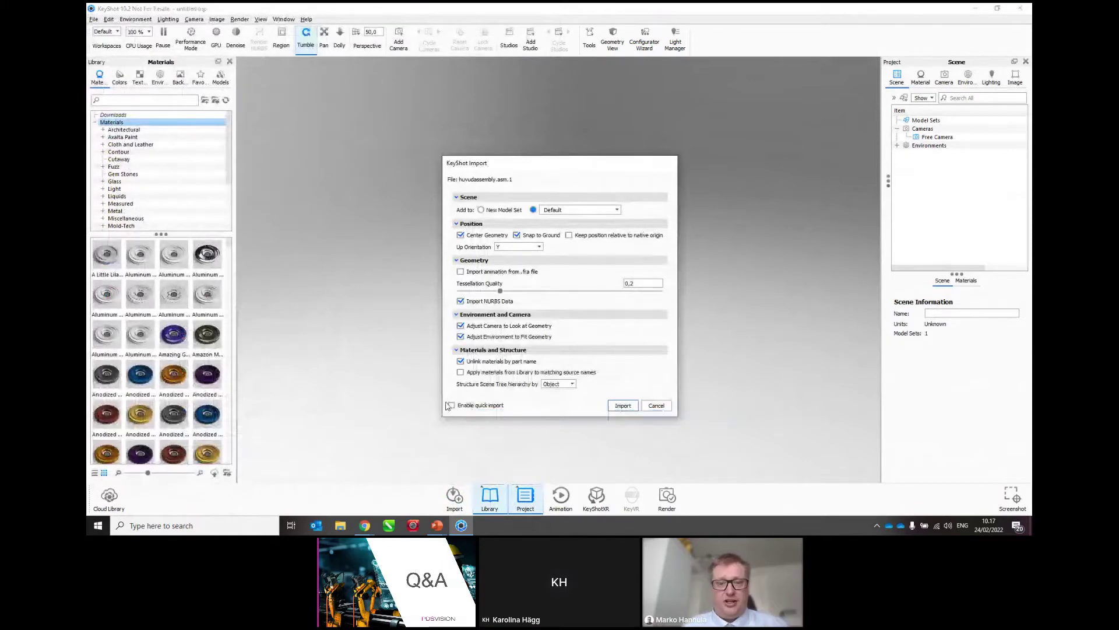
left_click(628, 406)
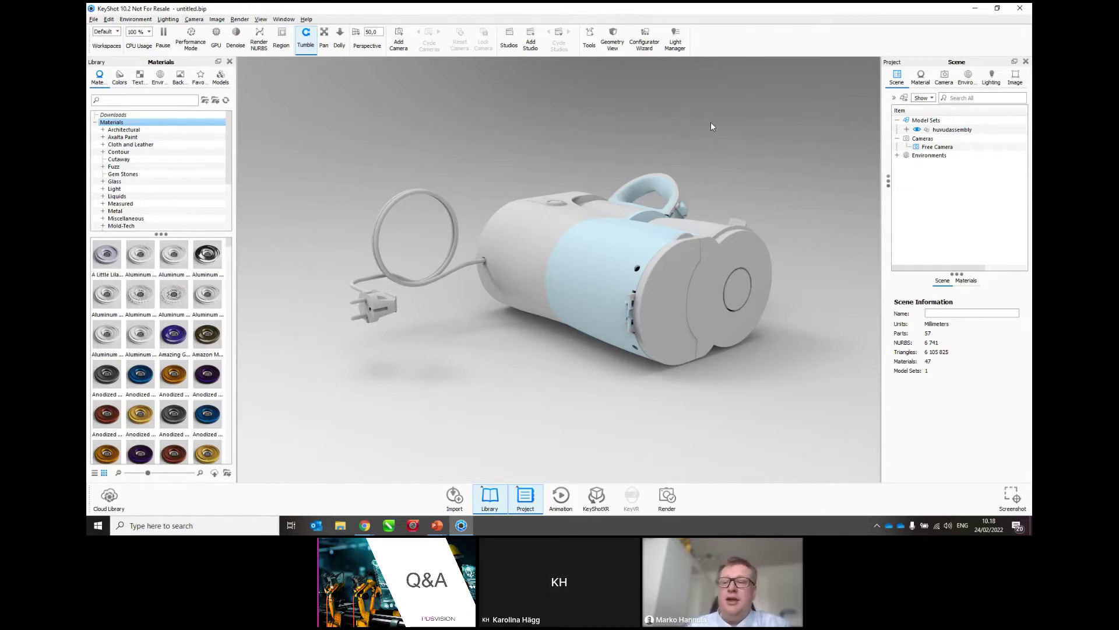
Rotate the whole huvudassembly group to -90° about X with the Move Tool so it stands upright
left_click(938, 131)
left_click(938, 130)
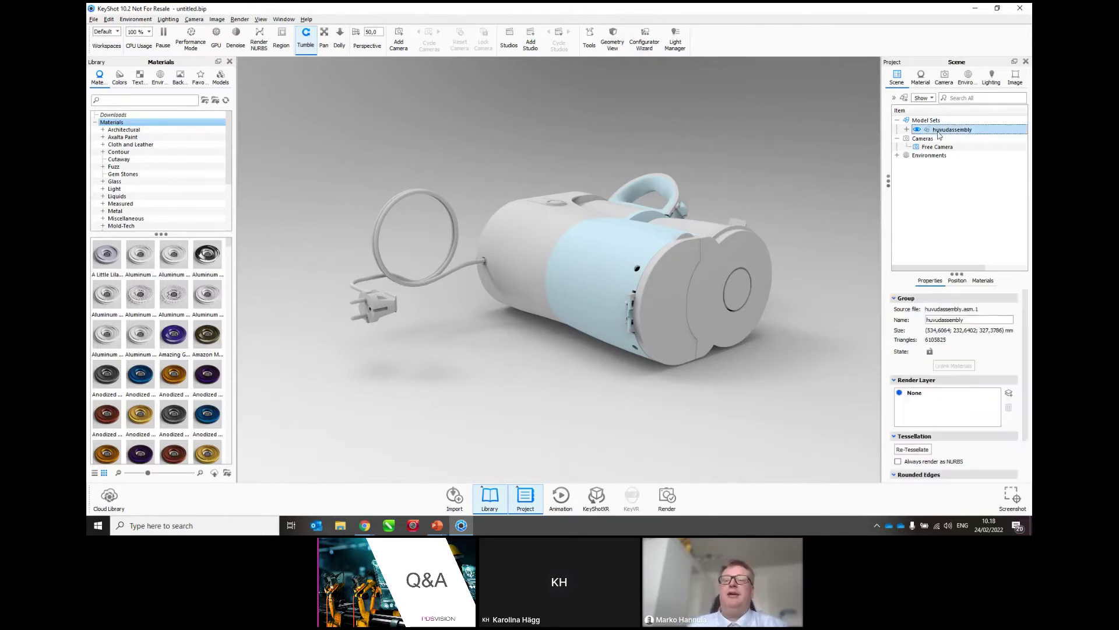
left_click(907, 130)
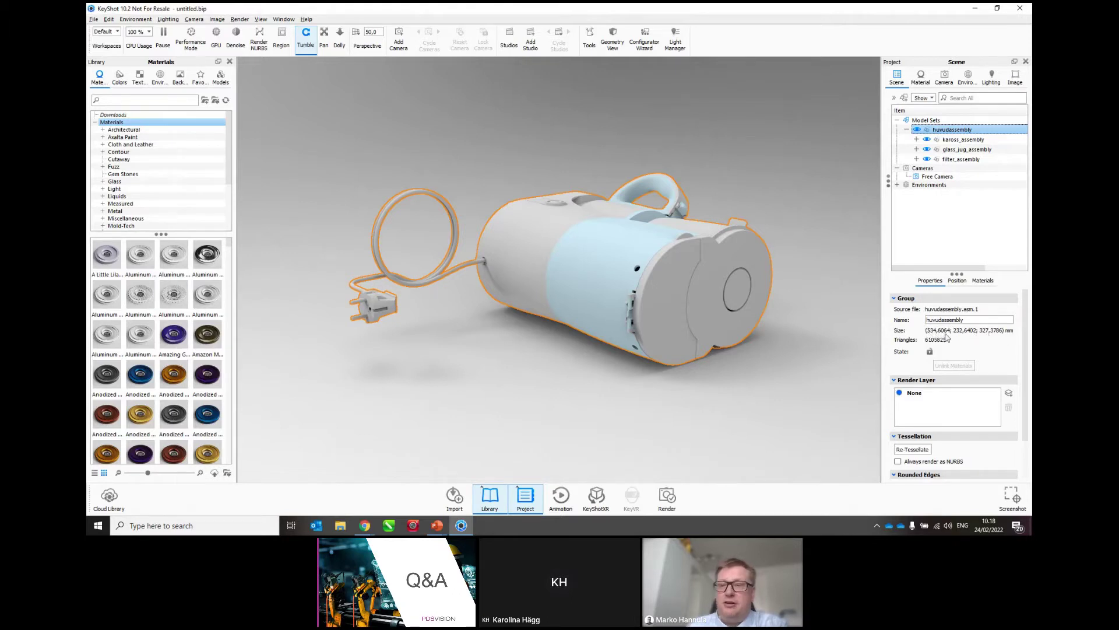
left_click(961, 282)
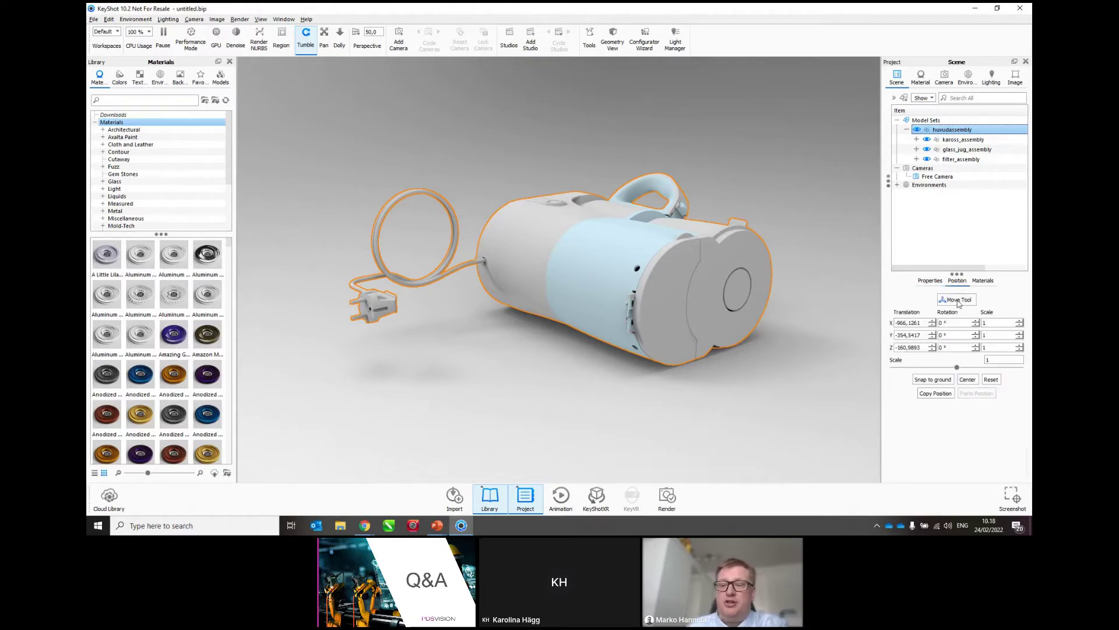
left_click(957, 299)
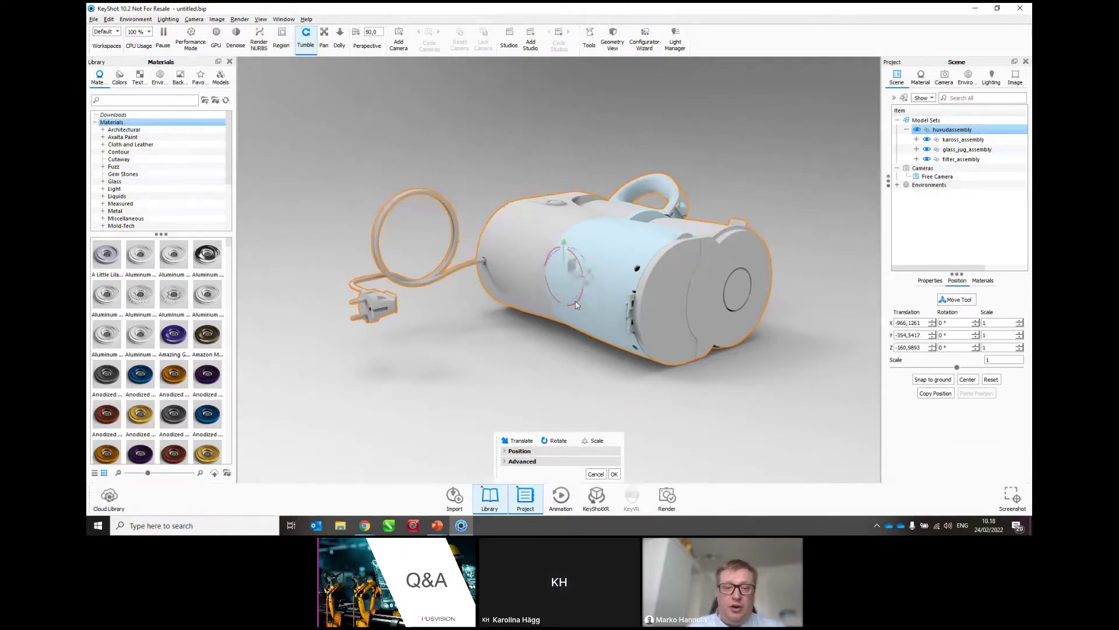
left_click_drag(581, 294, 582, 265)
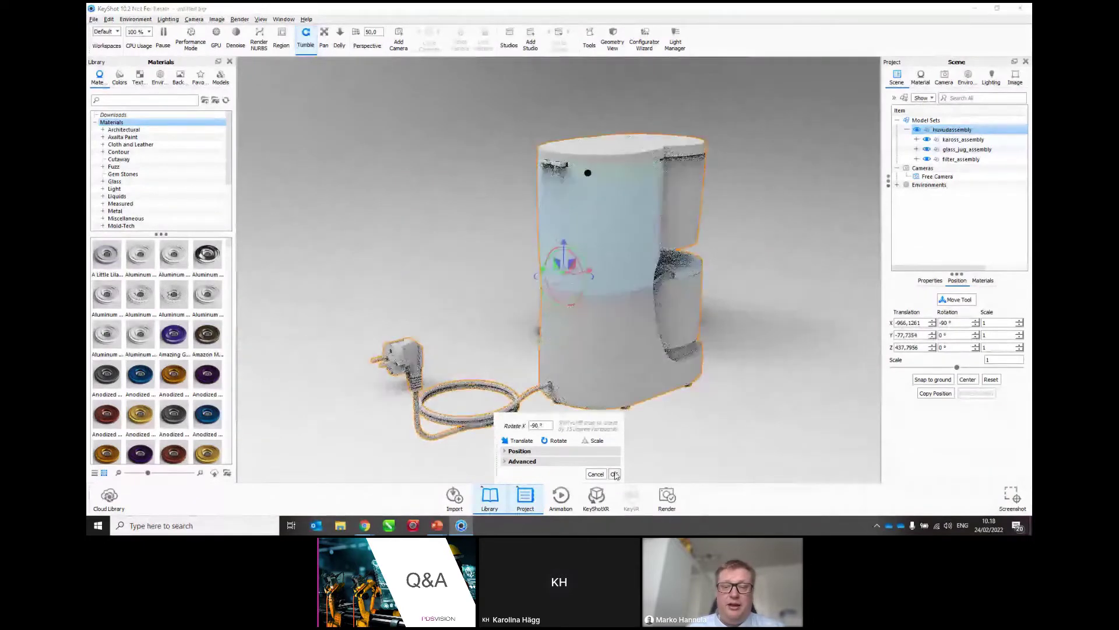
key("Return")
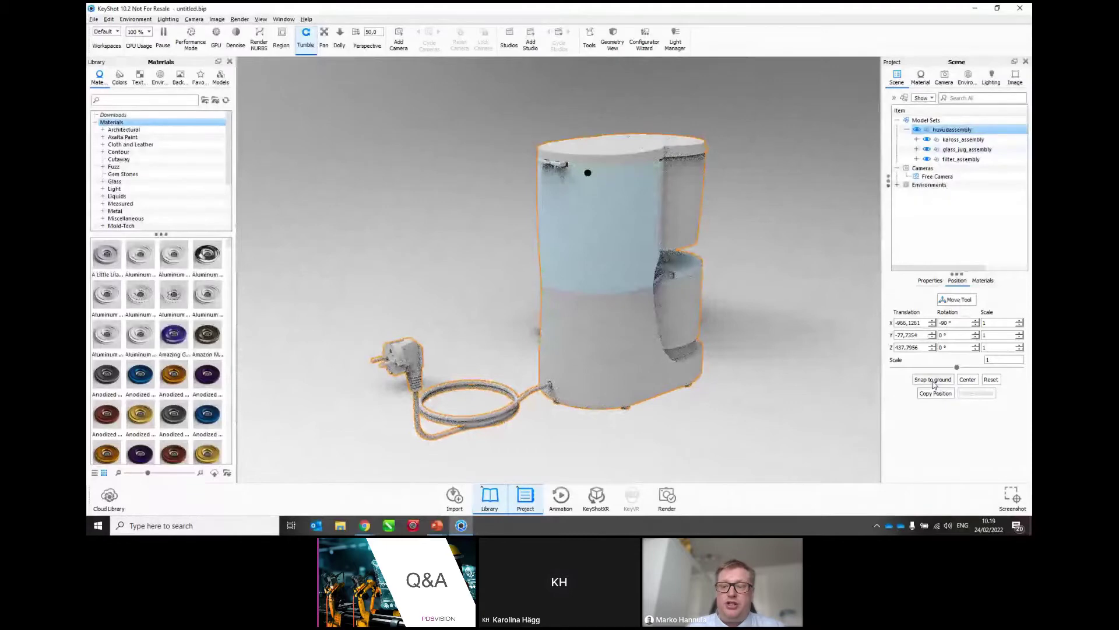
Snap the huvudassembly group to the ground, center it in the scene and deselect it
left_click(933, 380)
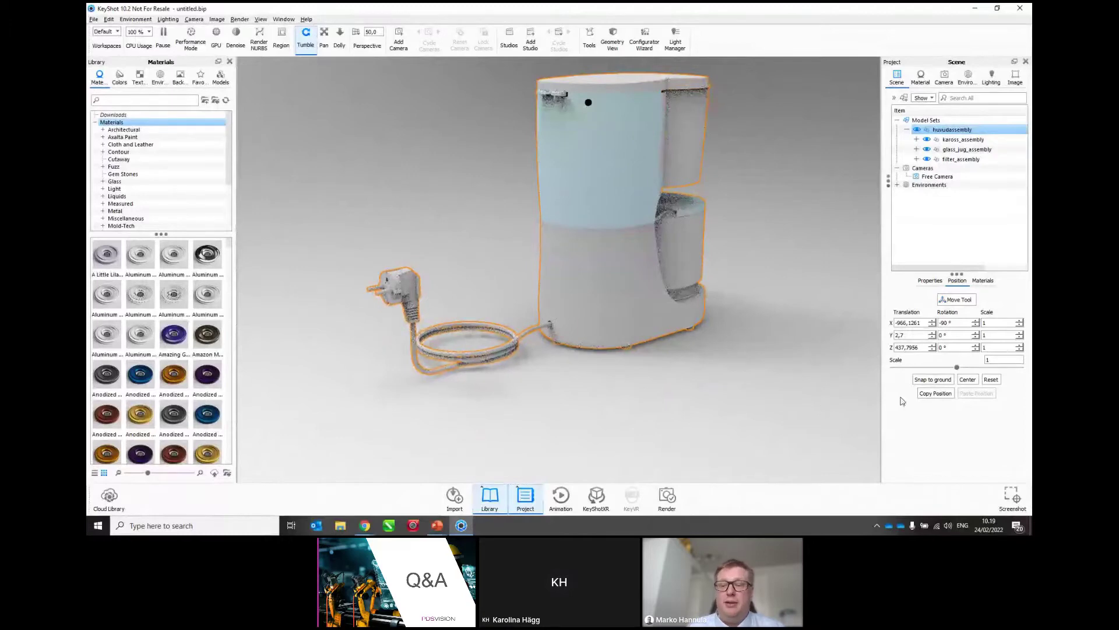
left_click(967, 381)
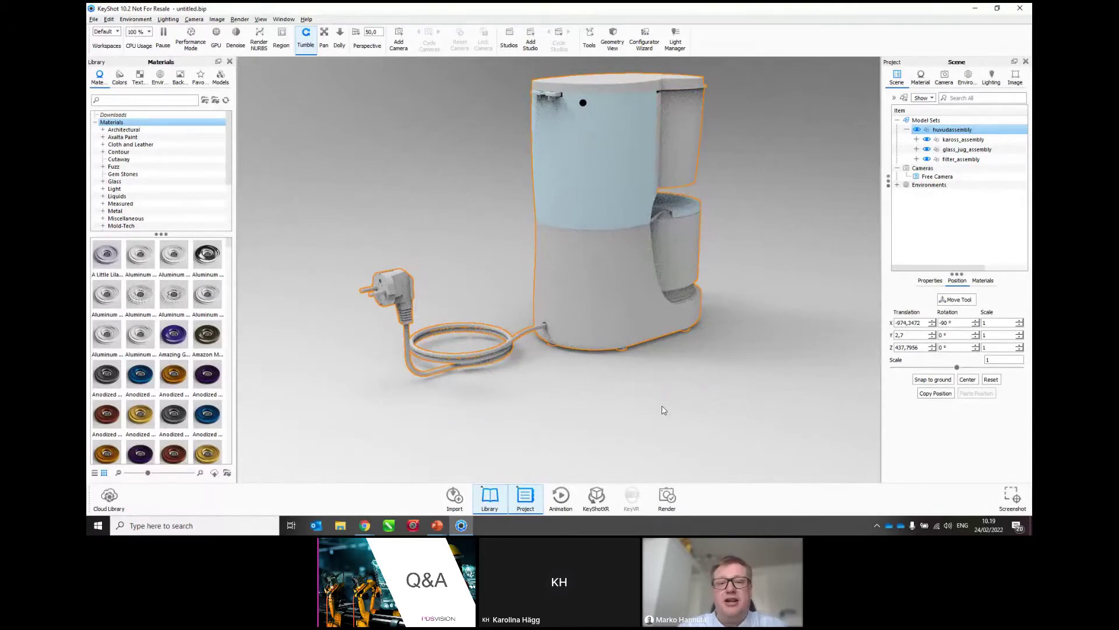
left_click(458, 279)
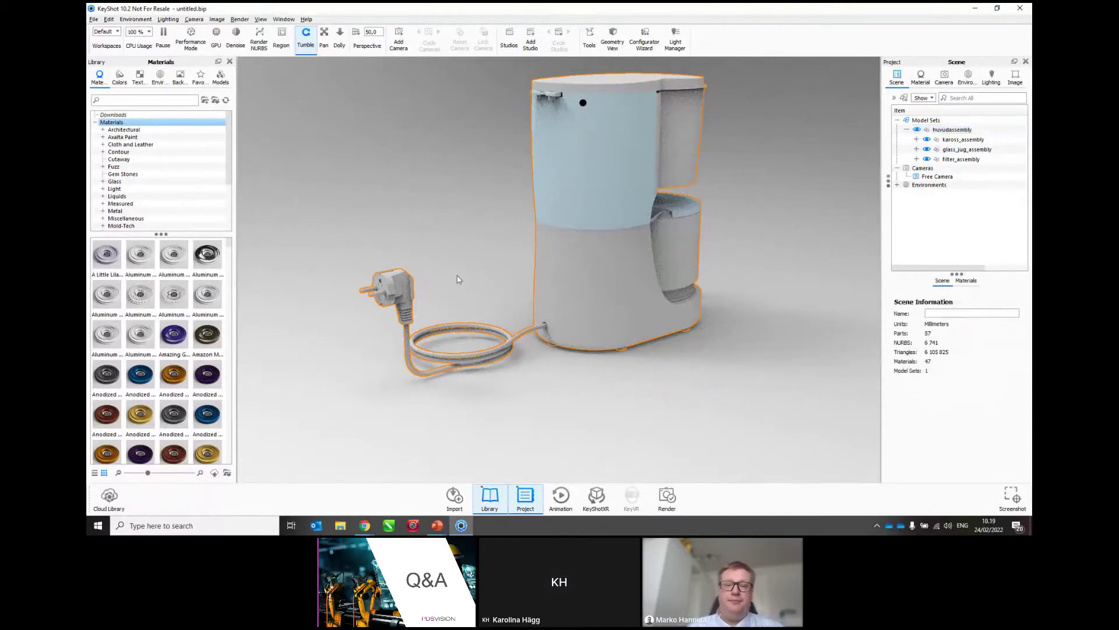
Apply Hard Shiny Plastic White to the outer filter holder, upper housing, water tank, middle housing and main housing together
left_click_drag(456, 264, 605, 372)
middle_click_drag(535, 305, 598, 345)
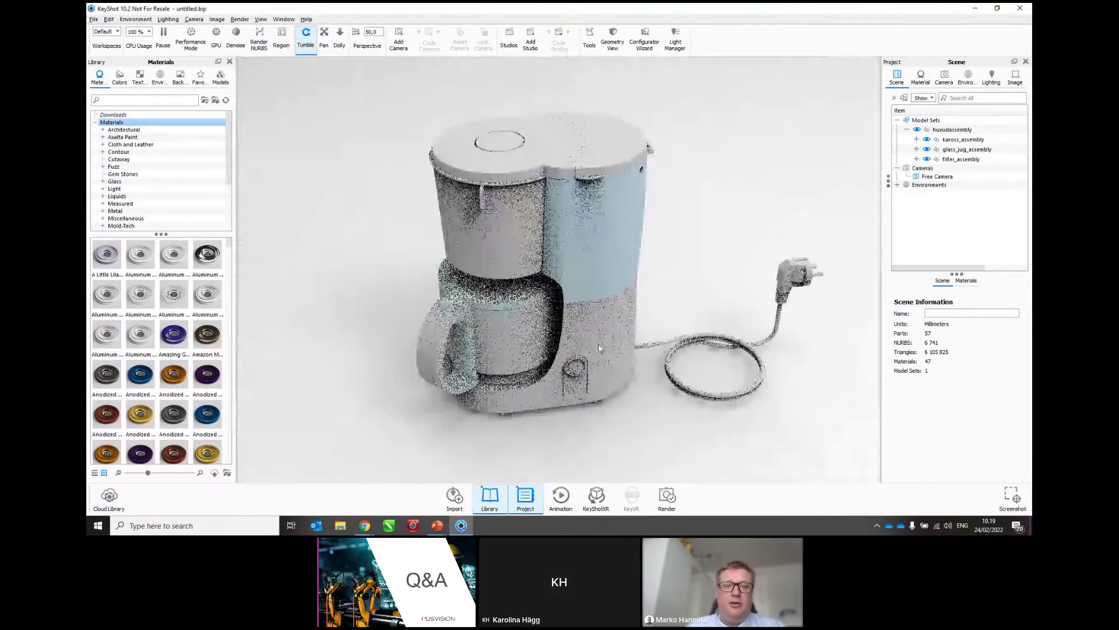
scroll(599, 347, "down", 2)
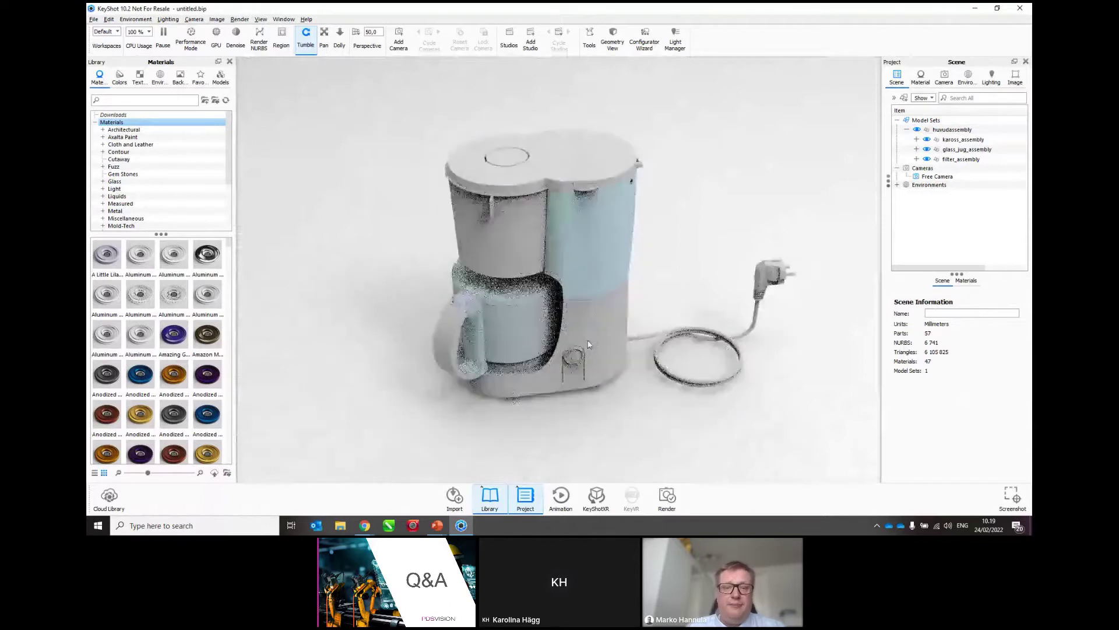
scroll(588, 345, "up", 2)
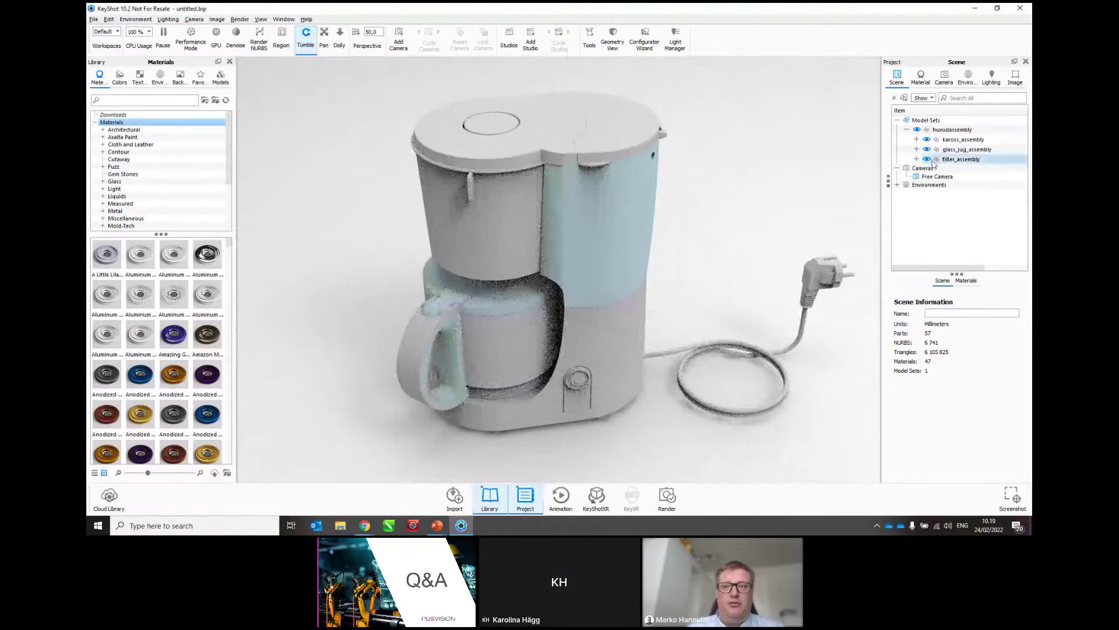
left_click(458, 209)
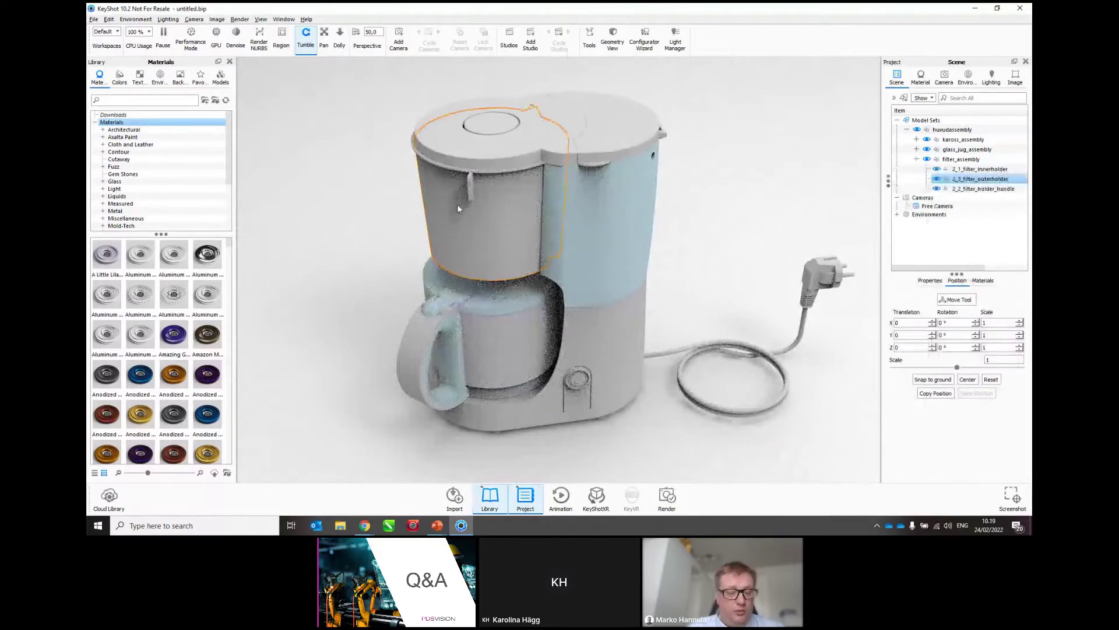
left_click(483, 106, "ctrl")
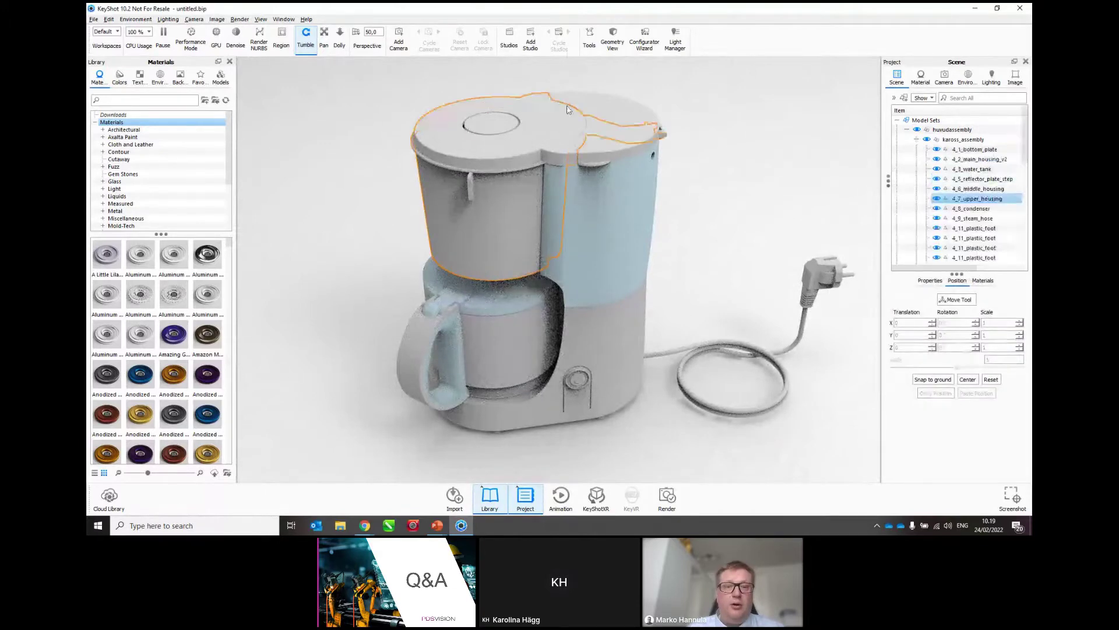
left_click(598, 108, "ctrl")
left_click(634, 208, "ctrl")
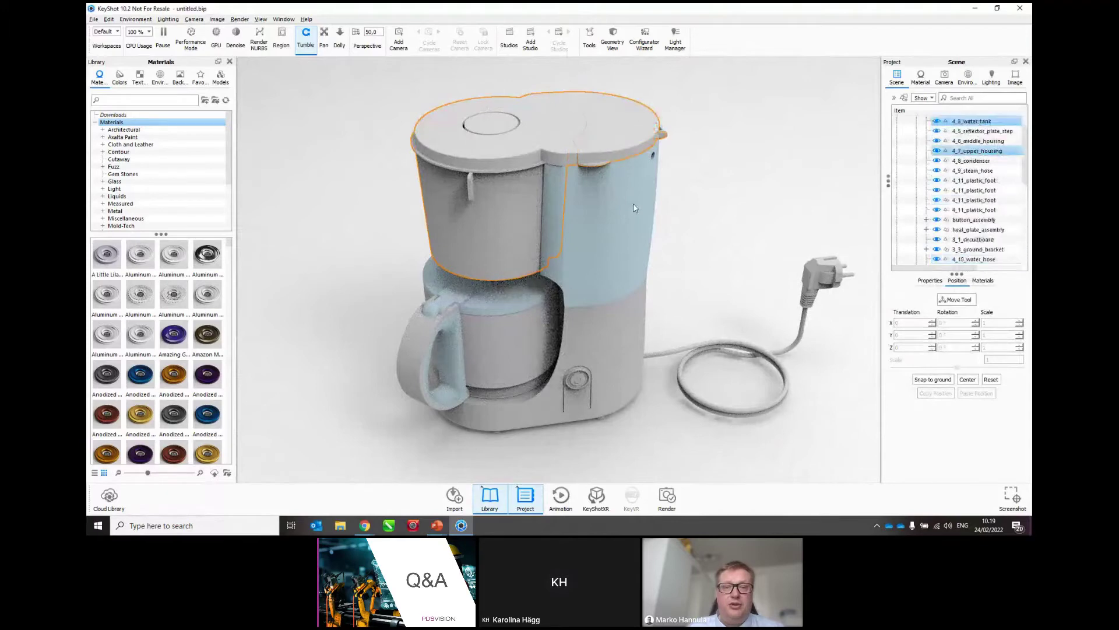
left_click(566, 302, "ctrl")
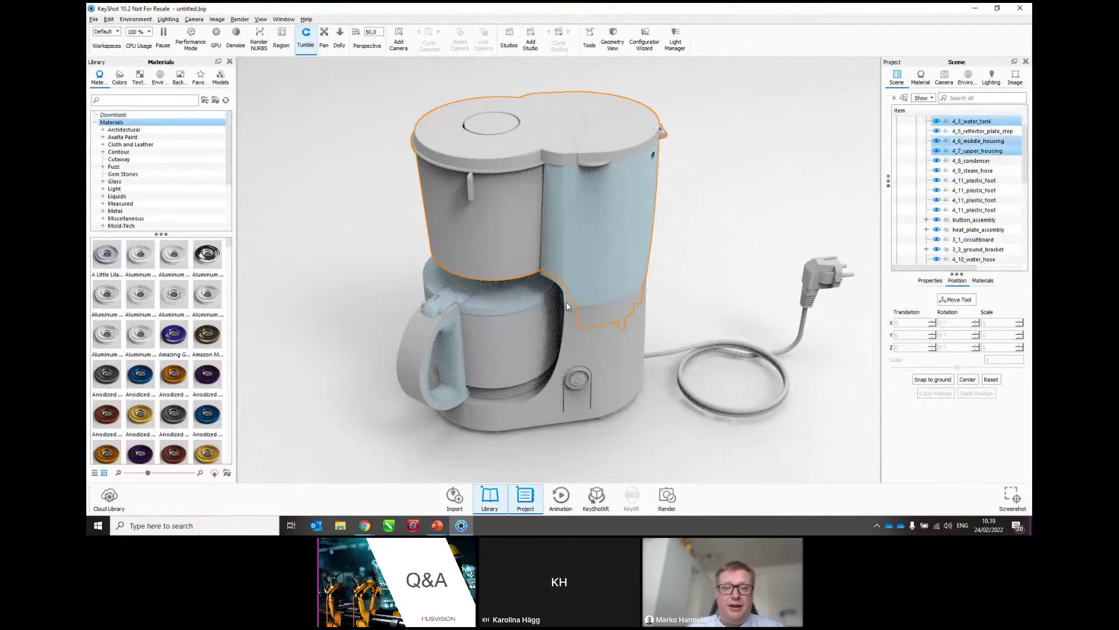
left_click(571, 336, "ctrl")
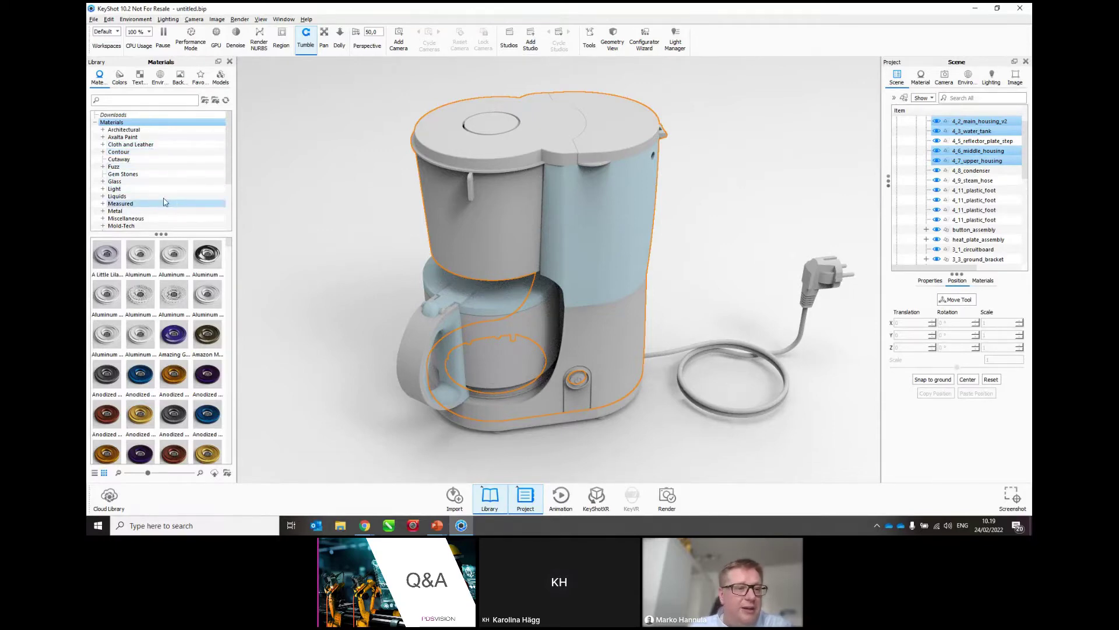
scroll(163, 201, "down", 3)
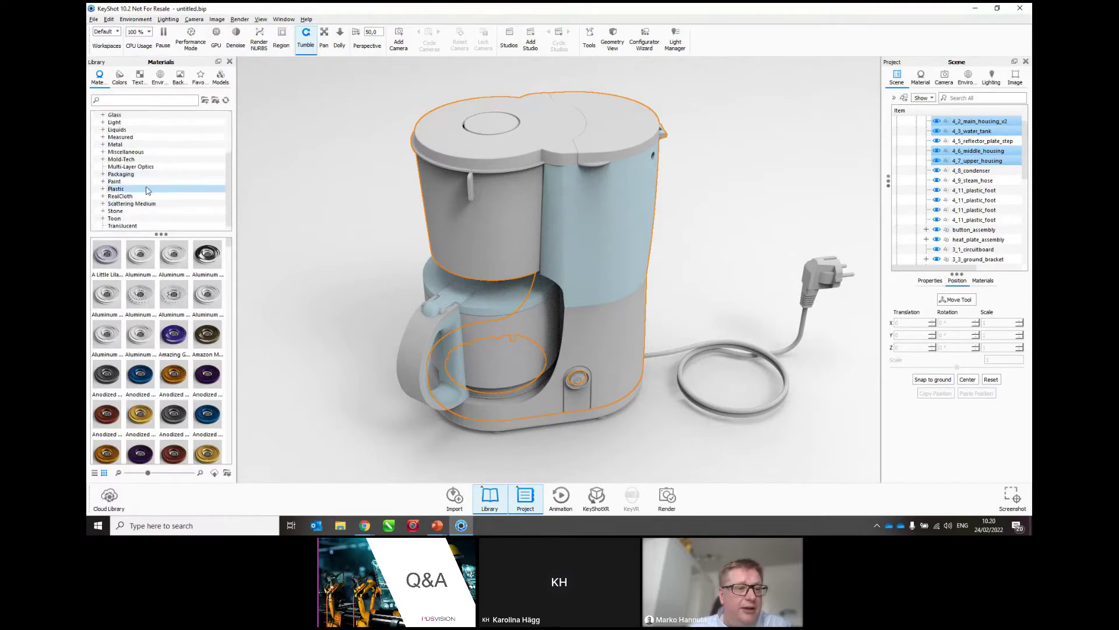
left_click(148, 190)
left_click(102, 189)
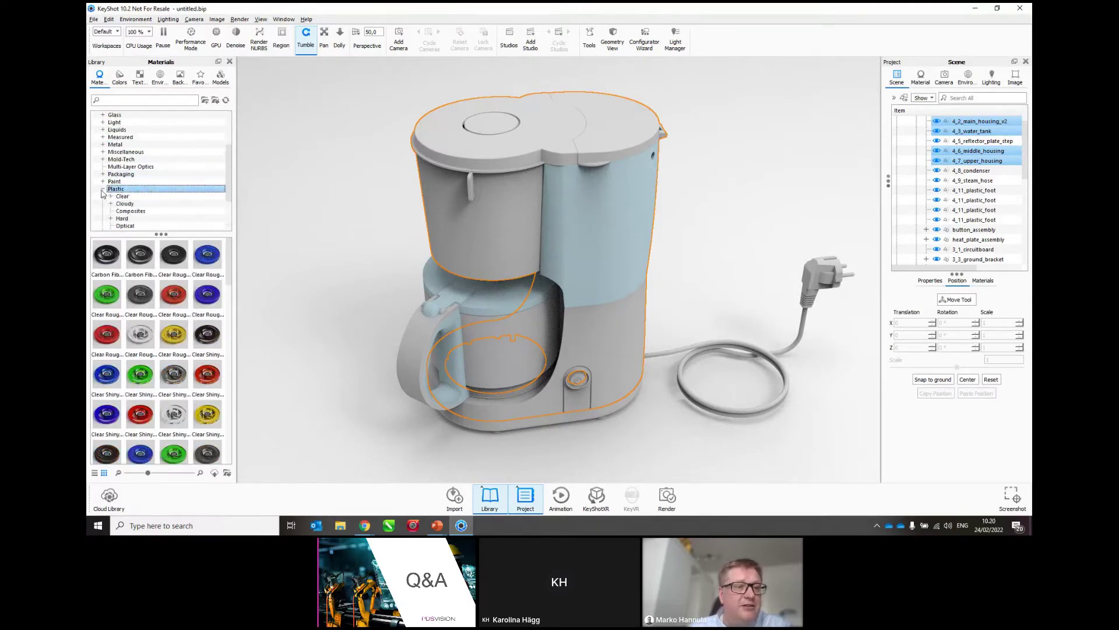
scroll(140, 175, "down", 2)
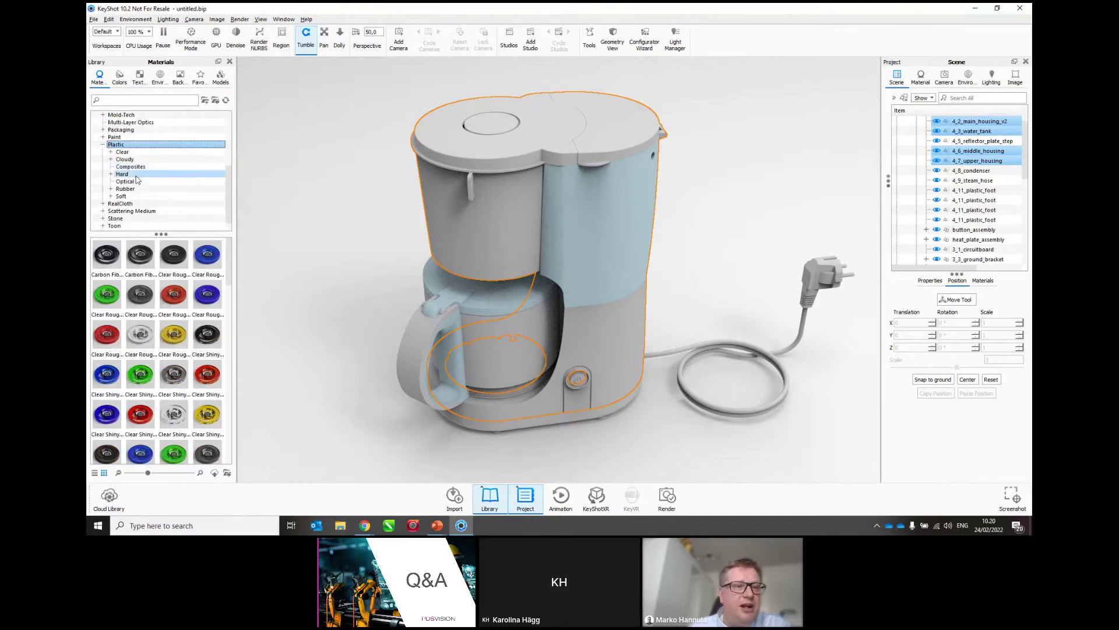
left_click(135, 175)
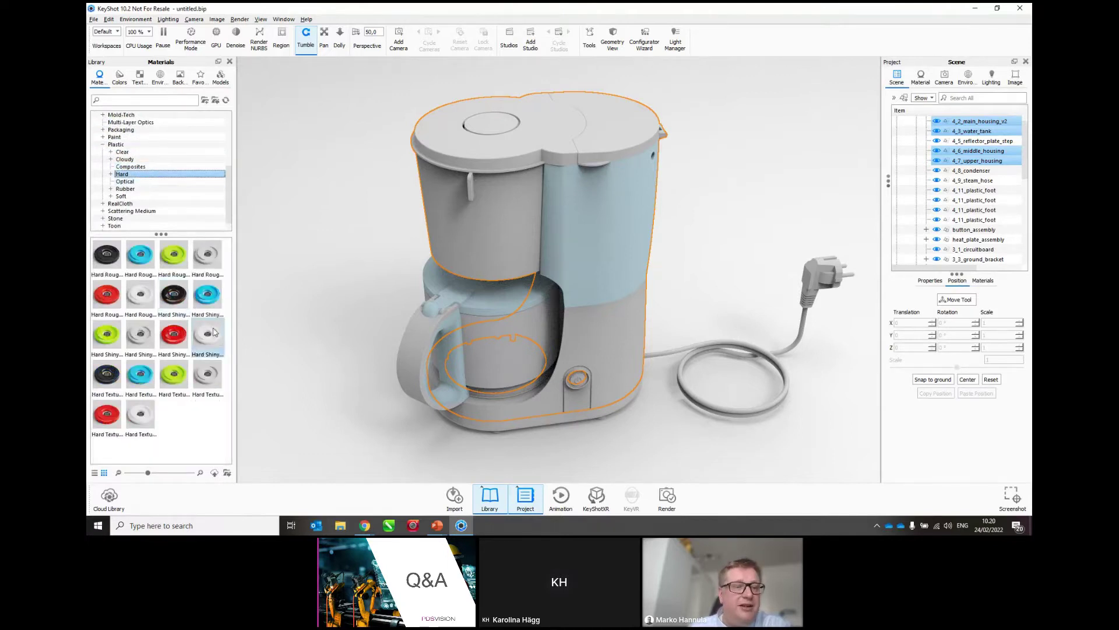
mouse_move(208, 341)
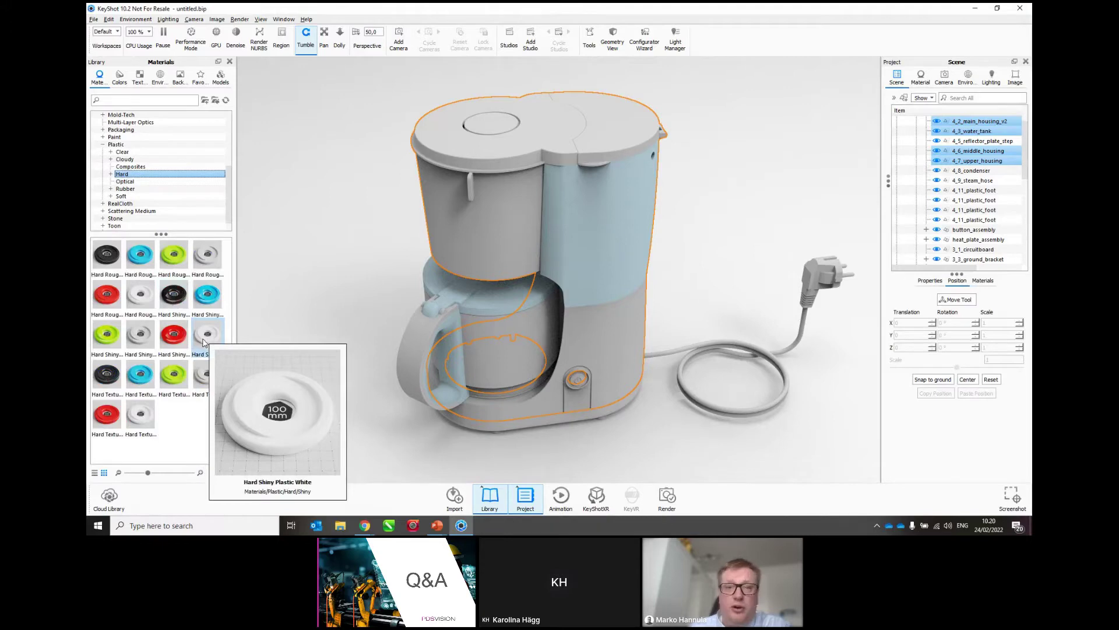
left_click_drag(204, 340, 966, 165)
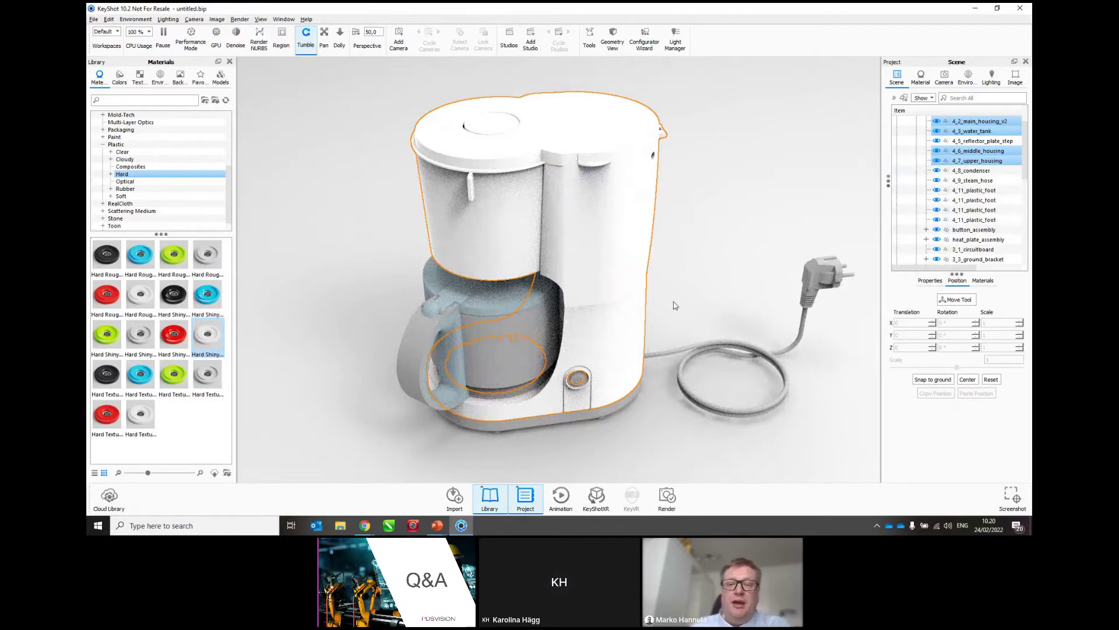
left_click(350, 304)
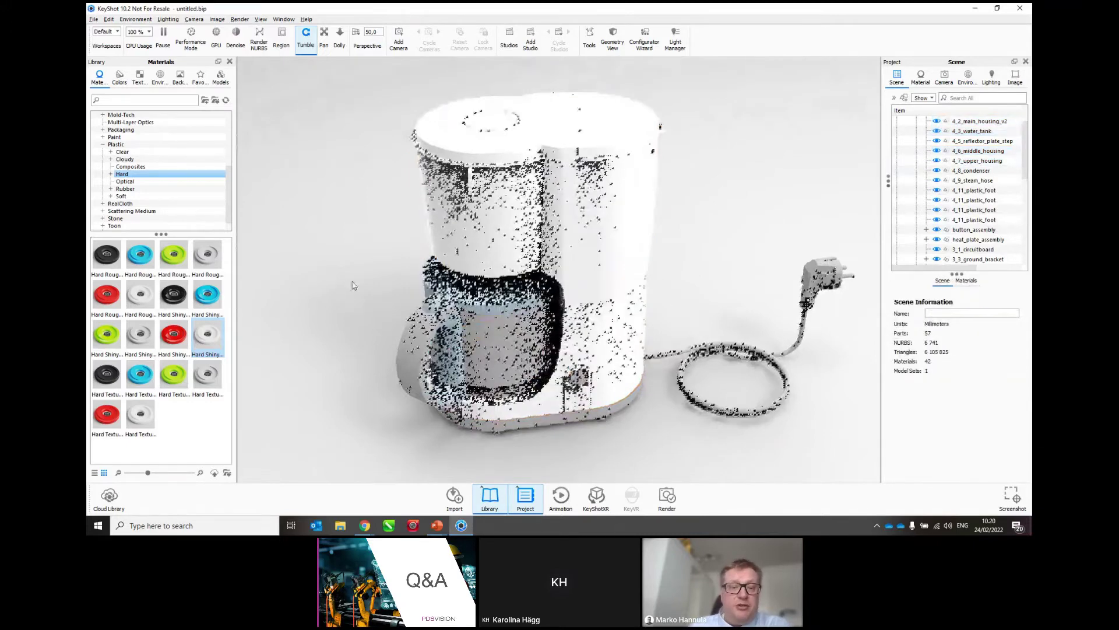
Apply Hard Shiny Plastic Black to the jug handle and the coffee maker's bottom base
left_click_drag(352, 285, 347, 238)
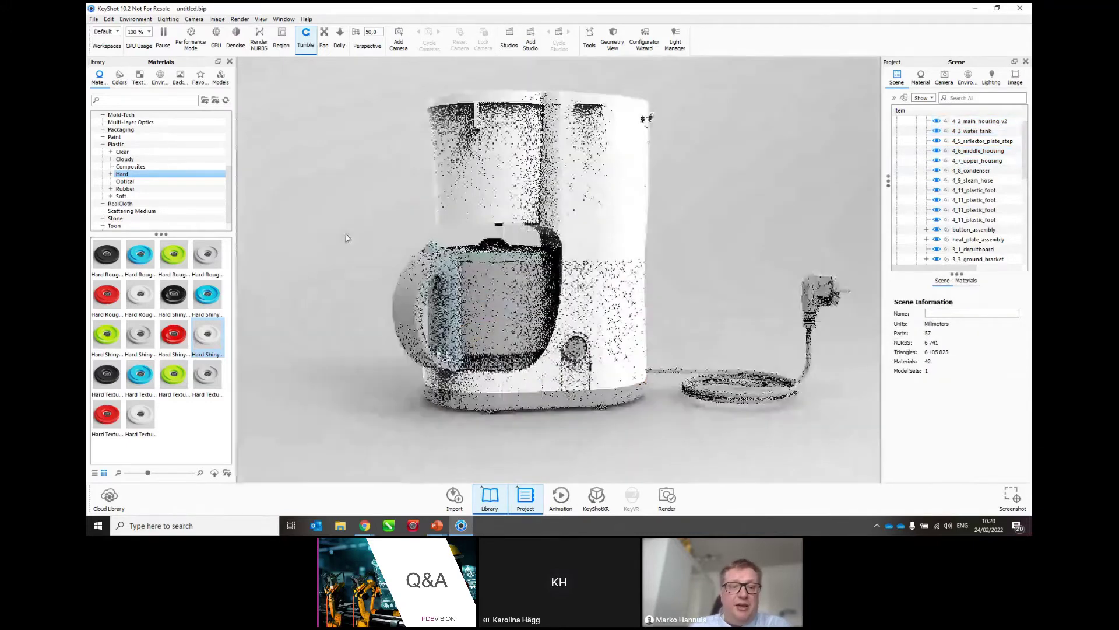
left_click_drag(179, 304, 403, 315)
left_click_drag(180, 301, 504, 406)
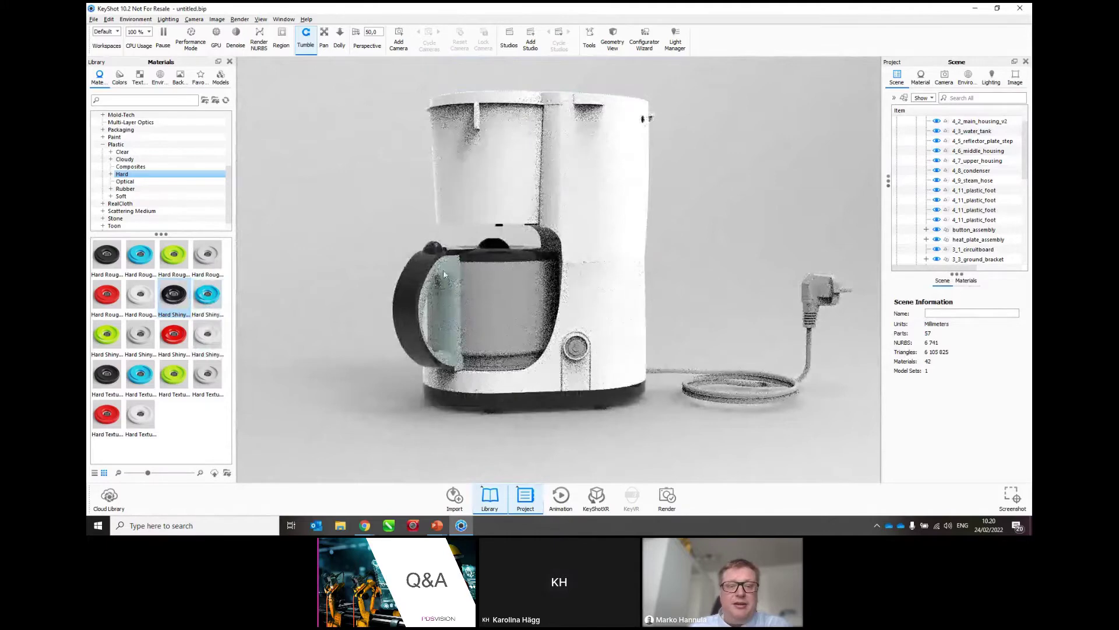
Apply Rubber to the power cord and the inner part of the jug handle, and turn on Performance Mode
left_click(125, 189)
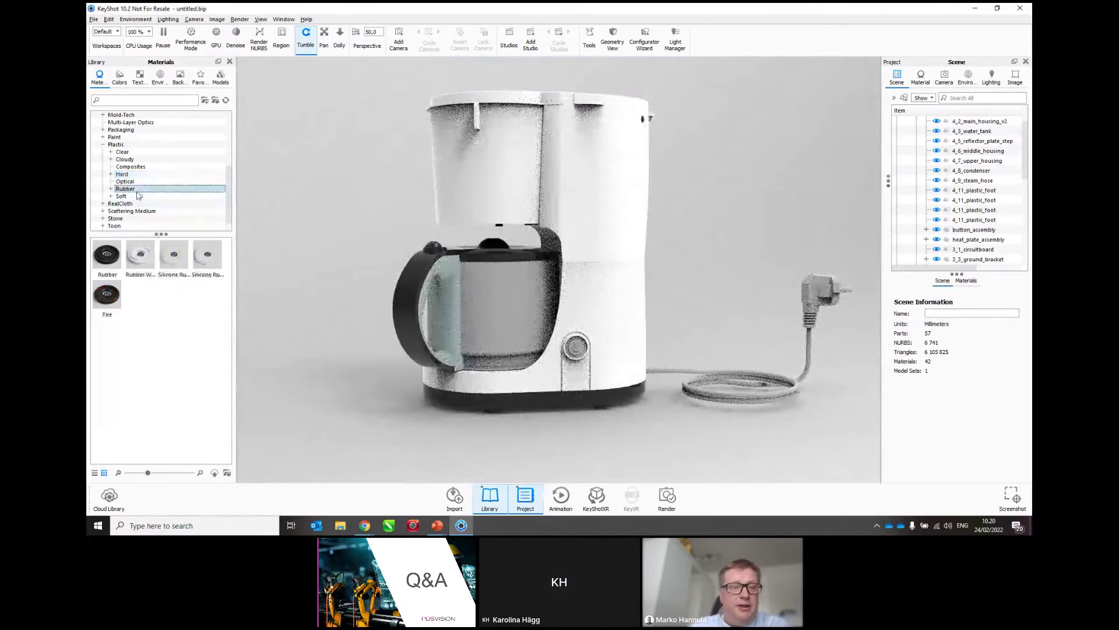
left_click_drag(107, 266, 715, 401)
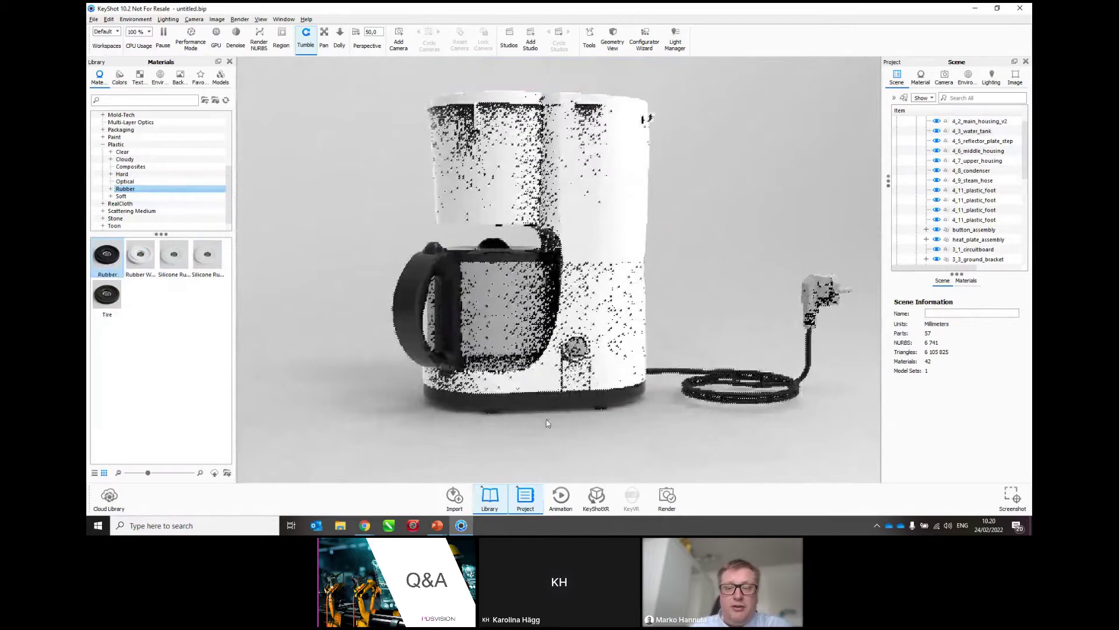
left_click_drag(544, 424, 433, 364)
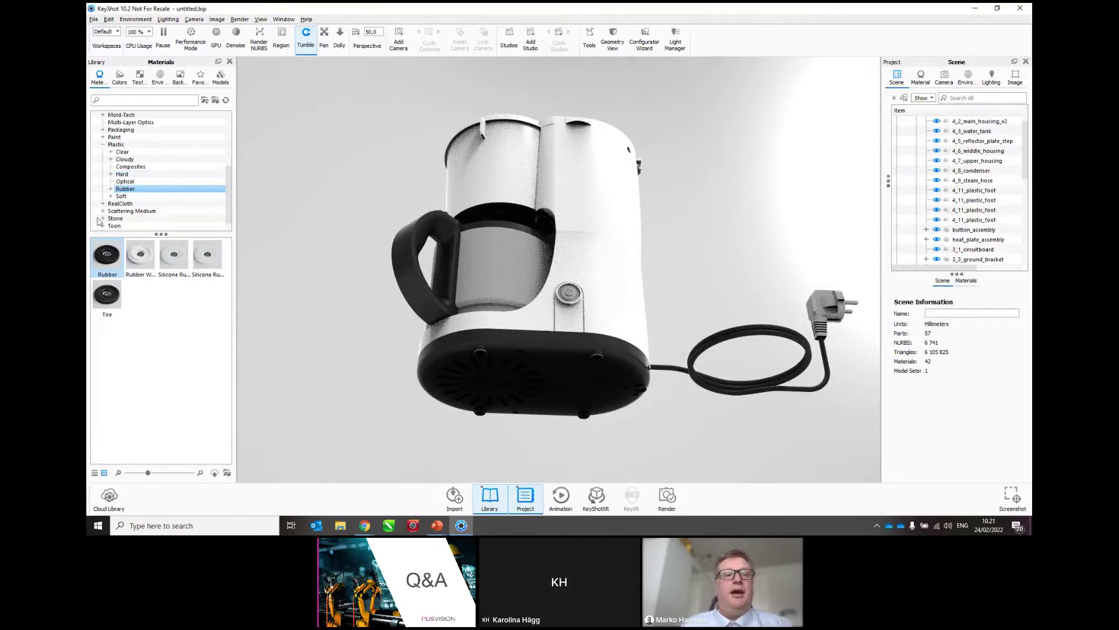
left_click(193, 46)
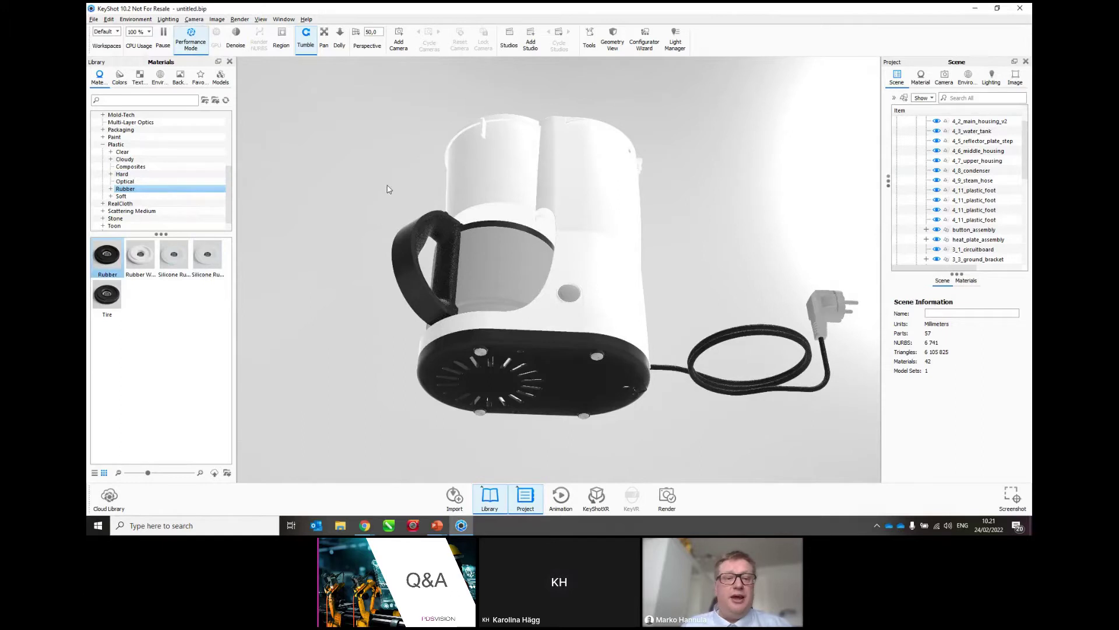
Apply the Rubber material to the plastic feet under the base and to the power plug
left_click_drag(369, 211, 350, 260)
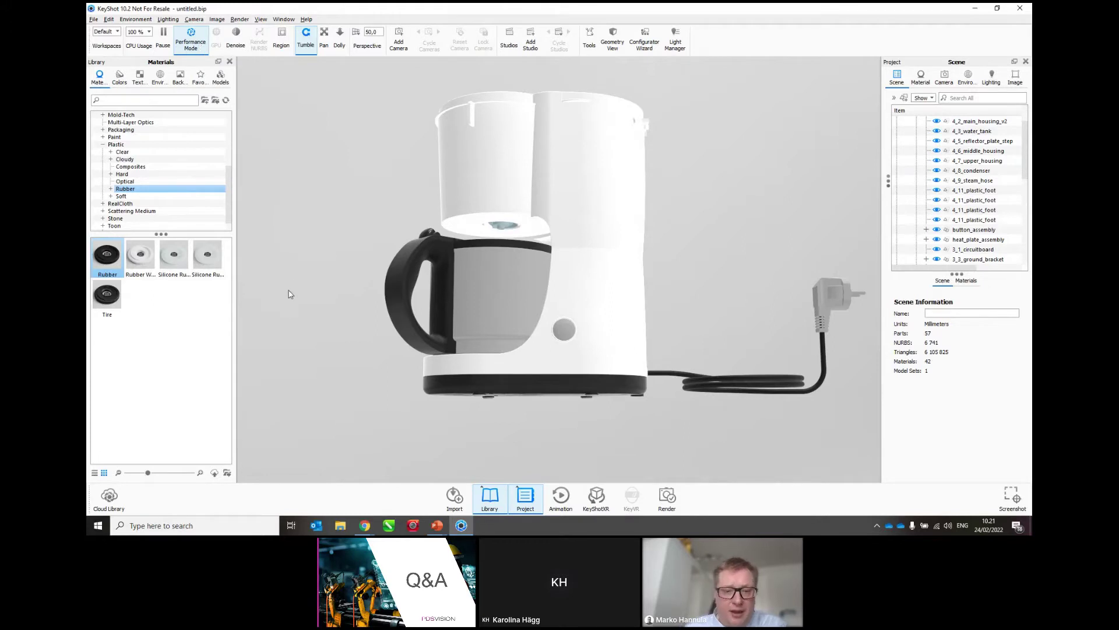
left_click_drag(287, 292, 280, 245)
left_click_drag(107, 254, 474, 356)
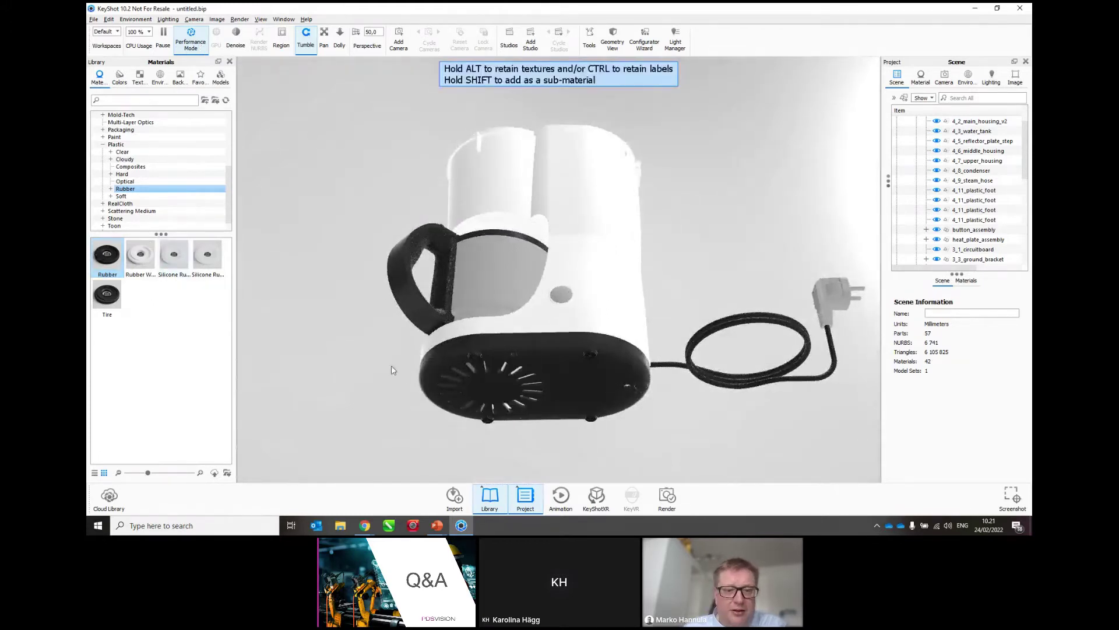
left_click_drag(107, 255, 826, 313)
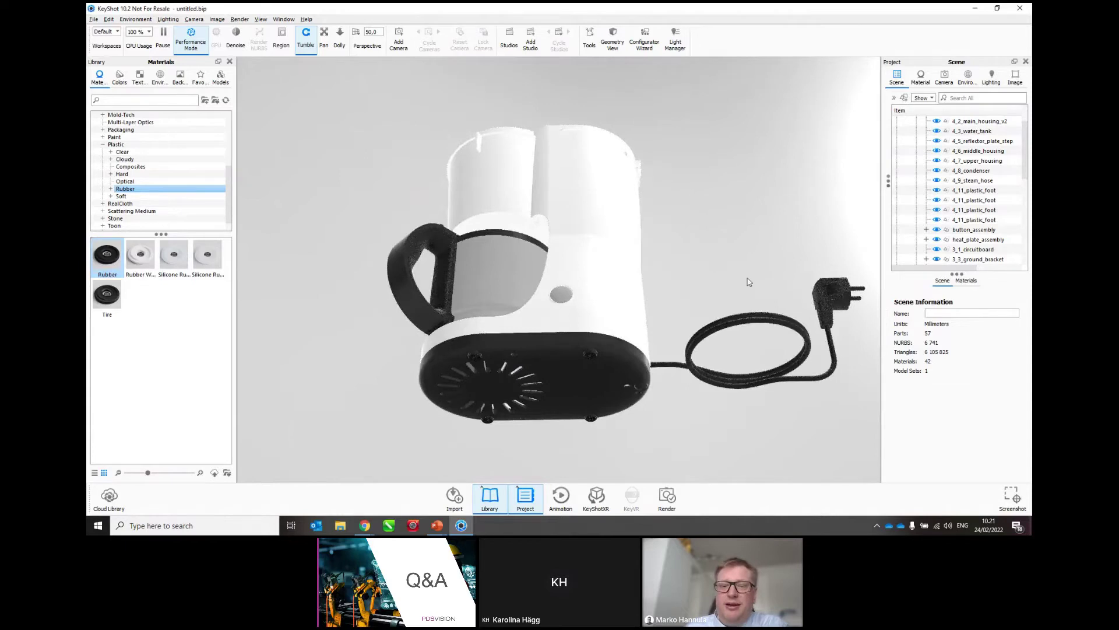
Split the two pins off the plug part extrude__6_ with Split Object Surfaces, using the splitting angle method
left_click_drag(747, 287, 293, 358)
scroll(449, 274, "up", 5)
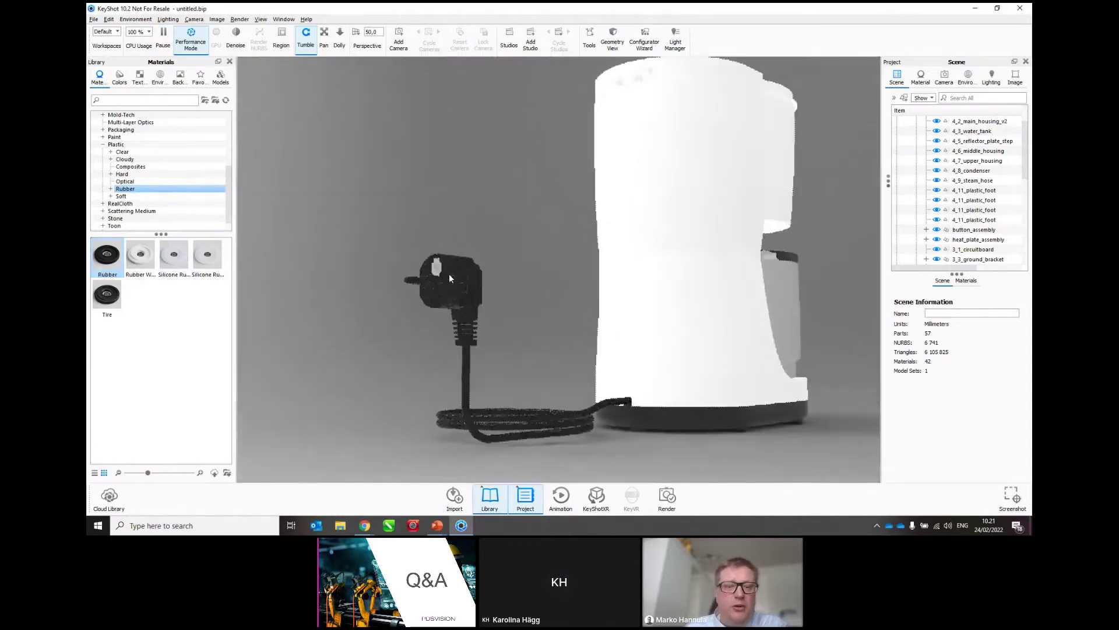
middle_click_drag(466, 290, 699, 260)
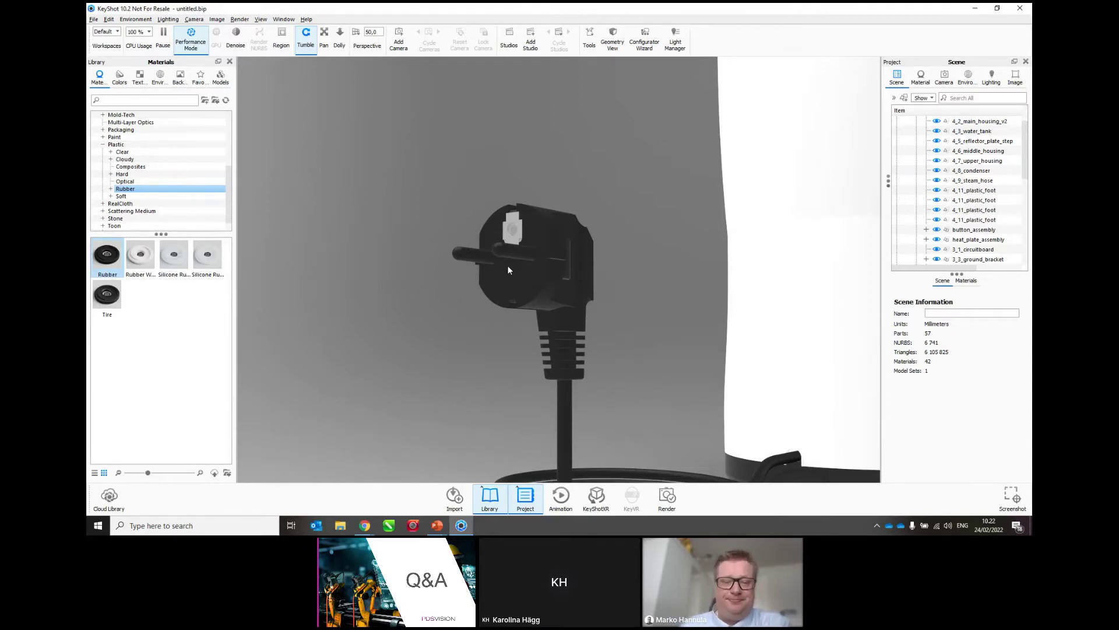
left_click(509, 269)
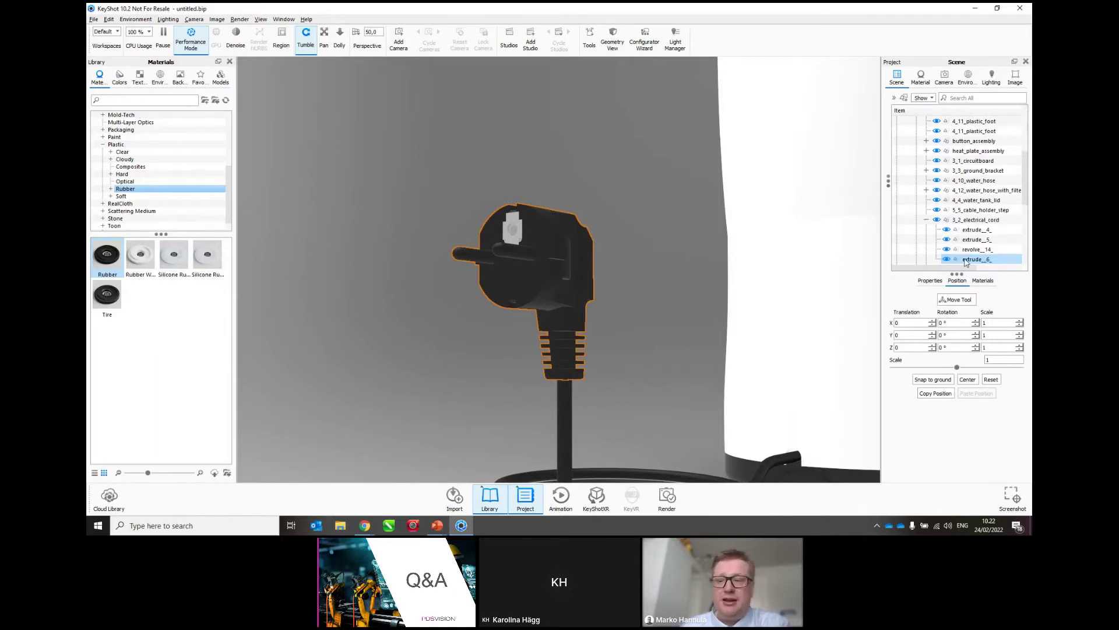
mouse_move(966, 263)
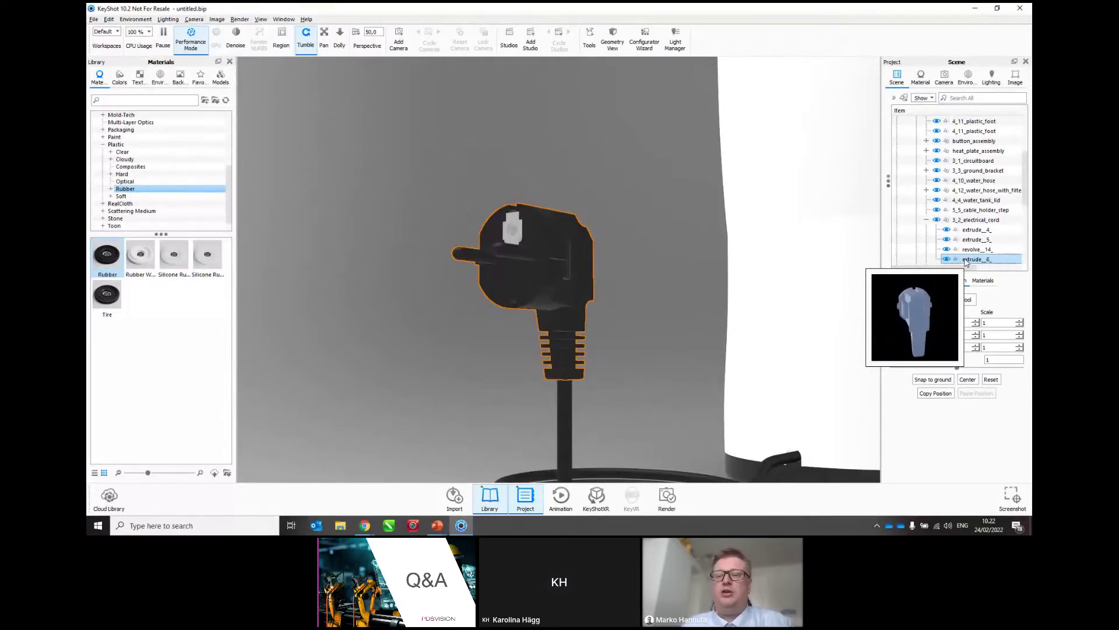
right_click(966, 263)
mouse_move(931, 293)
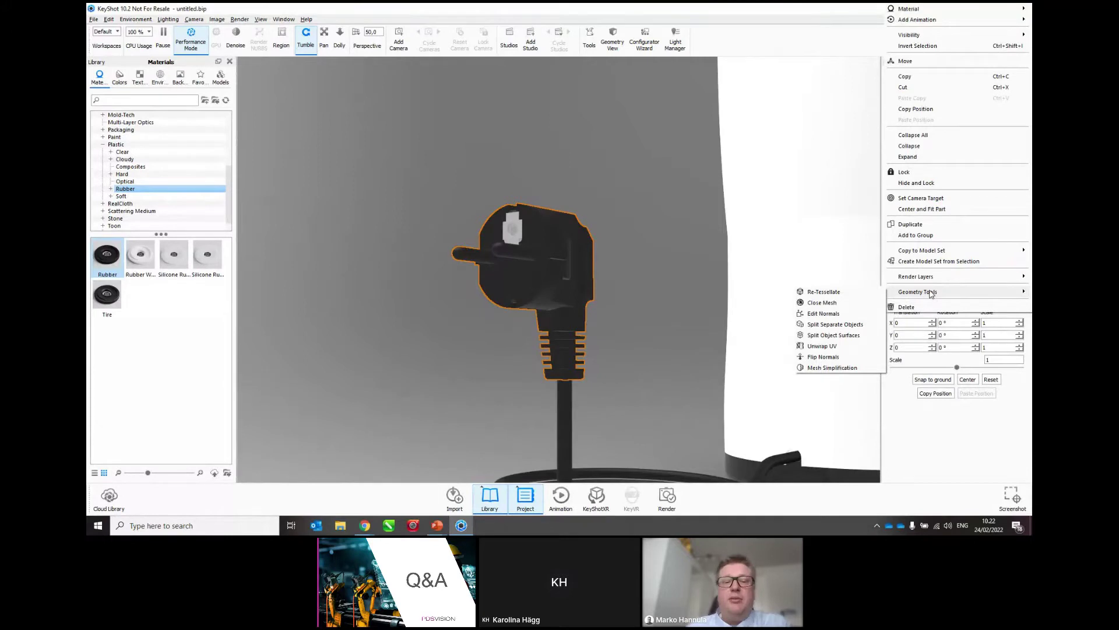
left_click(833, 335)
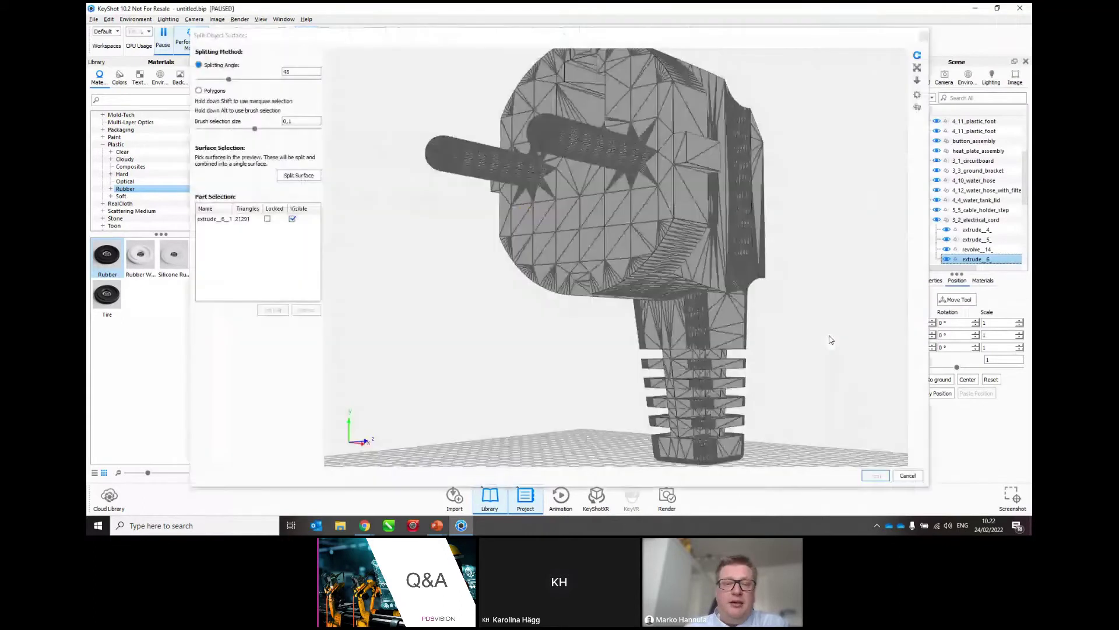
left_click(496, 162)
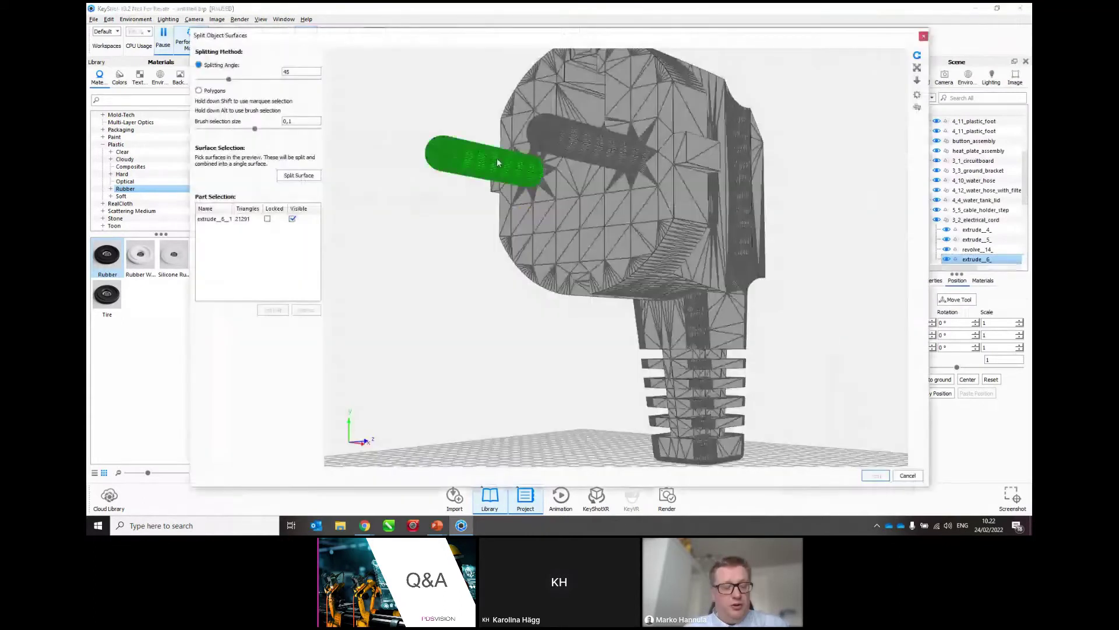
left_click(583, 154)
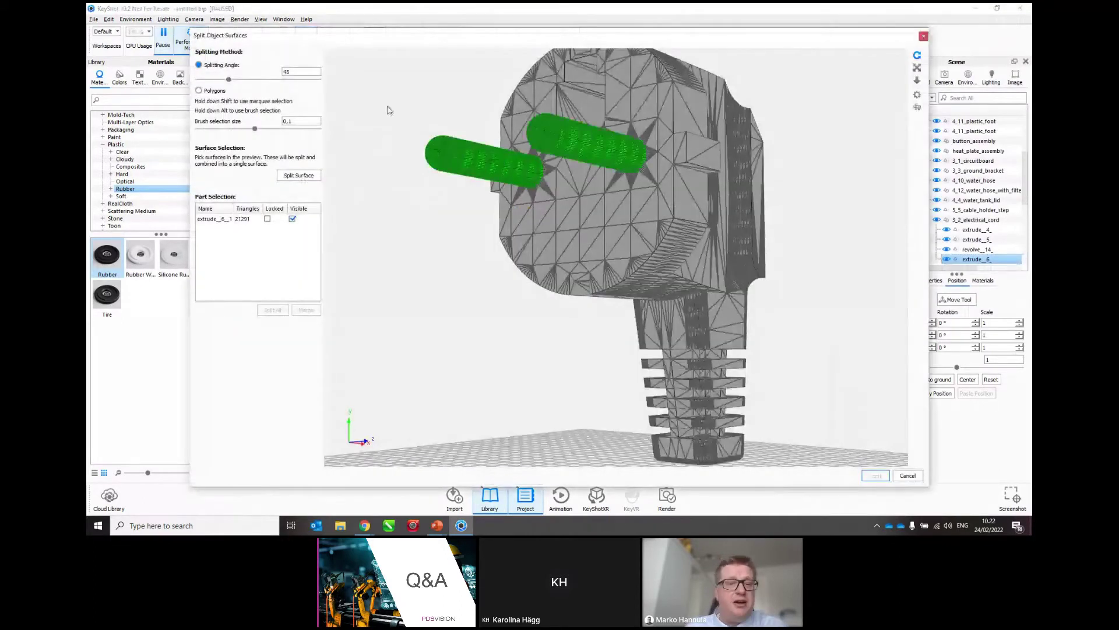
left_click(309, 176)
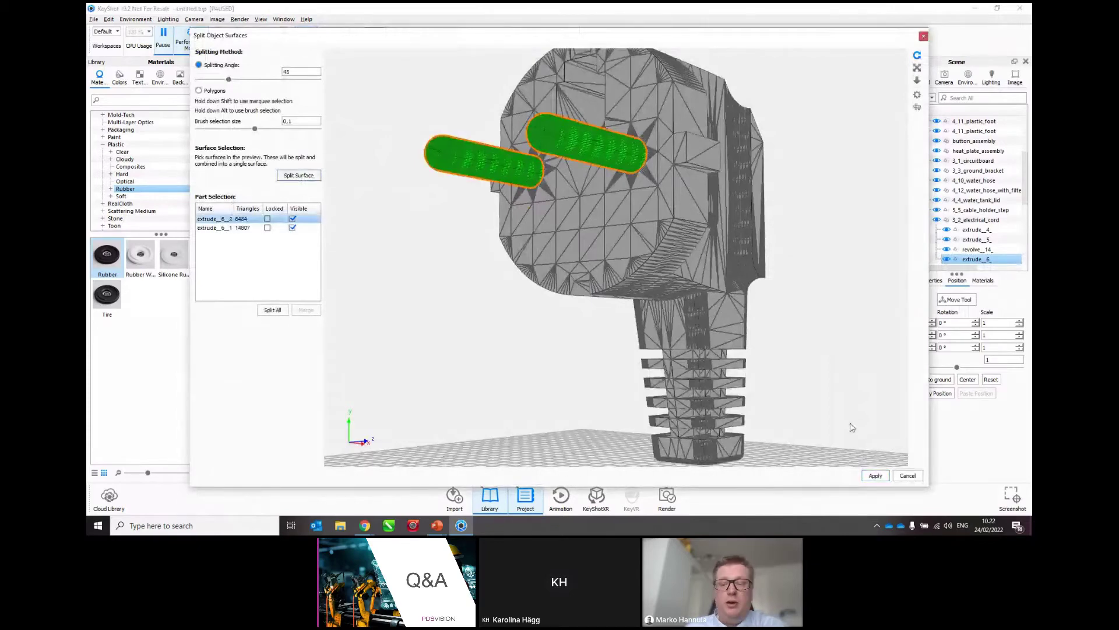
left_click(876, 476)
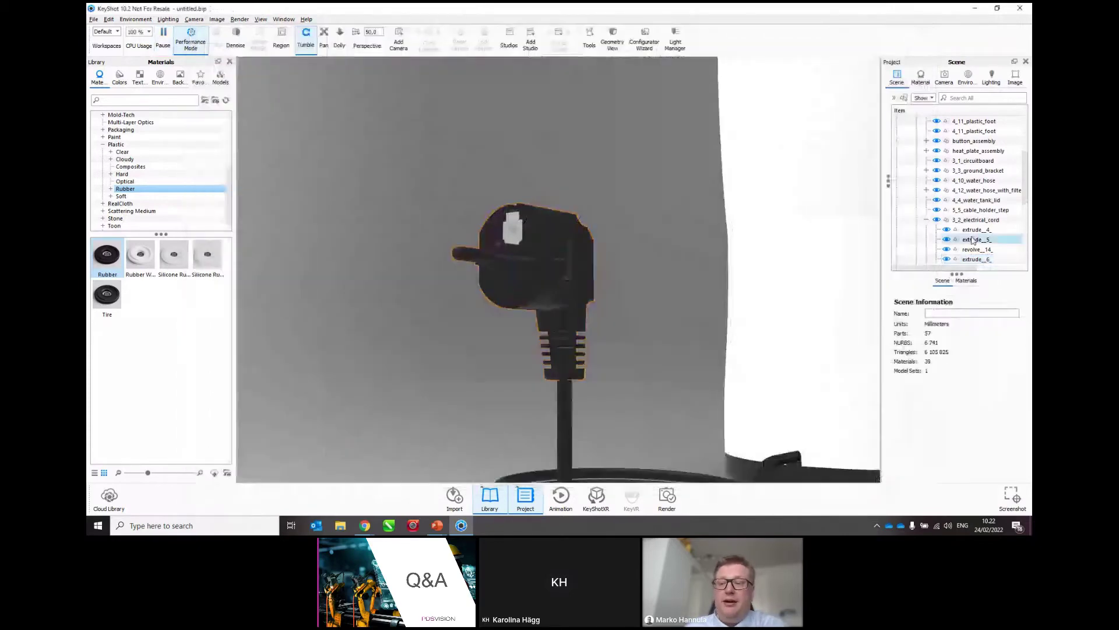
Apply a smooth chrome metal material to the separated plug pins, part extrude__6__1, and deselect them
left_click(936, 210)
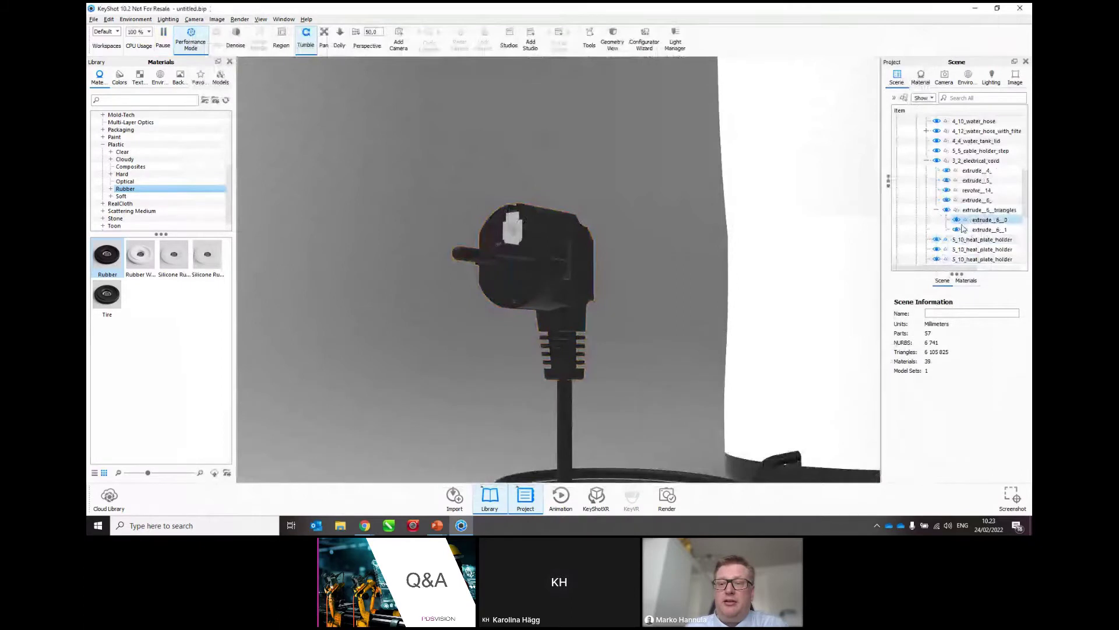
left_click(975, 223)
left_click(977, 230)
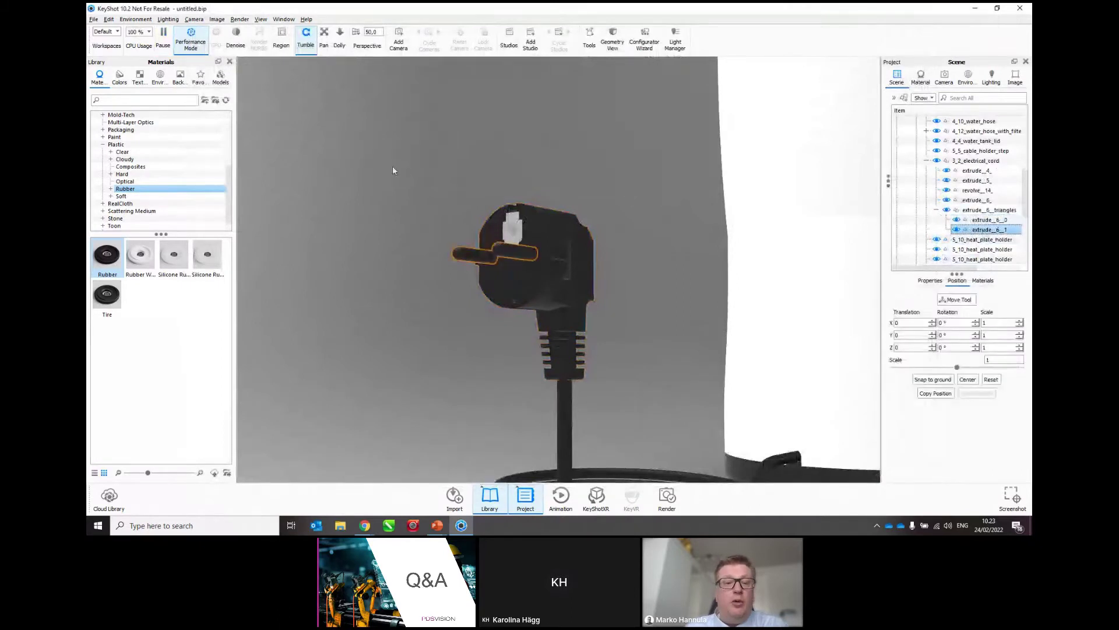
scroll(143, 175, "up", 5)
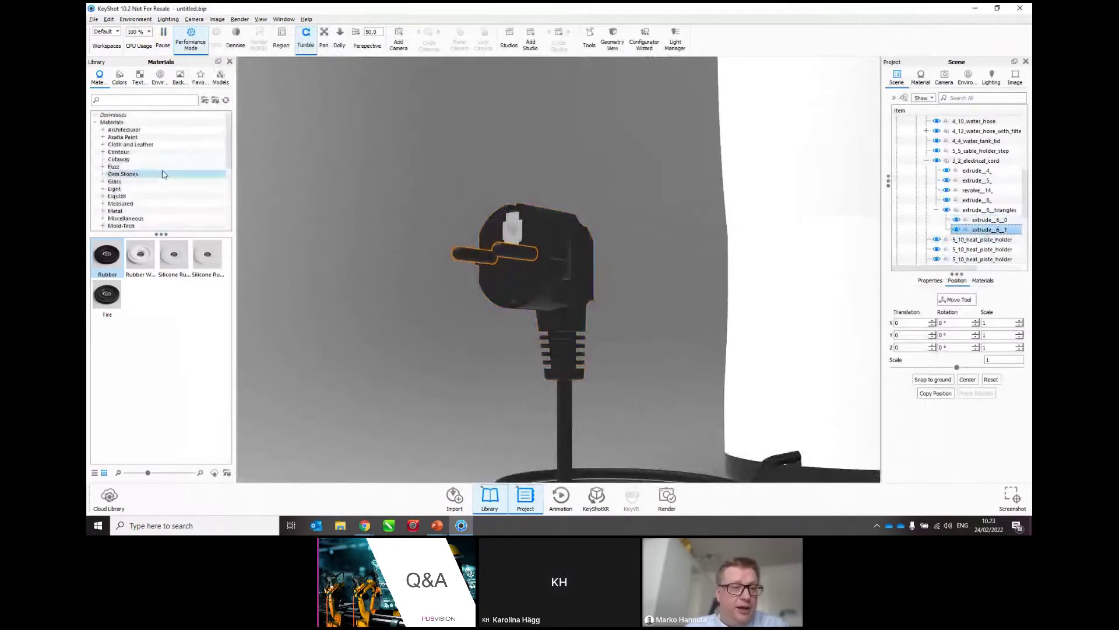
scroll(136, 190, "down", 1)
left_click(103, 189)
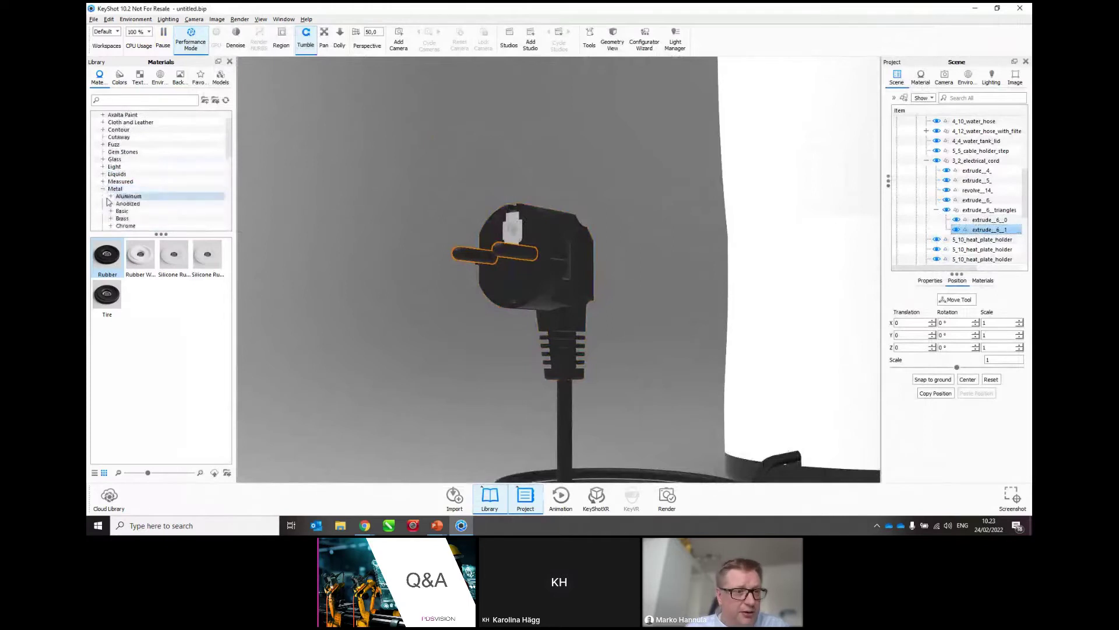
left_click(137, 226)
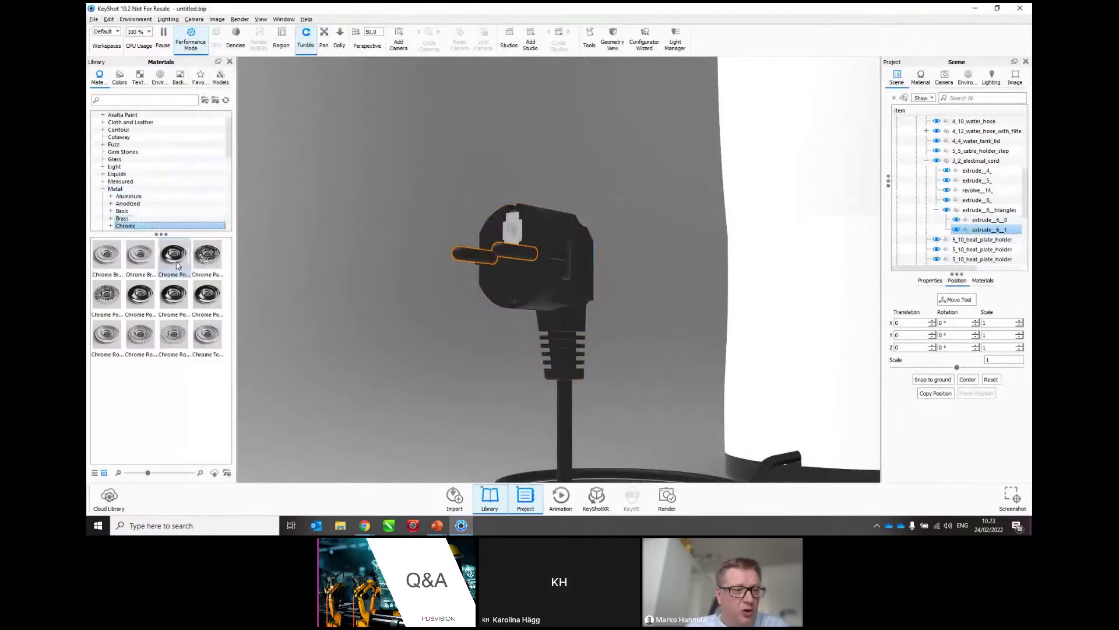
left_click_drag(174, 255, 507, 247)
left_click(393, 295)
Apply the same chrome to the jug's metal ring and a Glass Basic material to the glass jug
scroll(391, 278, "down", 6)
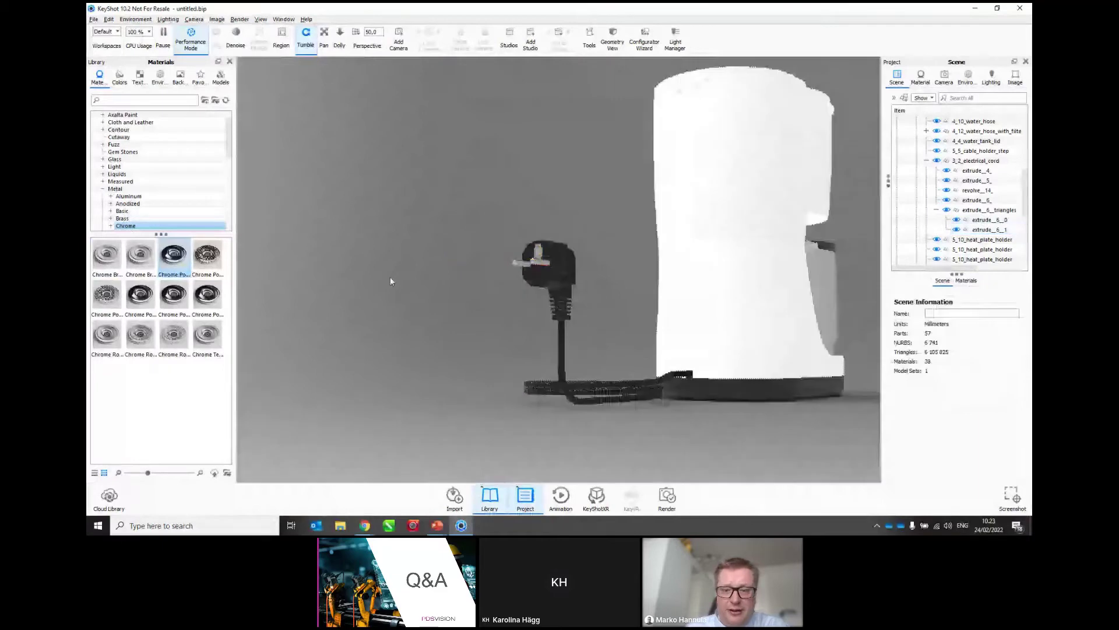
left_click_drag(390, 277, 806, 327)
scroll(471, 376, "up", 4)
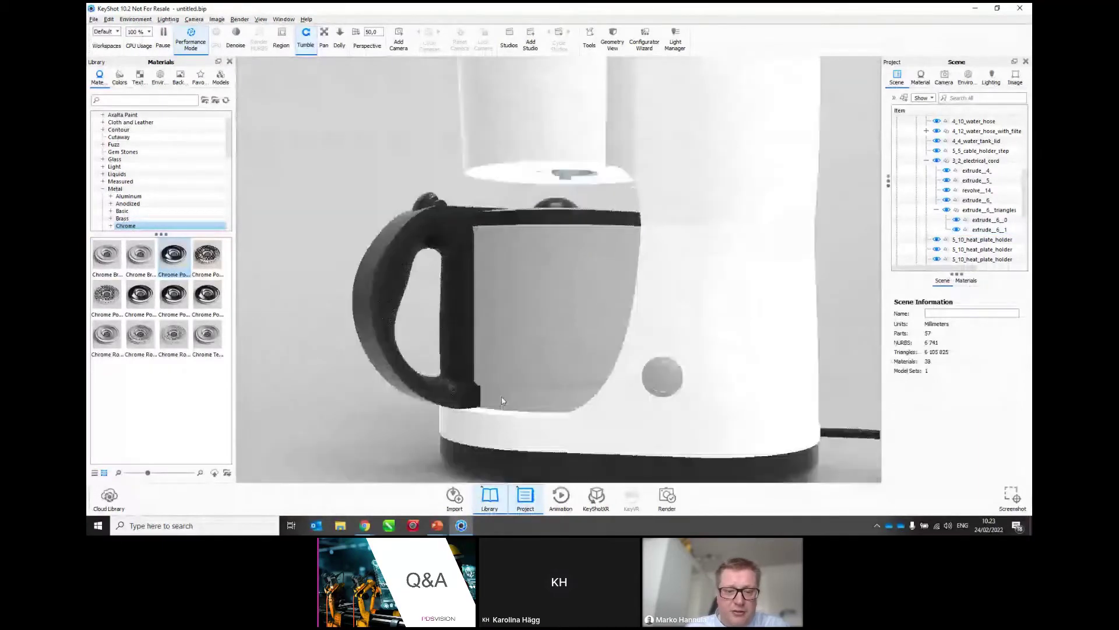
left_click(522, 397)
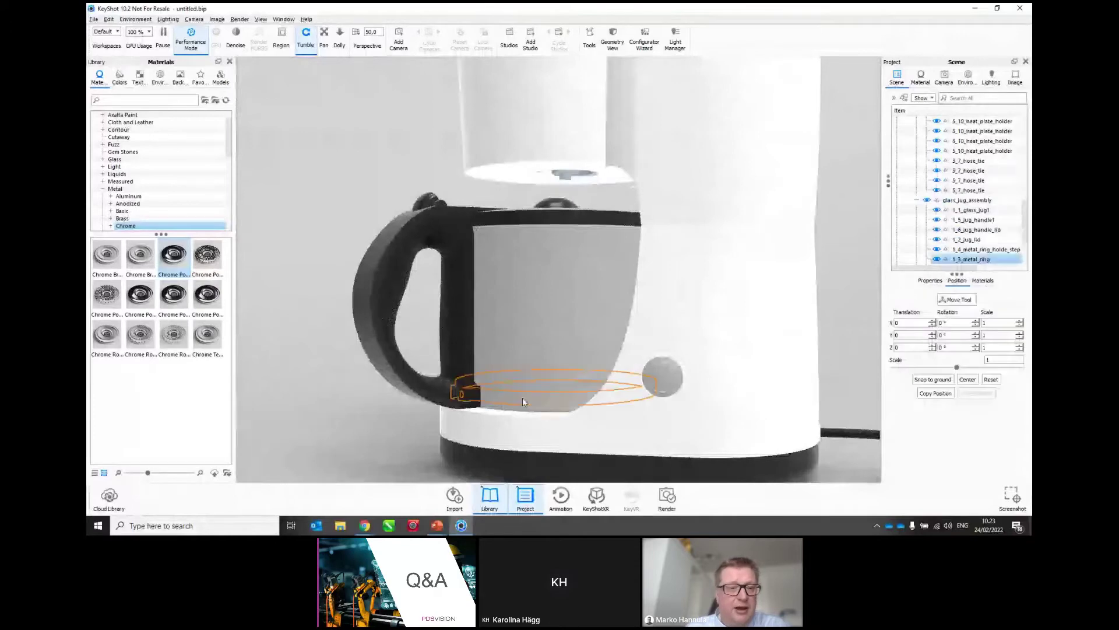
left_click_drag(173, 254, 495, 392)
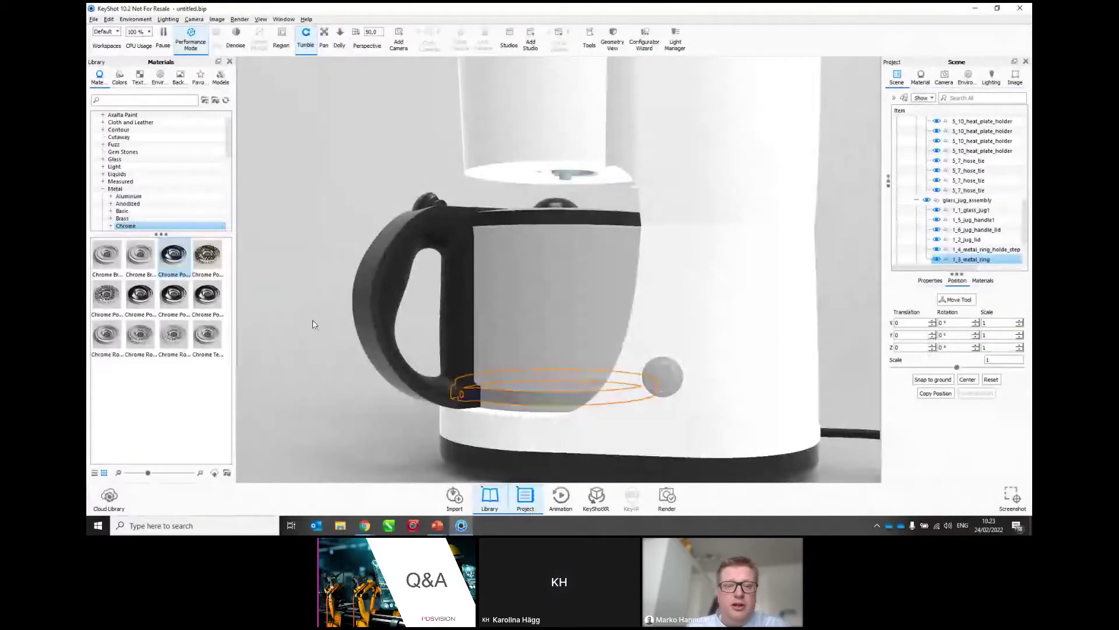
left_click(116, 159)
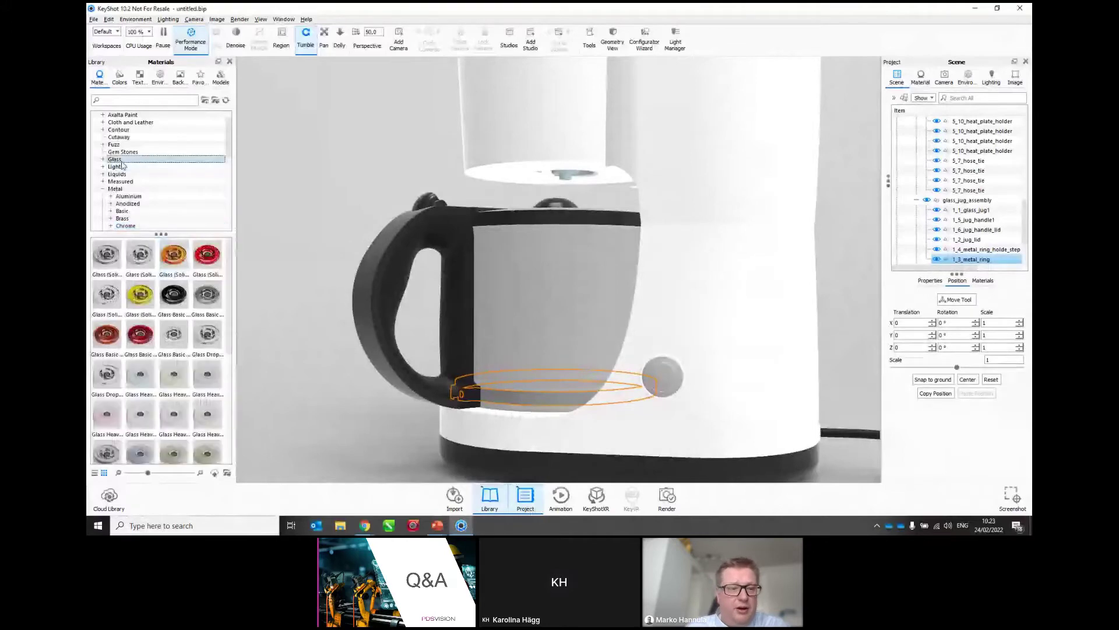
left_click_drag(207, 294, 511, 315)
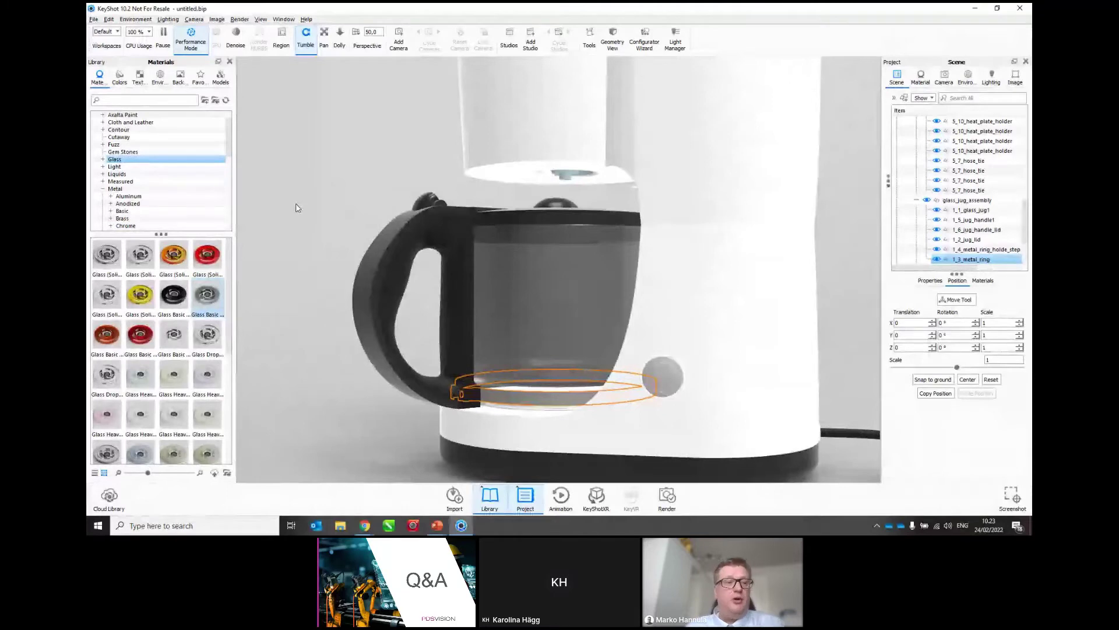
Apply Hard Shiny Plastic Black to the small part in the opening under the filter holder and clear the selection
scroll(154, 183, "down", 6)
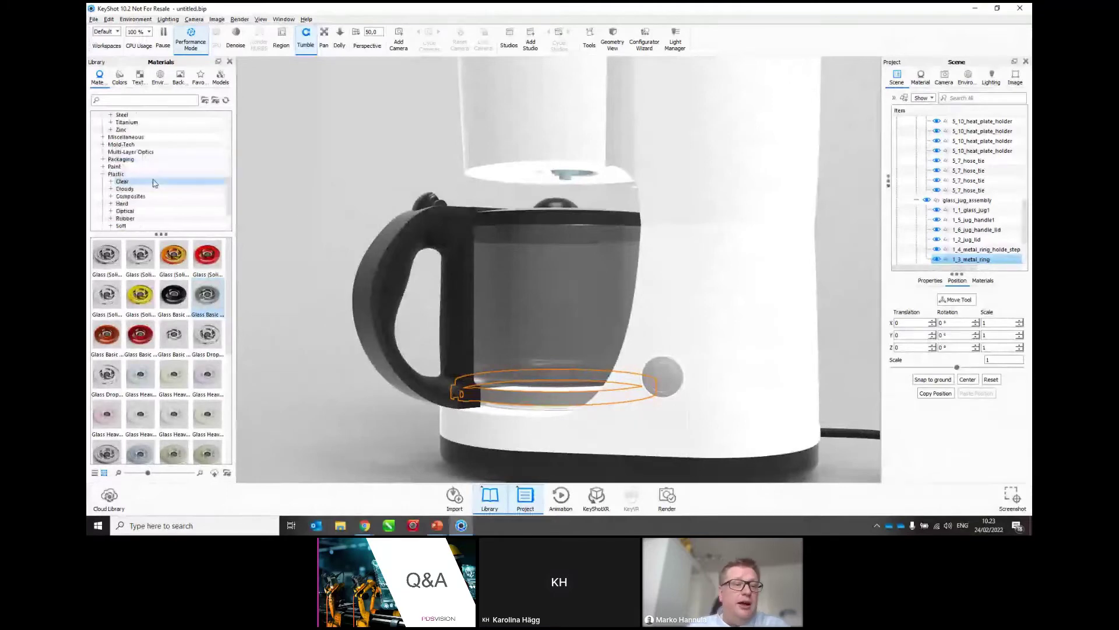
left_click(182, 203)
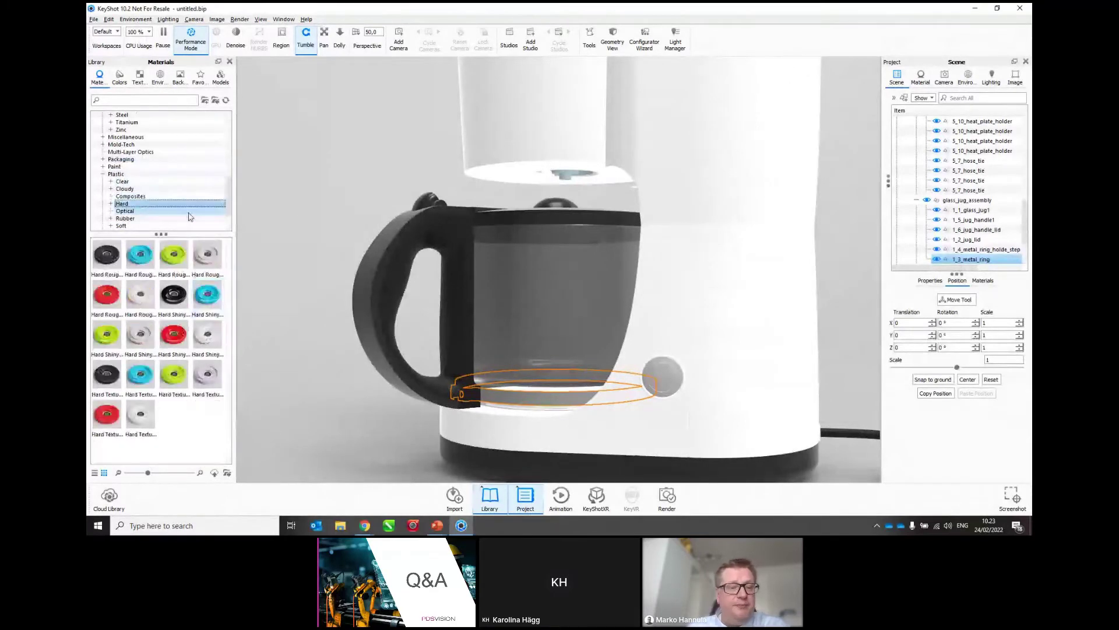
left_click_drag(174, 294, 564, 181)
left_click(324, 166)
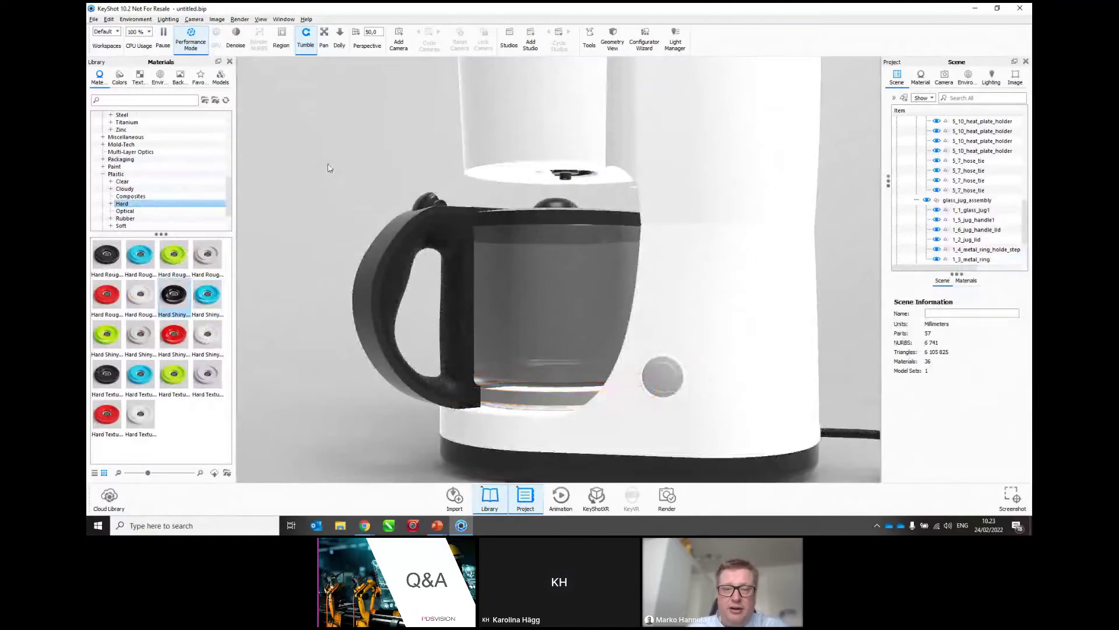
scroll(330, 168, "down", 2)
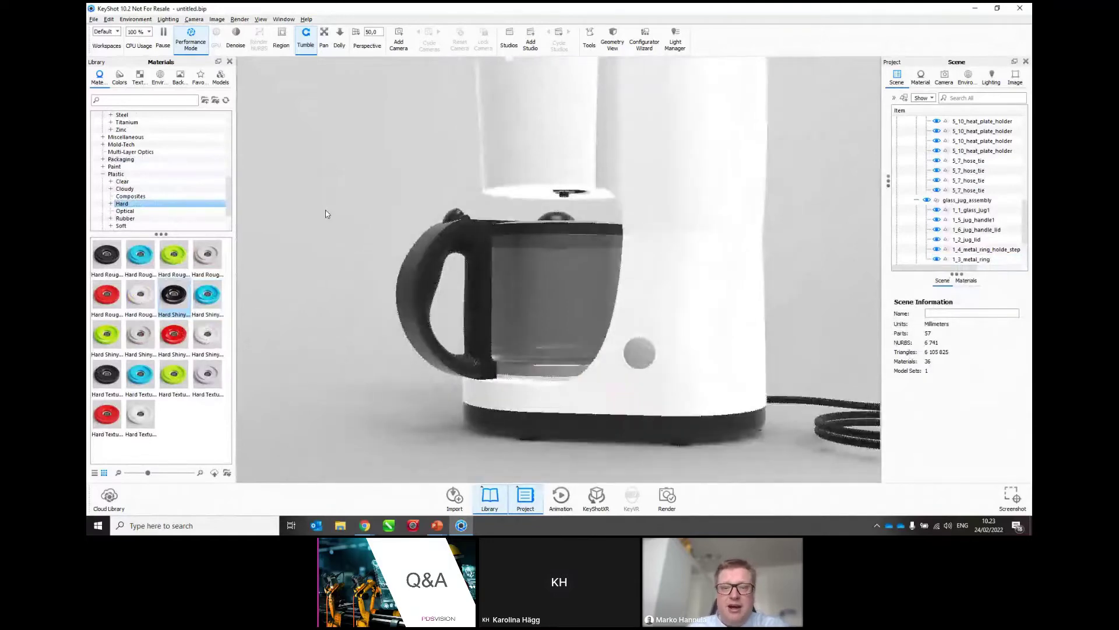
left_click_drag(333, 217, 368, 279)
scroll(368, 277, "down", 2)
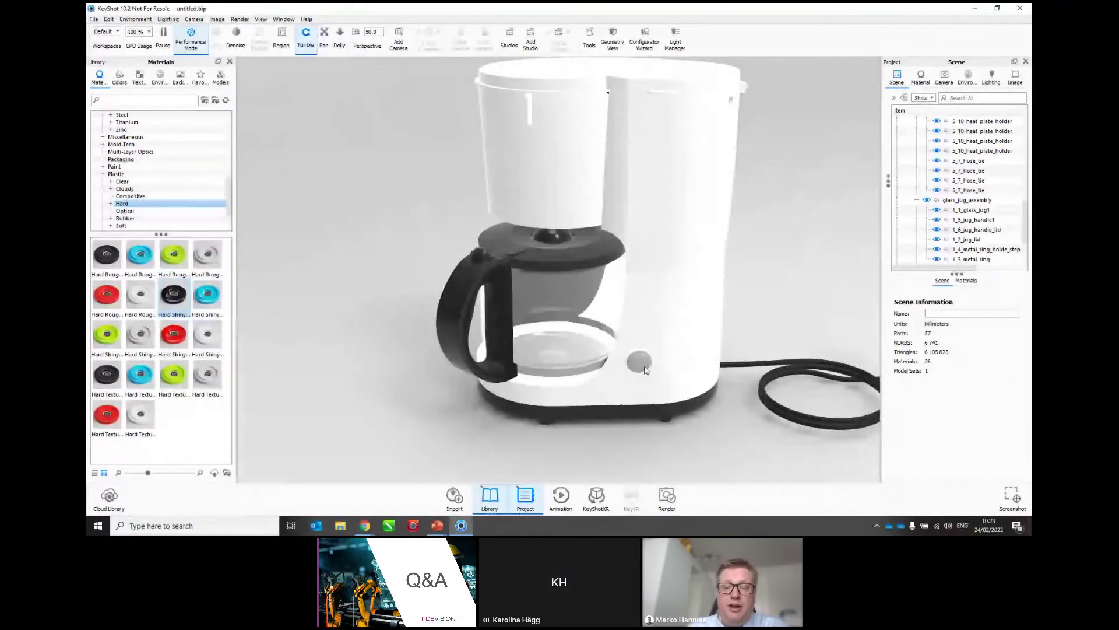
Isolate the button_assembly at the base of the coffee maker by hiding all other parts
scroll(645, 369, "up", 3)
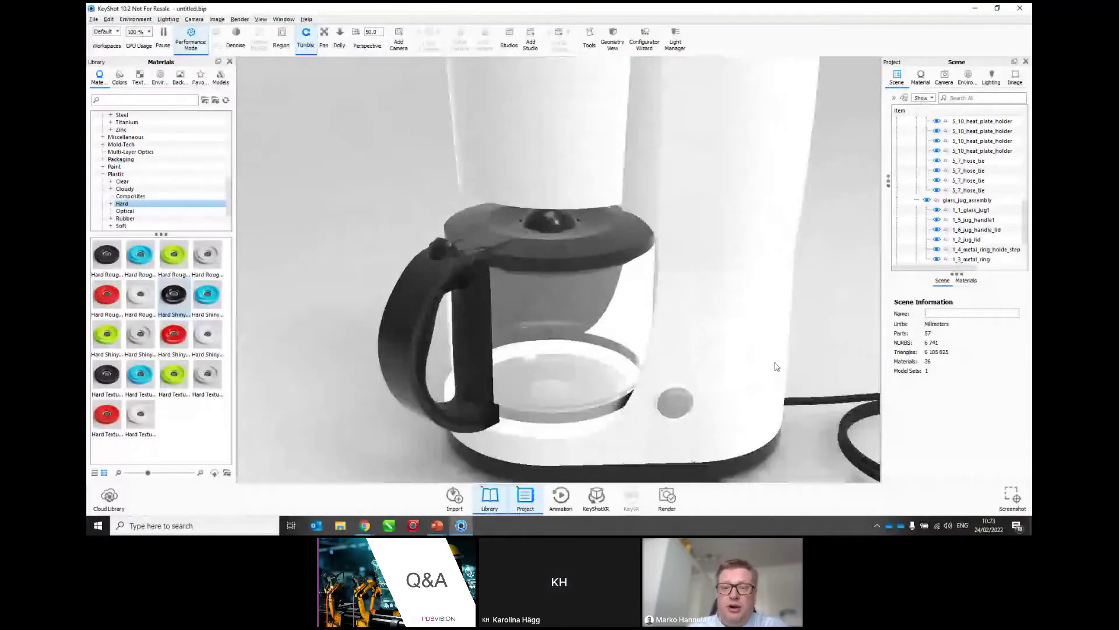
left_click_drag(776, 367, 636, 322)
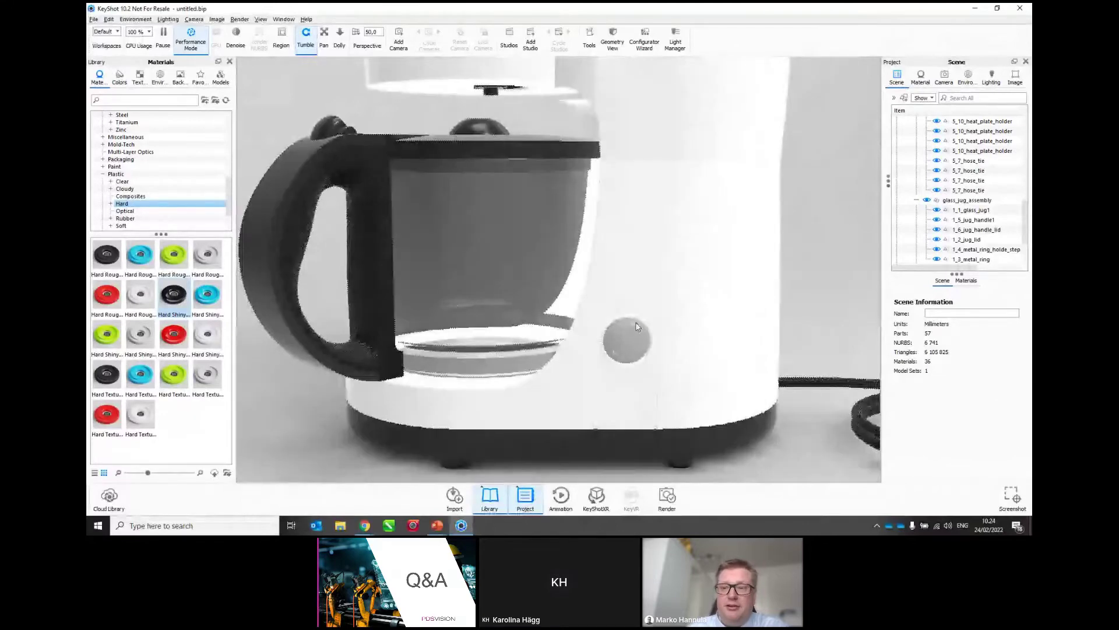
left_click(636, 321)
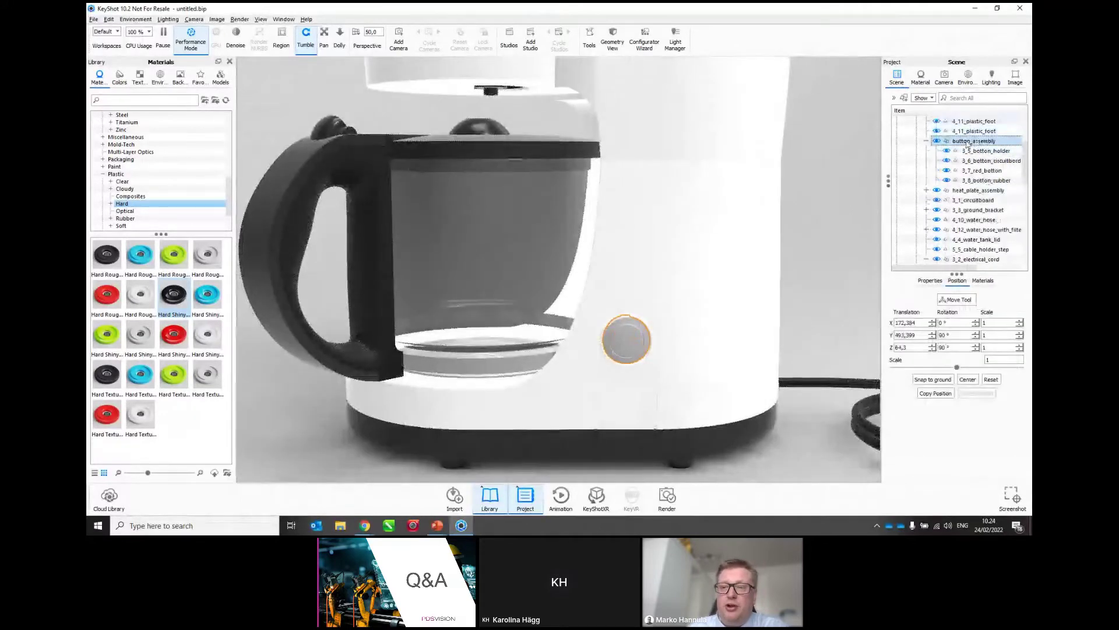
right_click(965, 142)
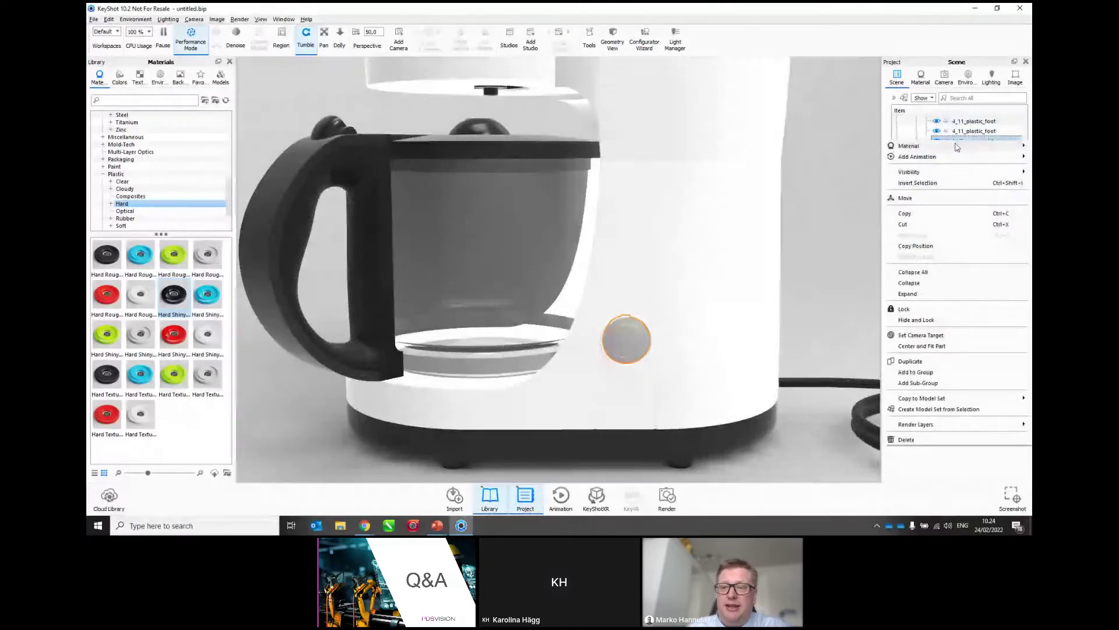
mouse_move(909, 172)
left_click(858, 194)
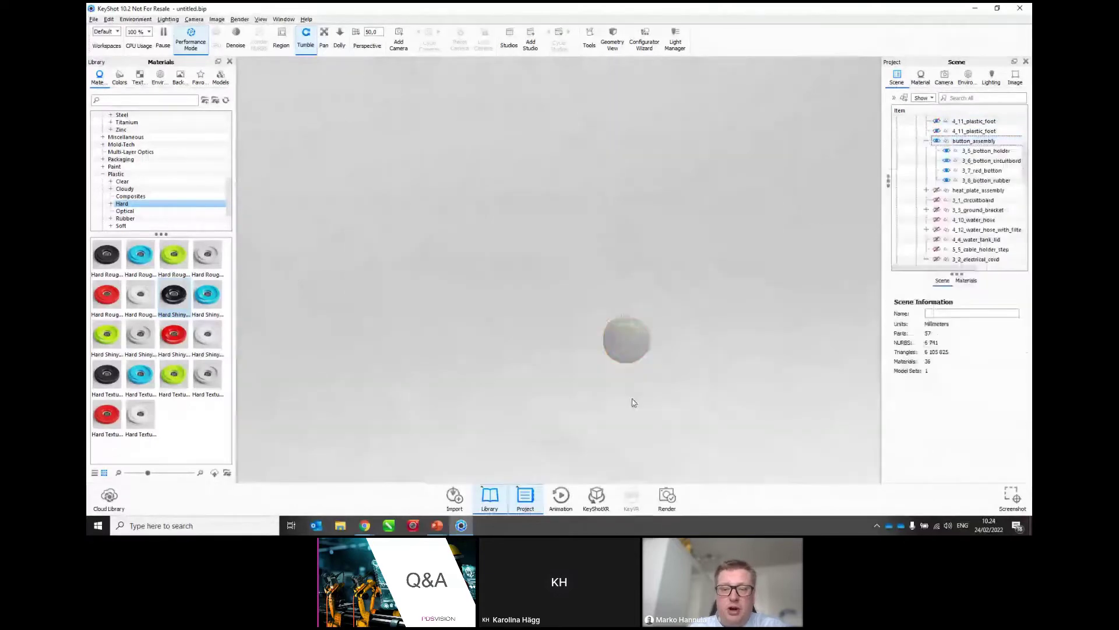
Apply Hard Shiny Plastic Black to the outer button holder ring of the isolated assembly
scroll(555, 278, "up", 5)
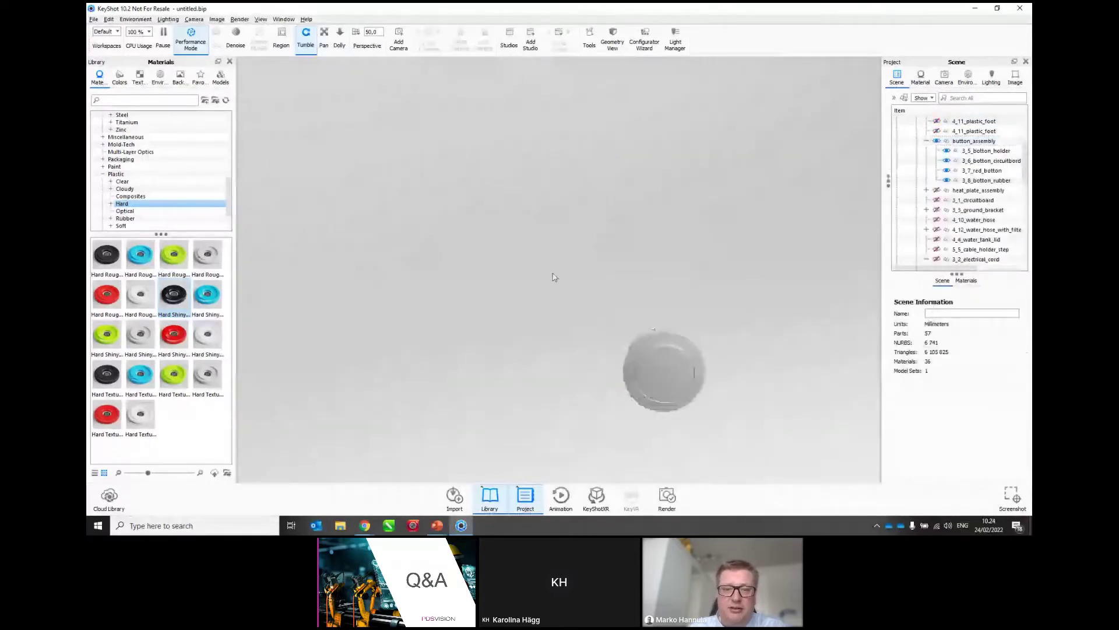
middle_click_drag(555, 278, 537, 229)
scroll(537, 229, "up", 5)
left_click_drag(441, 274, 525, 334)
left_click_drag(175, 298, 618, 358)
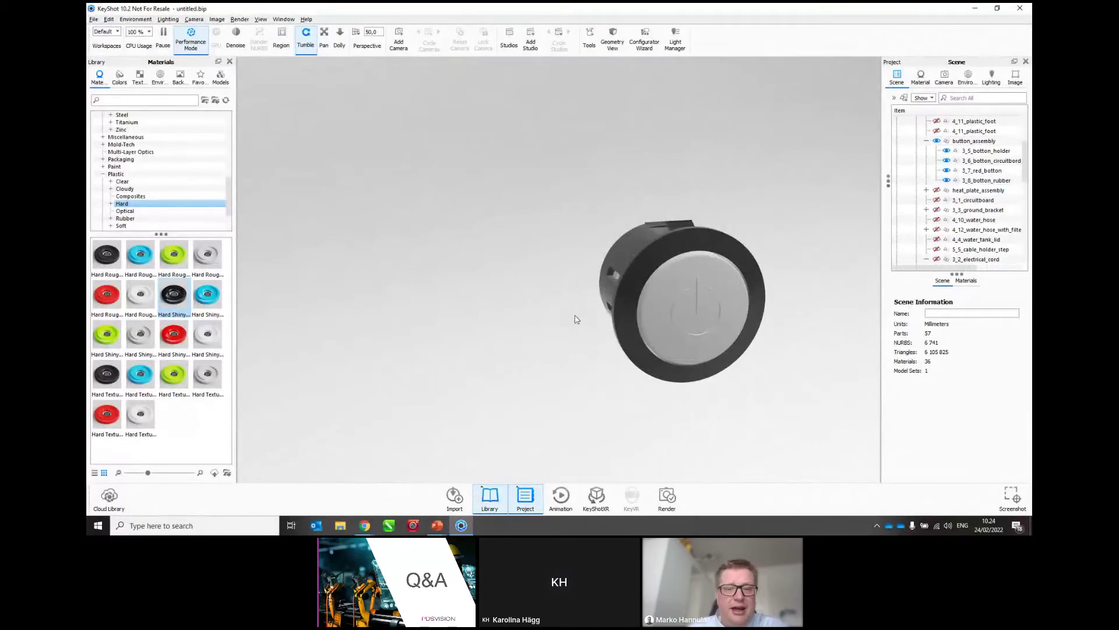
Apply the red Clear Textured plastic to the power button face, part 3_7_red_botton, and clear the selection
left_click(656, 324)
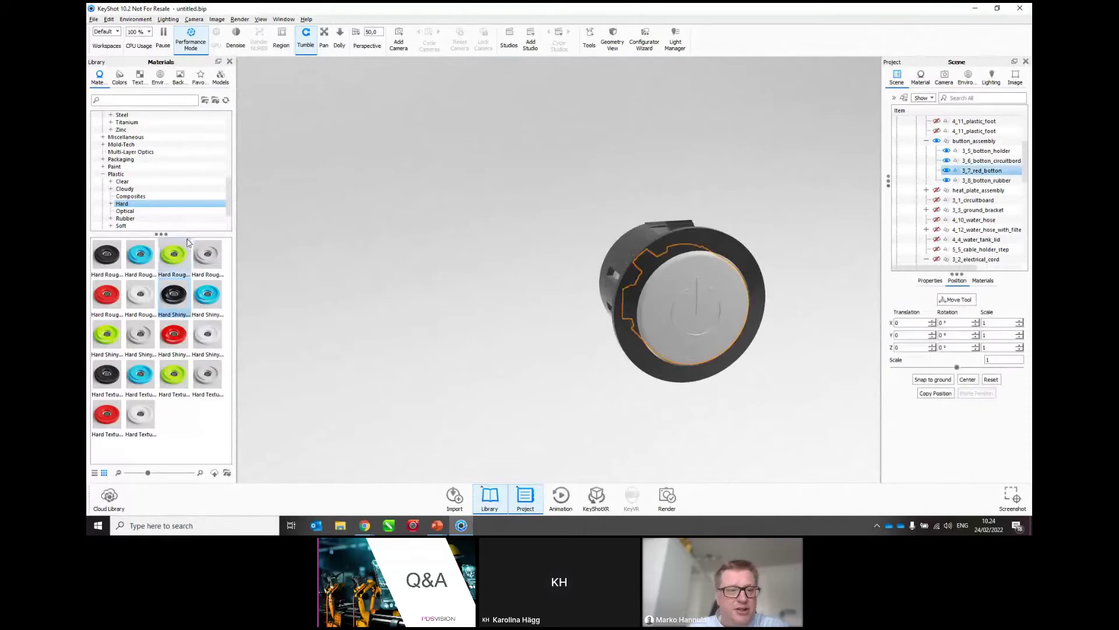
left_click(139, 185)
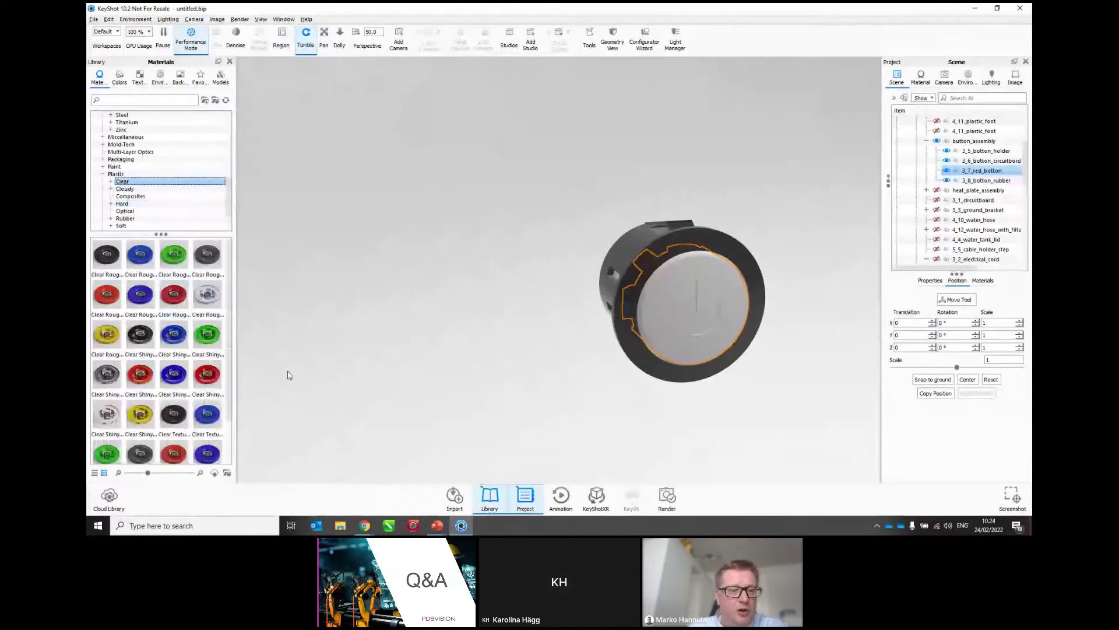
scroll(287, 375, "up", 2)
scroll(109, 440, "down", 2)
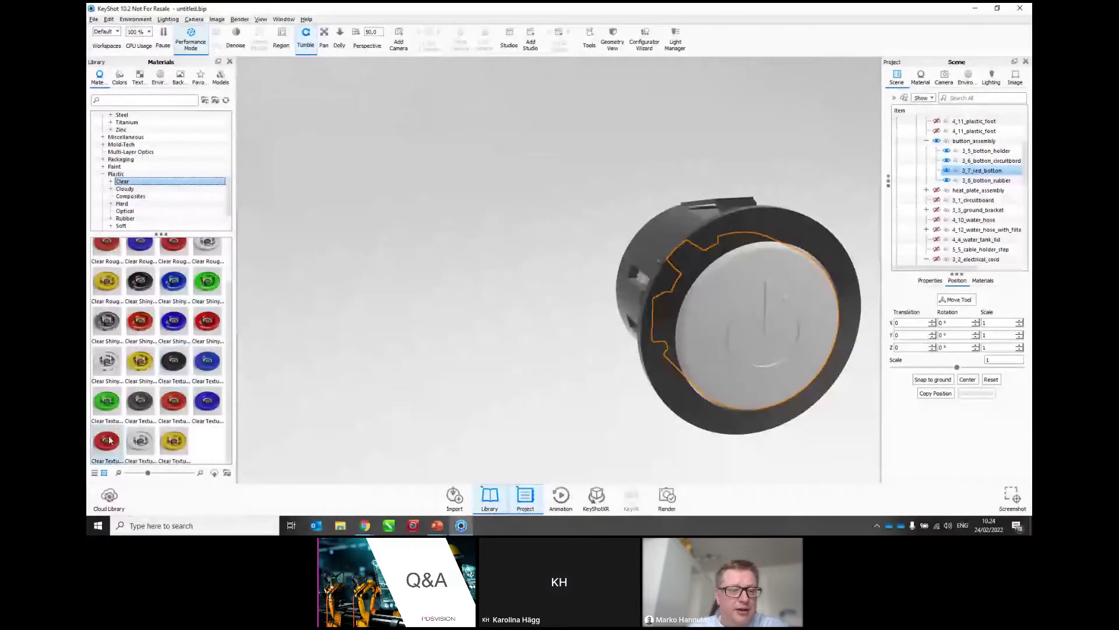
left_click_drag(110, 440, 675, 361)
left_click(448, 320)
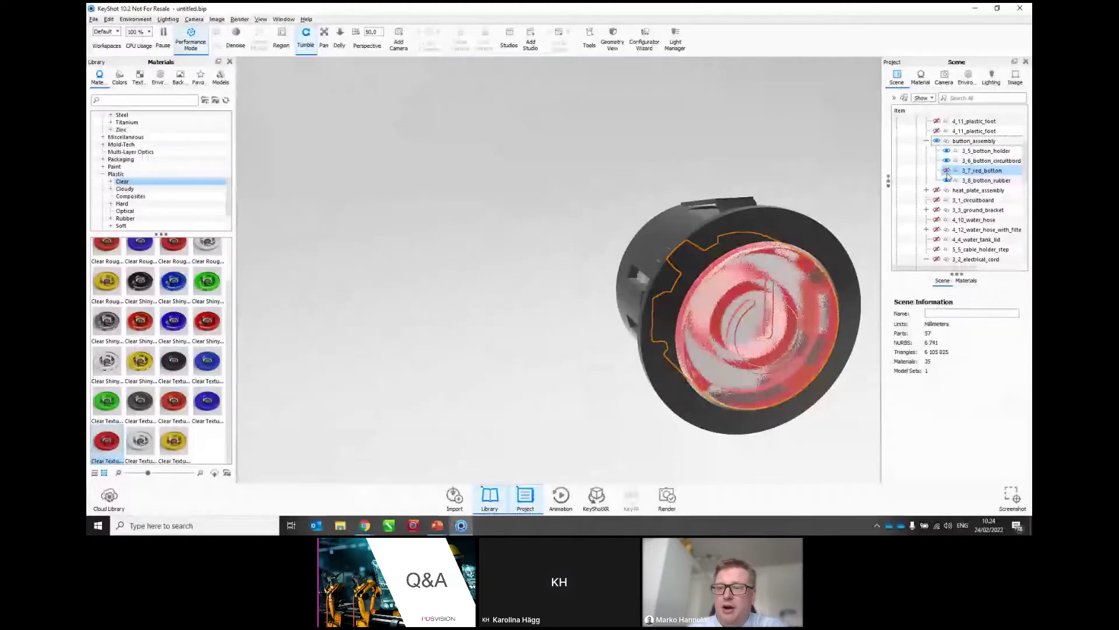
Hide the red button and its holder, then apply the white rubber material to part 3_8_botton_rubber
left_click(947, 170)
left_click(946, 151)
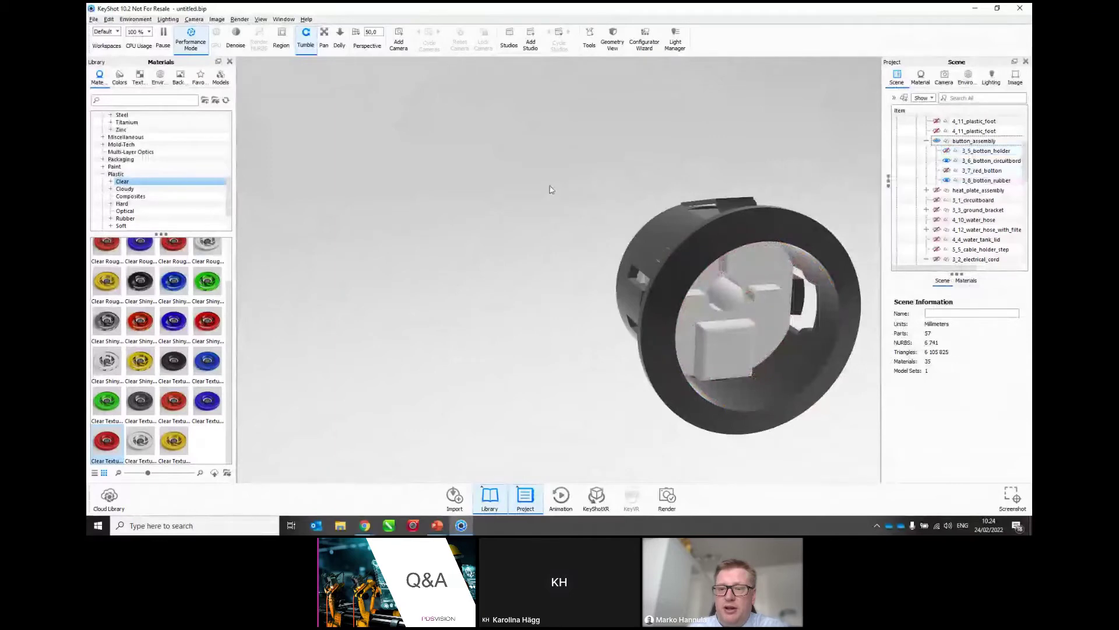
left_click(685, 251)
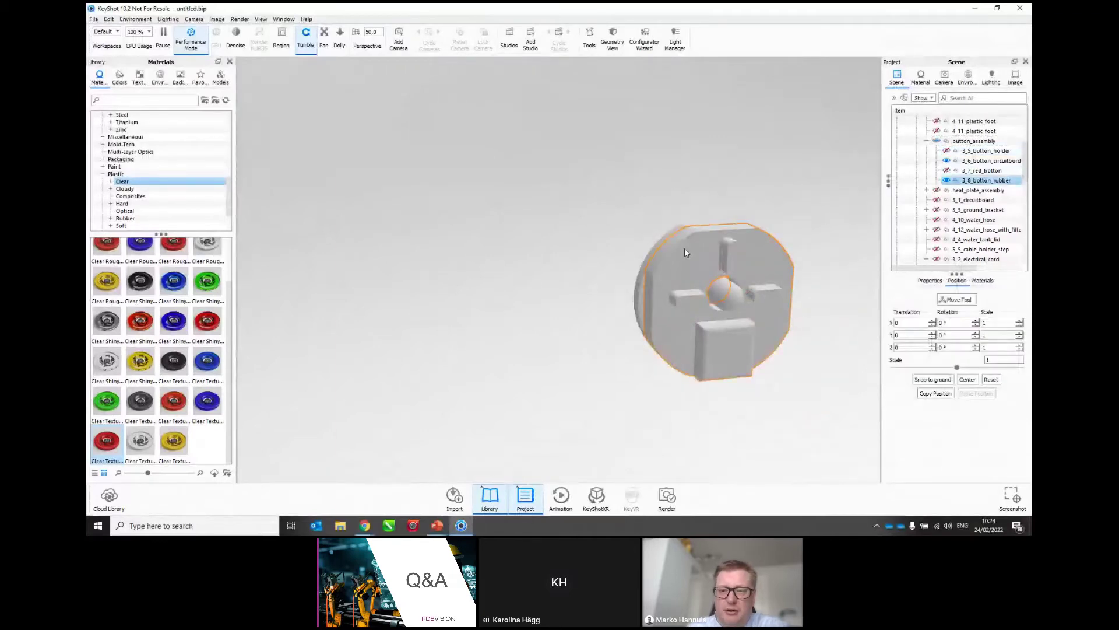
left_click(145, 220)
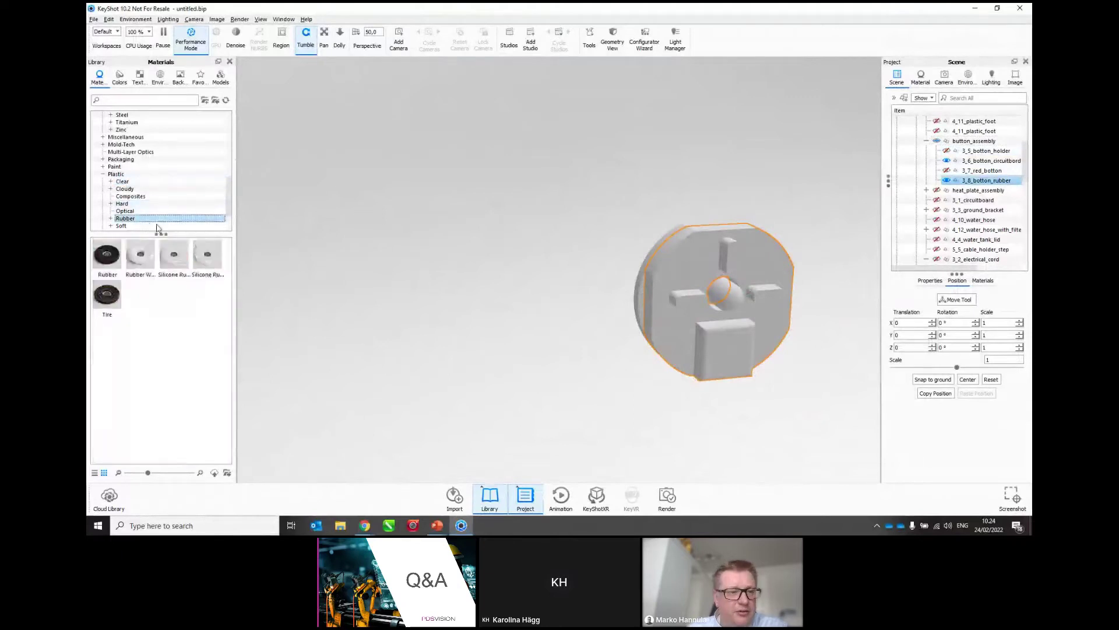
left_click_drag(140, 255, 694, 357)
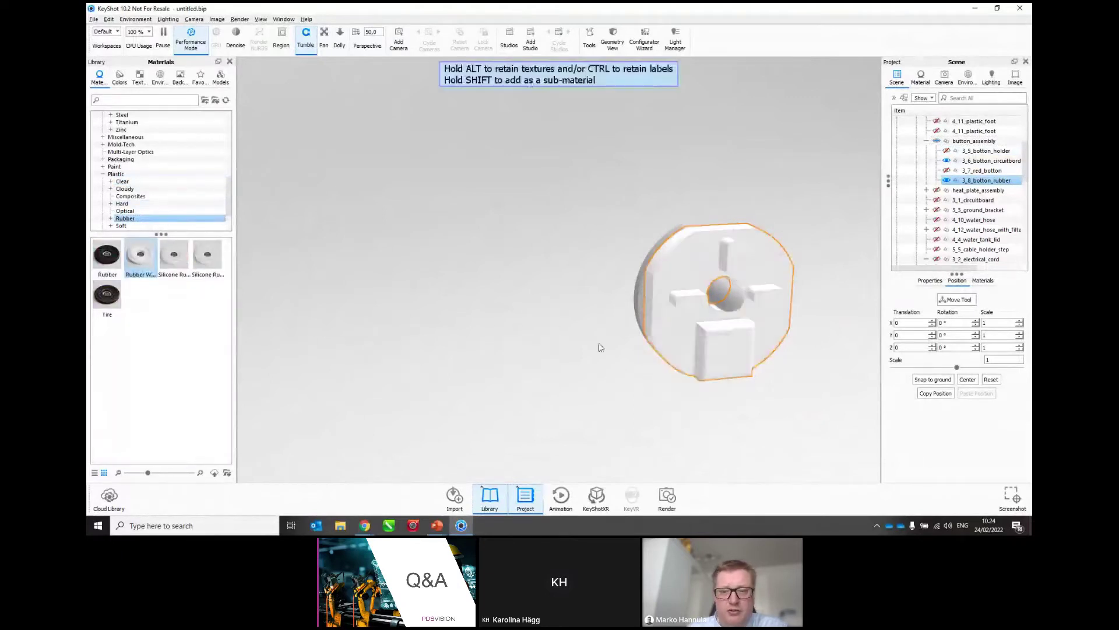
Hide the rubber part, split the LED off the button circuit board with Split Object Surfaces, and apply light grey Hard Rough plastic to the board
left_click(946, 181)
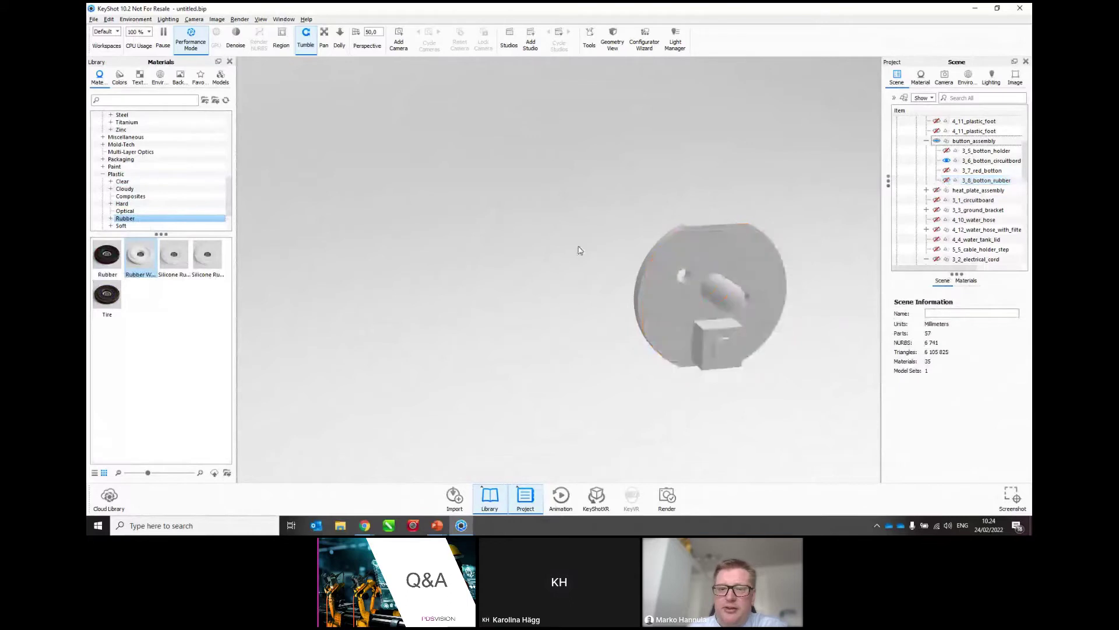
left_click(682, 245)
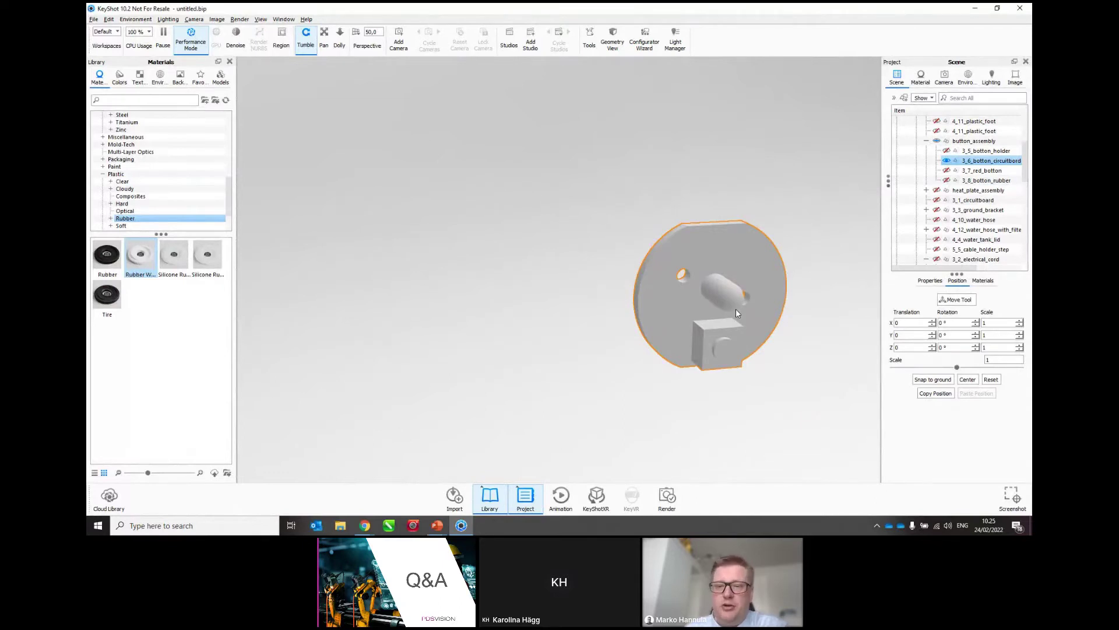
right_click(978, 163)
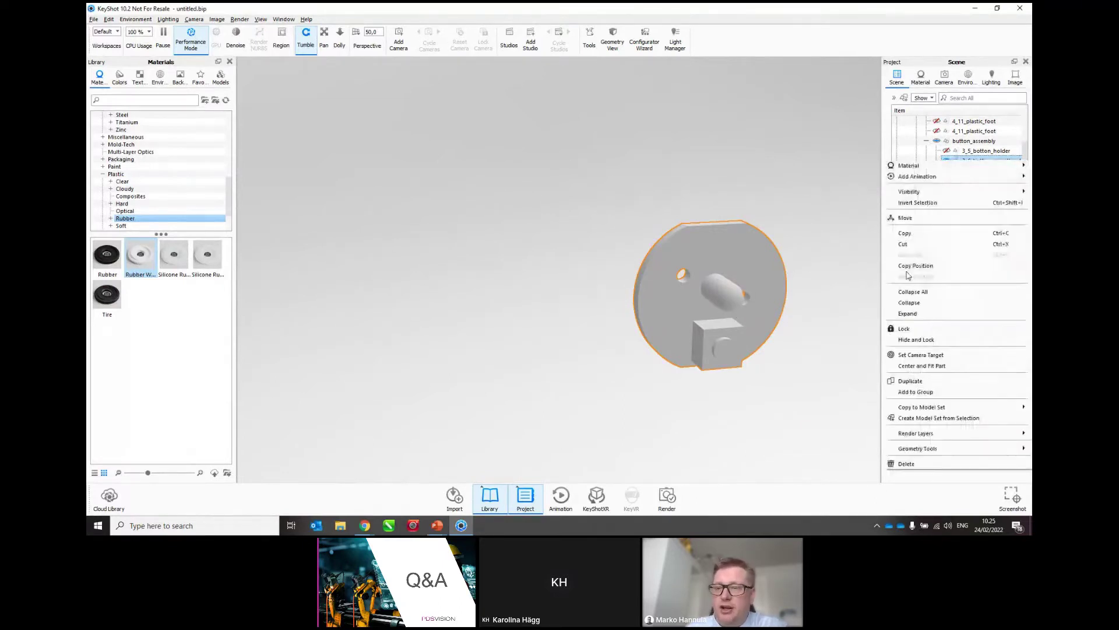
mouse_move(920, 454)
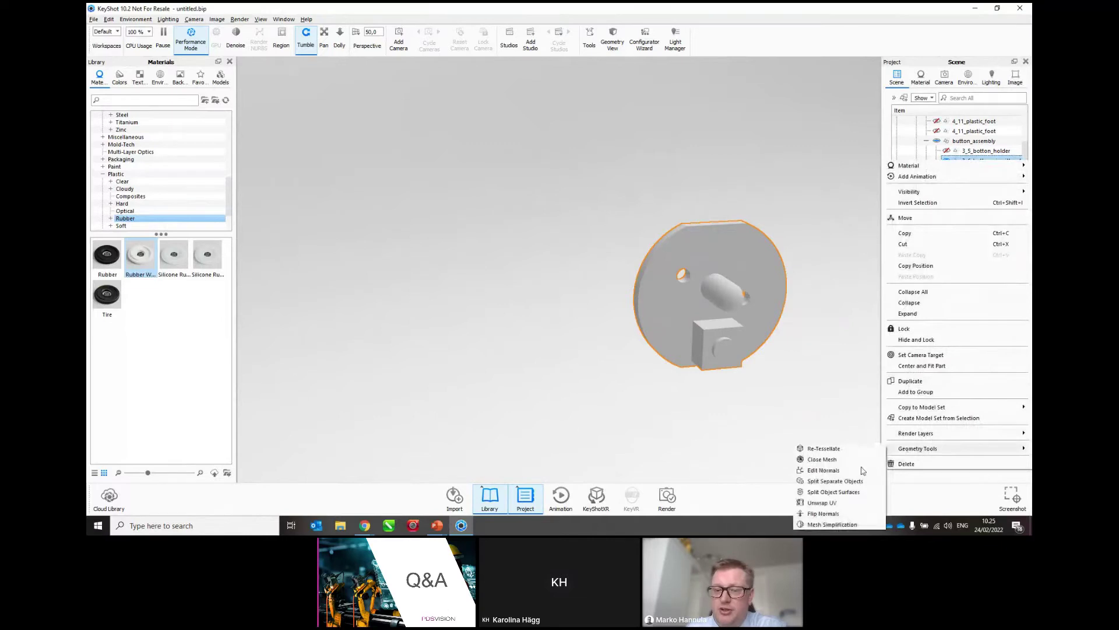
left_click(846, 496)
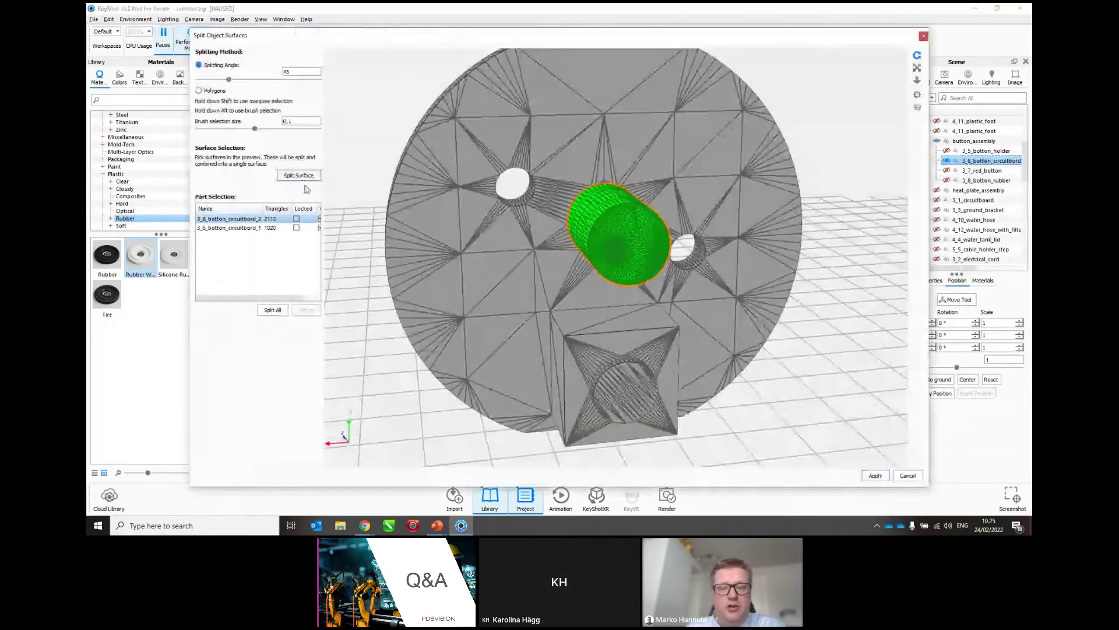
left_click(876, 476)
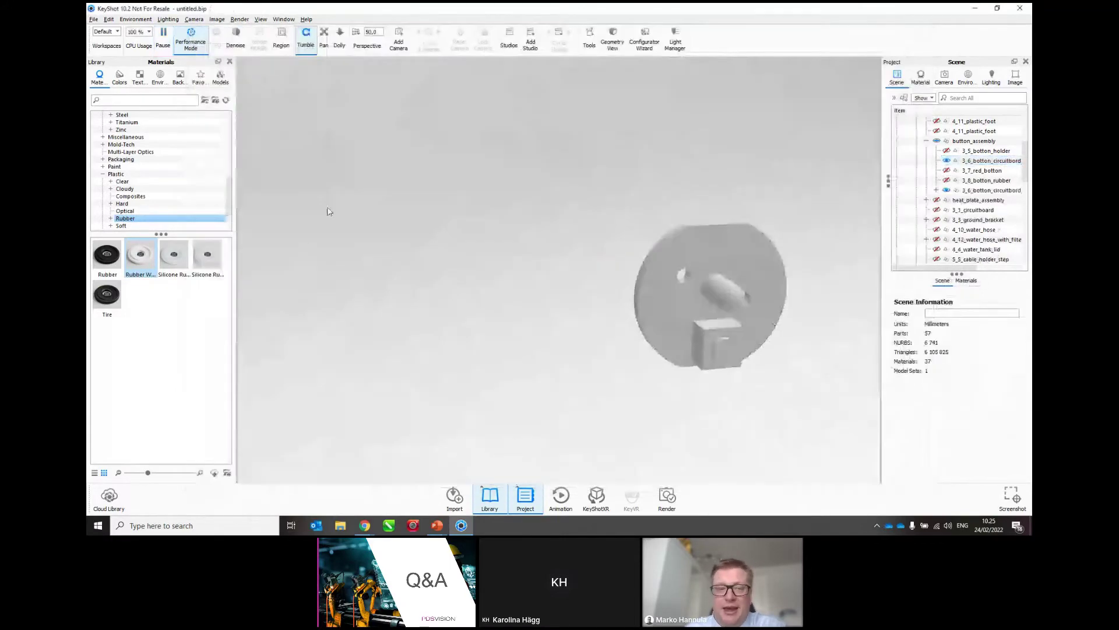
left_click(140, 205)
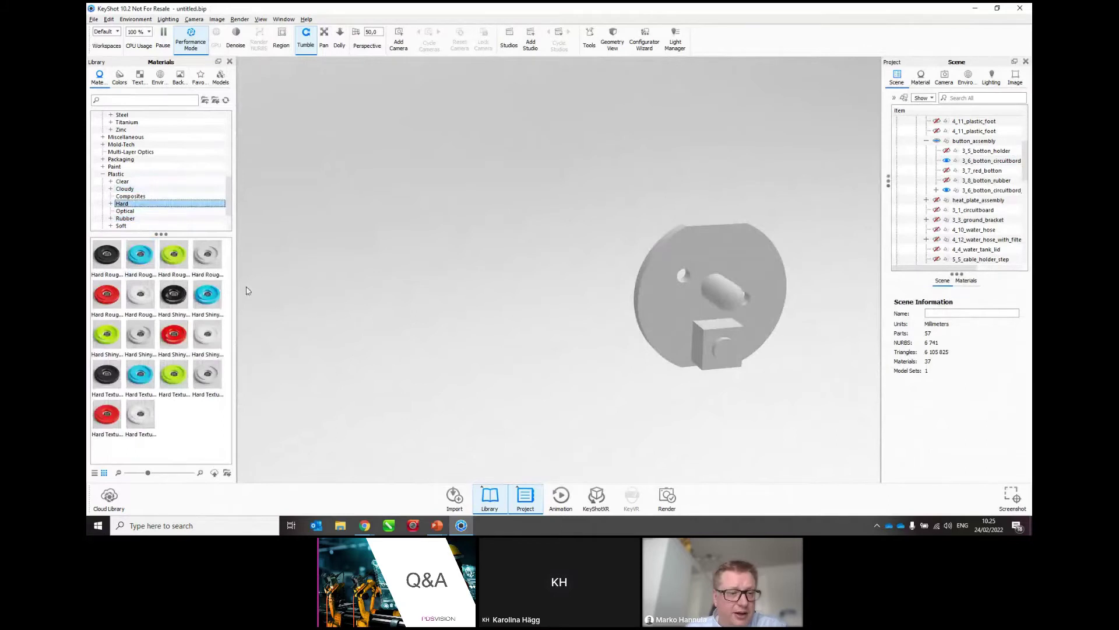
left_click_drag(211, 263, 526, 304)
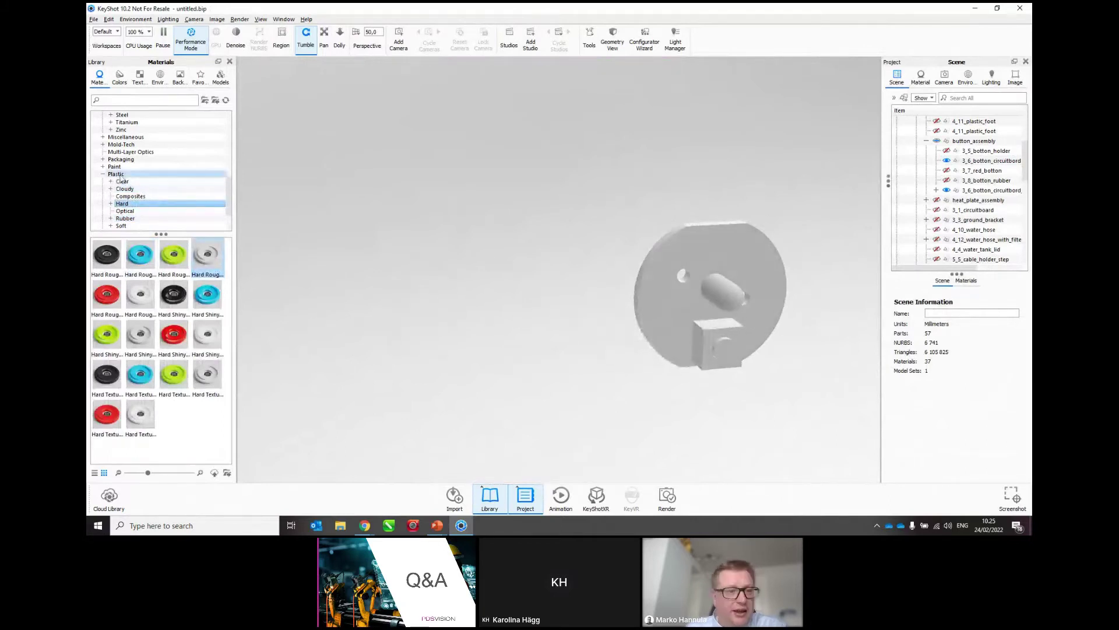
Apply the Point Light 1200 Lumen White material to the separated LED and turn off Performance Mode
scroll(167, 175, "up", 6)
left_click(103, 144)
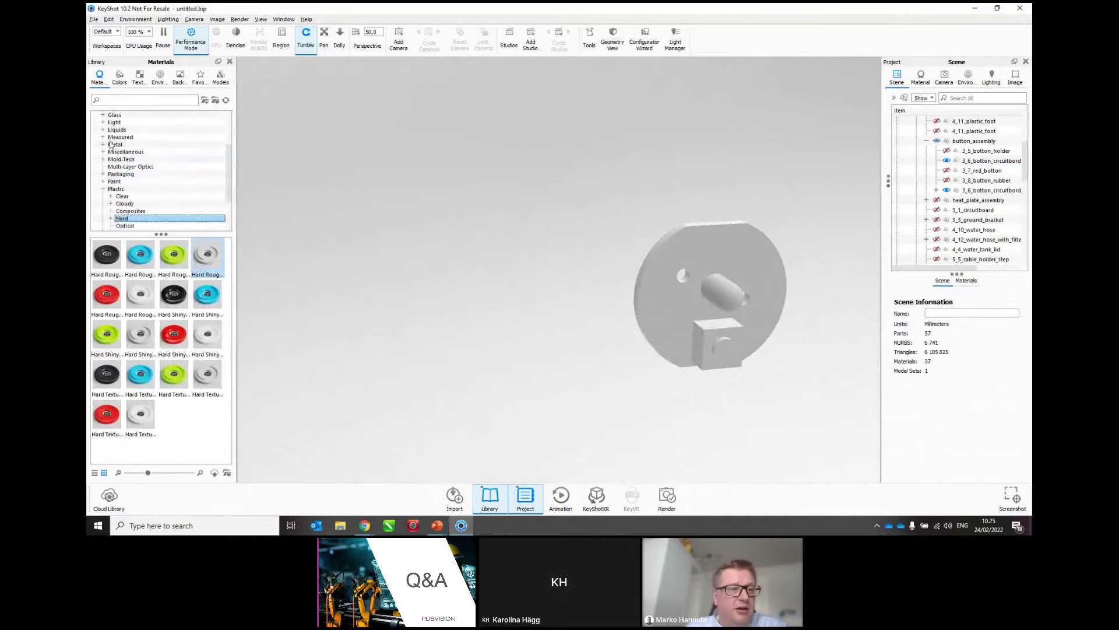
left_click(115, 123)
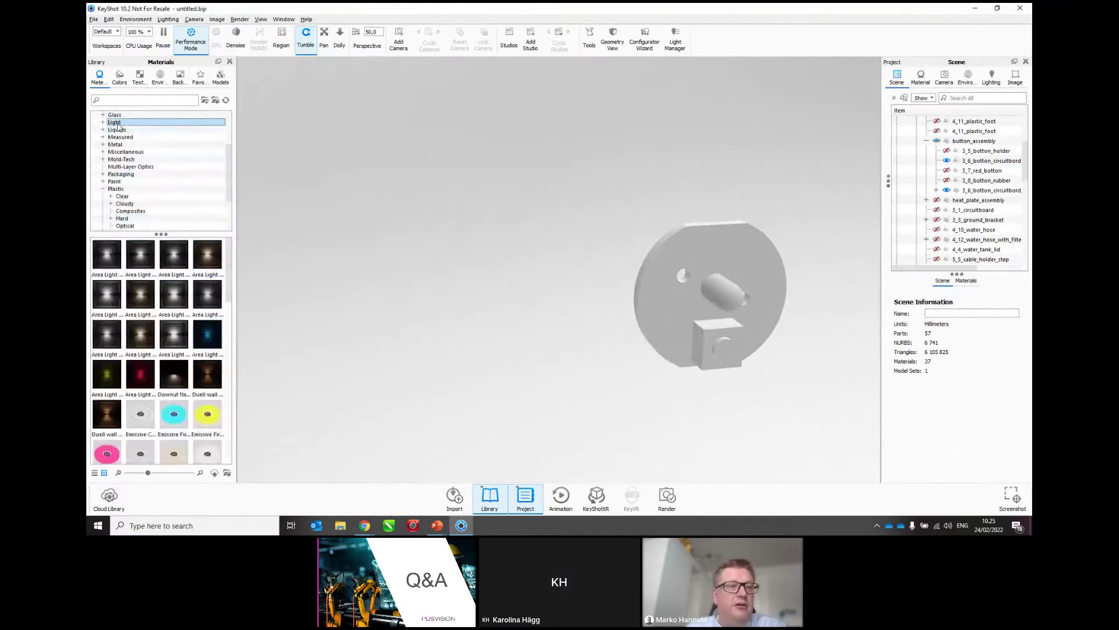
scroll(182, 337, "down", 5)
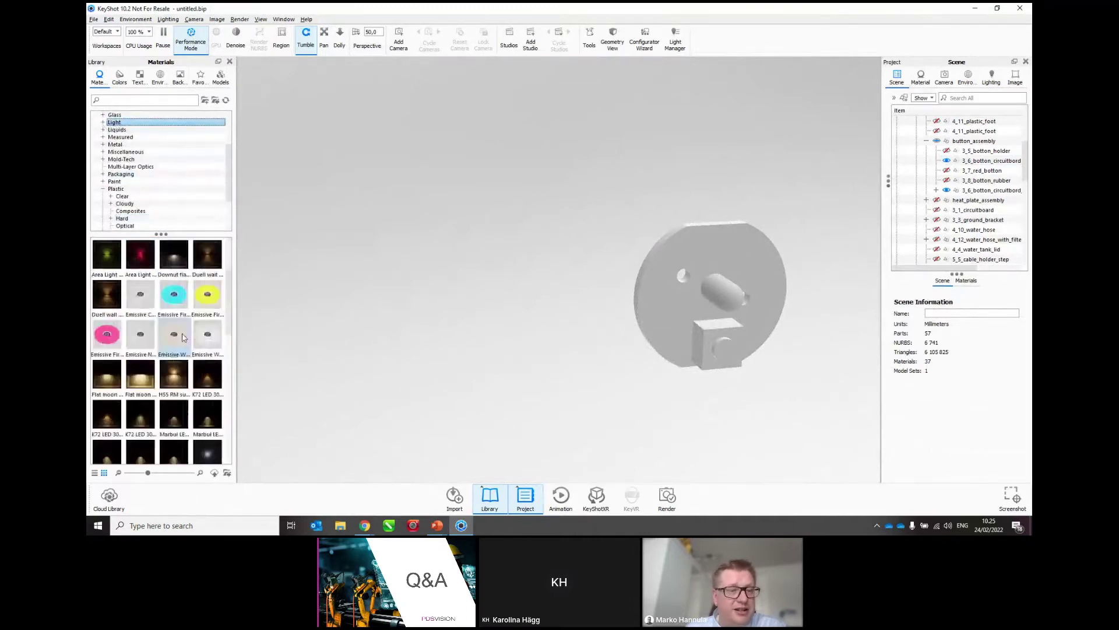
scroll(182, 337, "up", 1)
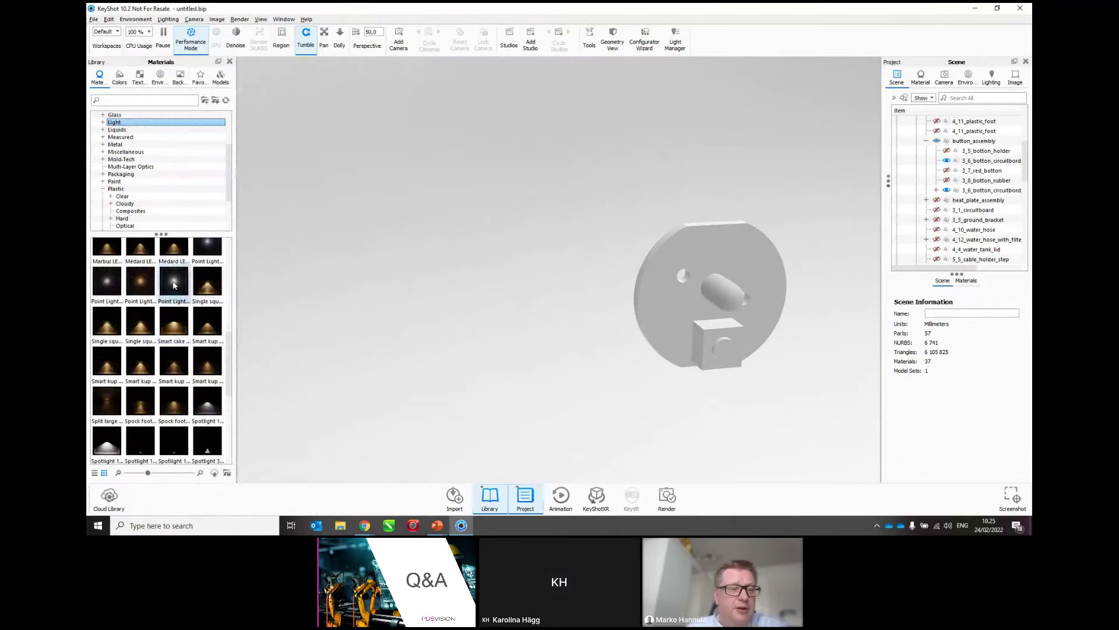
mouse_move(173, 284)
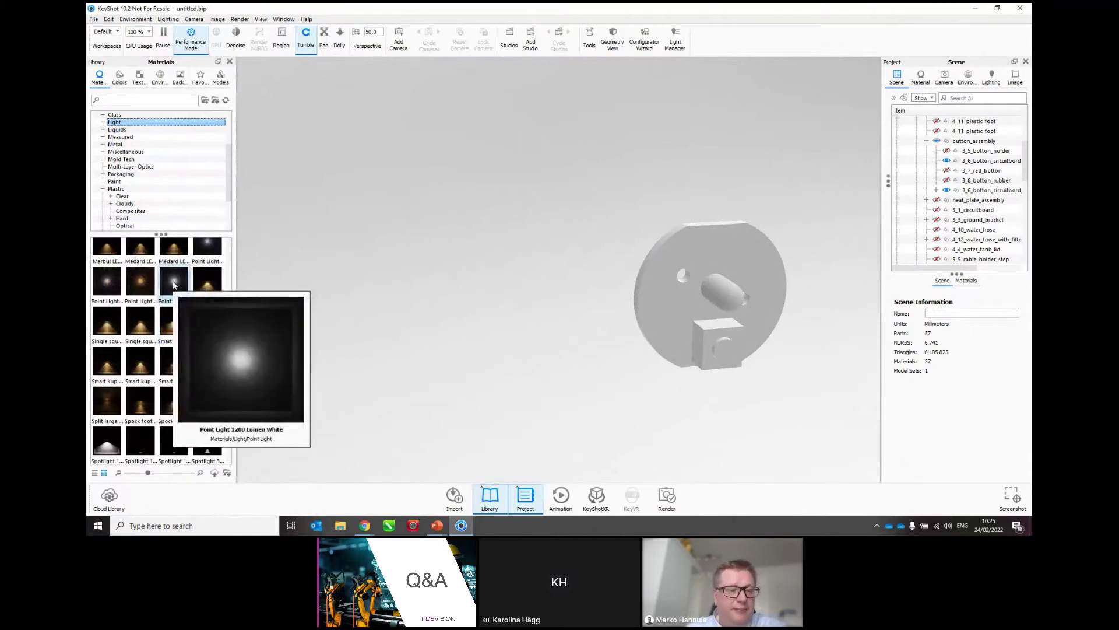
mouse_move(173, 284)
left_mouse_down()
mouse_move(350, 310)
mouse_move(722, 312)
mouse_move(727, 302)
left_mouse_up()
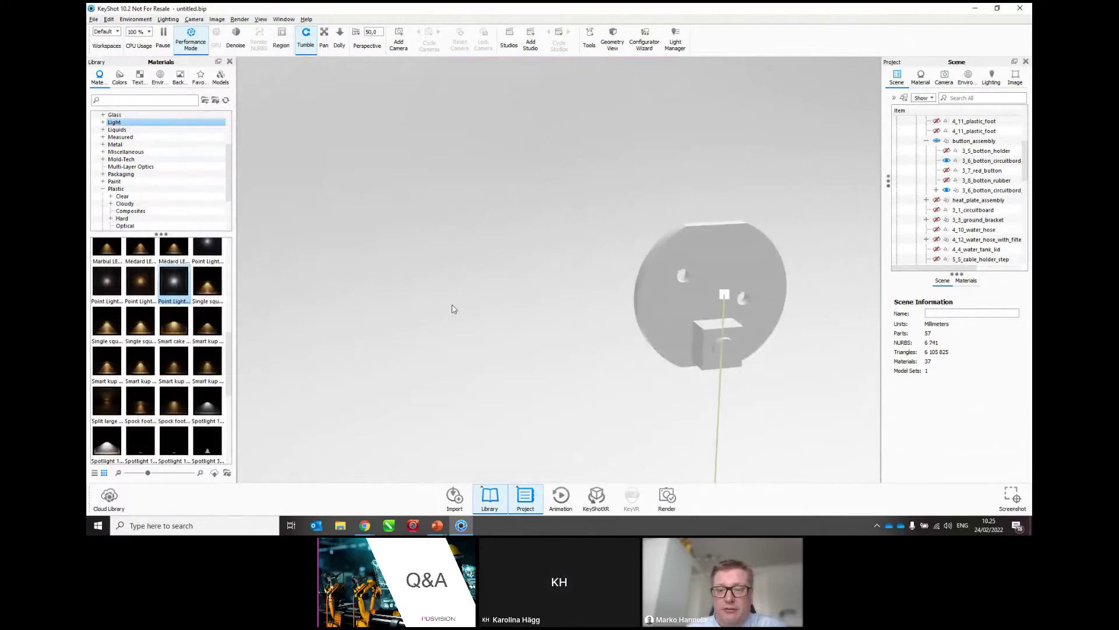
left_click(190, 45)
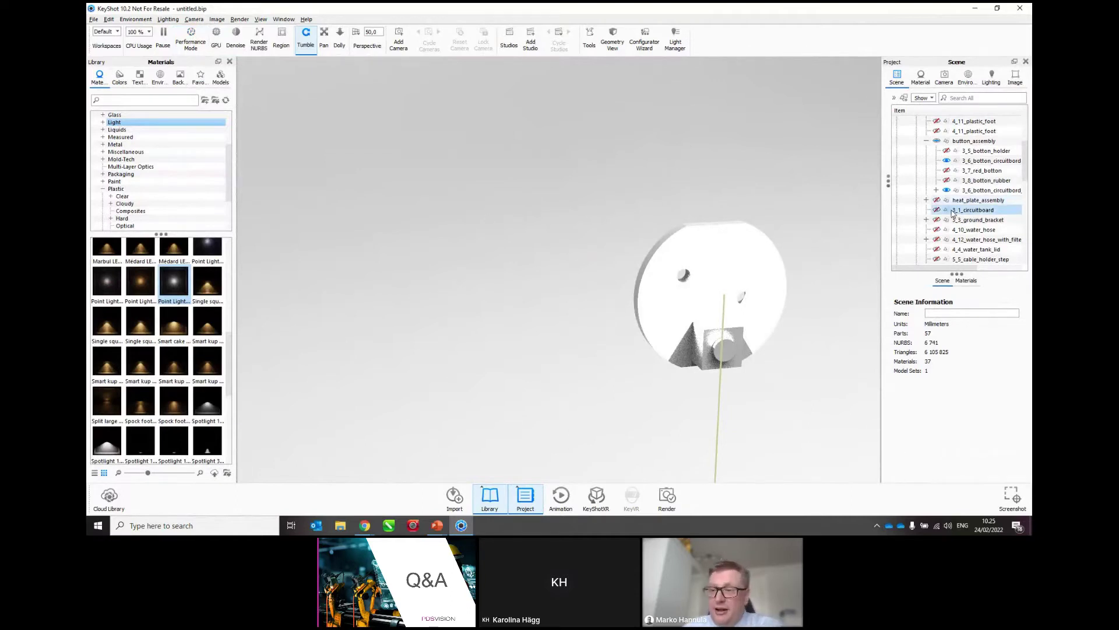
Open the material of the LED's point light in the circuit board group and set its radius to 3 mm
left_click(937, 190)
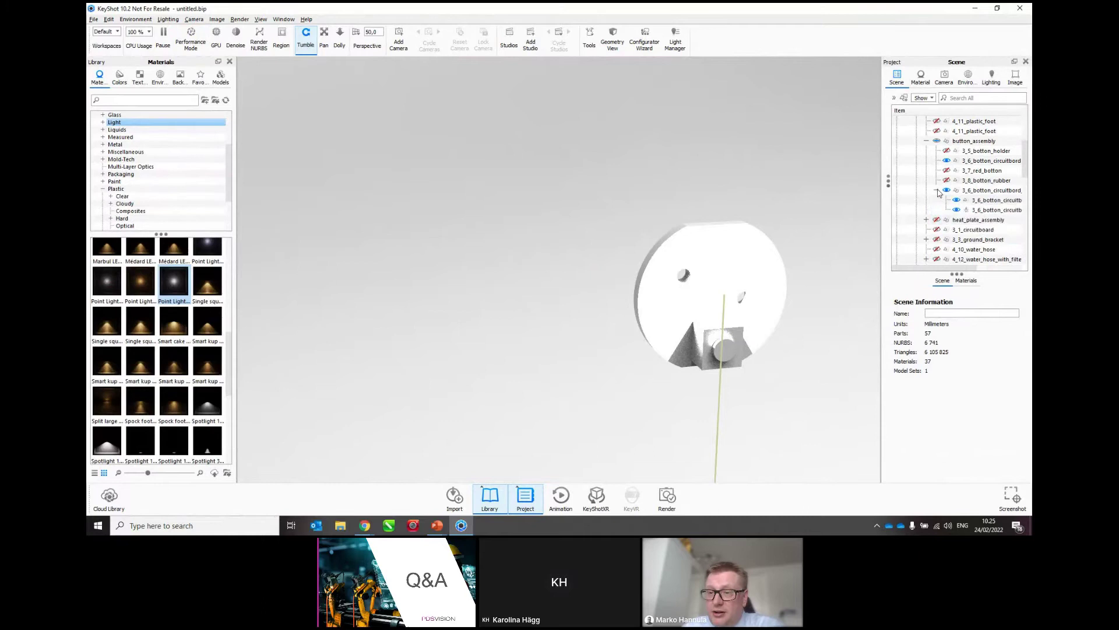
left_click(977, 210)
double_click(976, 210)
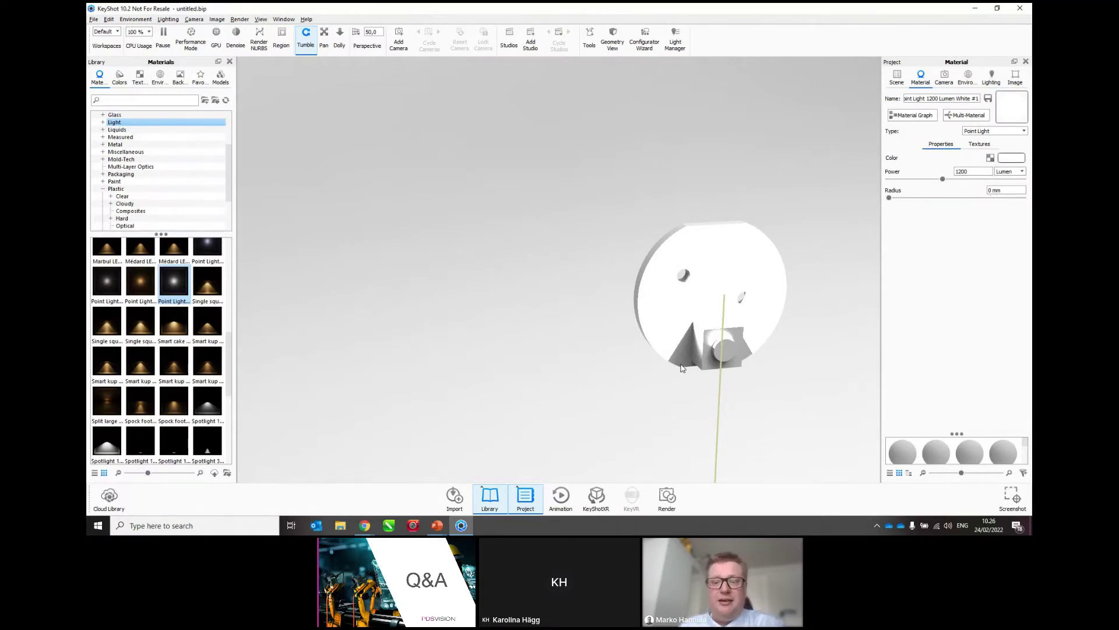
left_click(991, 190)
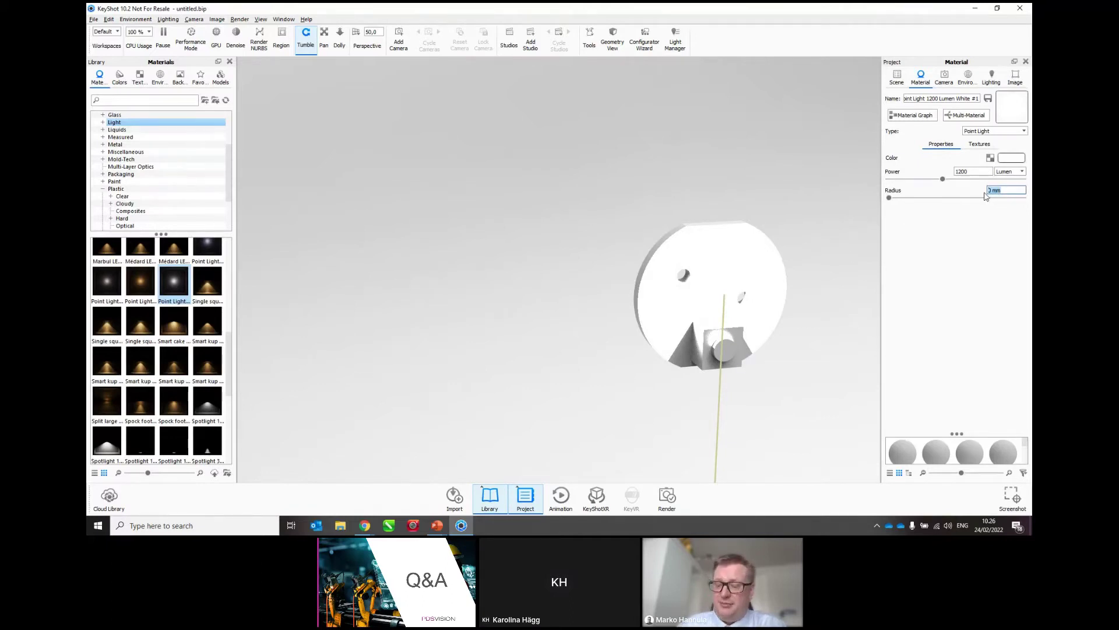
type("3")
key("Return")
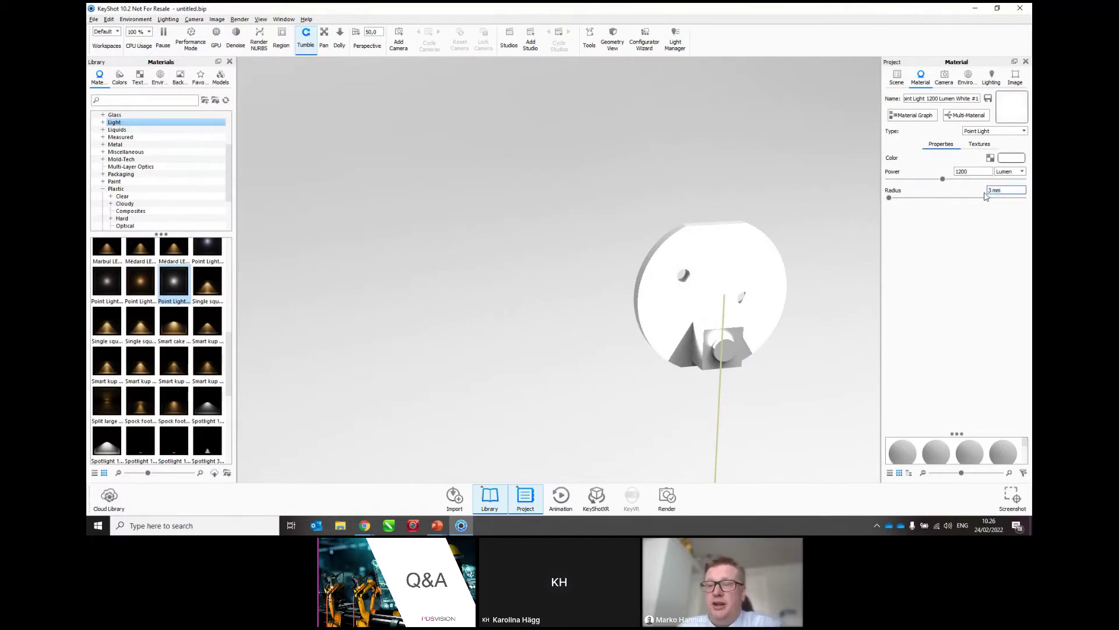
key("Return")
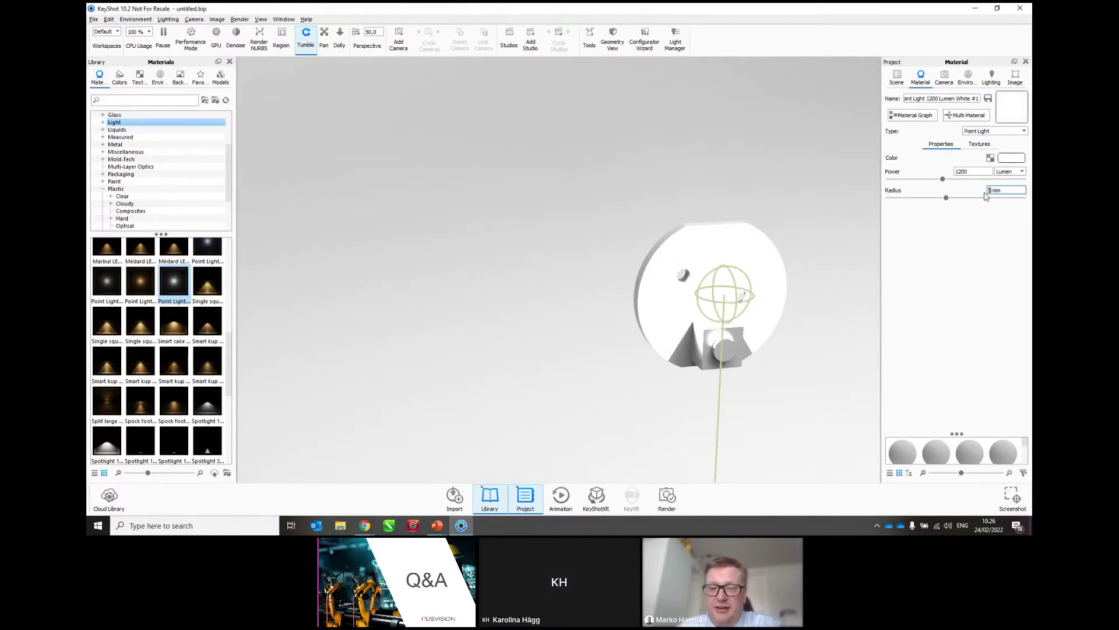
Show all parts of button_assembly again and view the assembled power button straight from the front
left_click(898, 80)
scroll(990, 214, "up", 1)
left_click(972, 201)
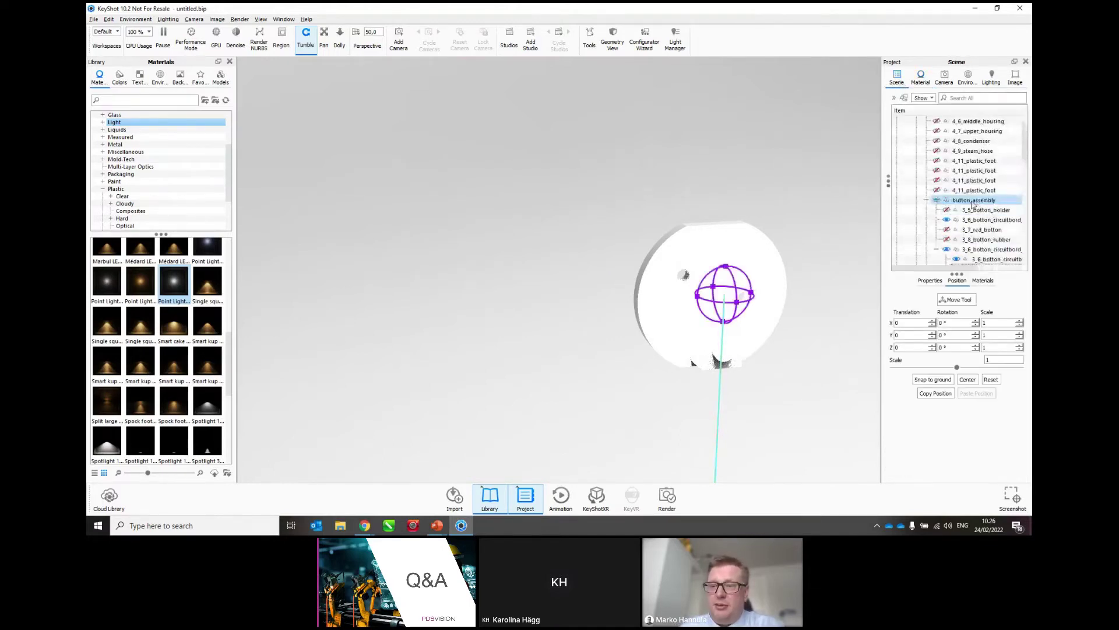
left_click(938, 201)
left_click(938, 200)
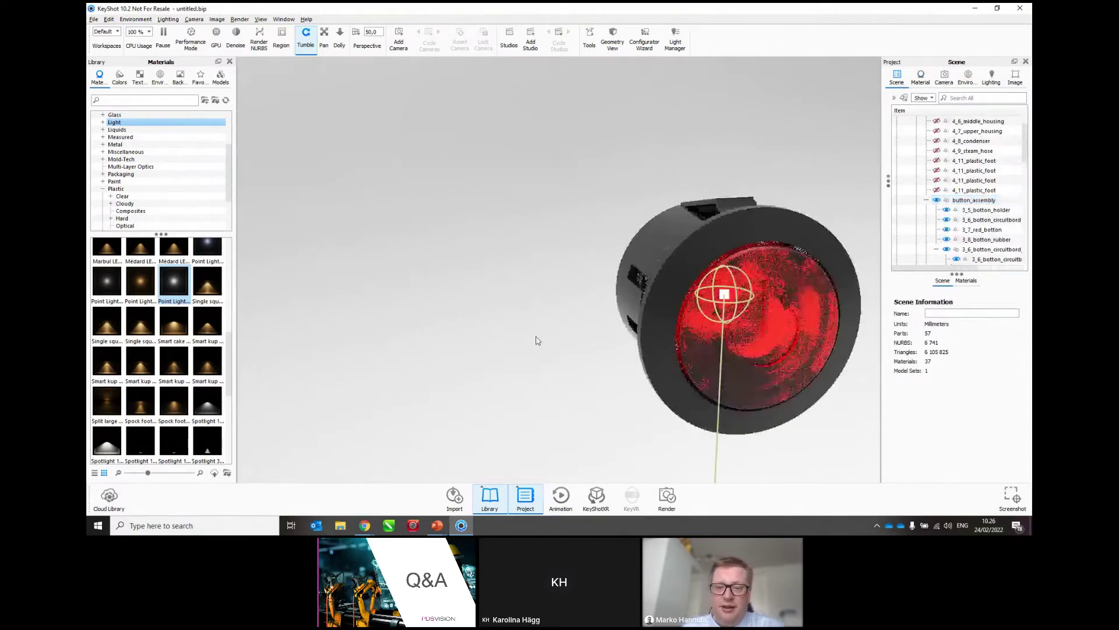
left_click_drag(536, 337, 499, 345)
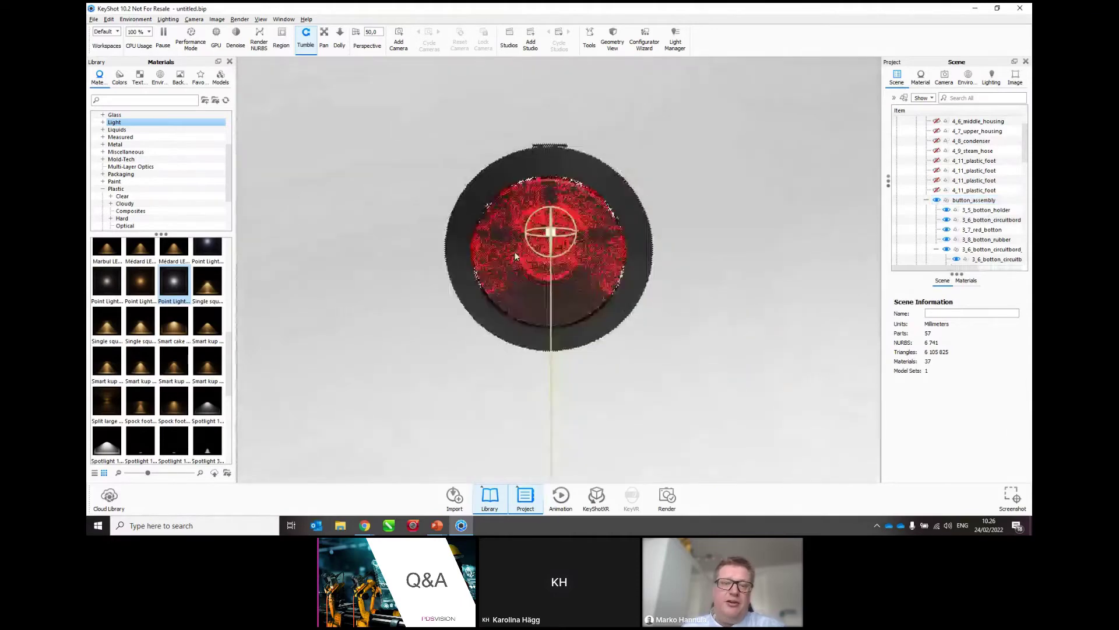
scroll(515, 256, "up", 2)
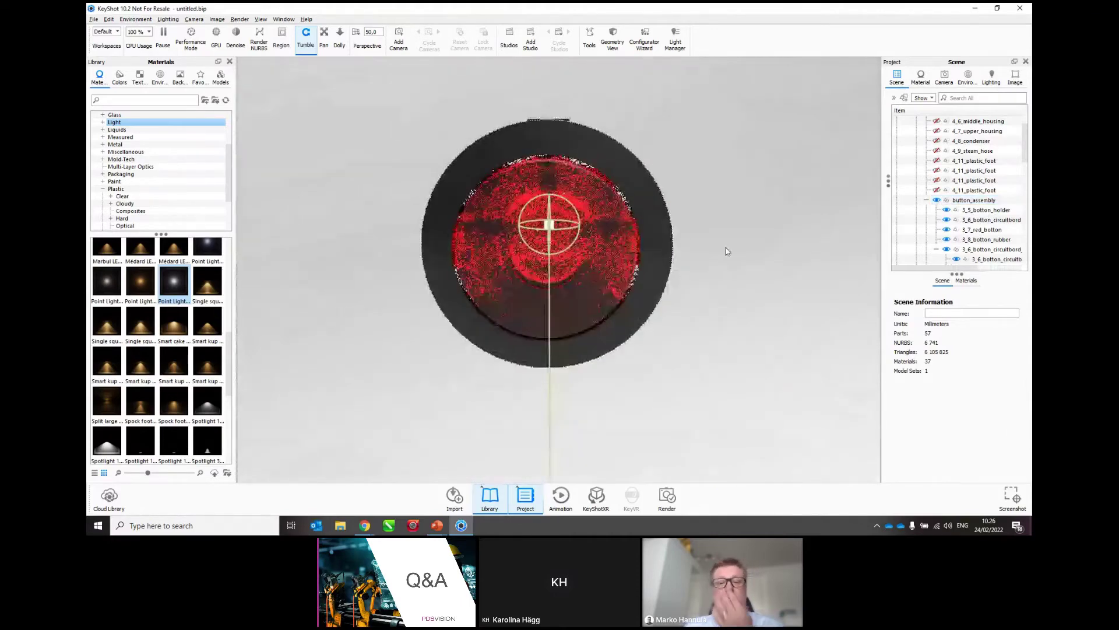
Render a still image of the lit button, inspect it at full window size and stop the rendering without deleting its image
left_click(675, 505)
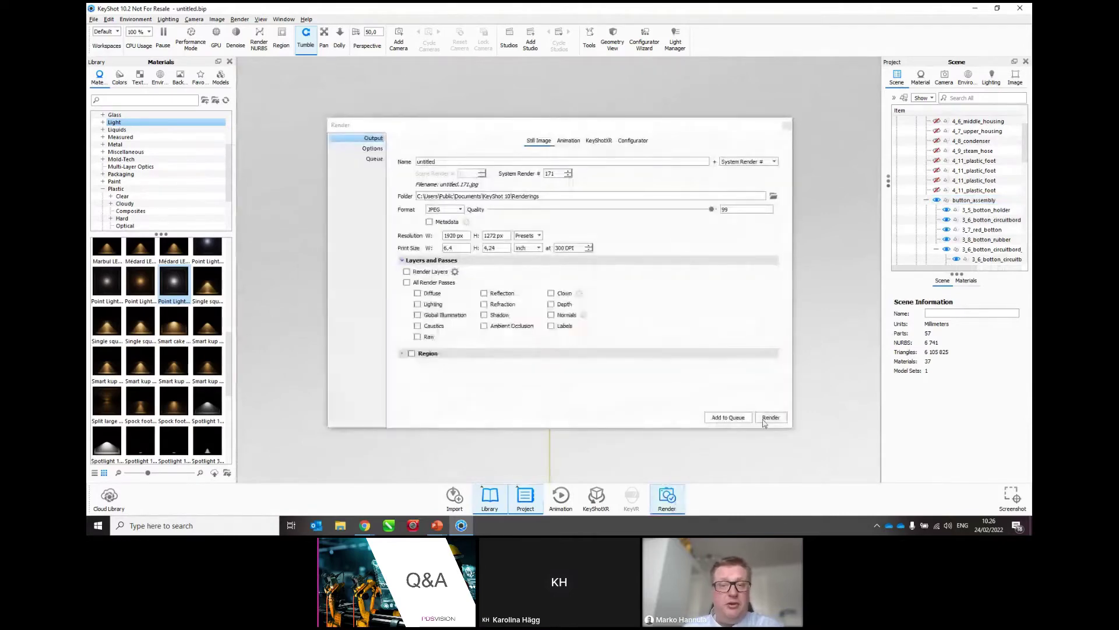
left_click(769, 417)
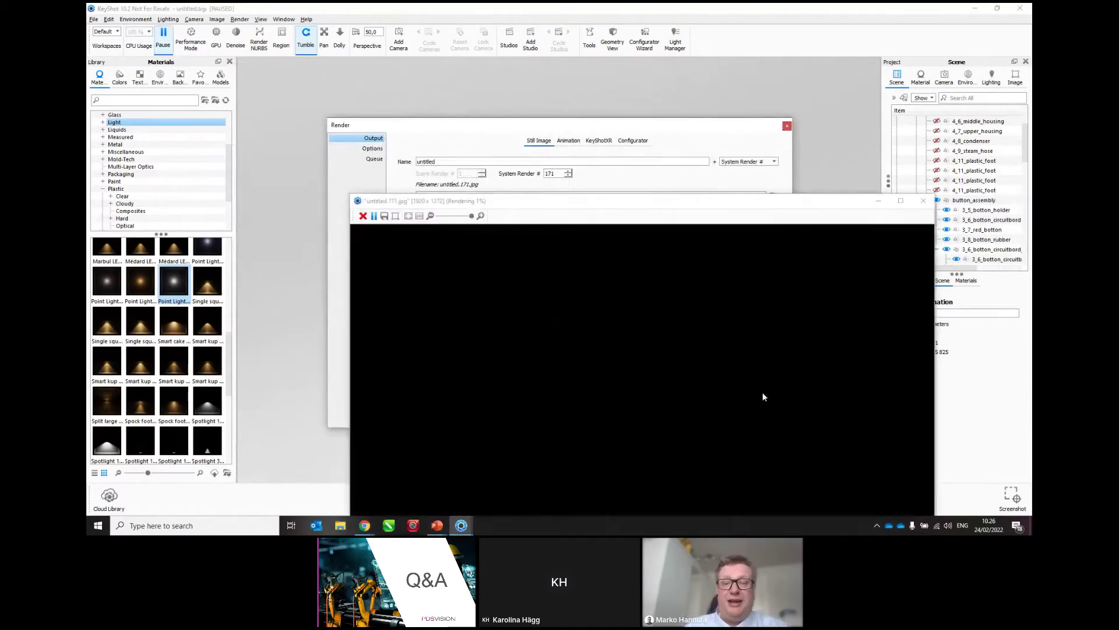
left_click(900, 201)
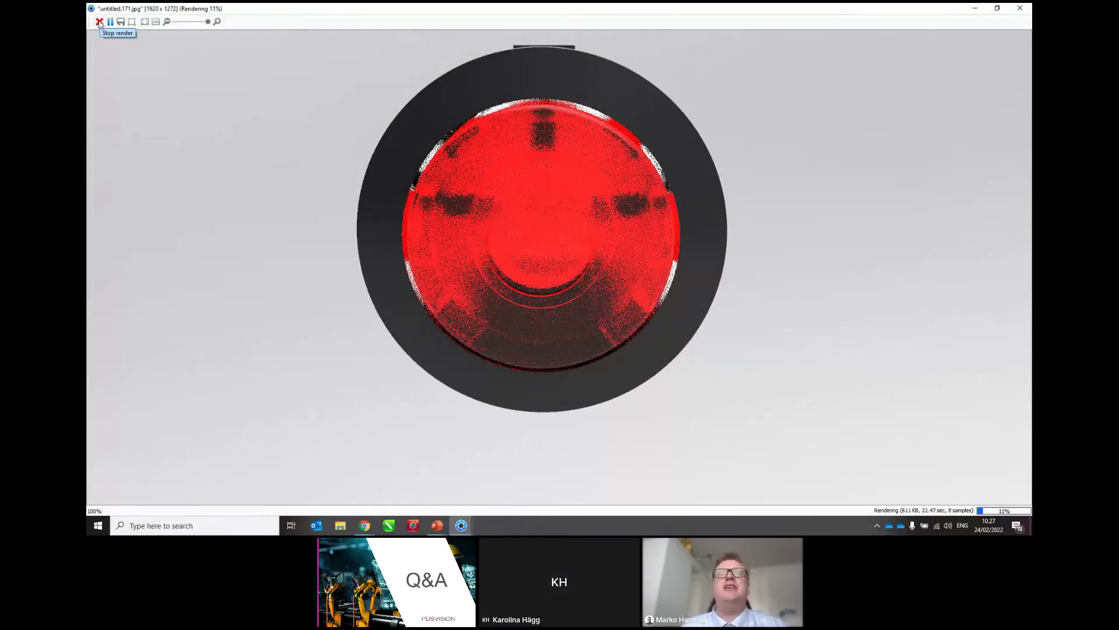
left_click(99, 22)
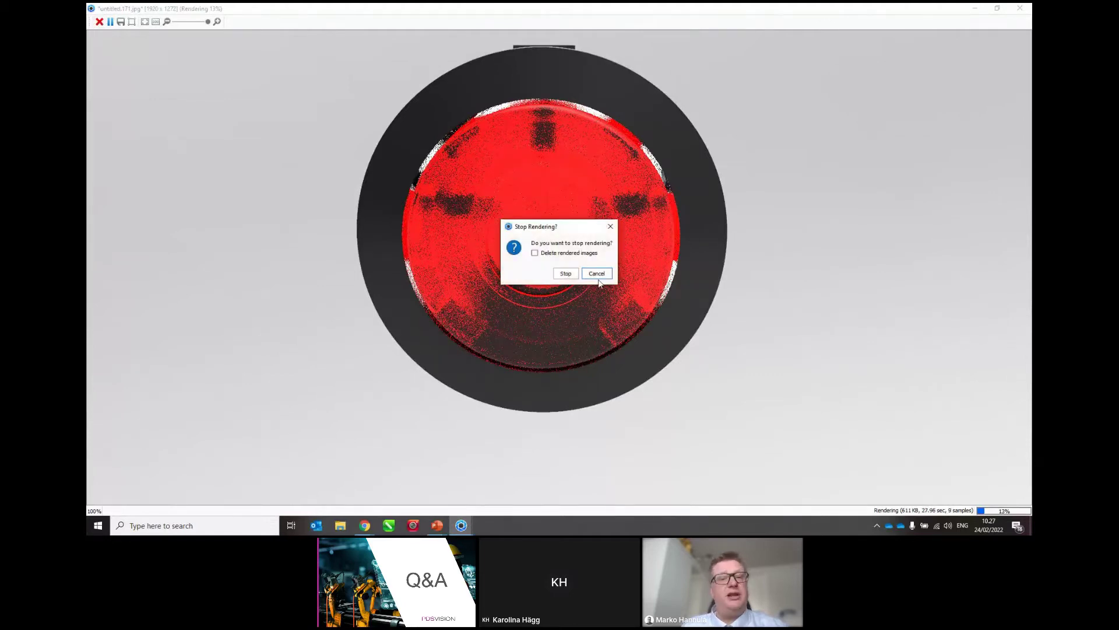
left_click(569, 273)
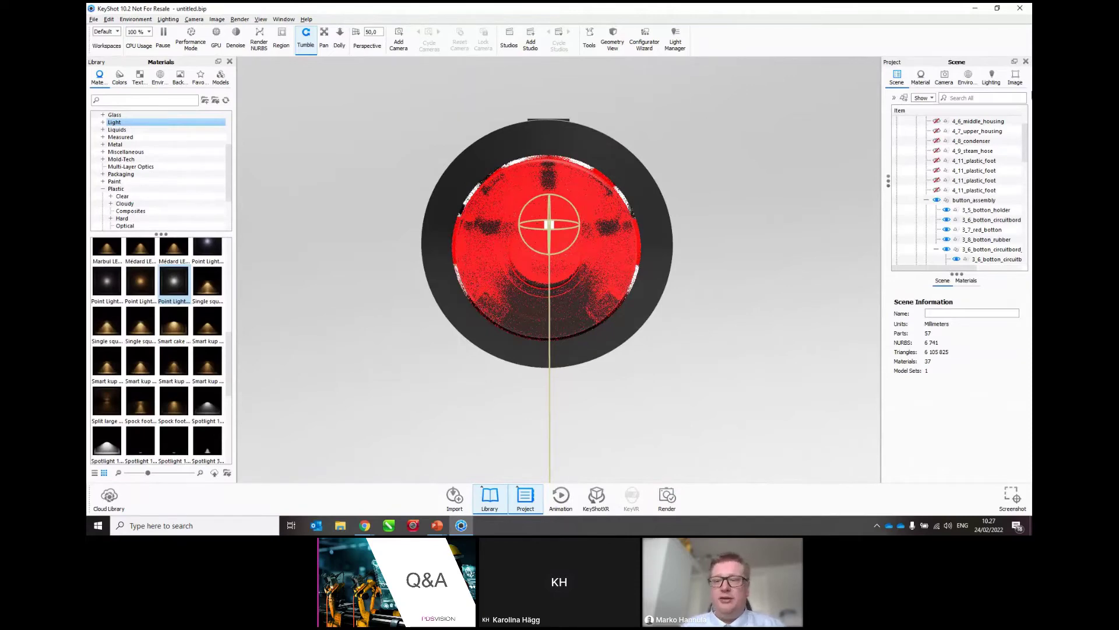
Show the complete top-level assembly, frame the whole coffee maker at an angle from slightly above and turn on Performance Mode
scroll(962, 187, "up", 3)
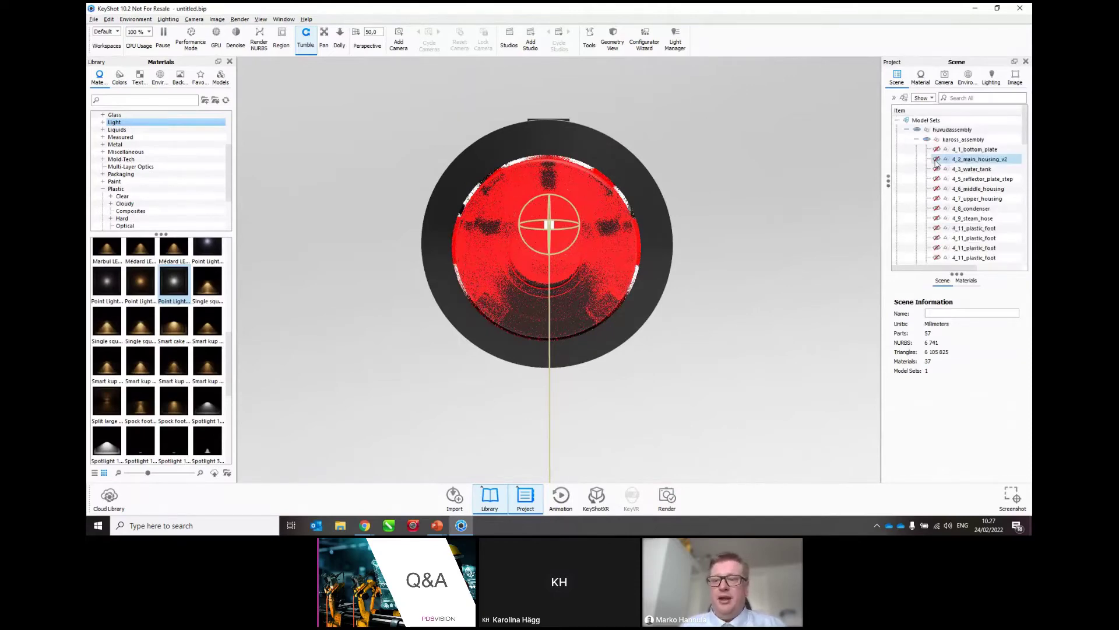
left_click(917, 132)
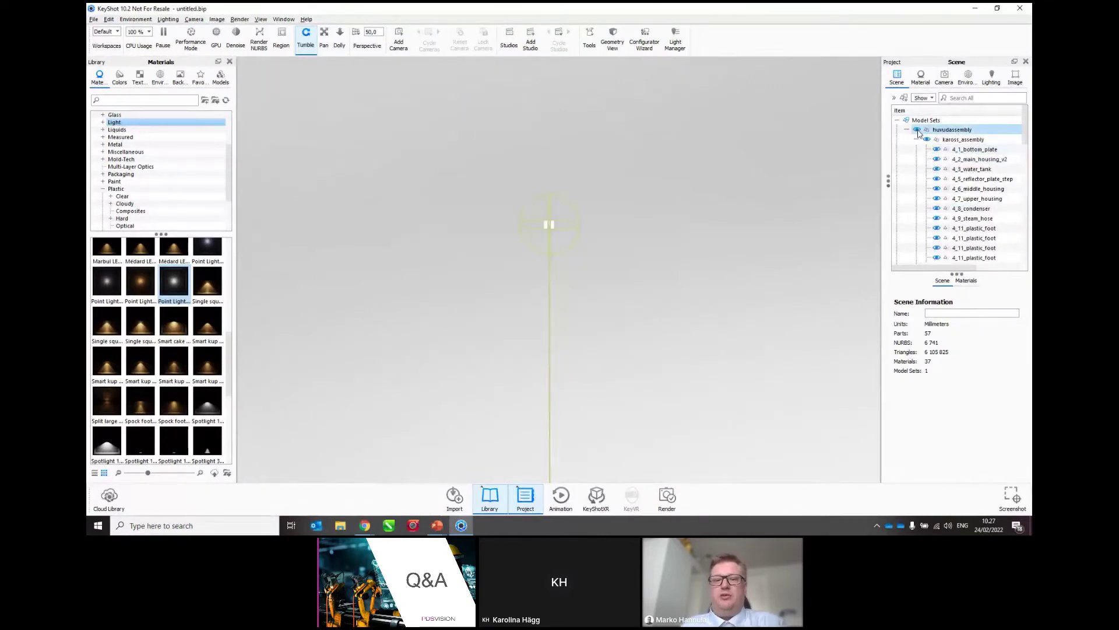
left_click(918, 131)
scroll(619, 324, "down", 2)
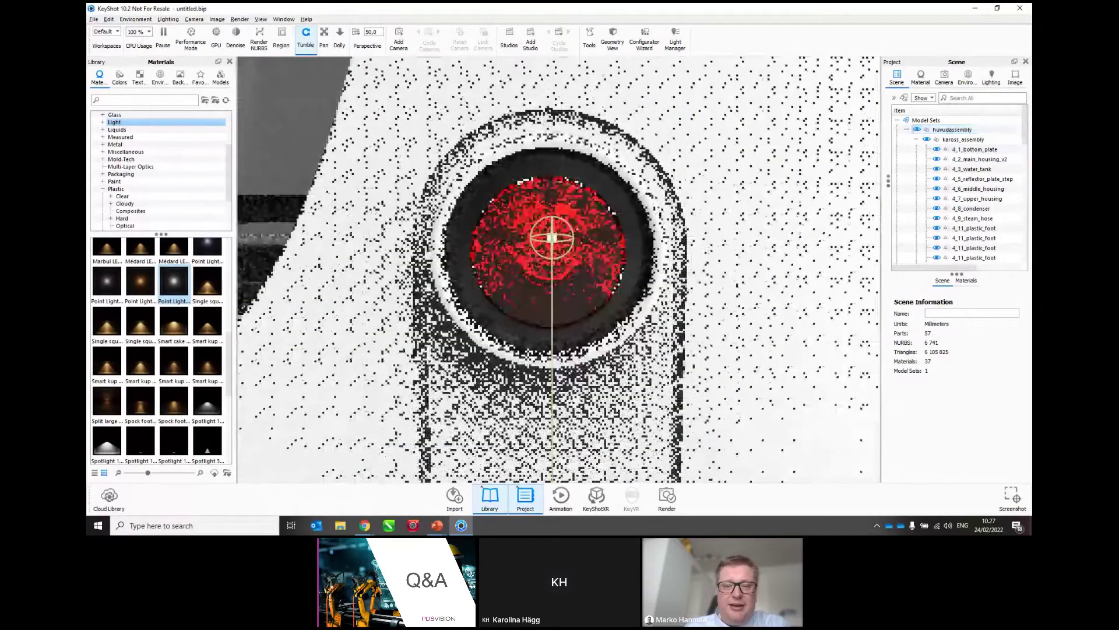
scroll(619, 324, "down", 3)
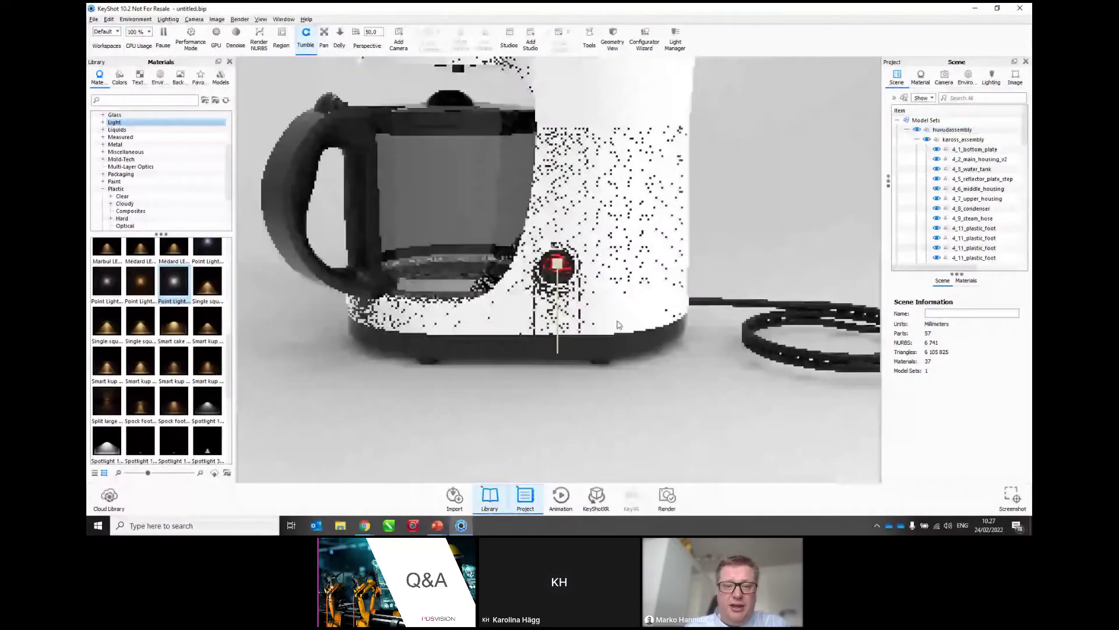
scroll(618, 324, "down", 1)
middle_click_drag(510, 224, 527, 323)
scroll(515, 324, "down", 1)
scroll(516, 324, "down", 2)
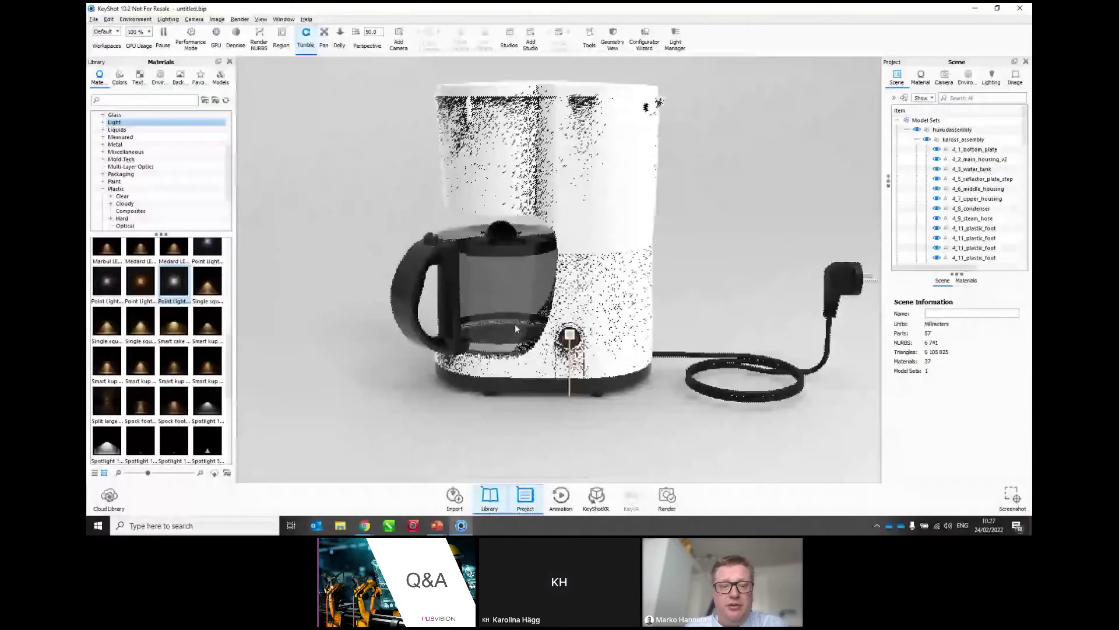
left_click_drag(515, 324, 539, 349)
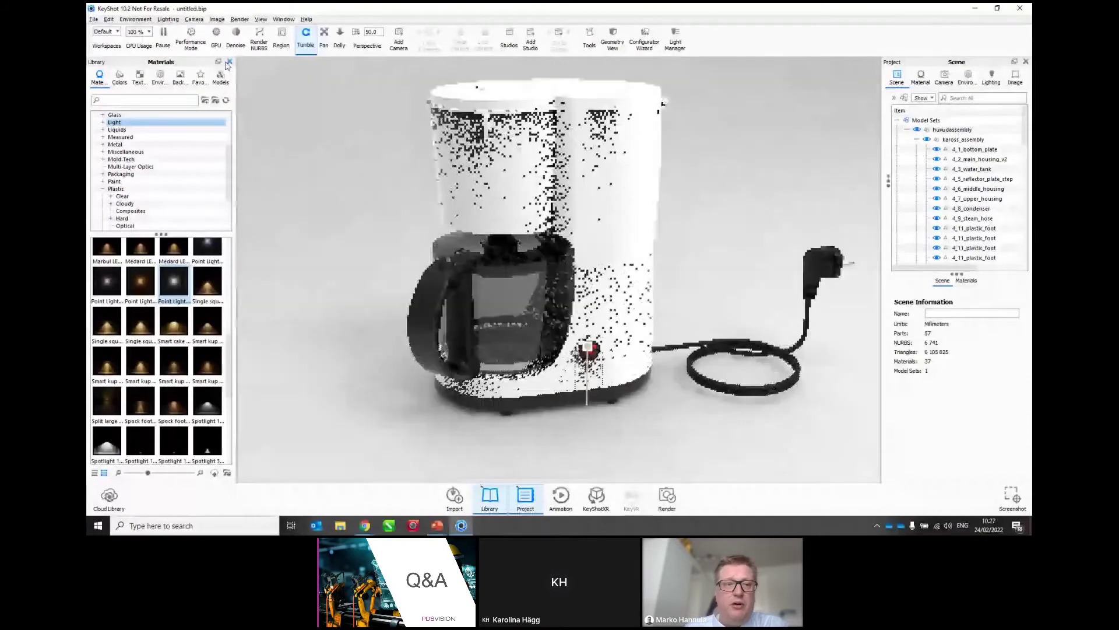
left_click(191, 39)
left_click_drag(391, 221, 414, 242)
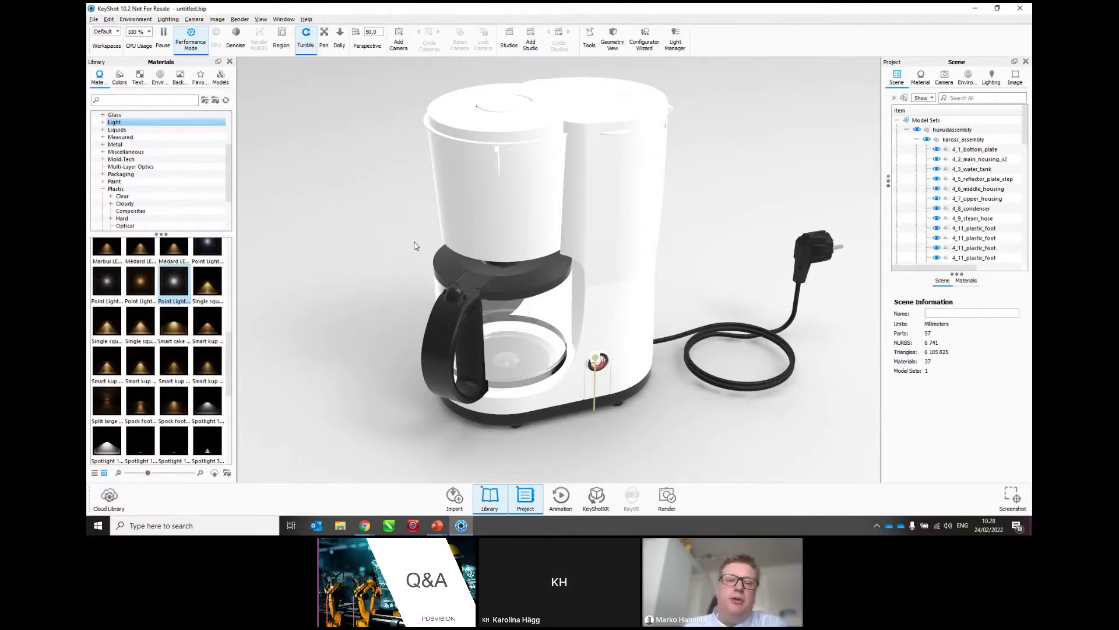
Make the white housing material a Multi-Material and add black Hard Shiny plastic as a variant
double_click(604, 209)
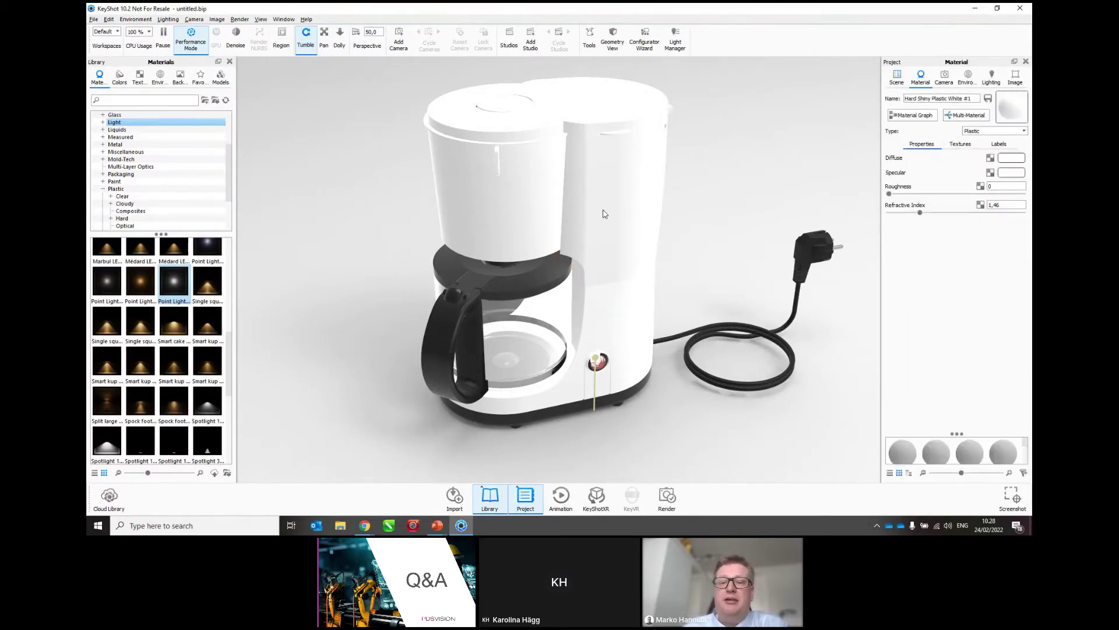
left_click(954, 117)
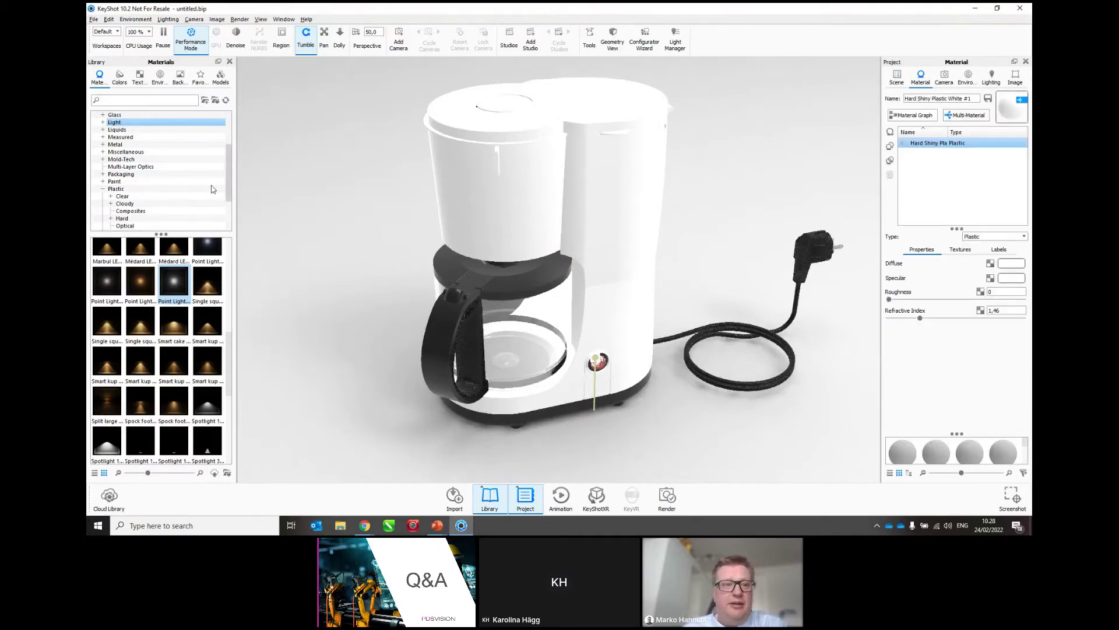
scroll(114, 187, "down", 2)
left_click(127, 174)
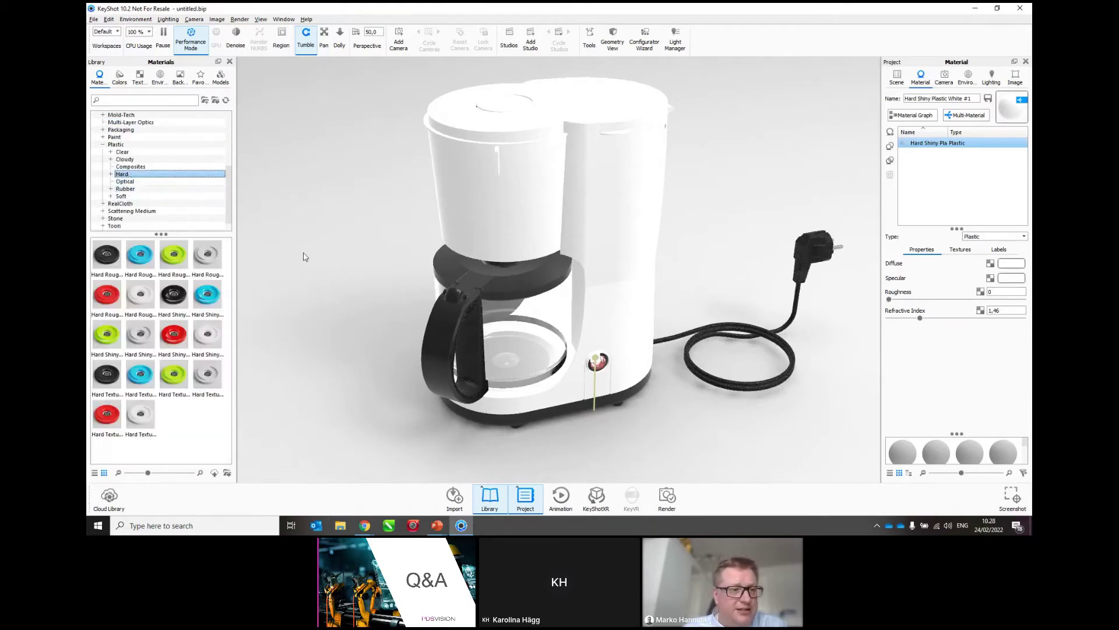
left_click_drag(175, 298, 931, 176)
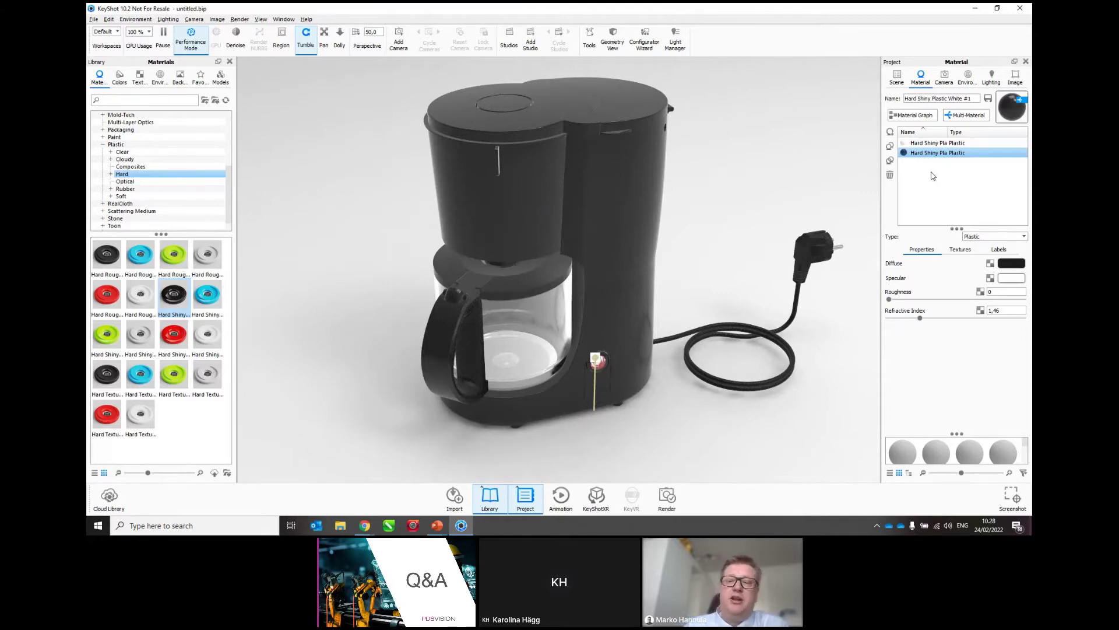
Add red Hard Shiny plastic as another housing variant and change its diffuse color to magenta, hex #F20CCD
left_click_drag(173, 334, 944, 180)
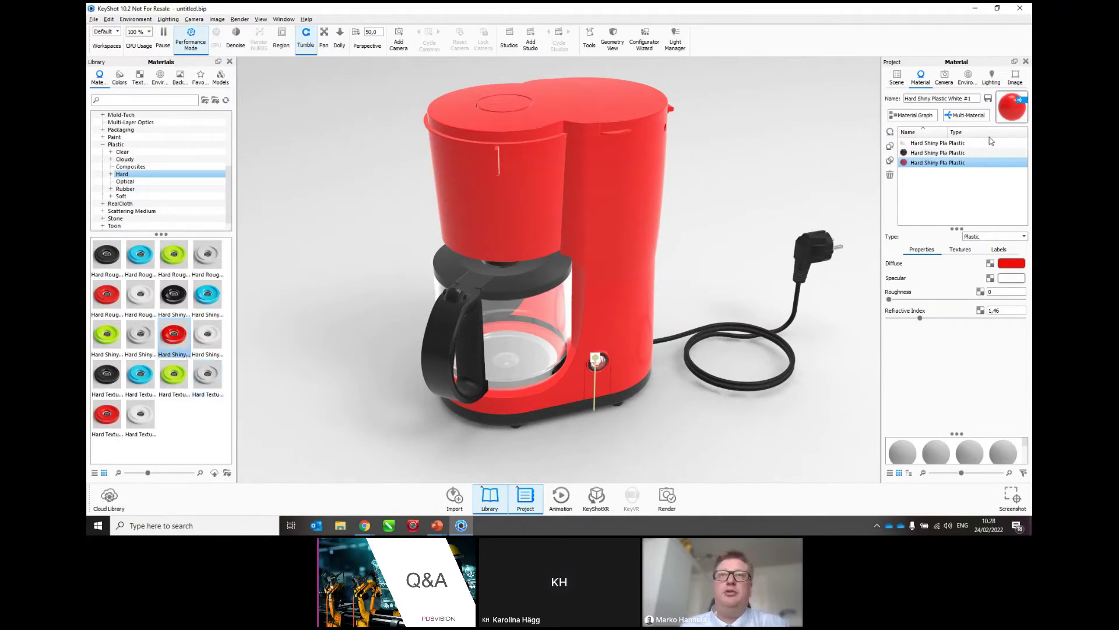
left_click(1011, 263)
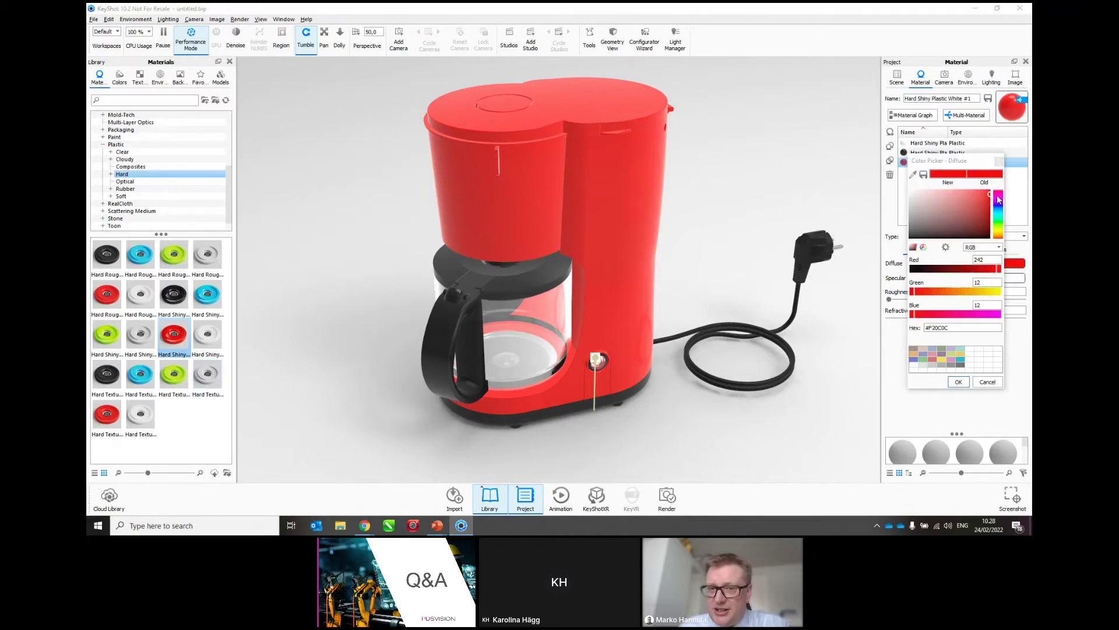
left_click(999, 199)
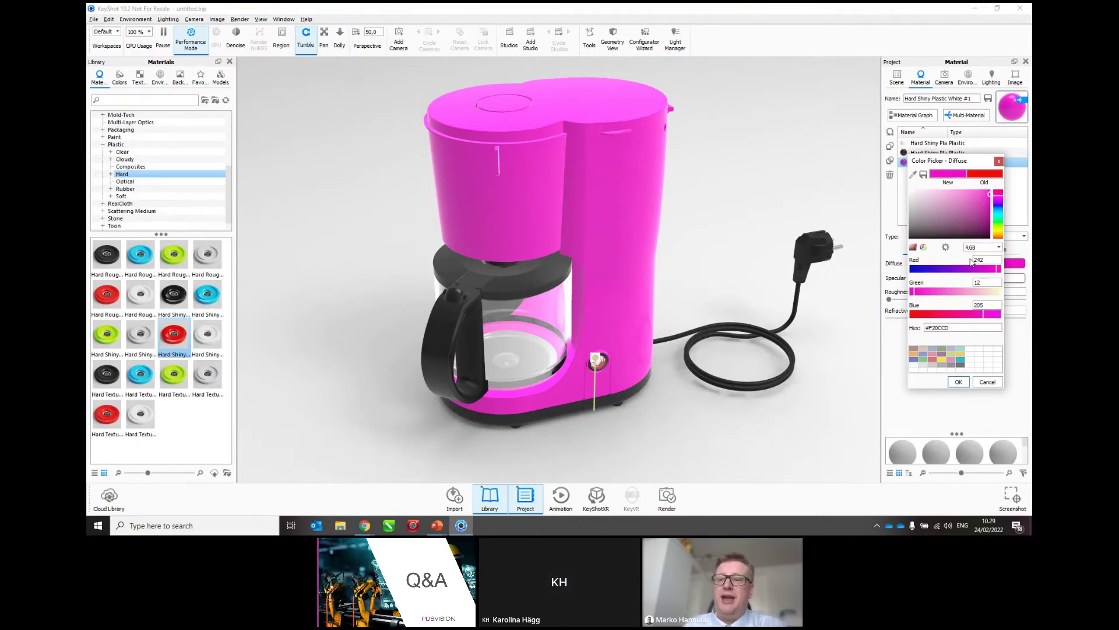
left_click(958, 383)
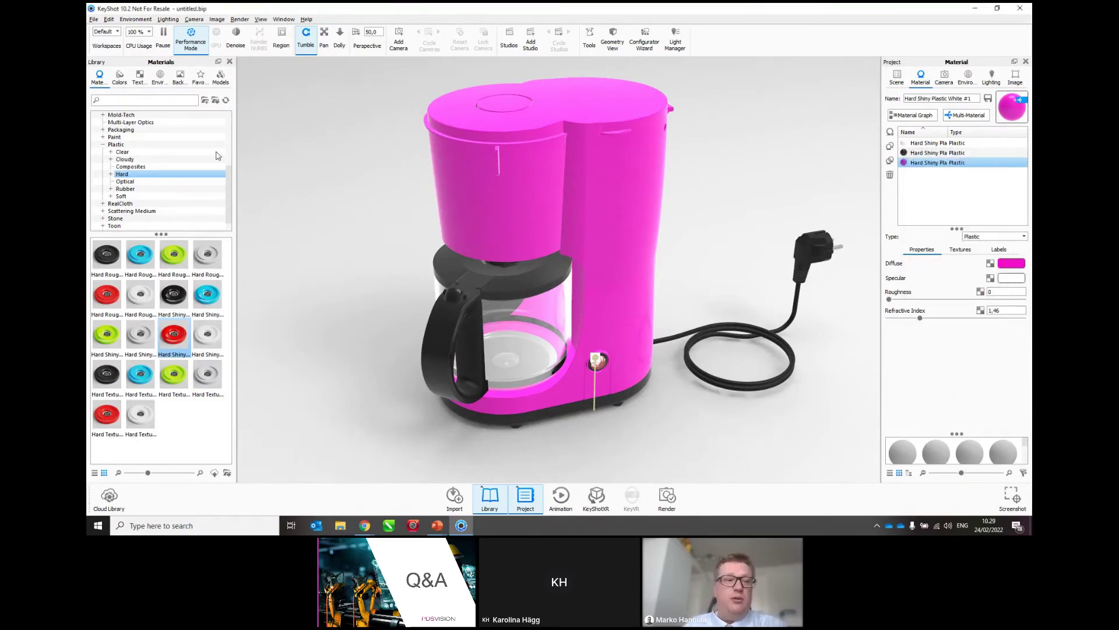
Browse the RAL Colours library and its RAL CLASSIC 840 swatches for alternative housing colors
left_click(119, 76)
left_click(140, 219)
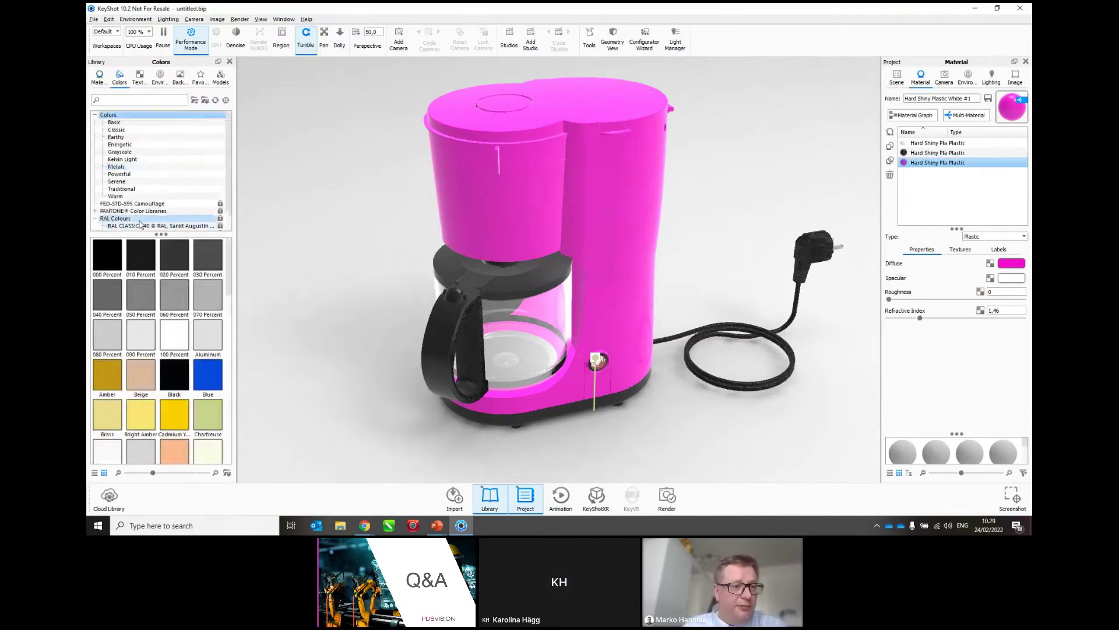
scroll(187, 319, "down", 15)
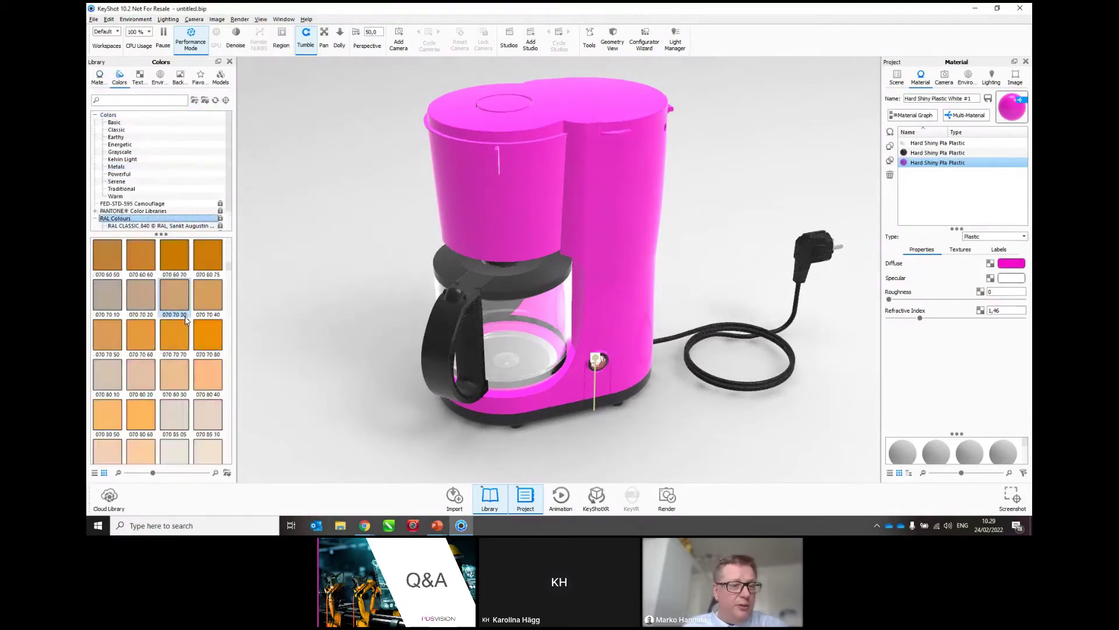
scroll(187, 319, "down", 10)
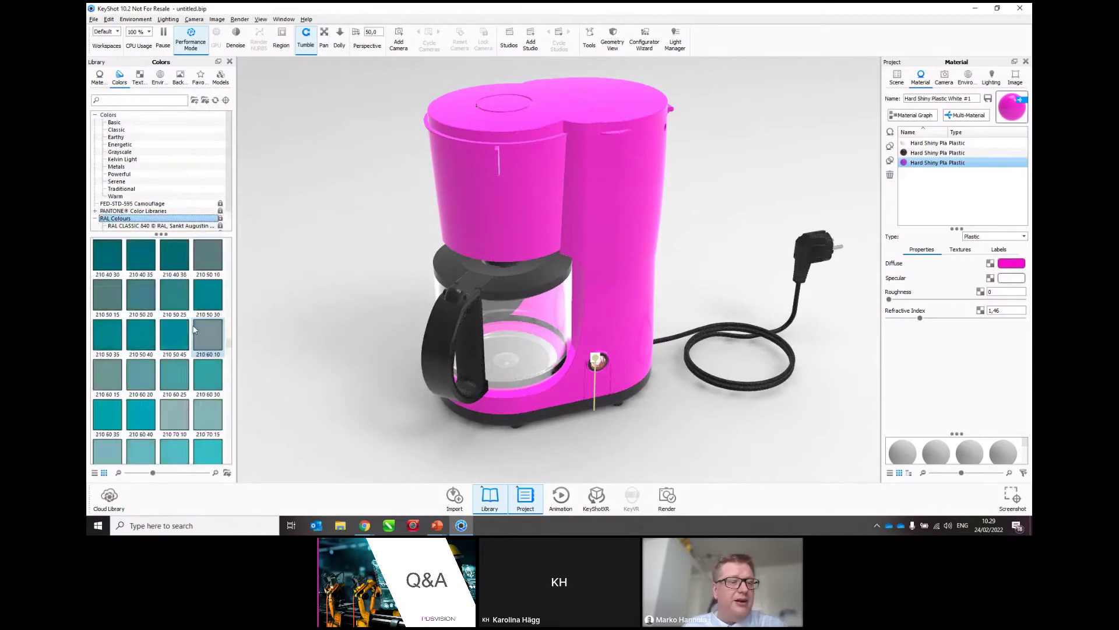
scroll(163, 215, "down", 1)
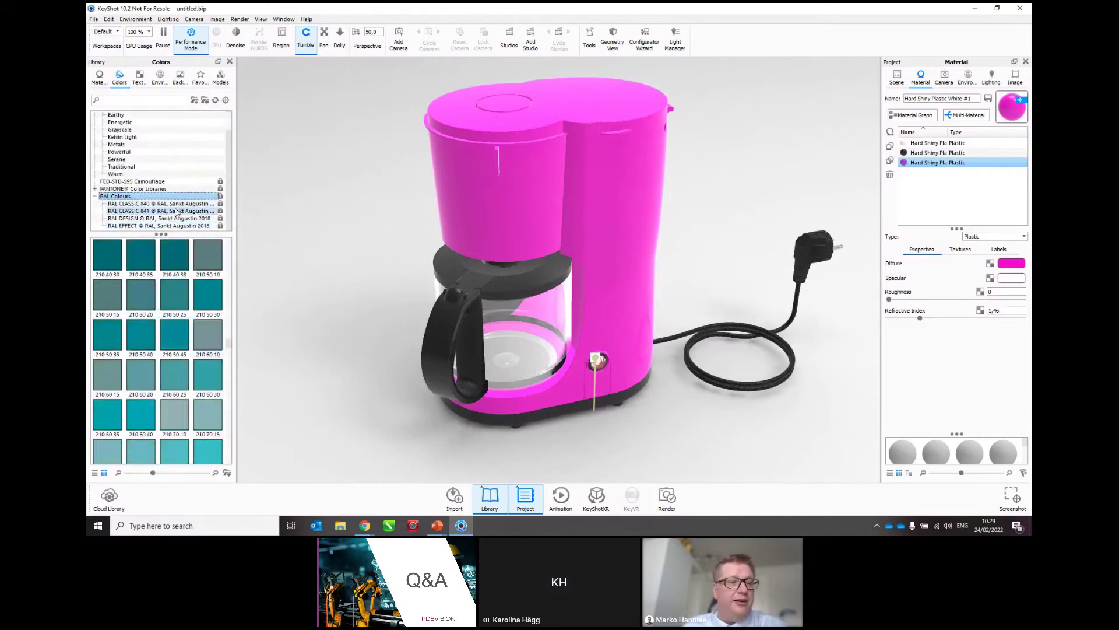
left_click(158, 204)
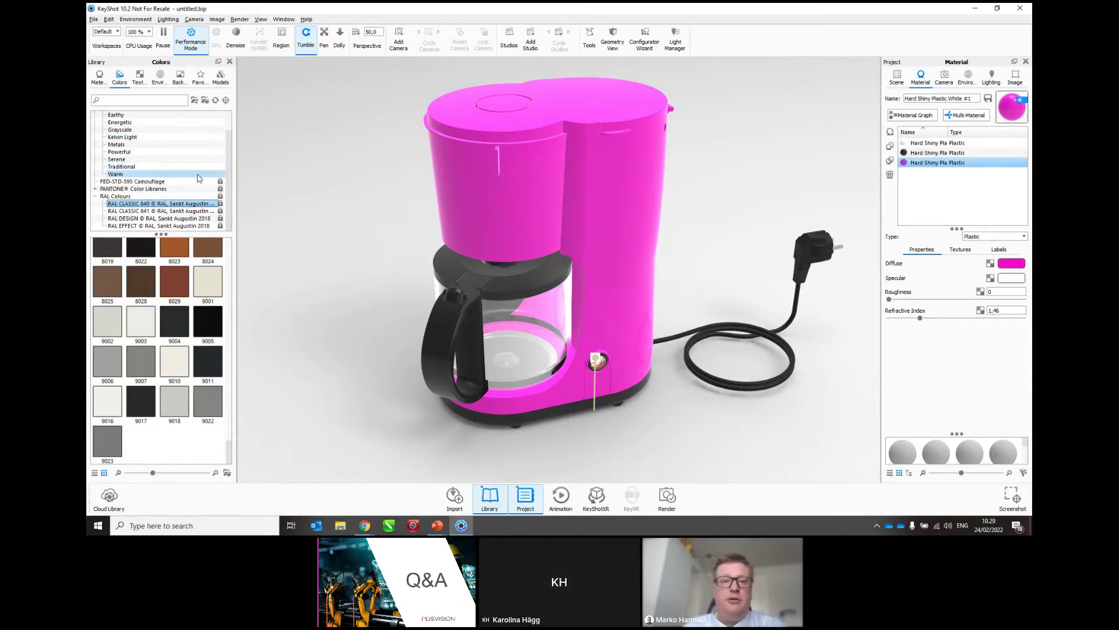
scroll(183, 172, "up", 1)
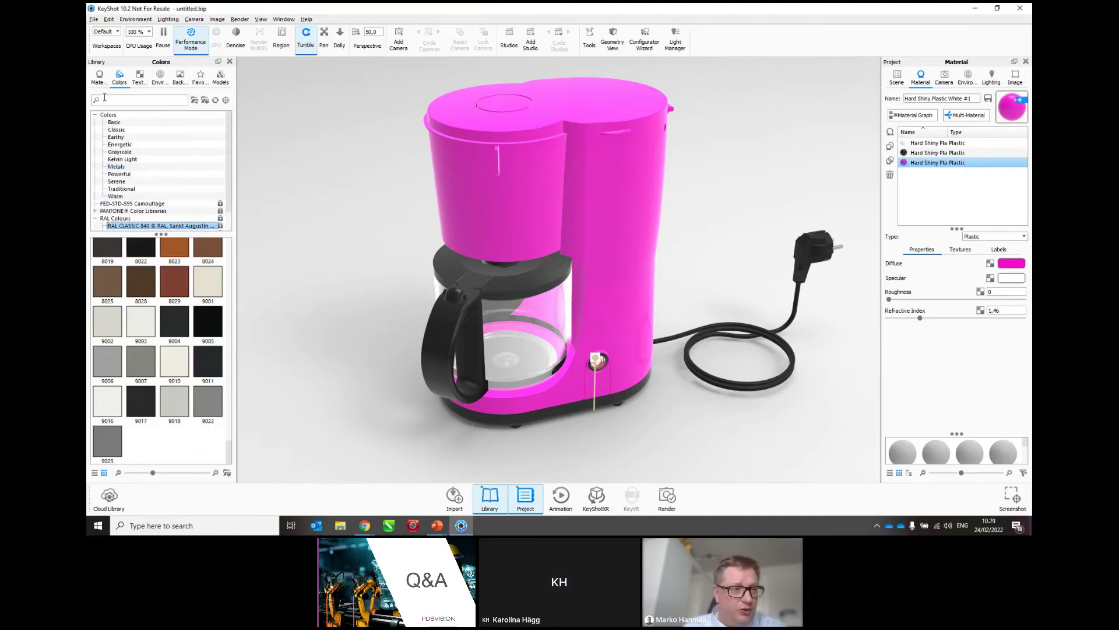
Add the Stainless Steel Brushed Fine 90° metal as another variant of the housing's multi-material
left_click(99, 78)
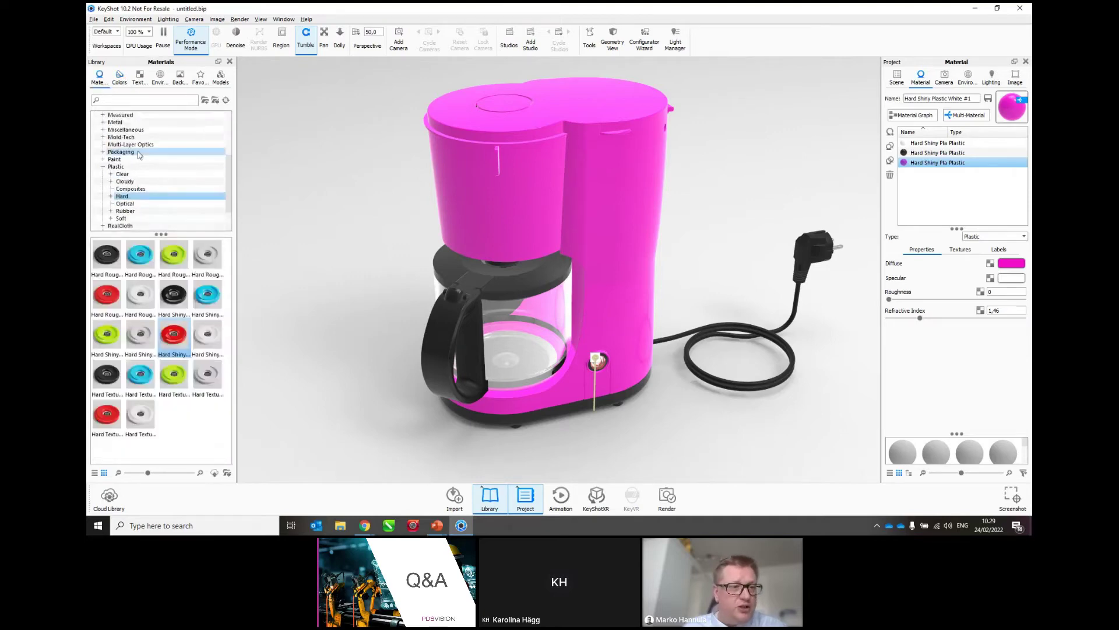
left_click(123, 124)
left_click(103, 123)
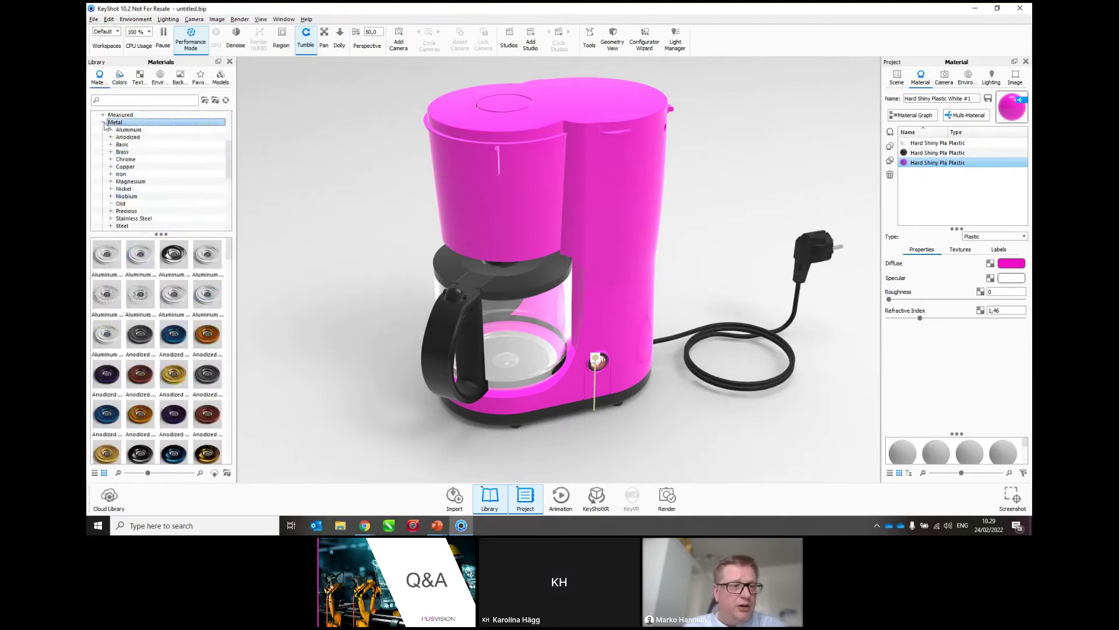
scroll(168, 188, "down", 1)
left_click(160, 199)
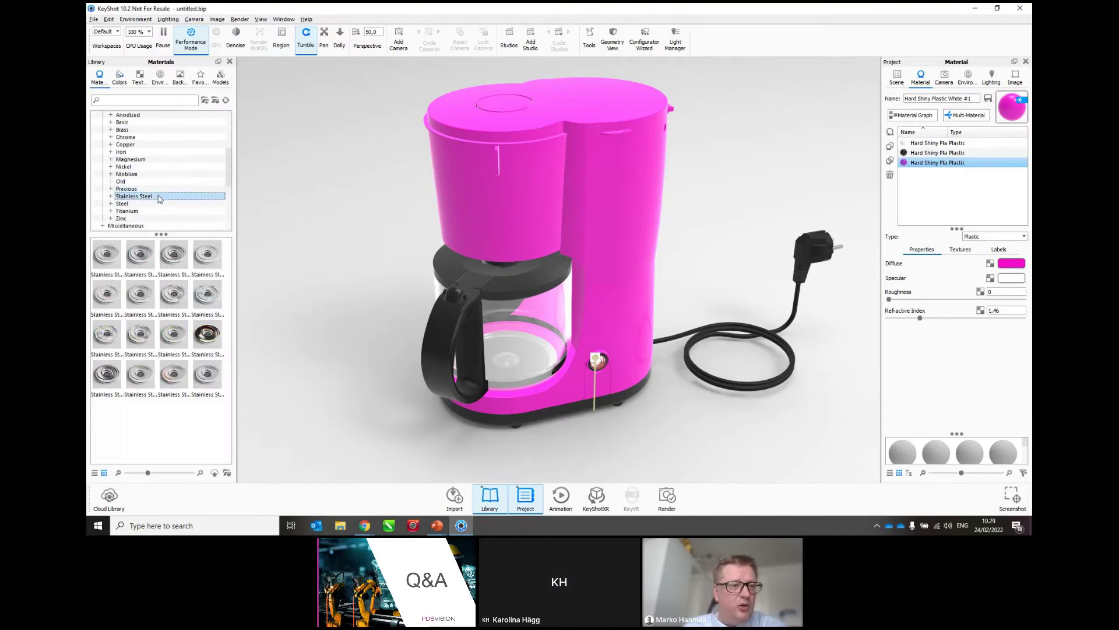
mouse_move(175, 260)
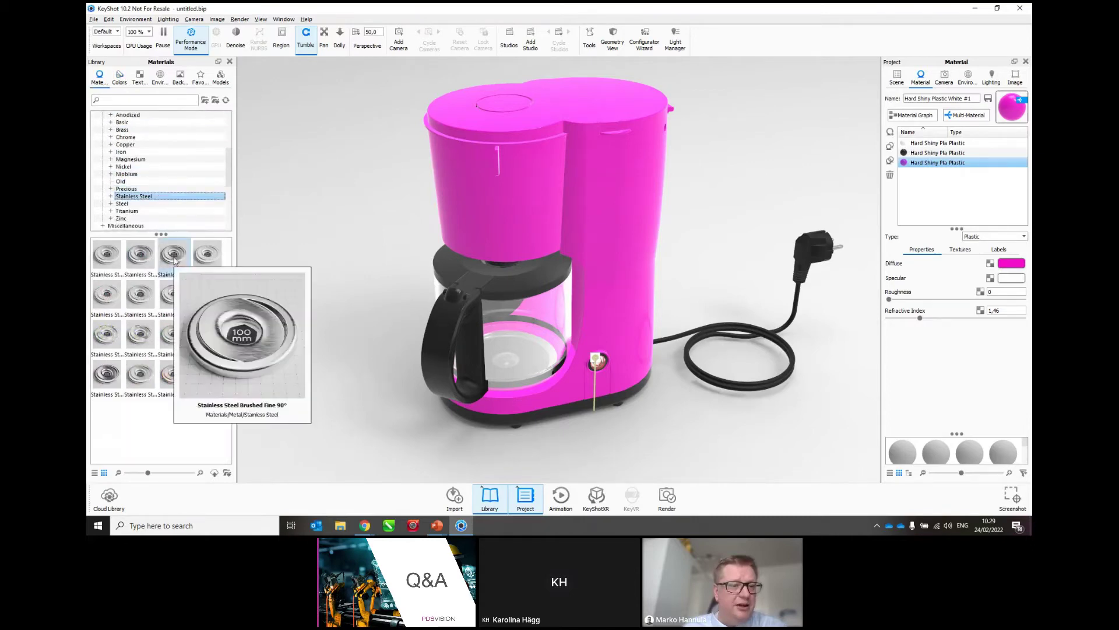
left_click_drag(175, 261, 940, 195)
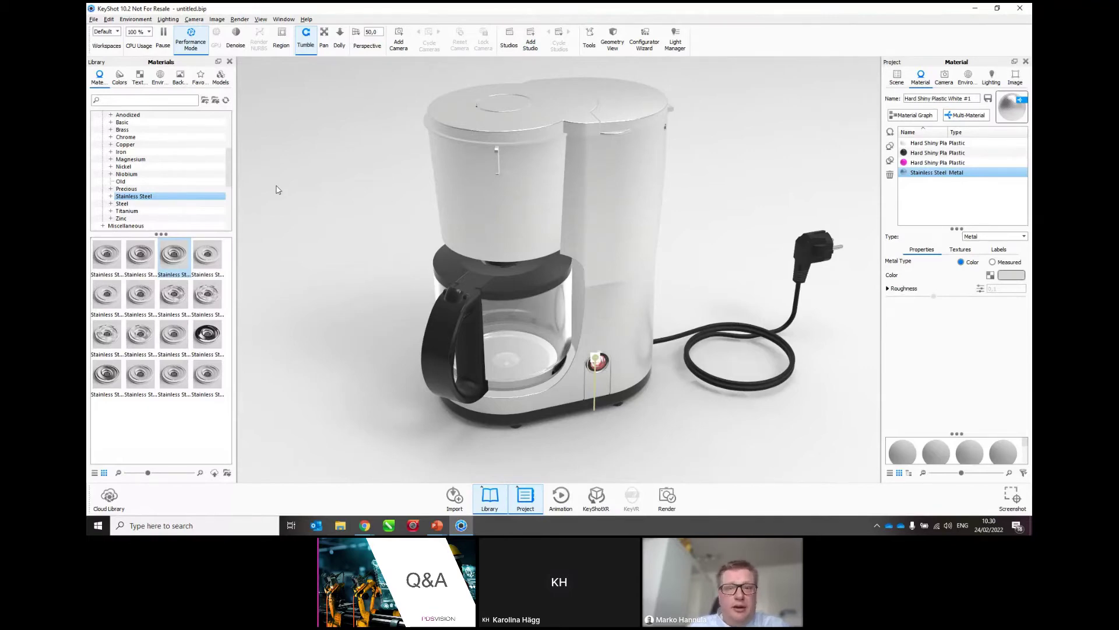
Add the PDSVISION Box with Tagline image from the Labels textures as a label on the white plastic housing variant
left_click(139, 85)
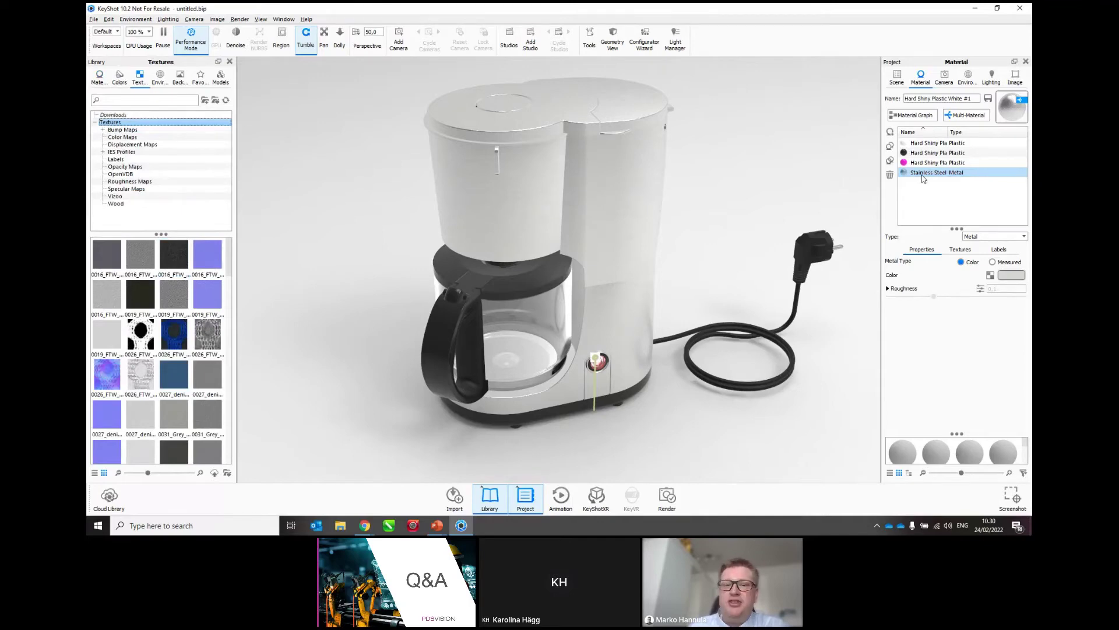
left_click(923, 146)
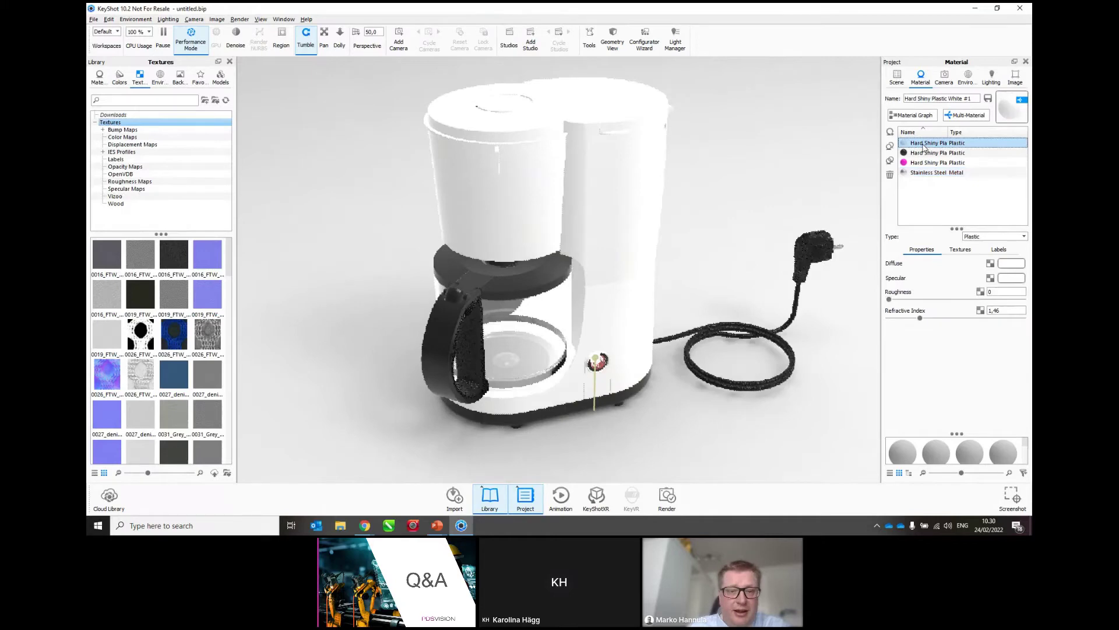
scroll(425, 212, "up", 3)
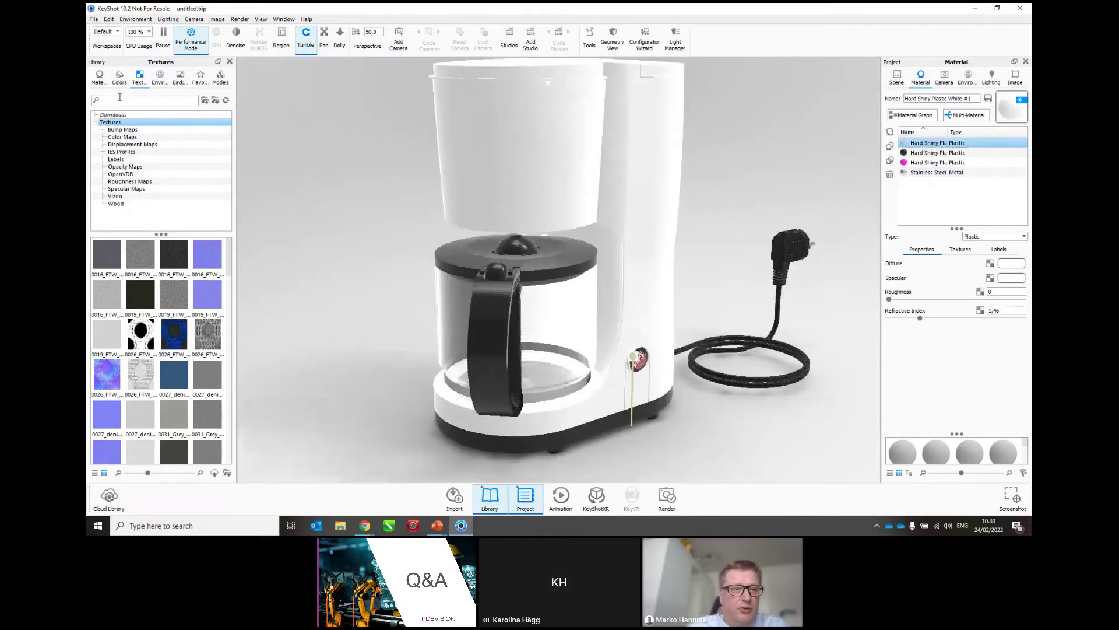
left_click(129, 159)
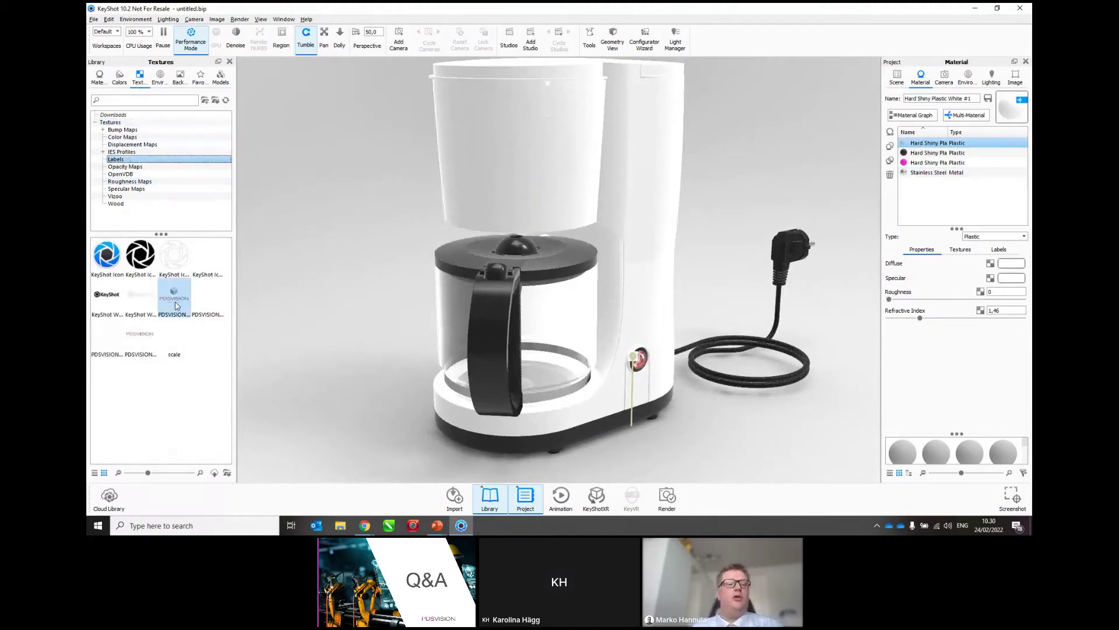
mouse_move(177, 306)
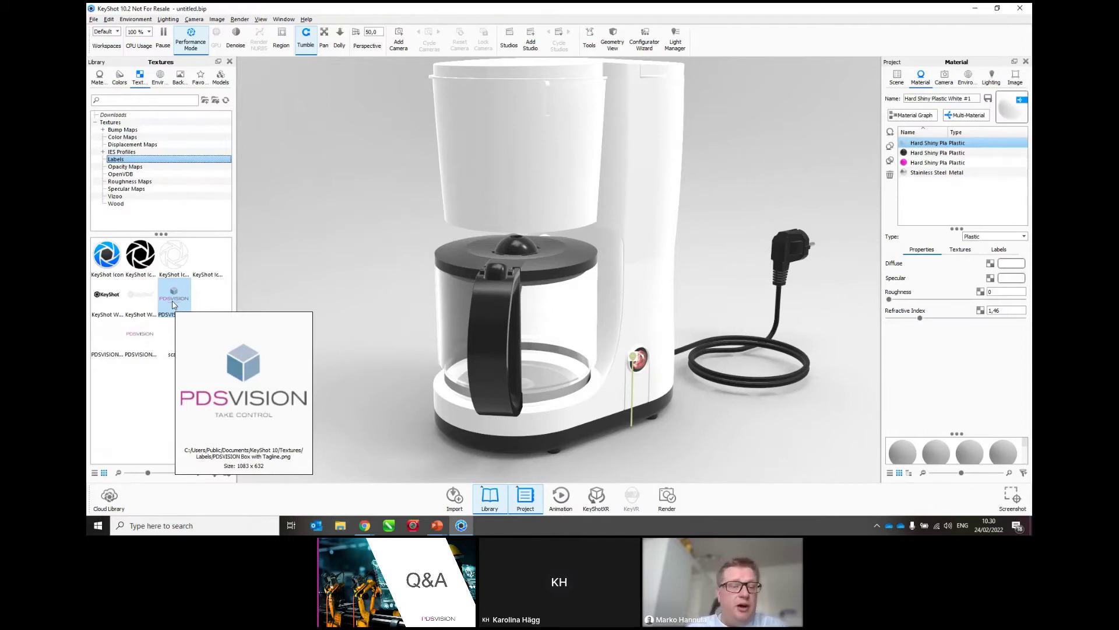
left_click(173, 297)
left_click_drag(174, 299, 489, 202)
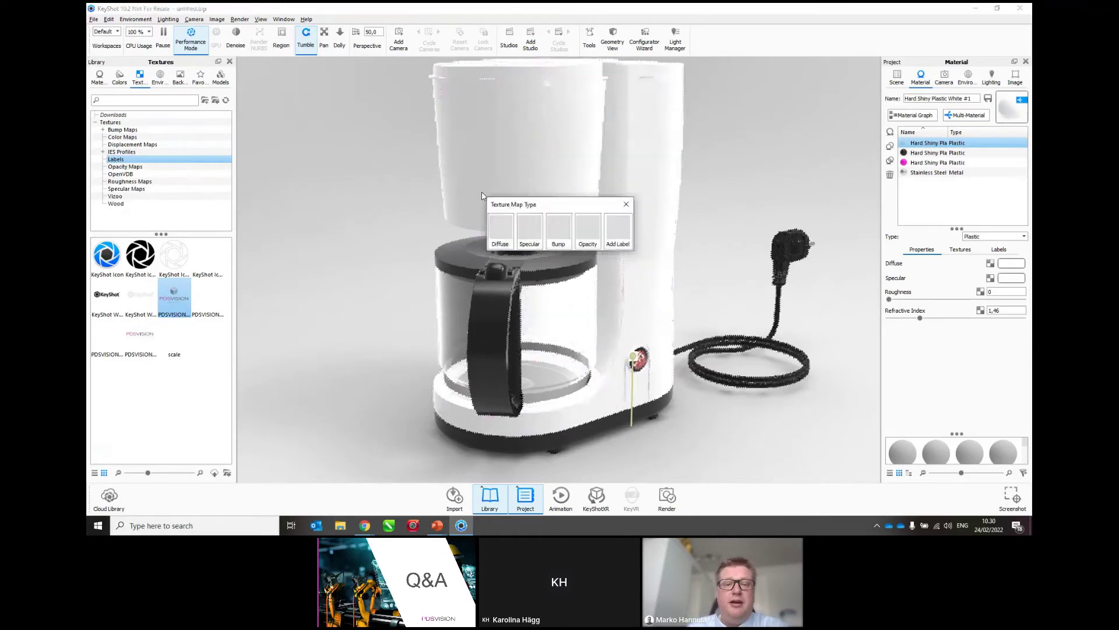
left_click(619, 235)
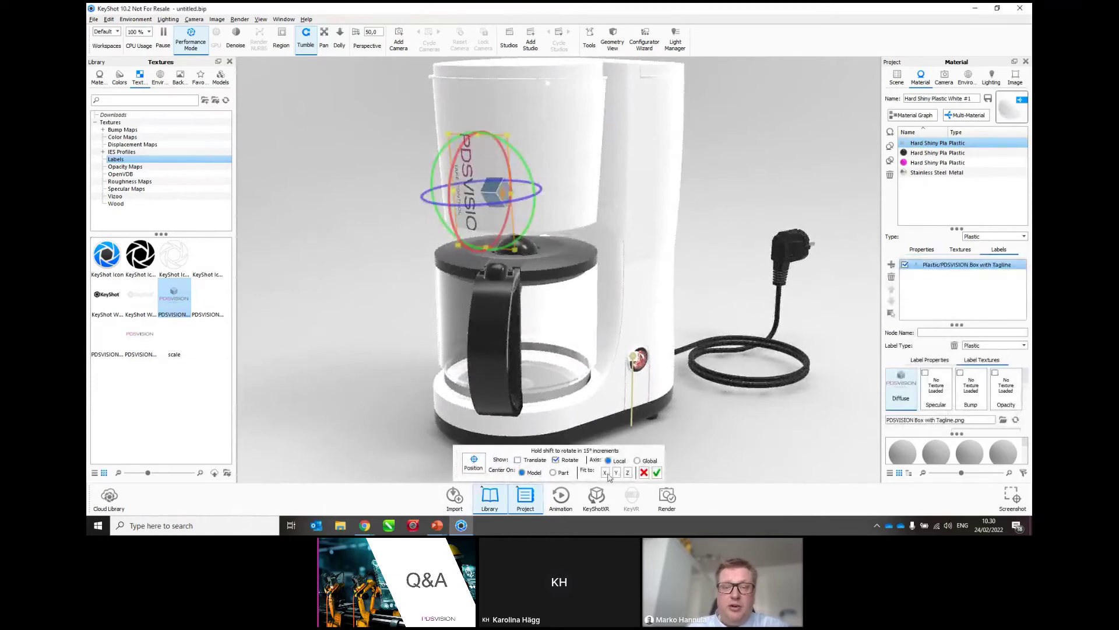
Fit the label to the X axis and move it onto the front of the upper housing above the carafe
left_click(607, 473)
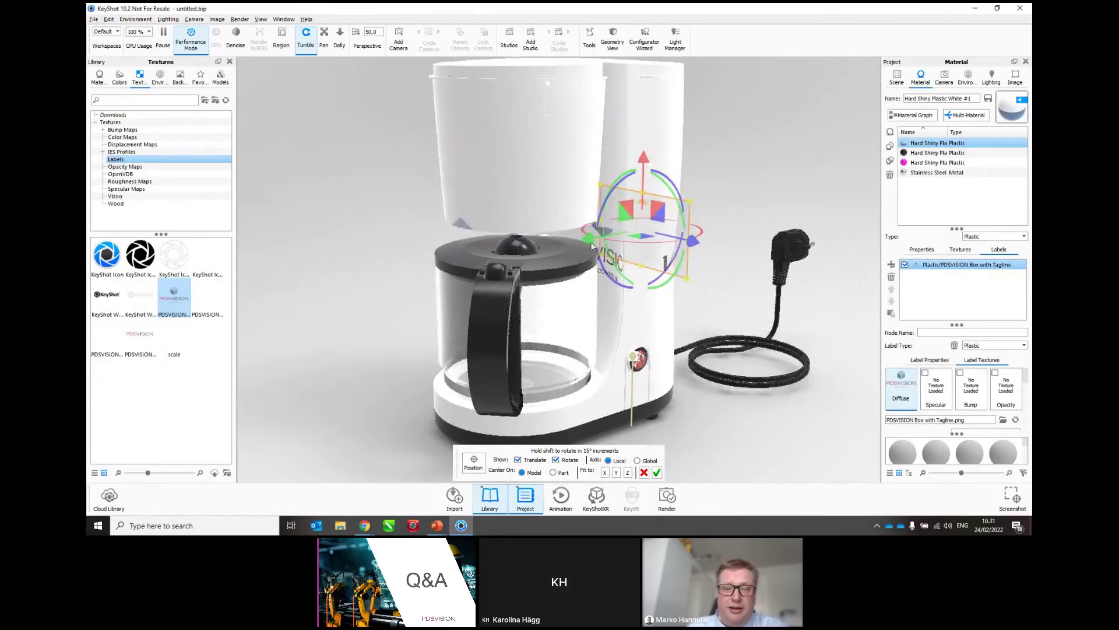
left_click_drag(592, 245, 307, 304)
left_click_drag(417, 199, 413, 128)
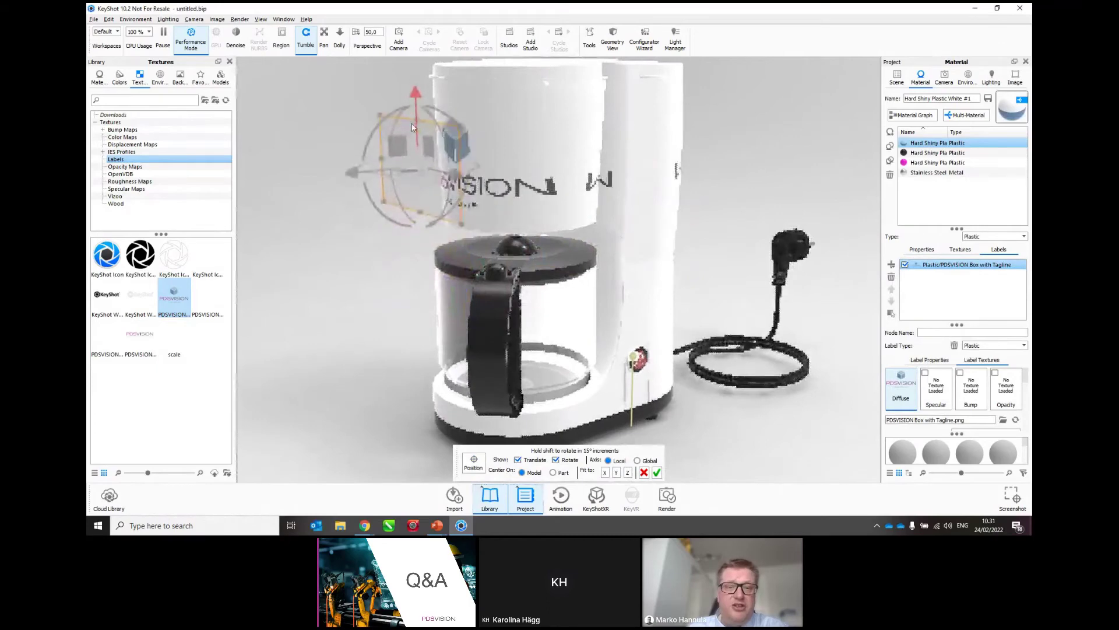
Set the label's width to 60 mm, lower it toward the upper housing's bottom edge and accept the placement
scroll(961, 394, "down", 1)
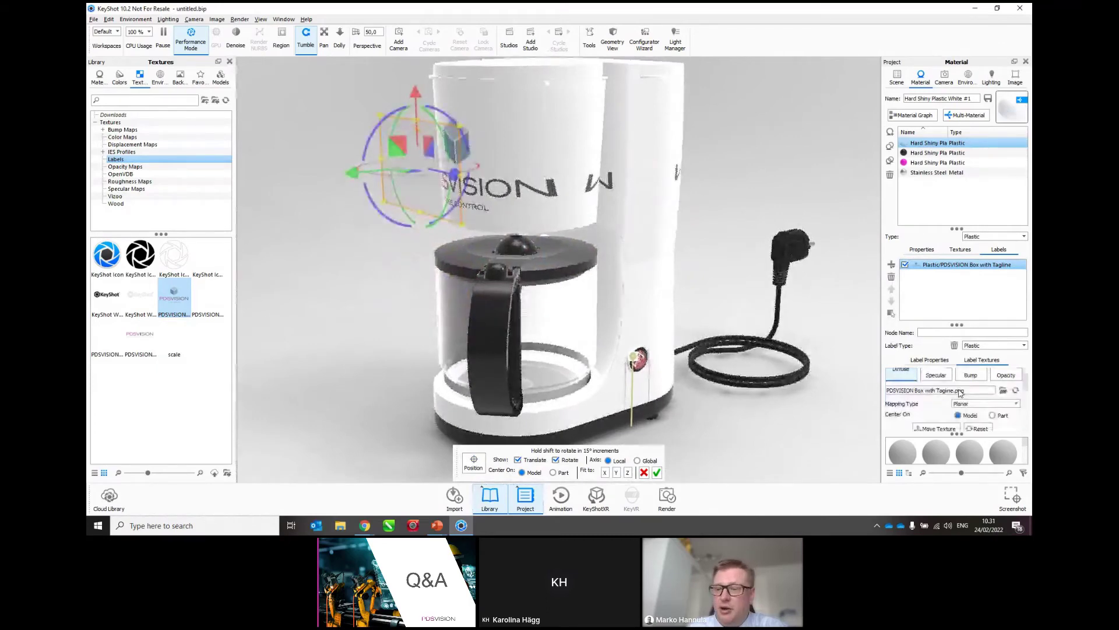
scroll(960, 394, "down", 2)
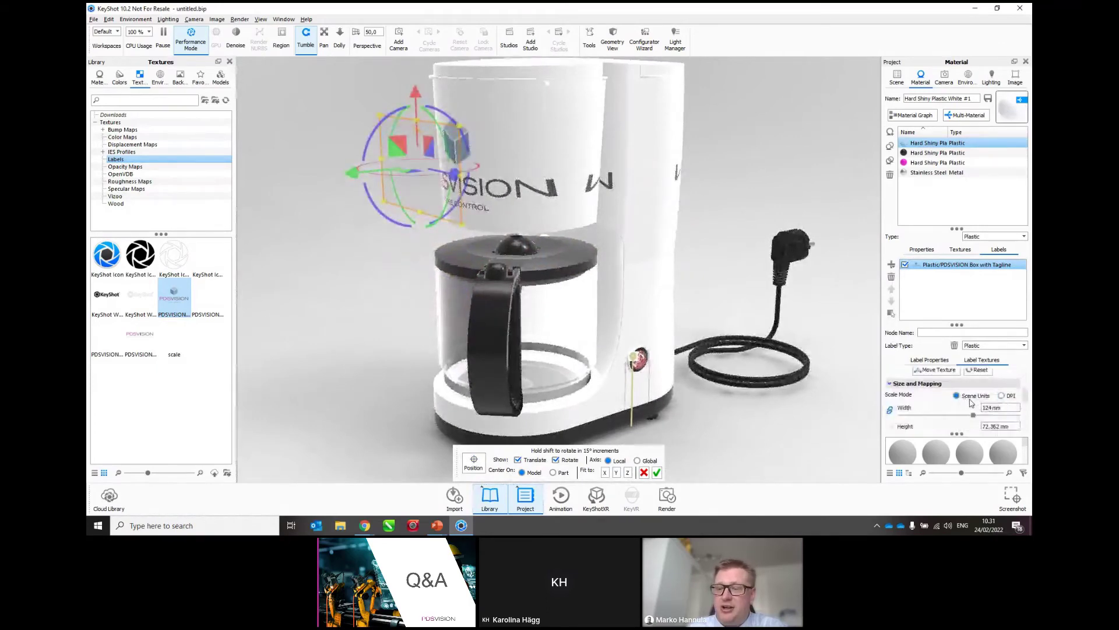
left_click(1001, 407)
left_click_drag(1001, 407, 966, 409)
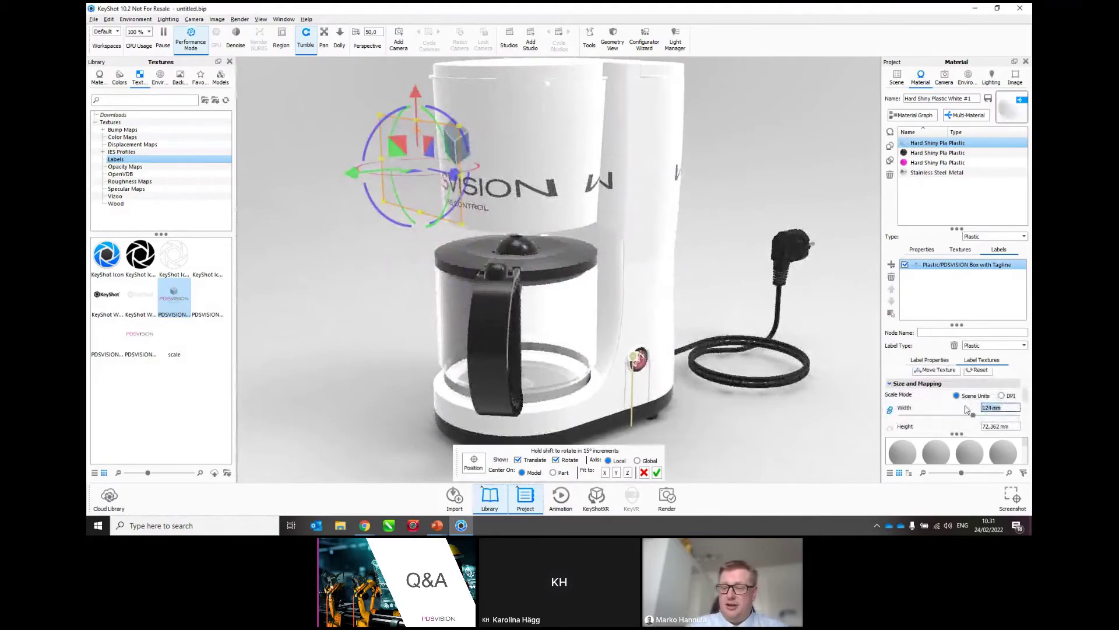
type("60")
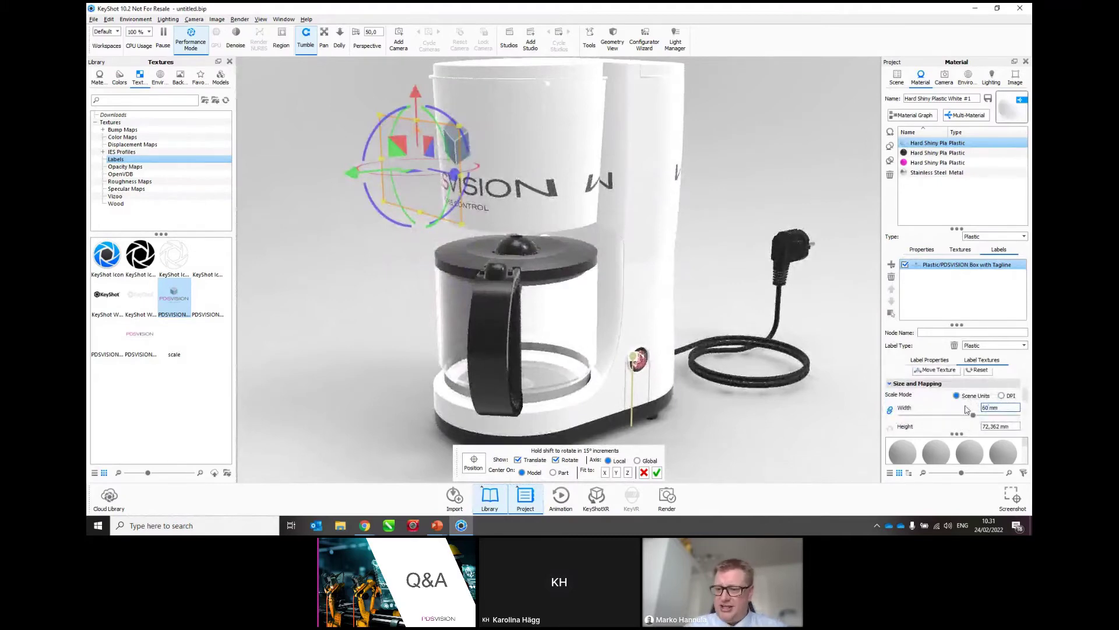
key("Tab")
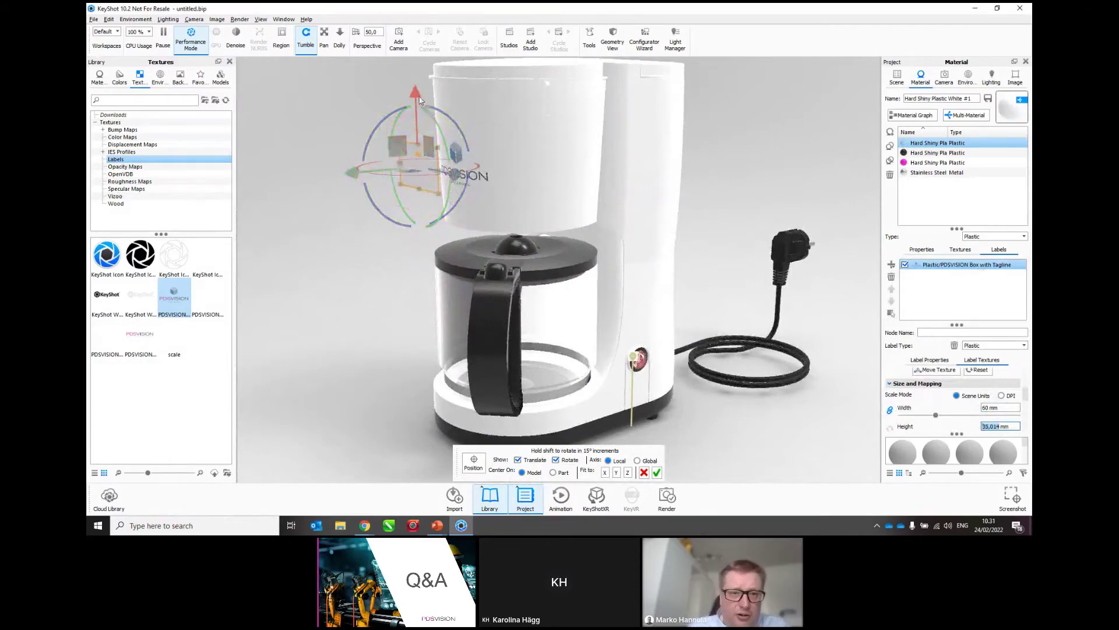
left_click_drag(417, 103, 354, 193)
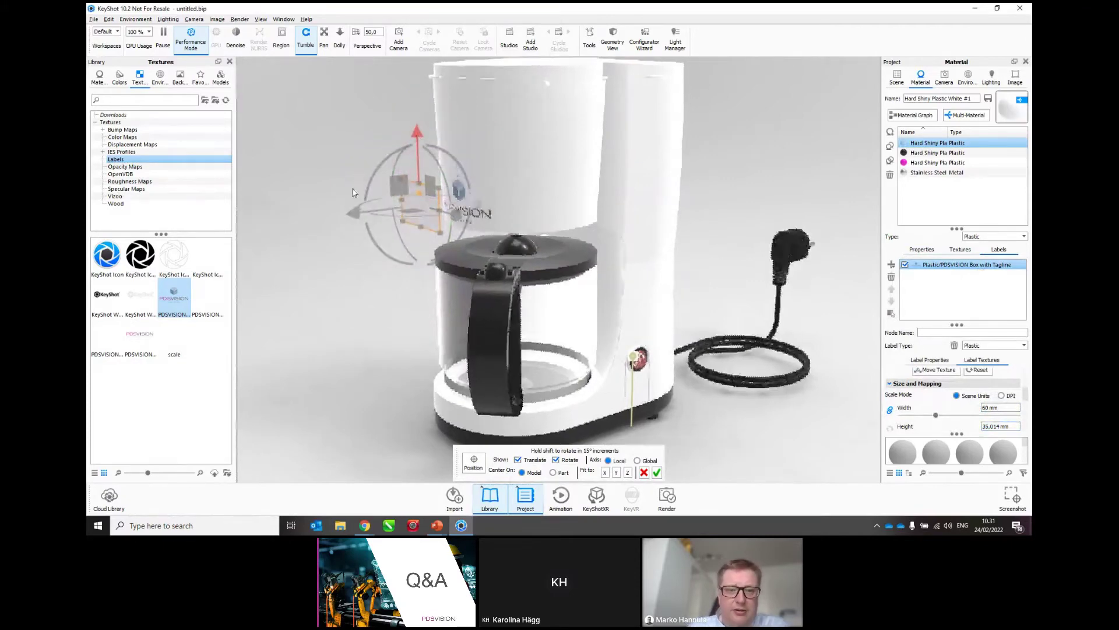
left_click(657, 472)
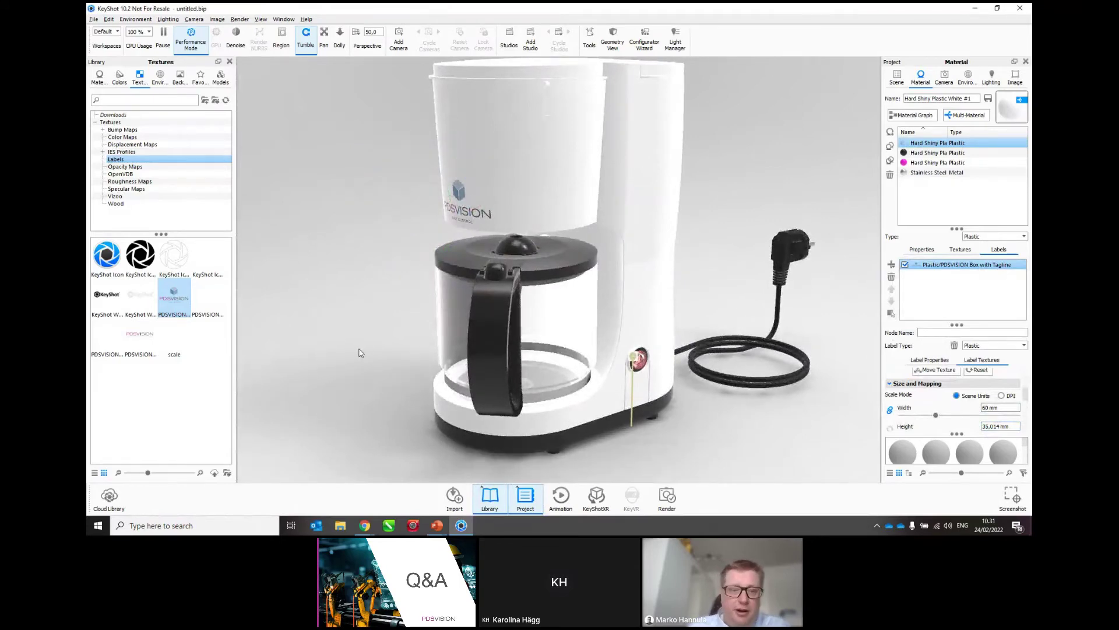
Examine the logo label on the housing from behind and from the front, its flip and repeat options, and its print close up
left_click_drag(363, 350, 668, 213)
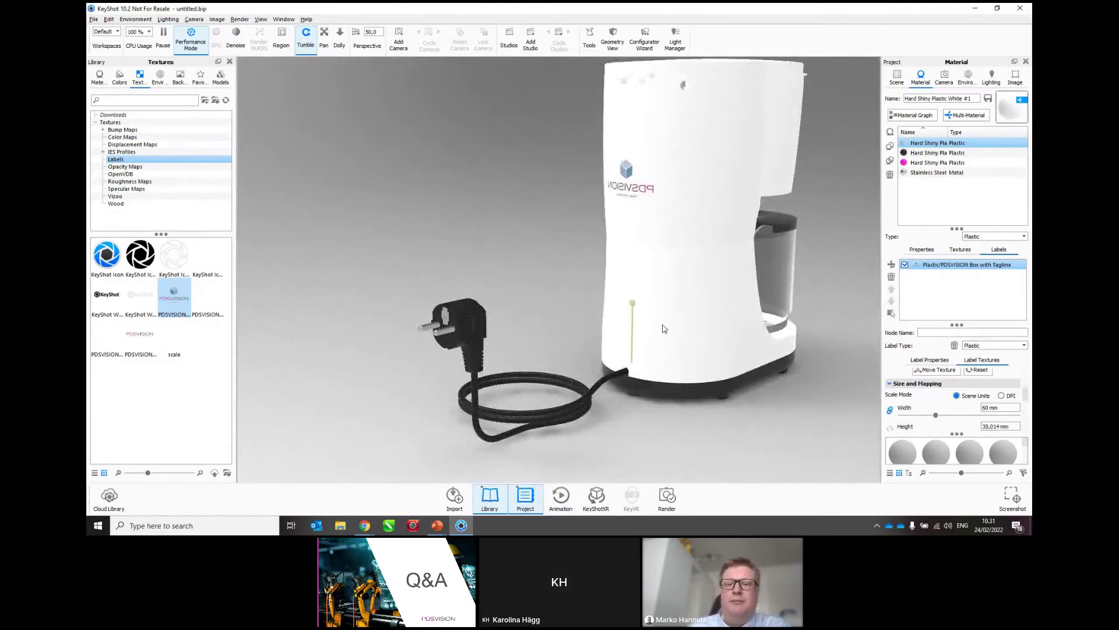
left_click_drag(734, 439, 177, 439)
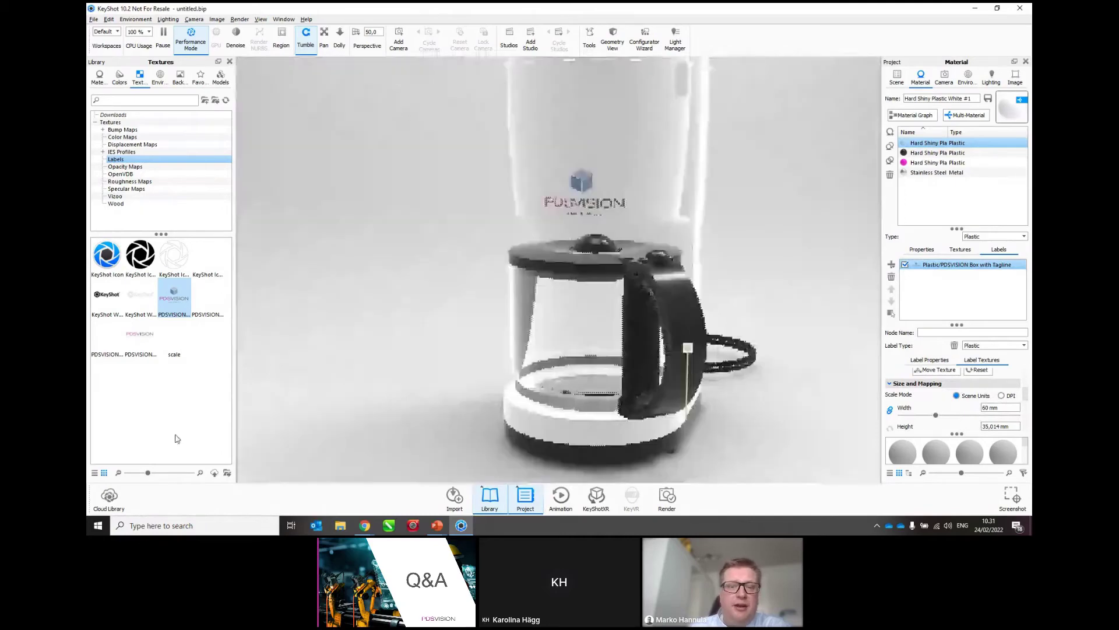
scroll(933, 404, "down", 3)
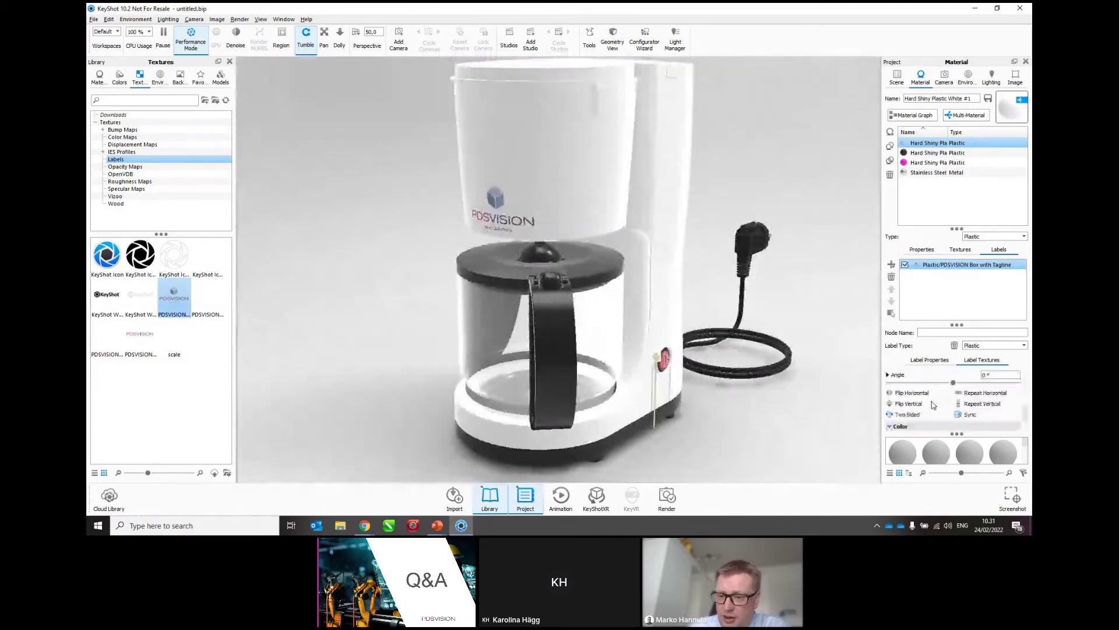
scroll(934, 405, "down", 1)
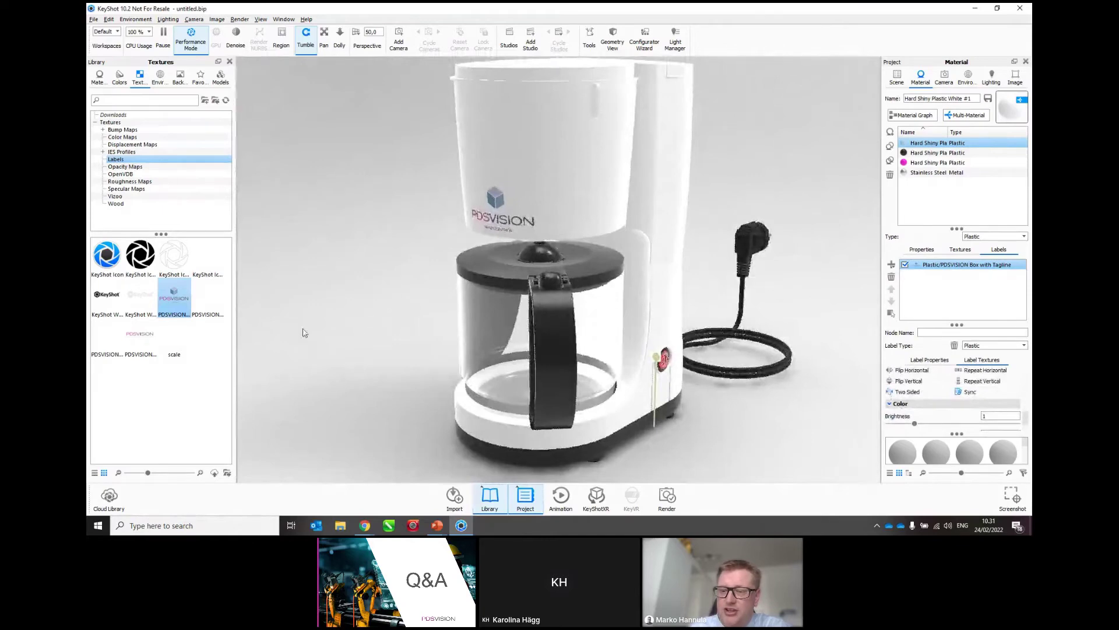
mouse_move(387, 370)
left_mouse_down()
mouse_move(292, 373)
mouse_move(391, 373)
mouse_move(379, 375)
left_mouse_up()
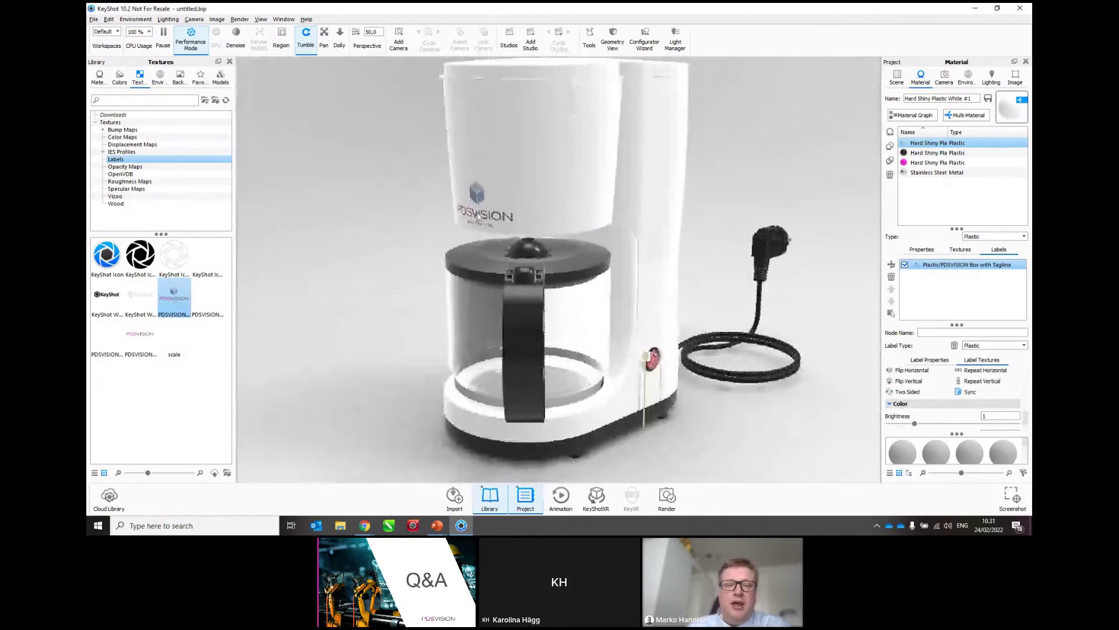
scroll(454, 202, "up", 2)
scroll(454, 202, "up", 2)
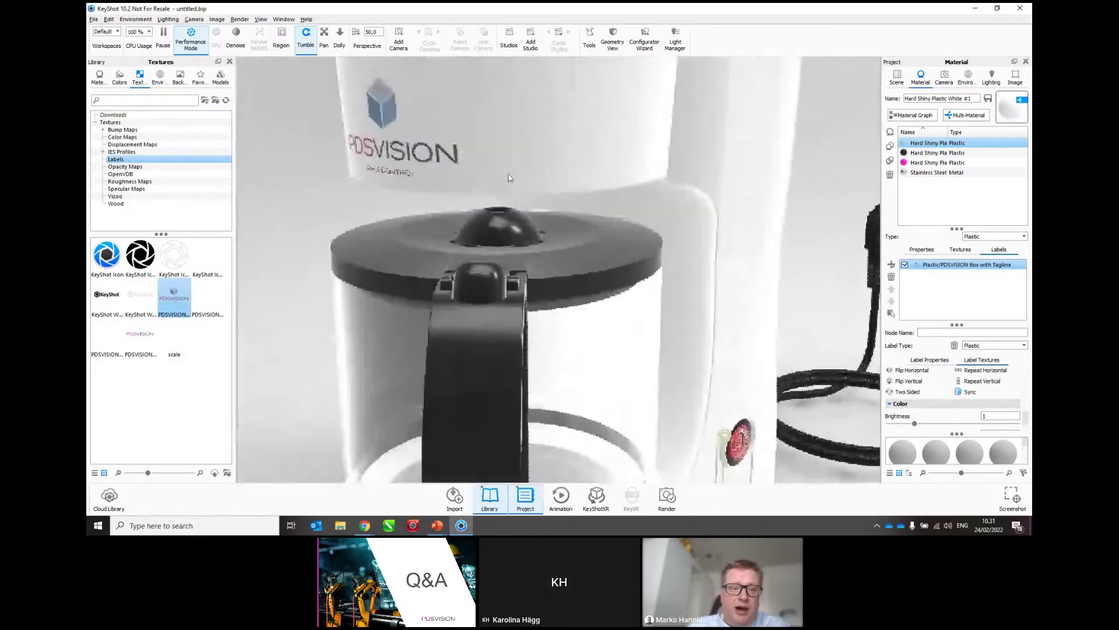
scroll(576, 212, "up", 2)
middle_click_drag(576, 212, 665, 287)
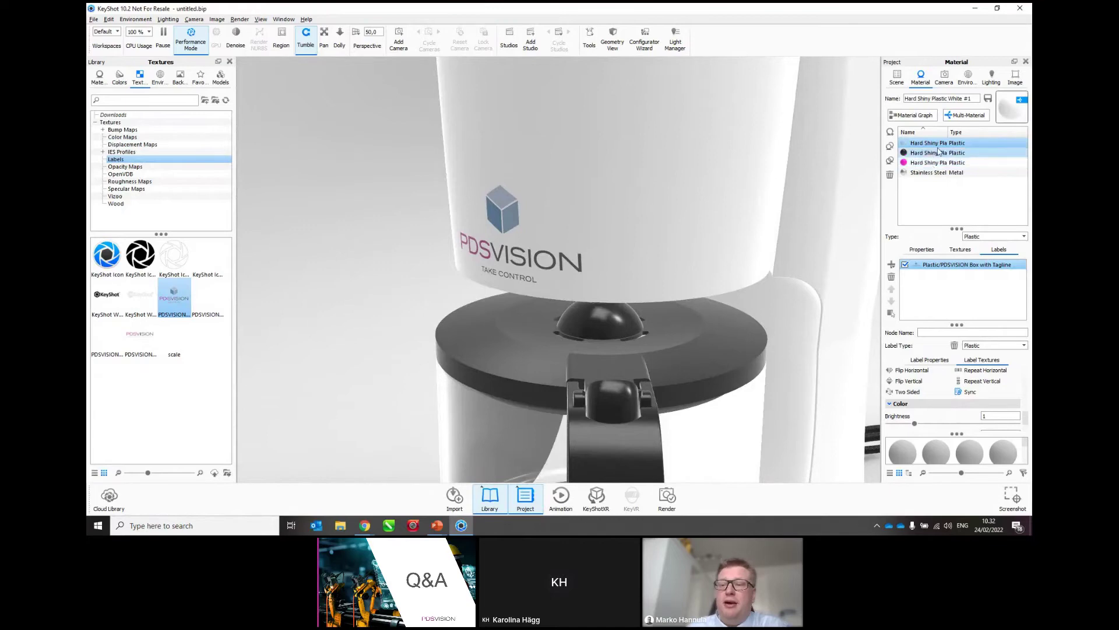
Open the housing's material graph and move all nodes below the black plastic material down to make room beneath it
left_click(911, 116)
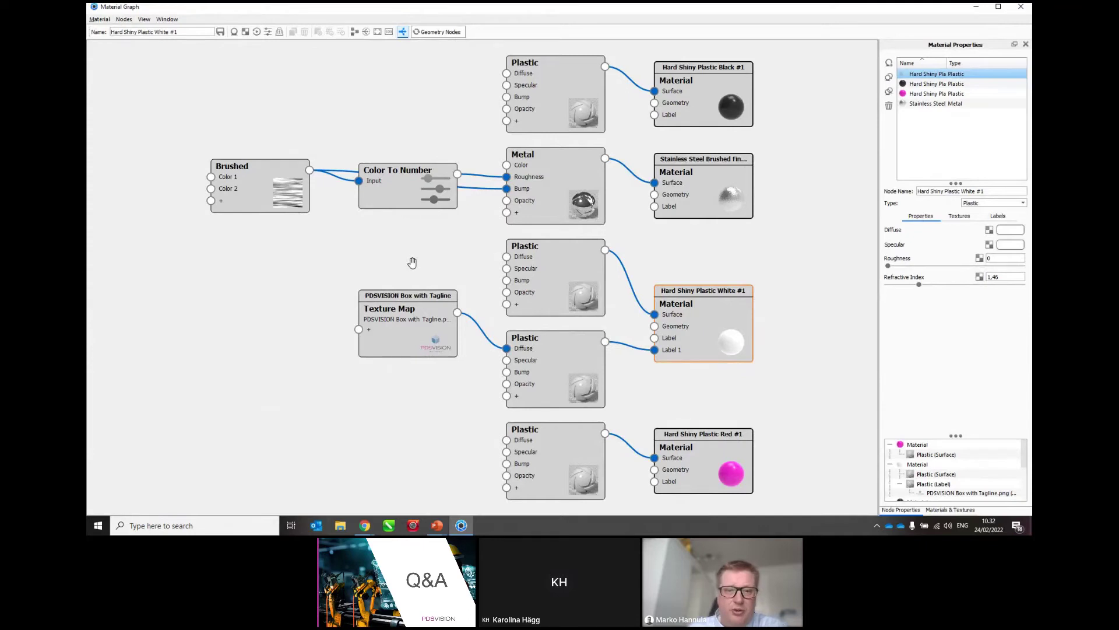
scroll(442, 253, "down", 1)
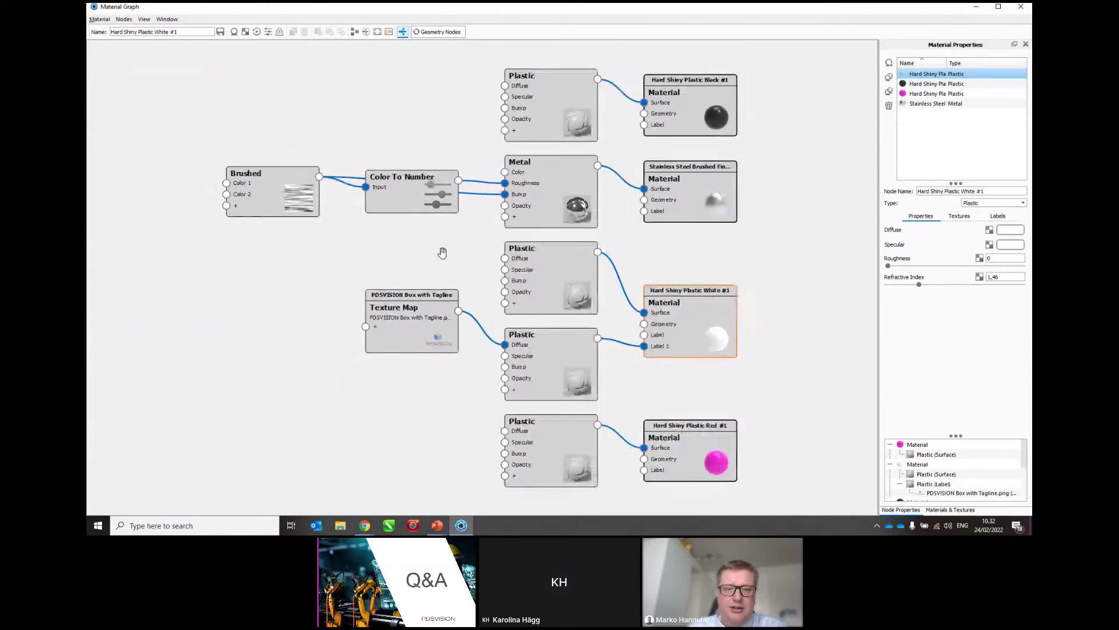
scroll(442, 252, "down", 1)
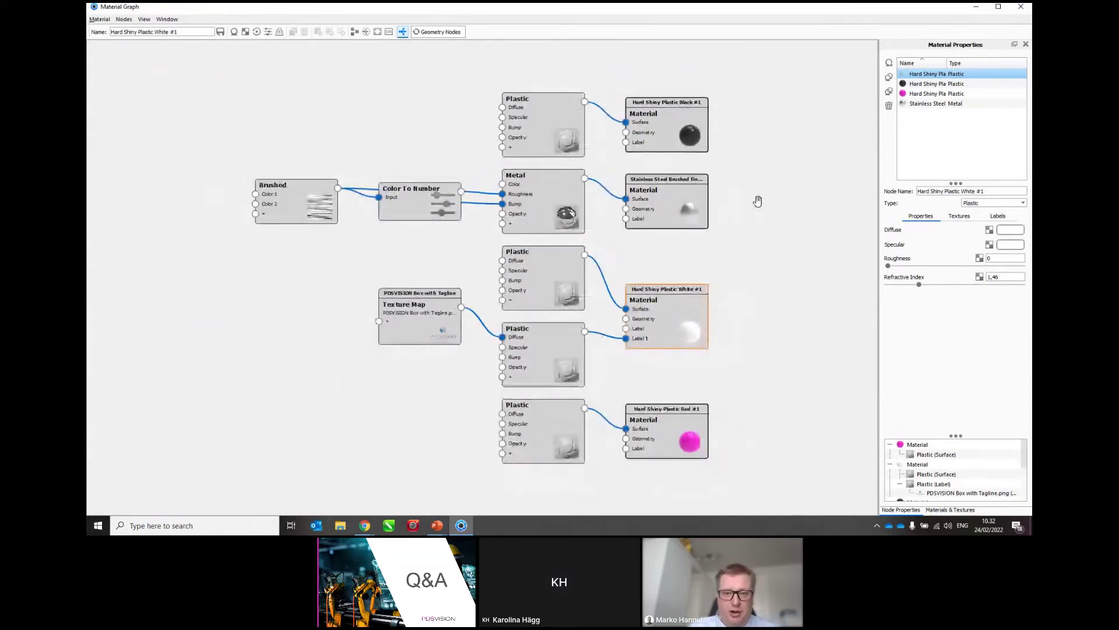
scroll(754, 205, "down", 1)
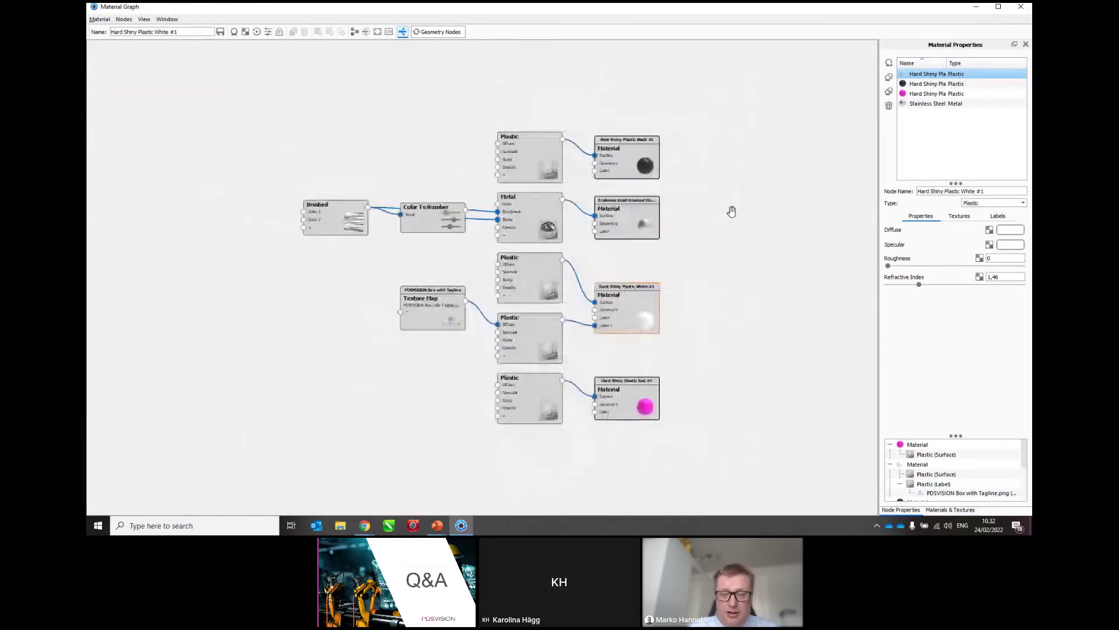
scroll(731, 210, "down", 1)
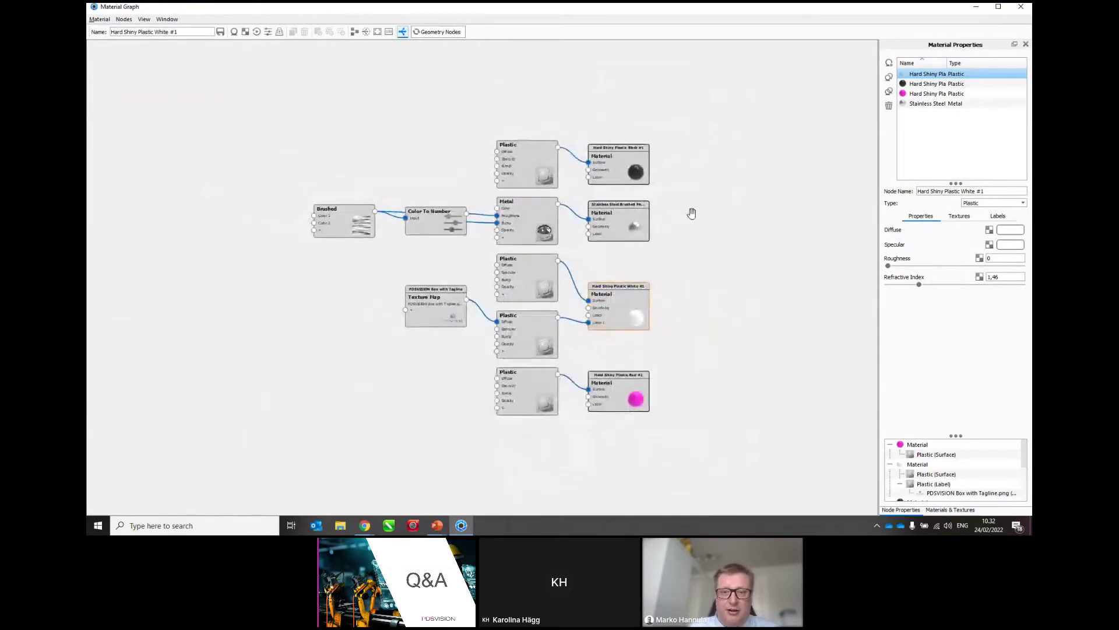
left_click_drag(692, 214, 259, 391)
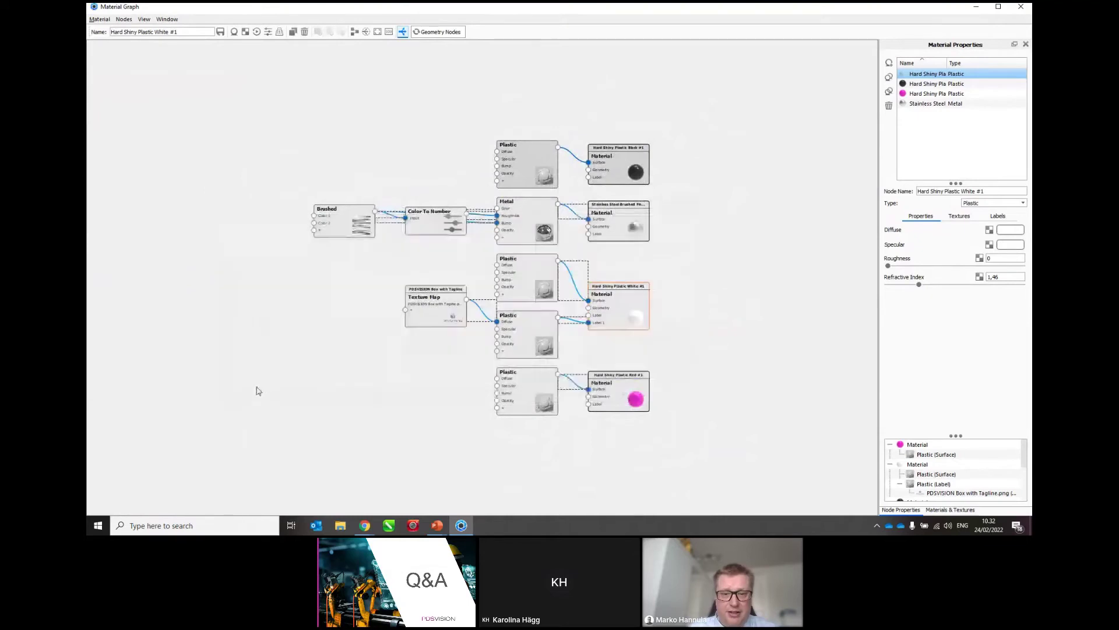
left_click_drag(526, 281, 524, 342)
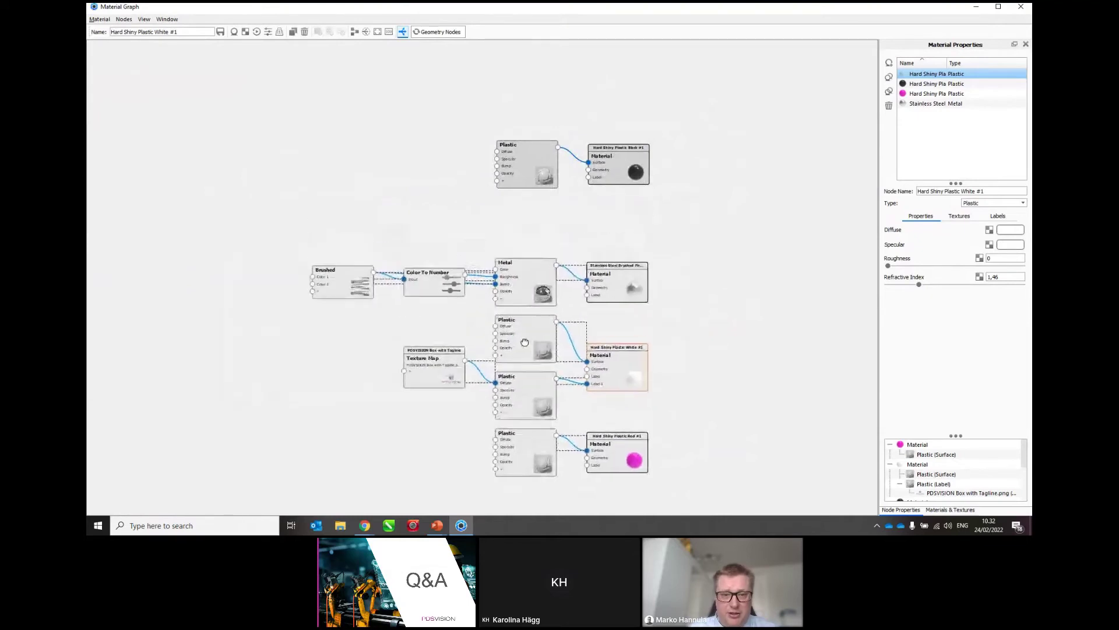
left_click(524, 219)
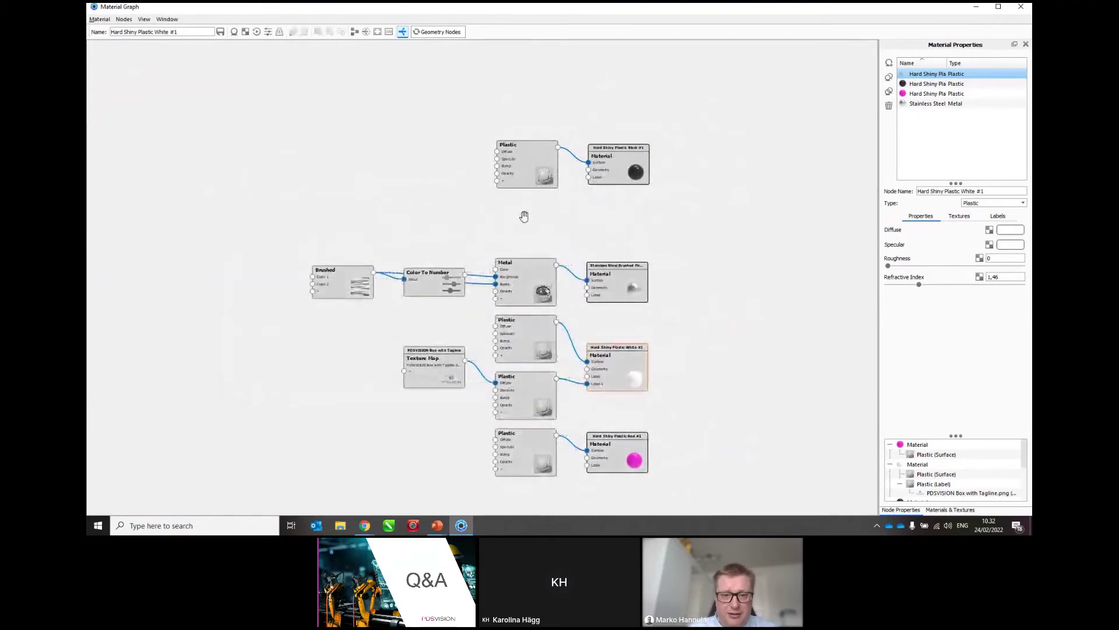
Duplicate the white material's logo texture map and its label plastic node by copying and pasting both into the graph
left_click(442, 362)
left_click(512, 390)
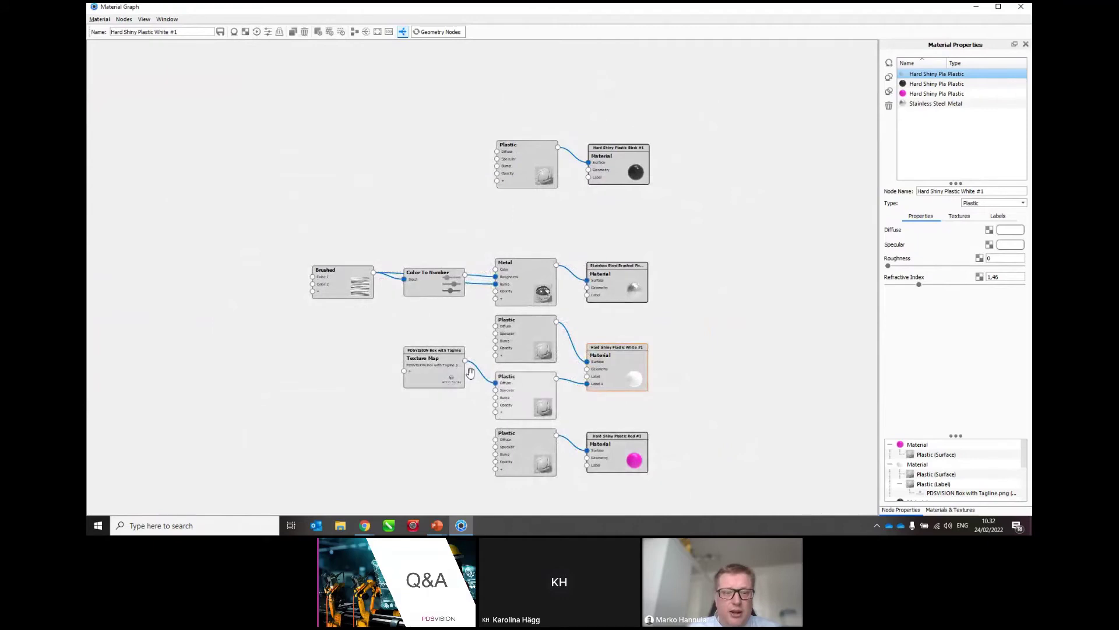
left_click(446, 368)
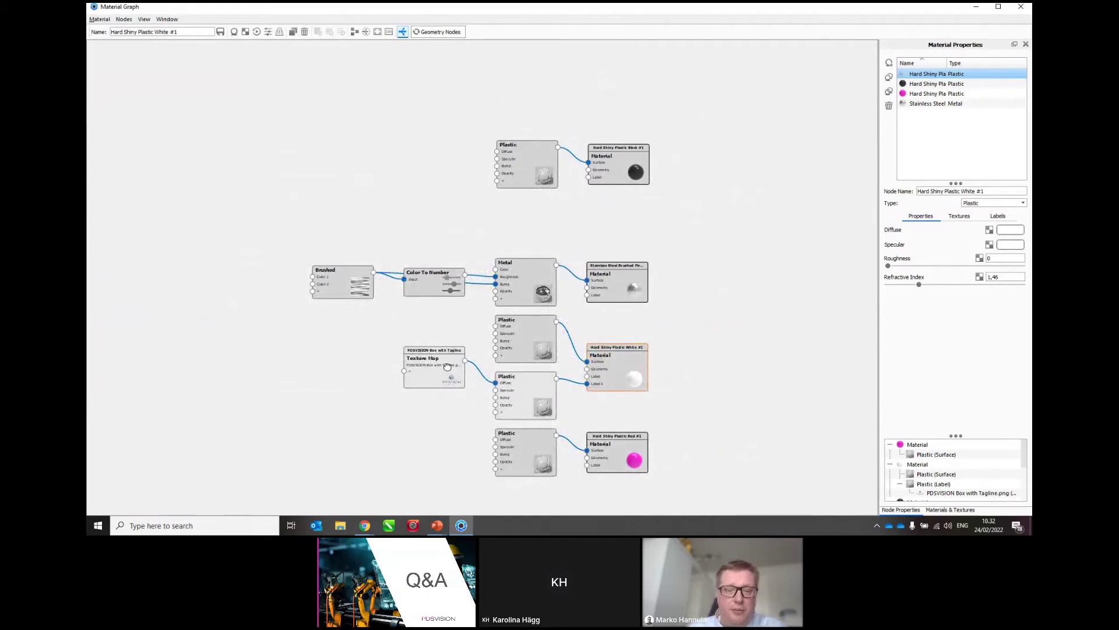
right_click(448, 367)
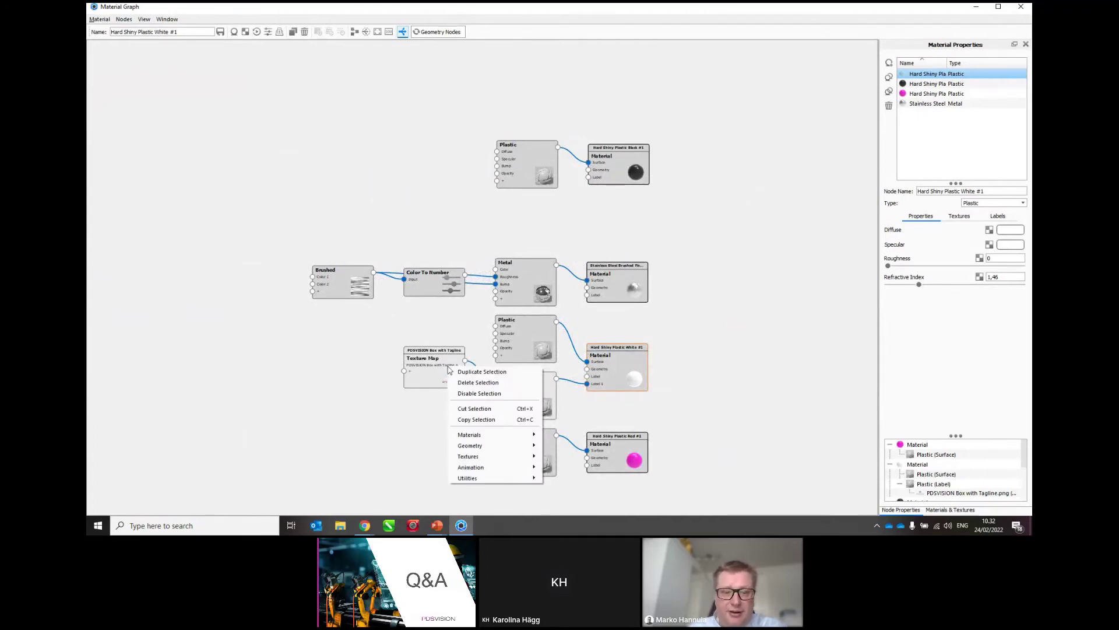
left_click(478, 420)
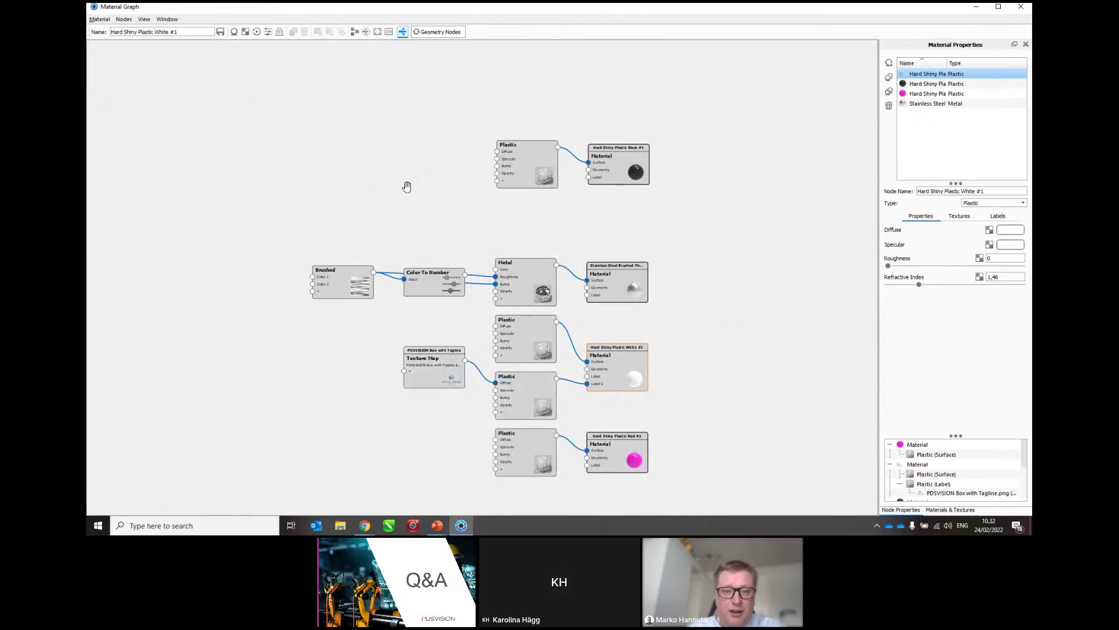
right_click(397, 199)
left_click(416, 200)
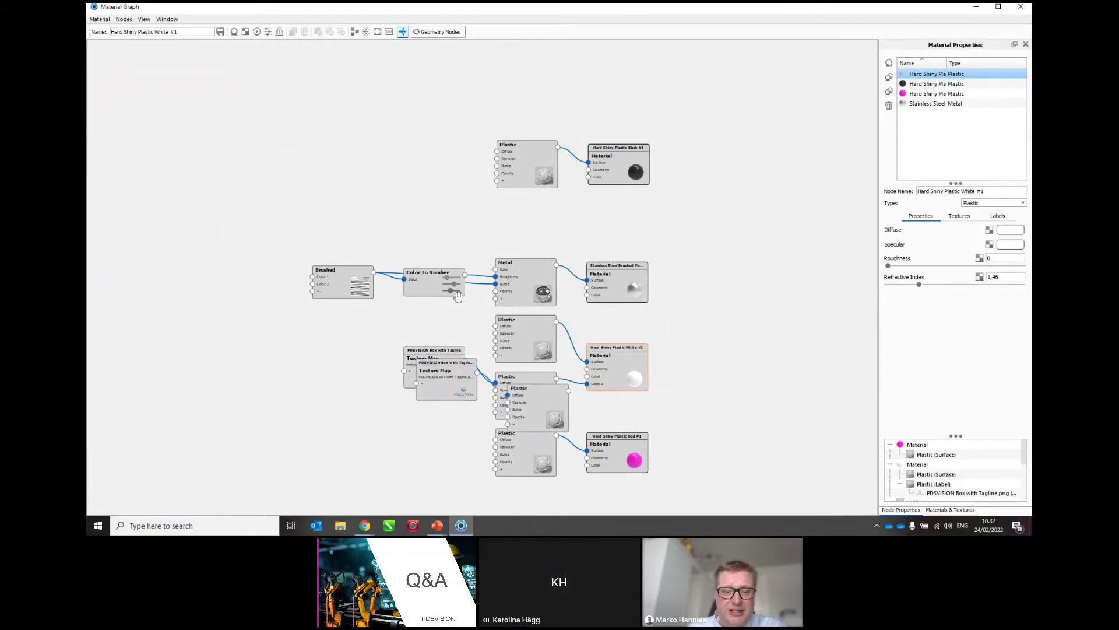
Move the copied logo nodes beneath the black plastic's nodes and connect the copied plastic to the black material as a label
left_click_drag(446, 386, 437, 220)
left_click_drag(528, 393, 523, 213)
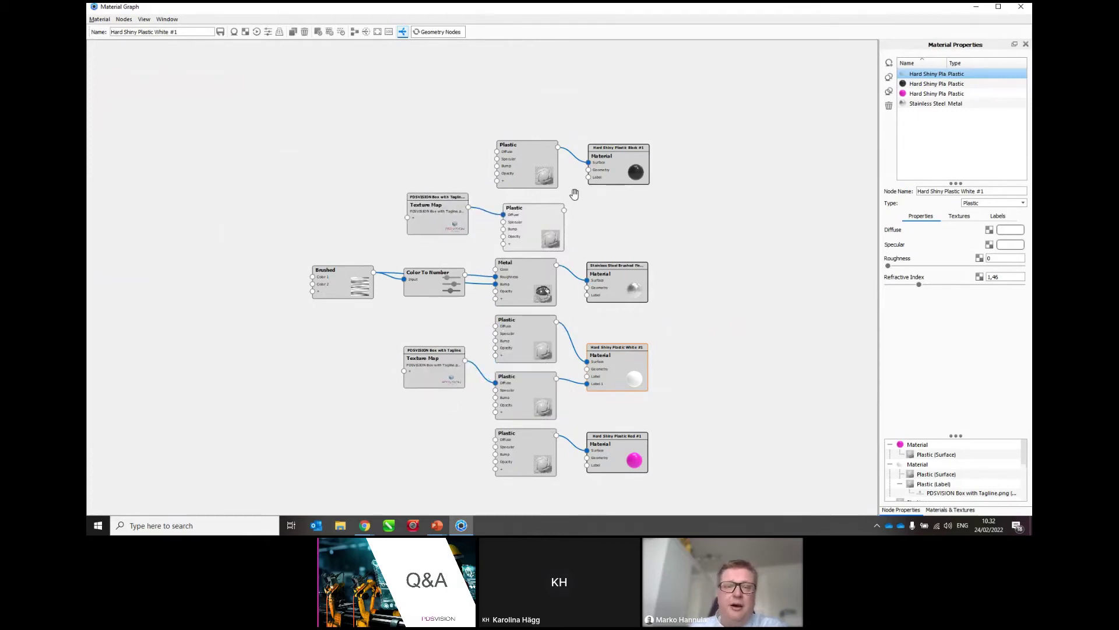
scroll(575, 194, "up", 1)
scroll(571, 173, "up", 1)
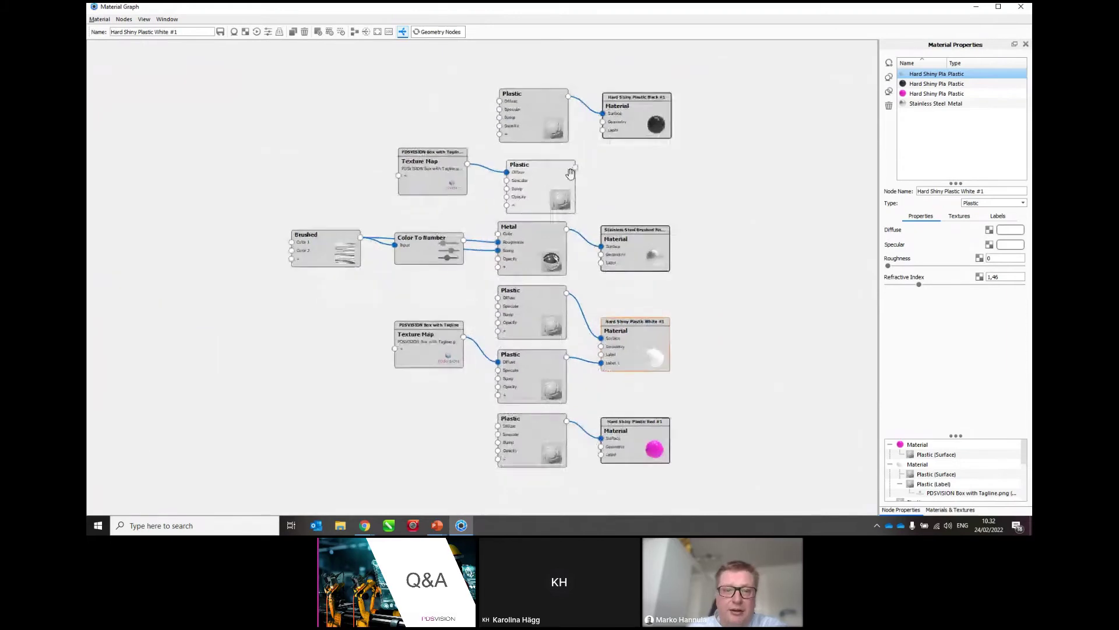
left_click_drag(575, 168, 630, 154)
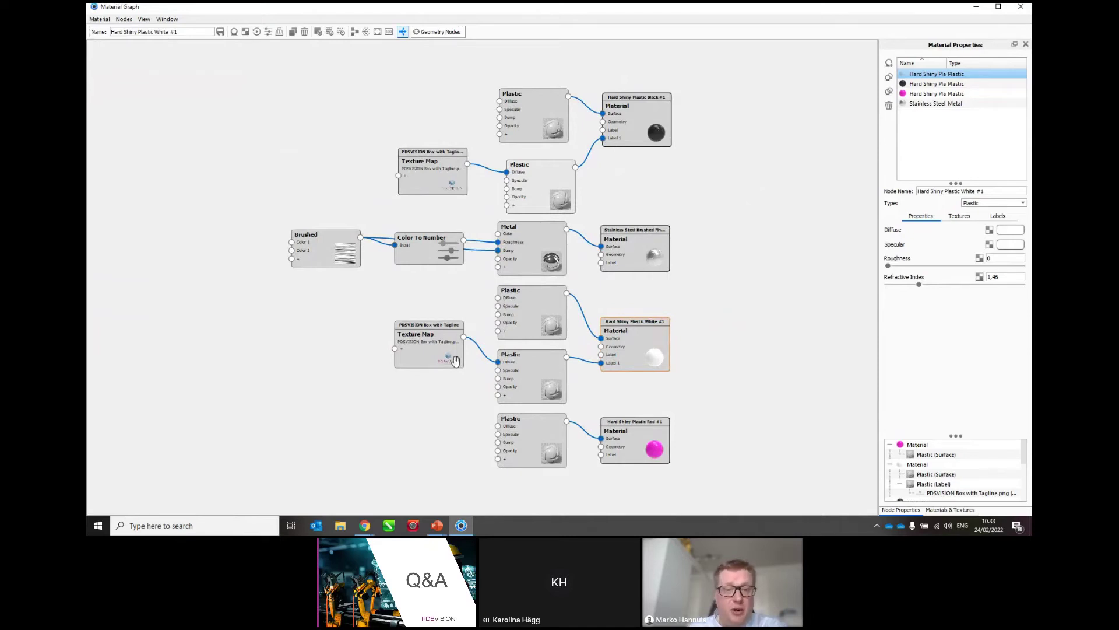
Paste another copy of the logo nodes below the magenta plastic and connect it to the magenta material as a label
right_click(274, 175)
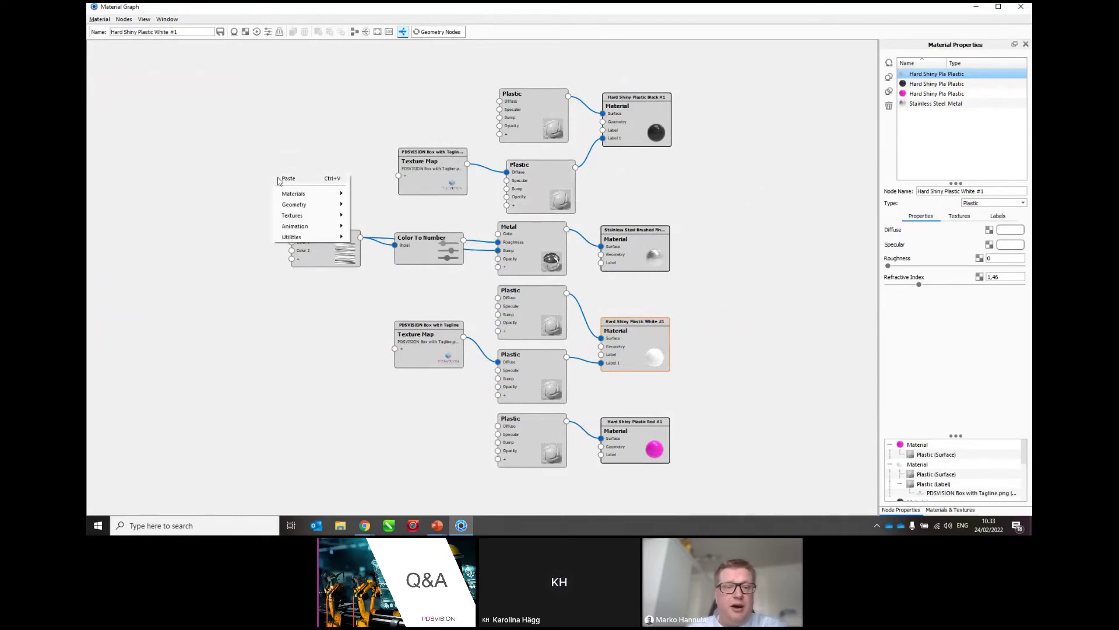
left_click(281, 179)
left_click_drag(446, 374, 439, 495)
left_click_drag(536, 373, 611, 465)
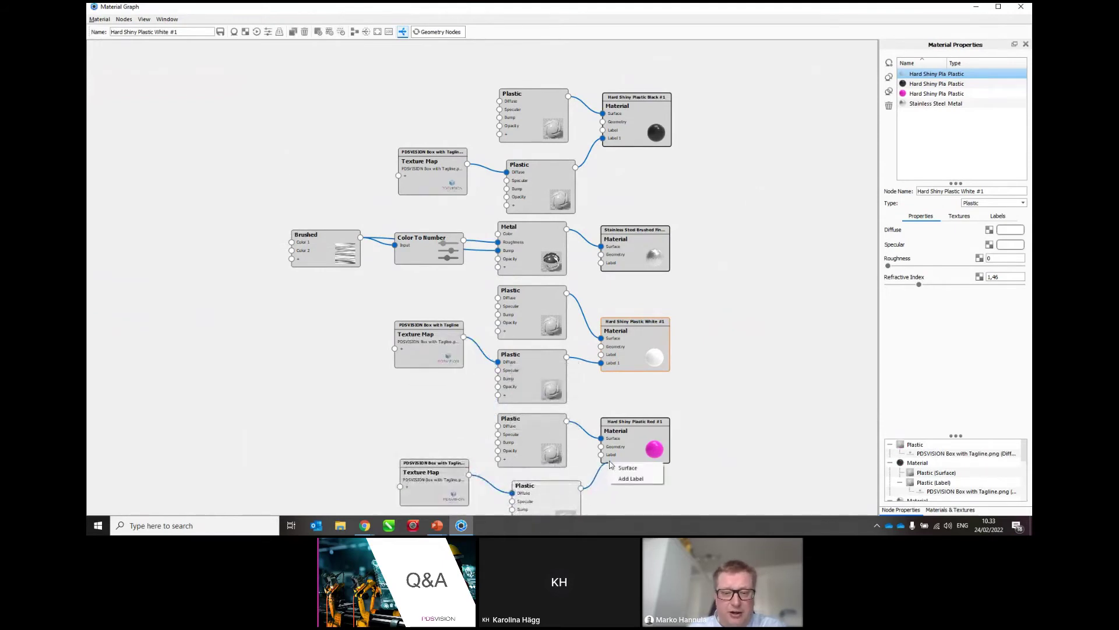
left_click(633, 478)
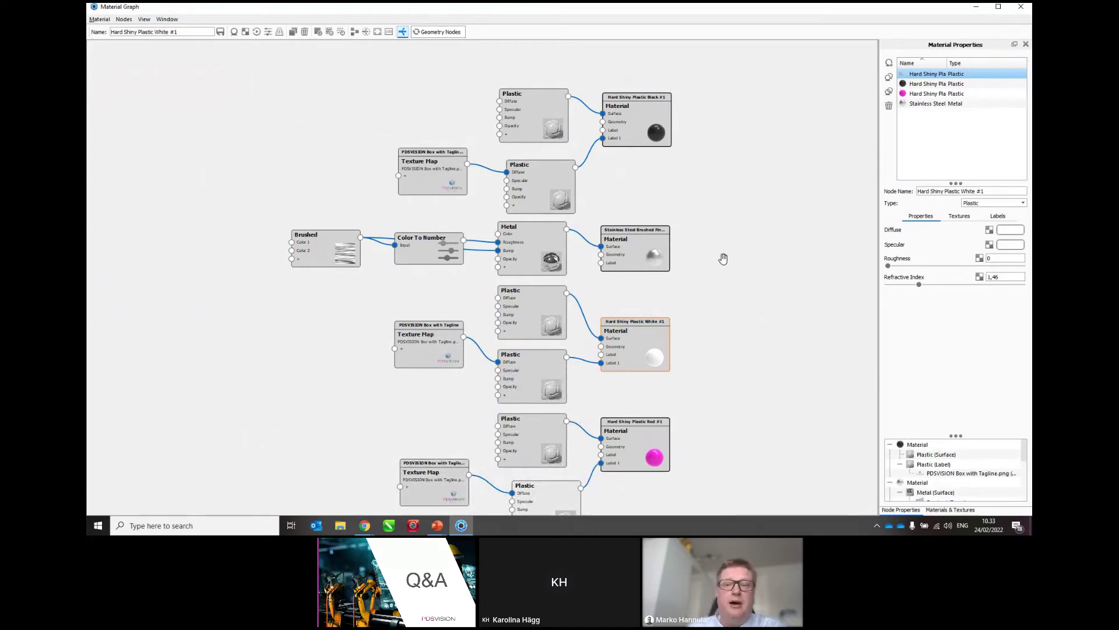
Close the material graph and check the logo label on the black and magenta housing variants
left_click(1017, 14)
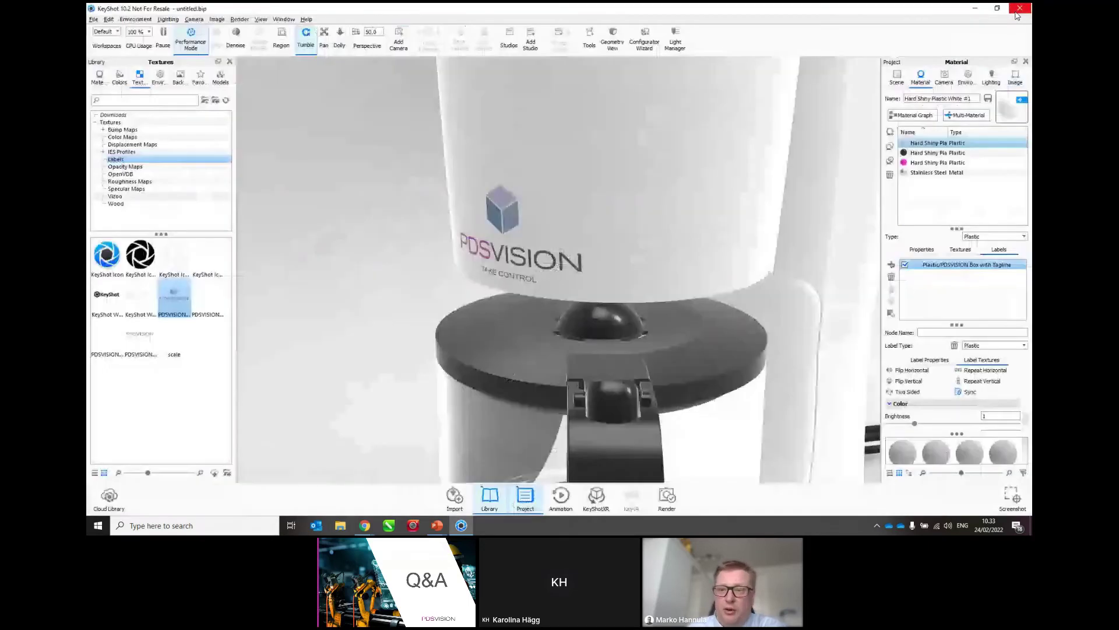
left_click(916, 154)
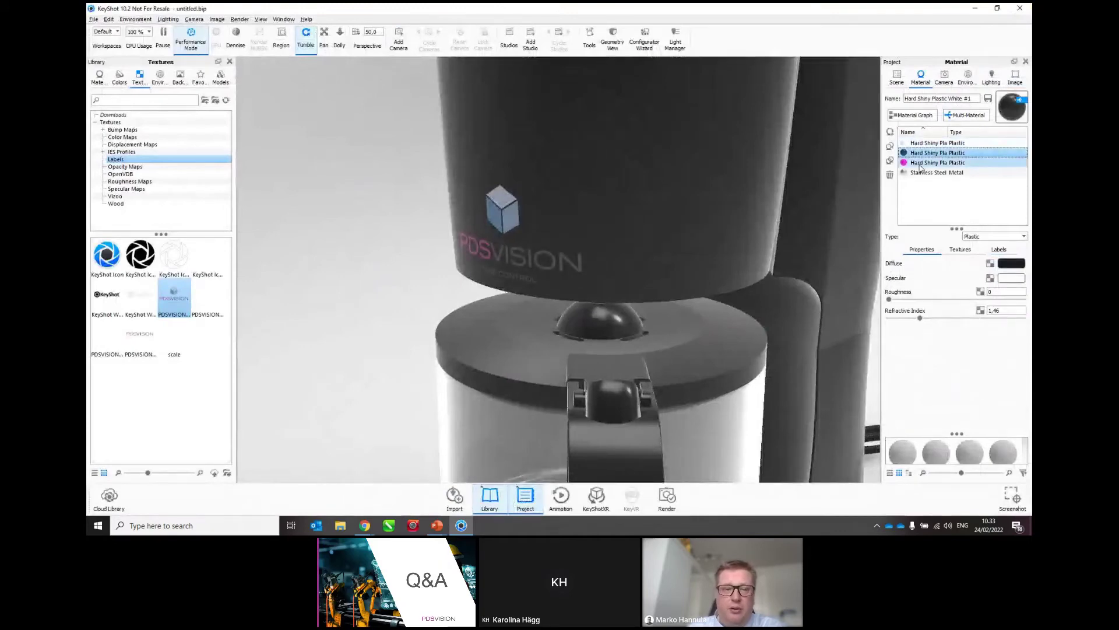
left_click(920, 164)
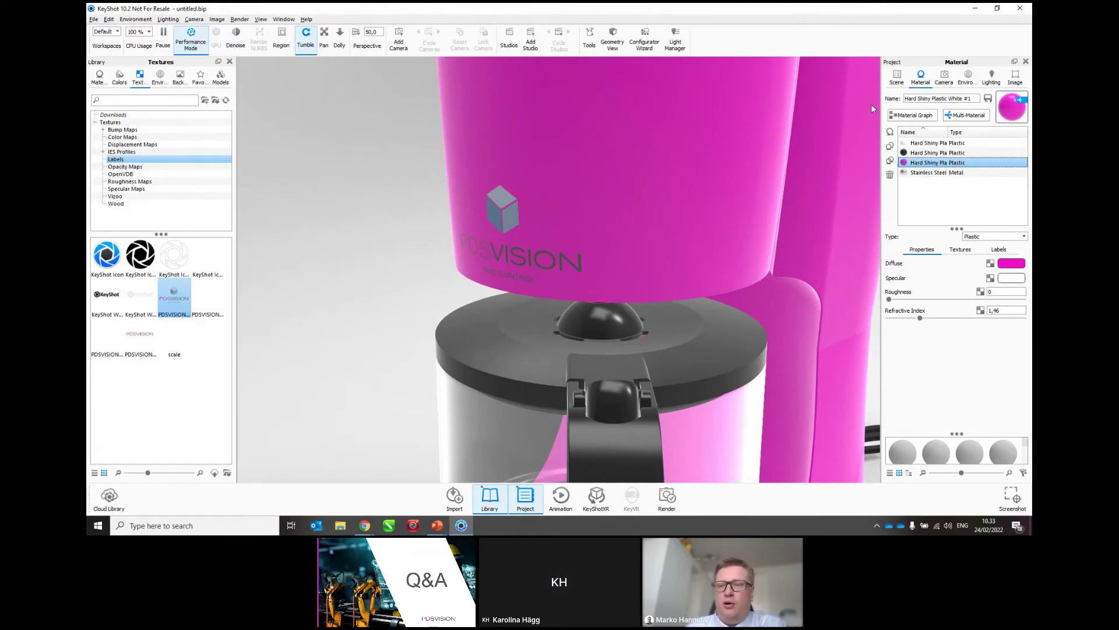
Replace the image in the magenta variant's label texture map with PDSVISION with Box_White.png and close the material graph
left_click(908, 115)
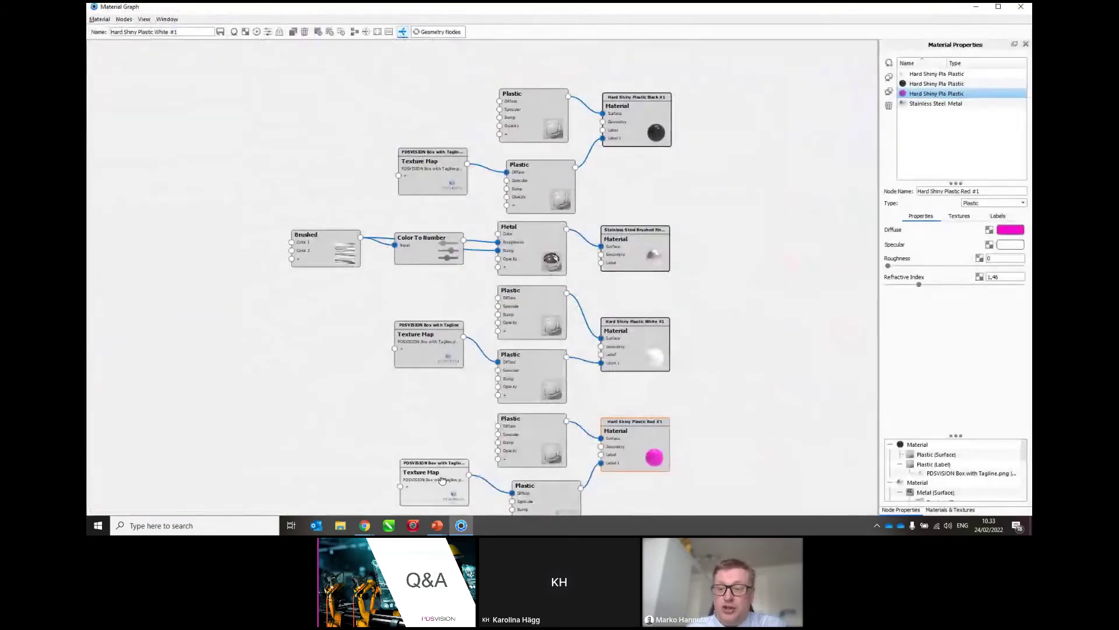
left_click(441, 480)
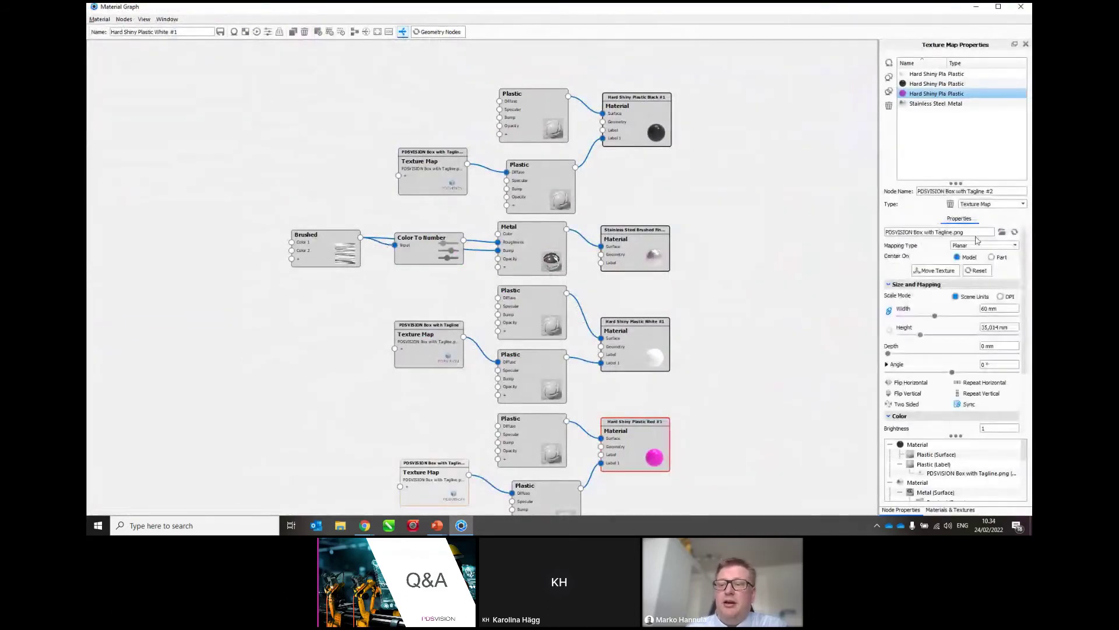
left_click(1001, 233)
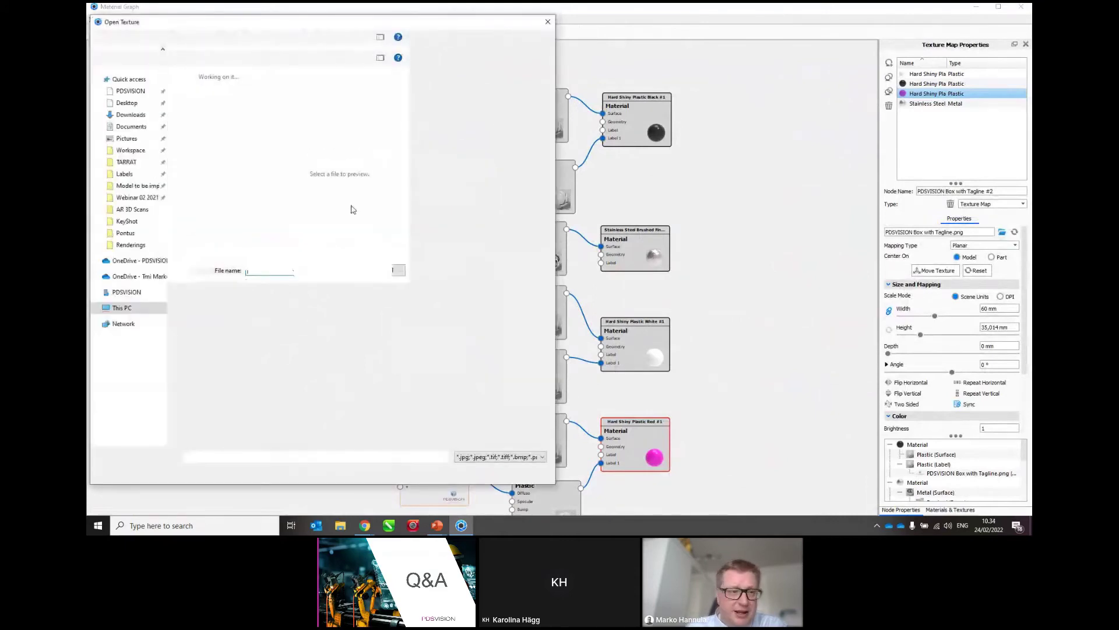
double_click(271, 239)
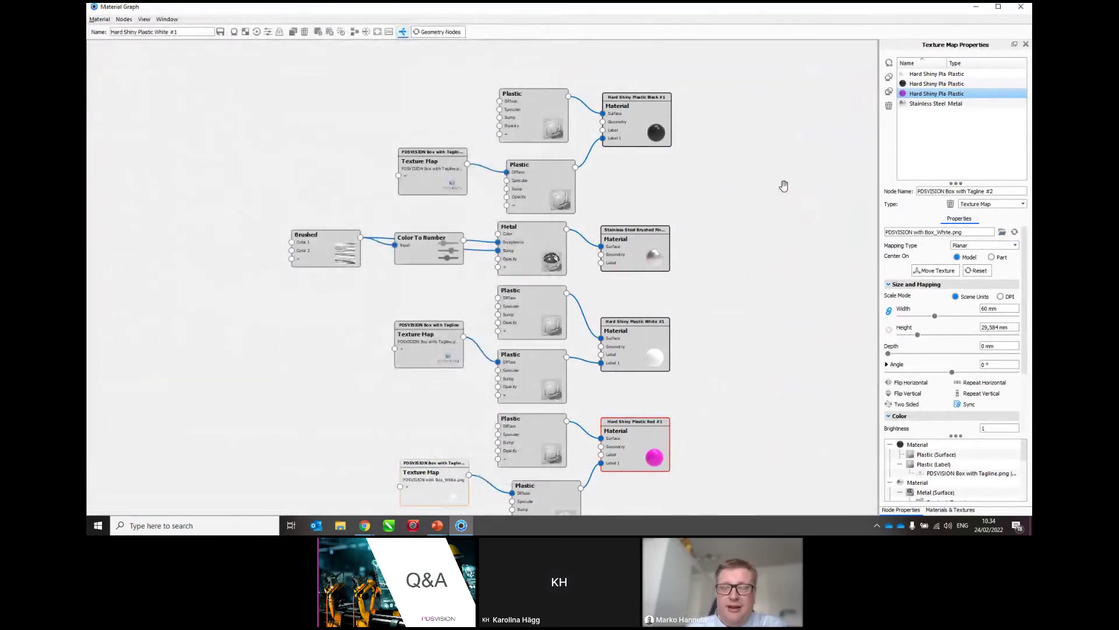
left_click(1022, 10)
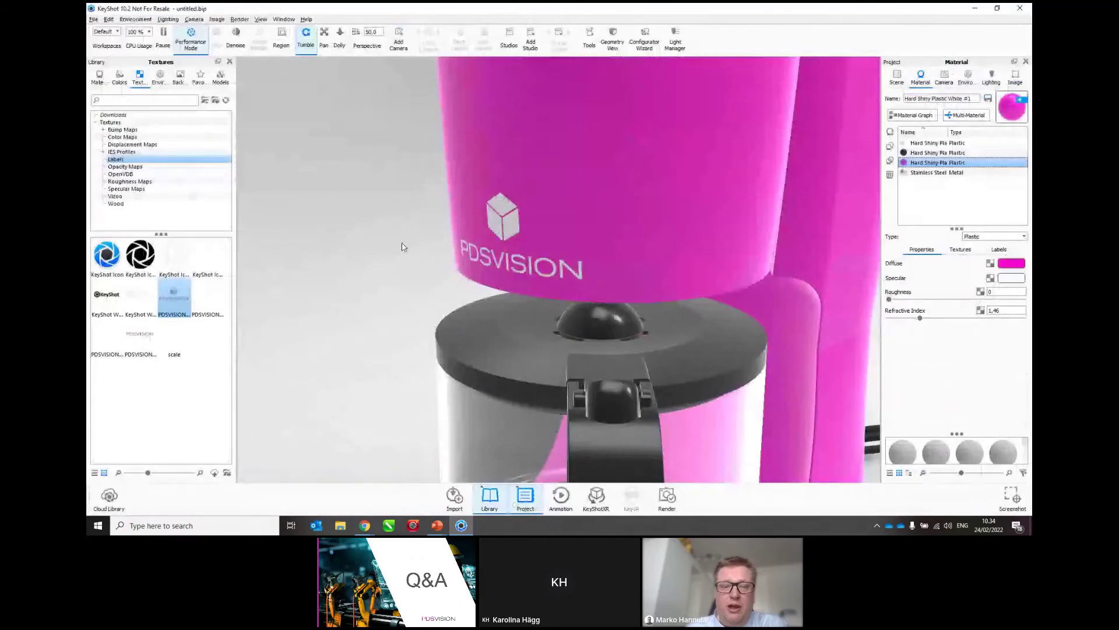
Compare the logo on the white, black and magenta housing variants, ending with the whole coffee maker in magenta
left_click(923, 151)
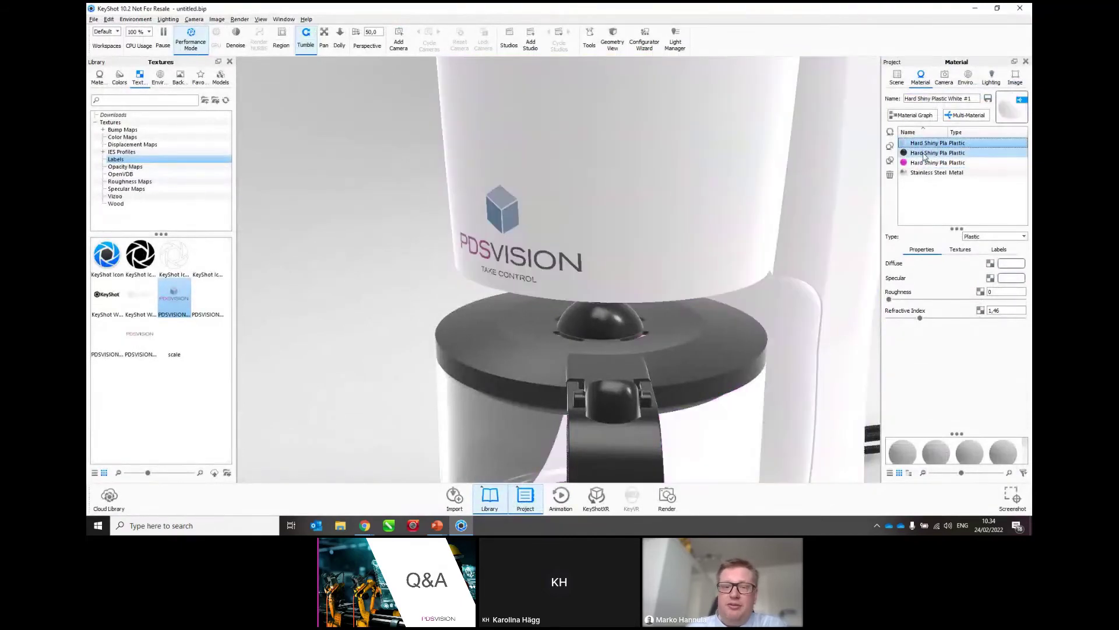
left_click(924, 154)
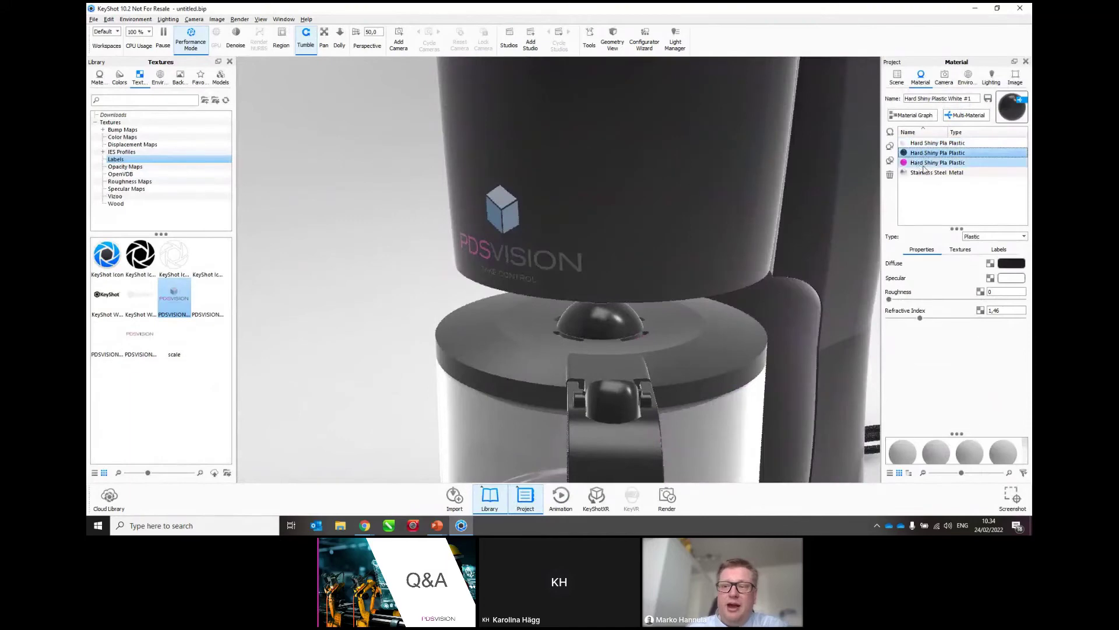
left_click(923, 164)
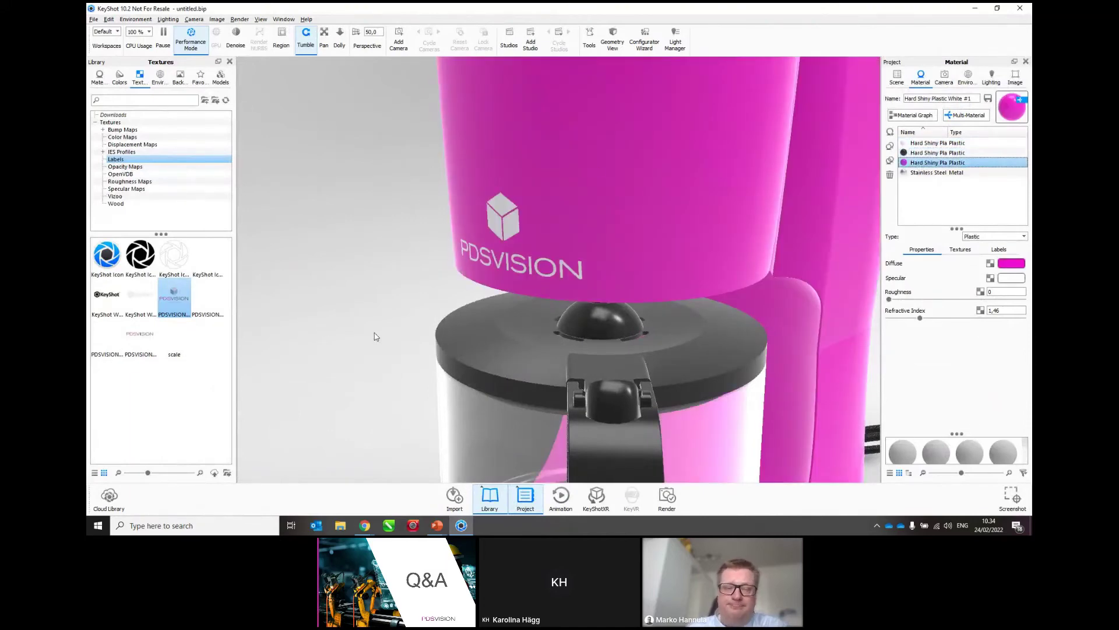
scroll(377, 336, "down", 4)
scroll(378, 334, "down", 2)
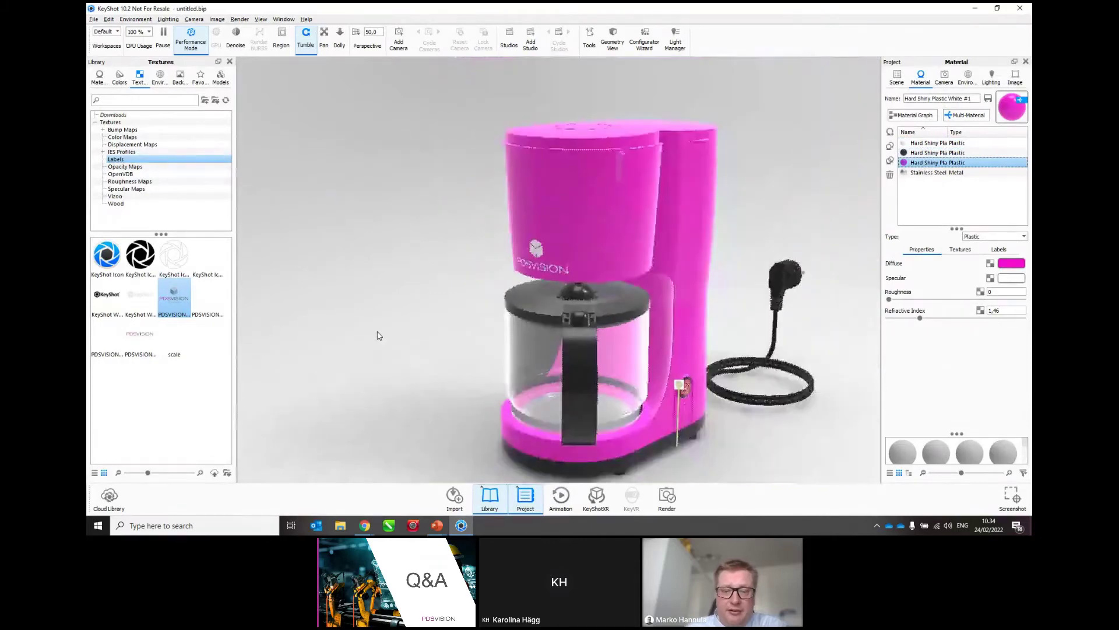
scroll(378, 334, "down", 1)
Light the scene with the Aversis_Bathroom_3k interior environment
left_click(159, 80)
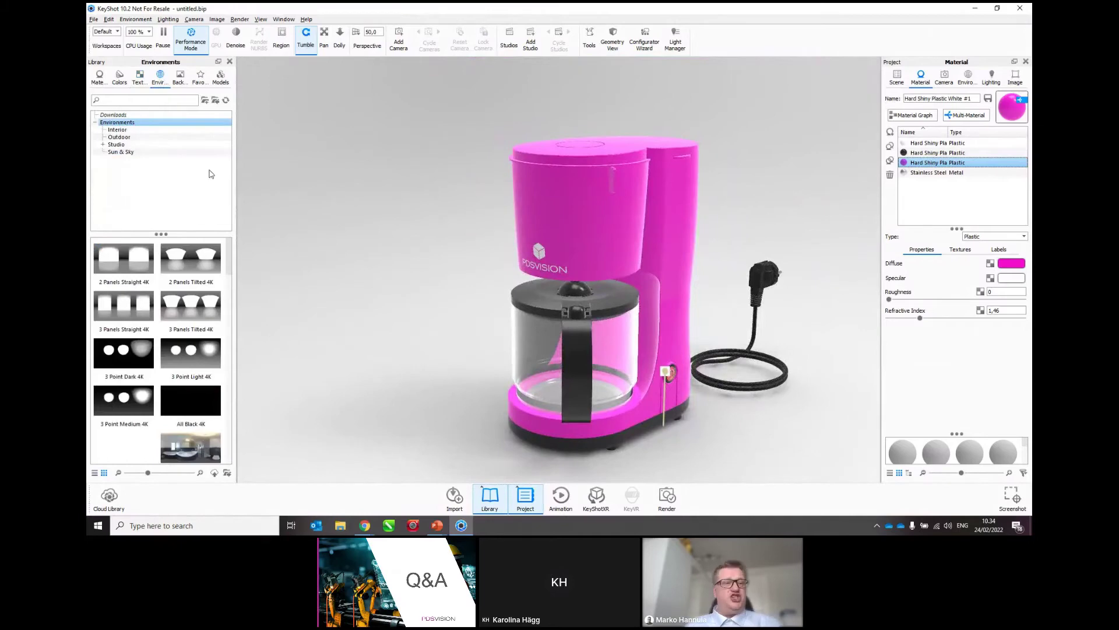
left_click(117, 129)
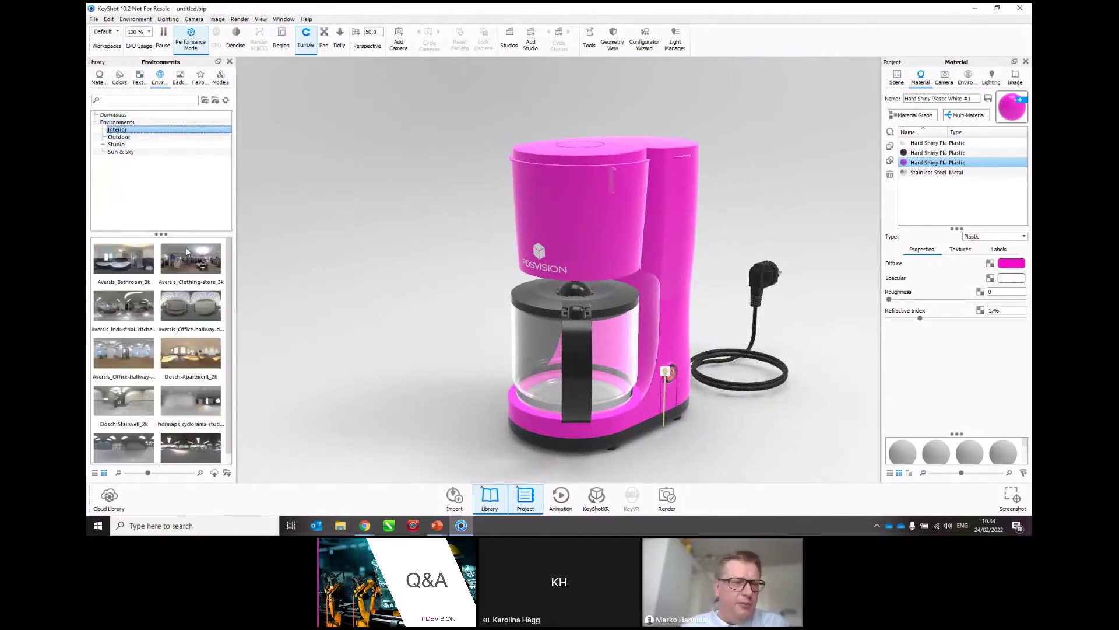
left_click_drag(108, 267, 424, 320)
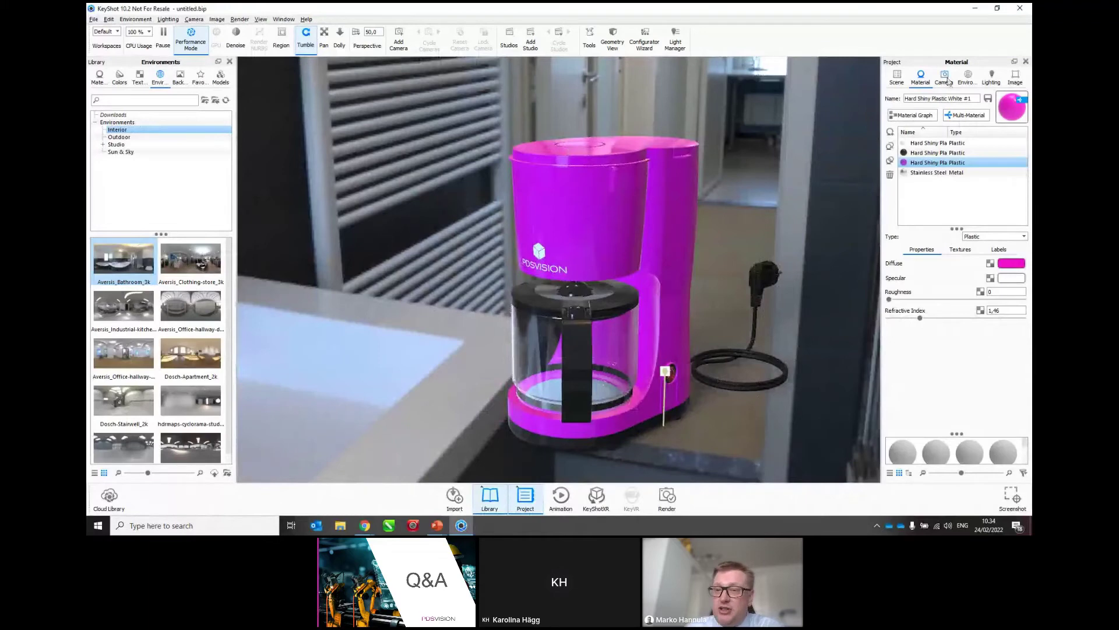
Rotate the environment to 298° and turn off Performance Mode
left_click(967, 77)
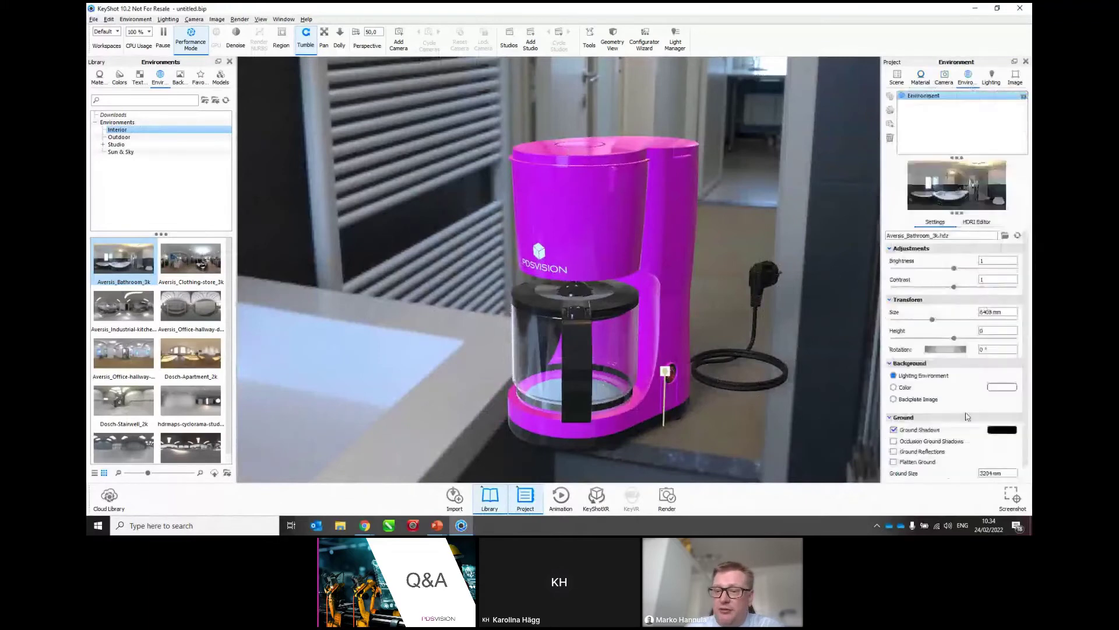
left_click_drag(939, 353, 914, 357)
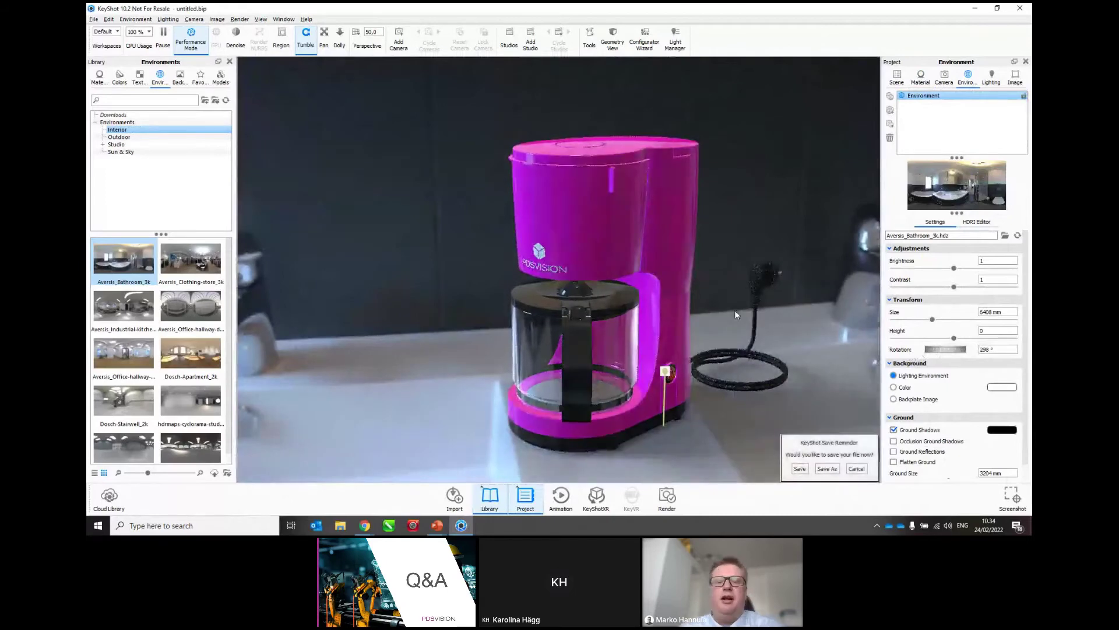
left_click(180, 39)
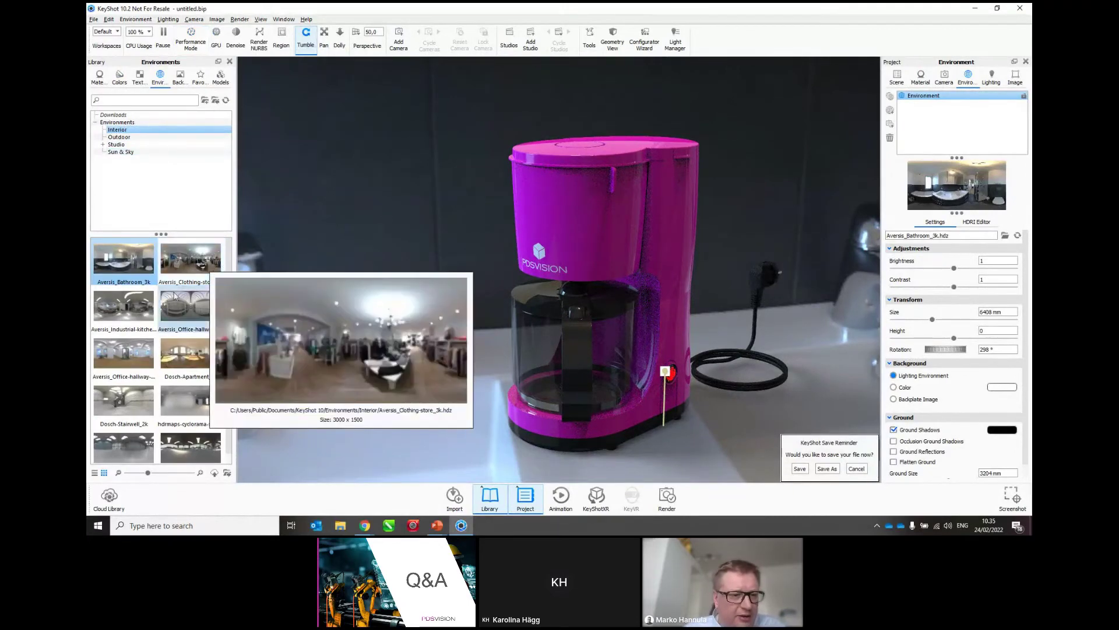
Replace the environment with the Aversis_Industrial-kitchen_3k interior and rotate it to 312.5°
left_click_drag(123, 314, 372, 288)
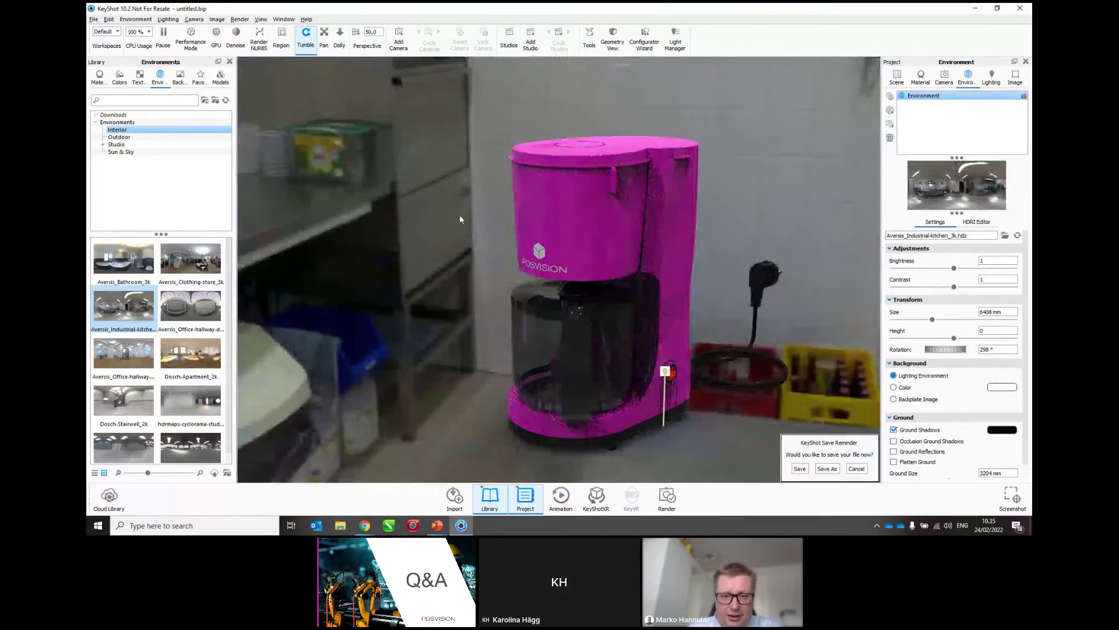
scroll(454, 203, "down", 3)
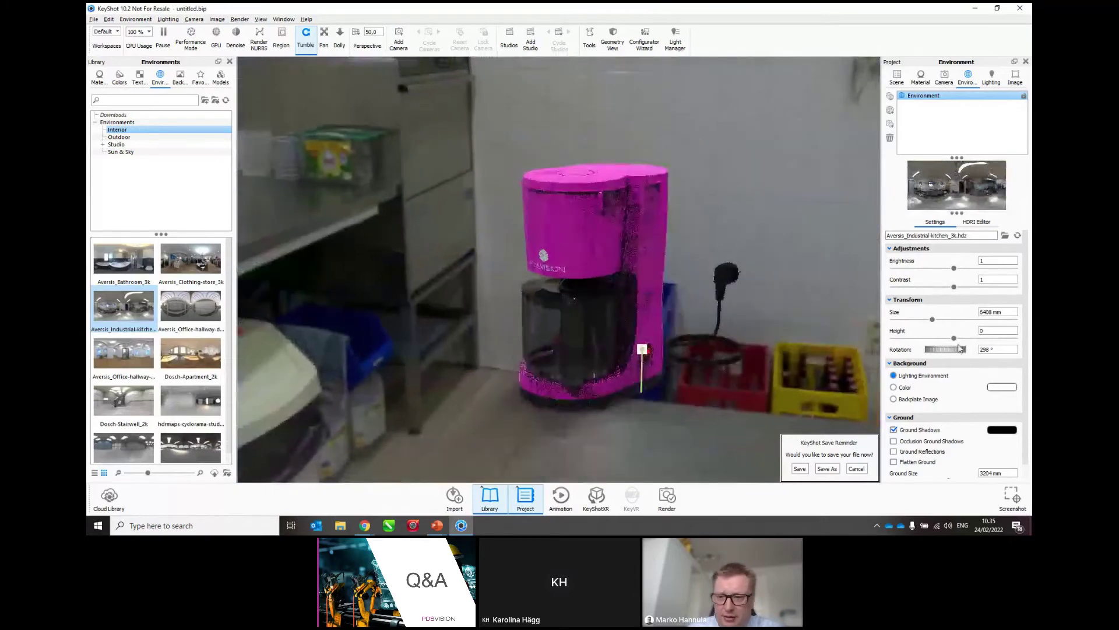
left_click_drag(960, 348, 957, 350)
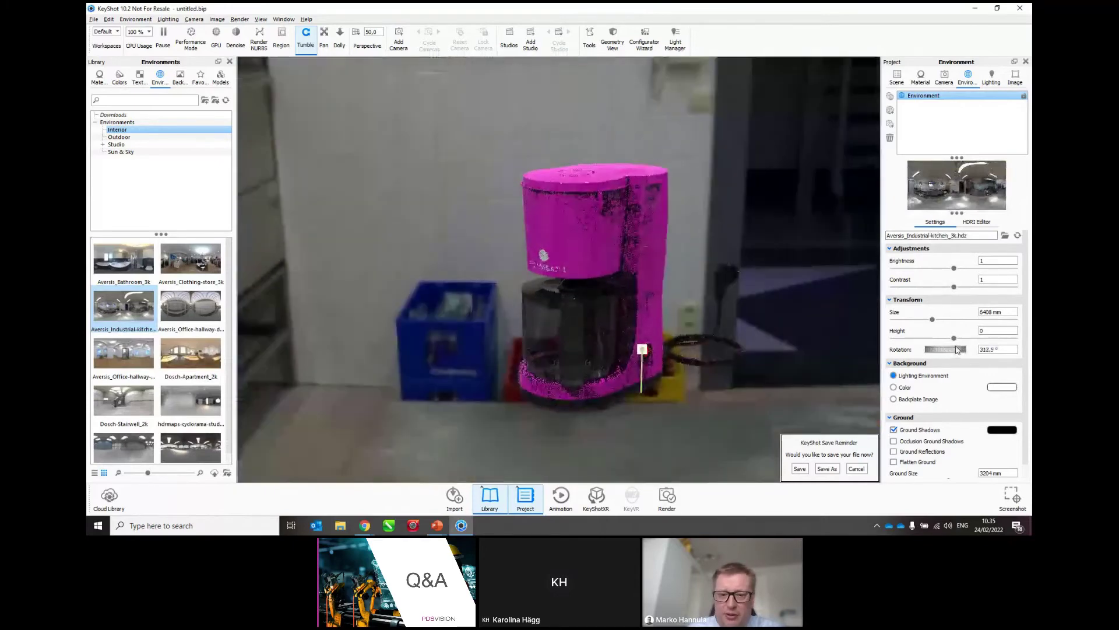
left_click_drag(684, 356, 774, 369)
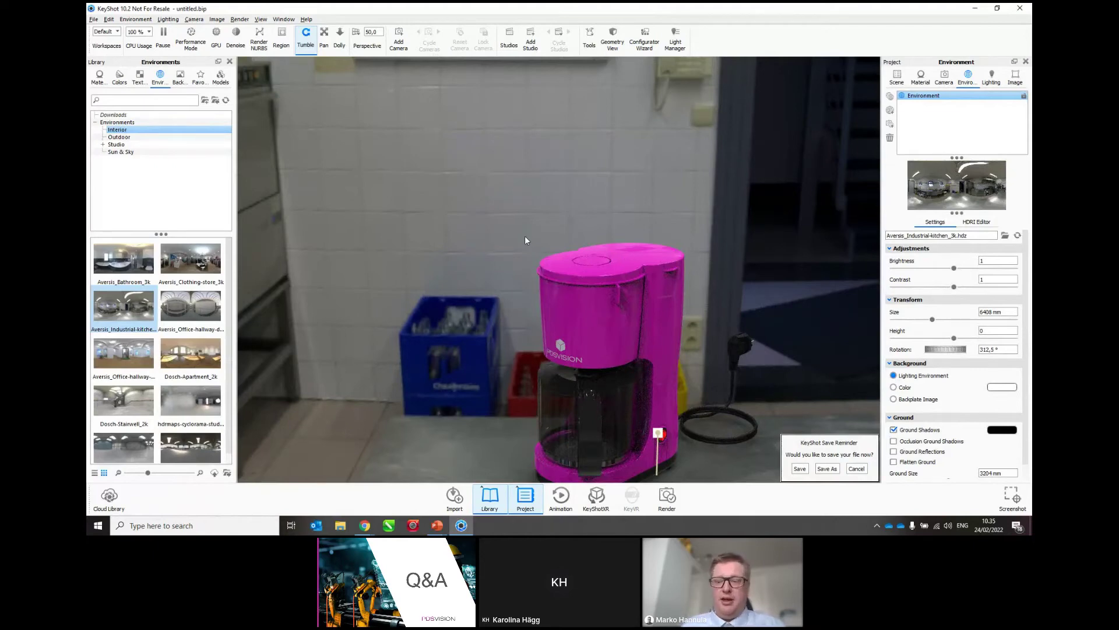
Switch the environment's background from the lighting image to a plain white color
left_click(894, 388)
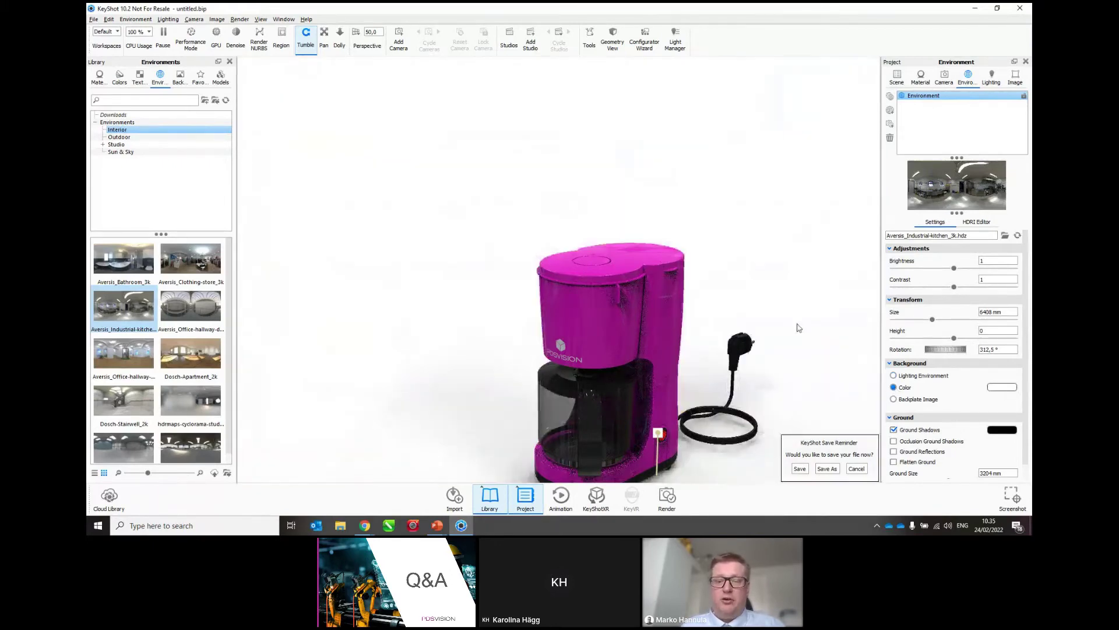
left_click_drag(769, 393, 676, 262)
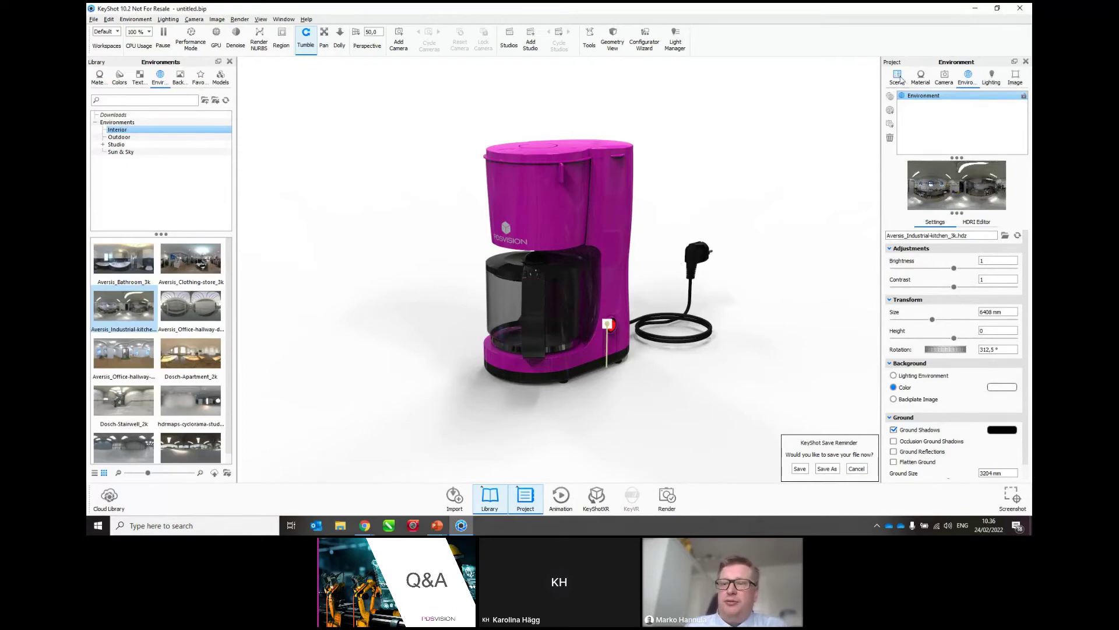
Create a model set named For User Manual from the complete huvudassembly model and lock the Default model set
left_click(897, 76)
left_click(947, 130)
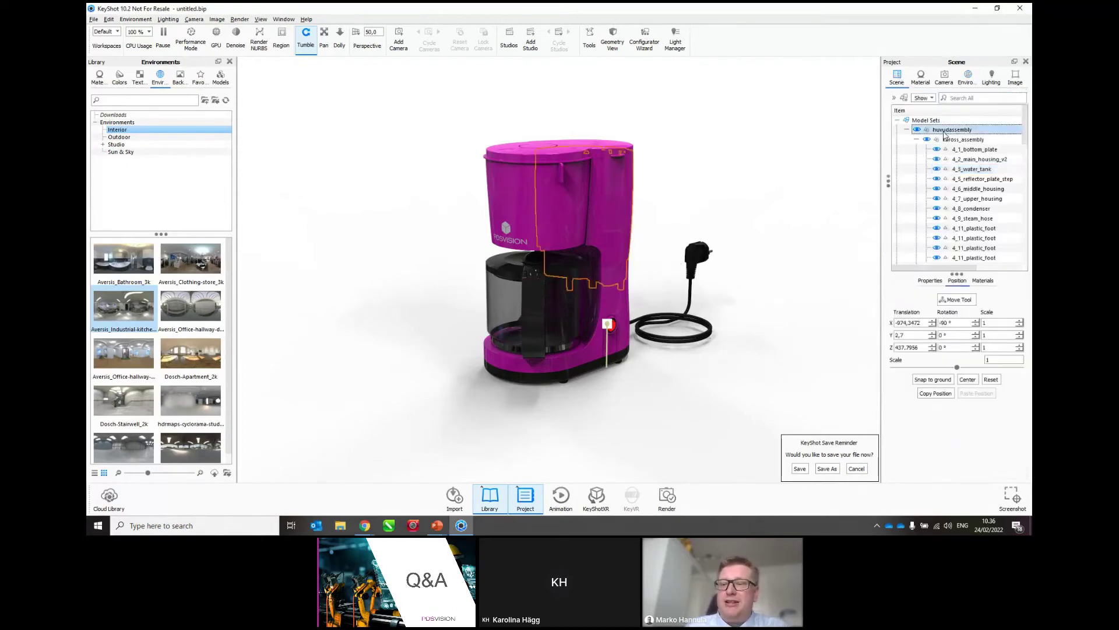
right_click(946, 135)
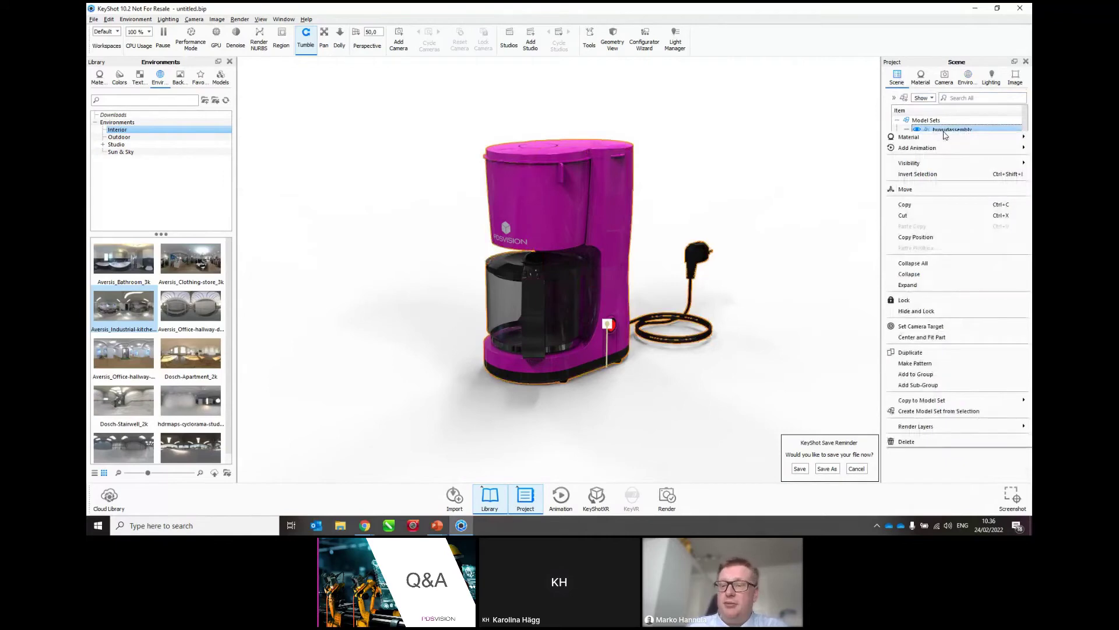
left_click(927, 411)
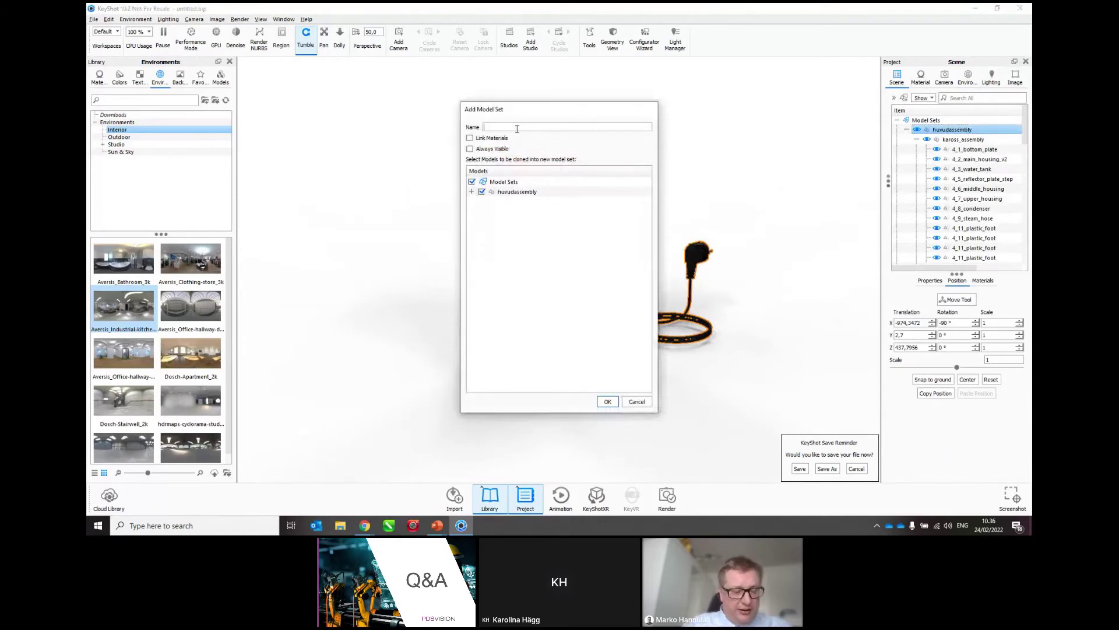
type("For ")
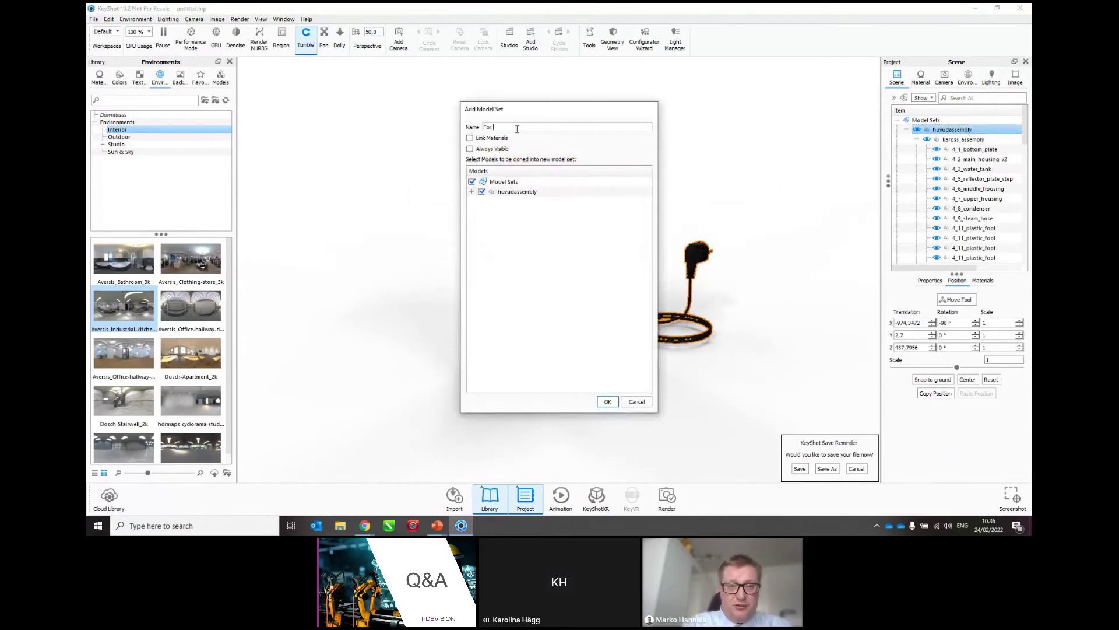
type("User ")
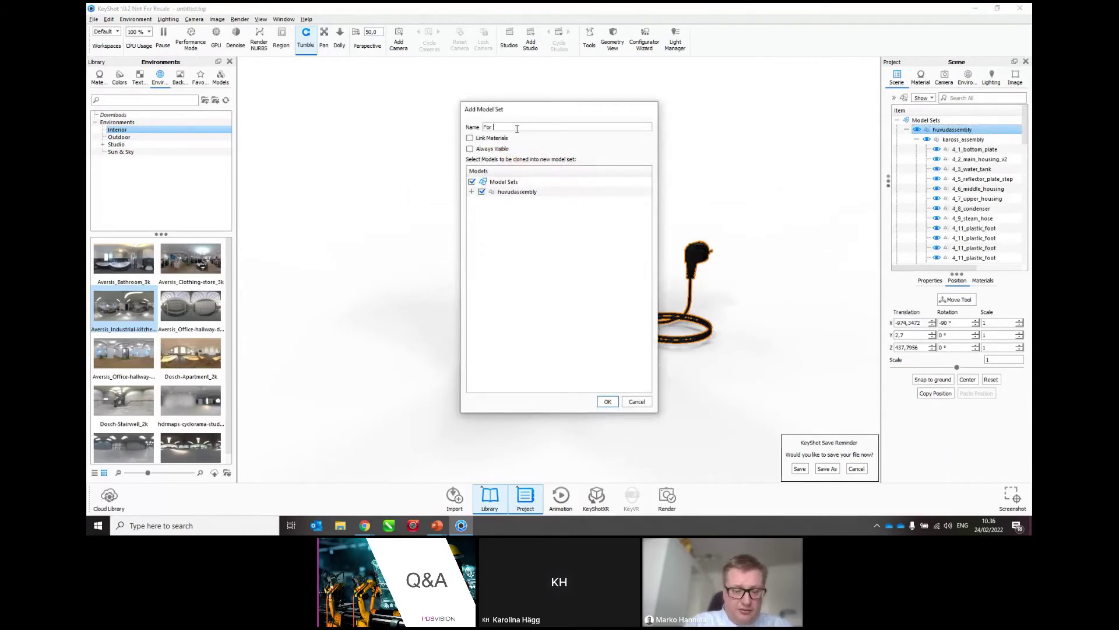
type("Man")
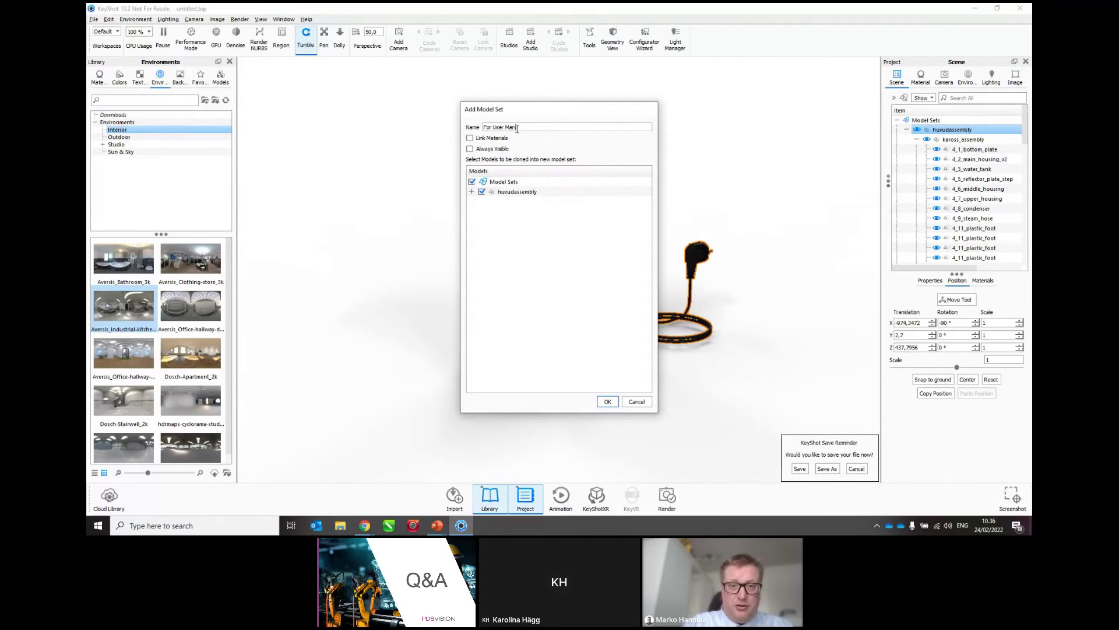
type("ual")
key("Return")
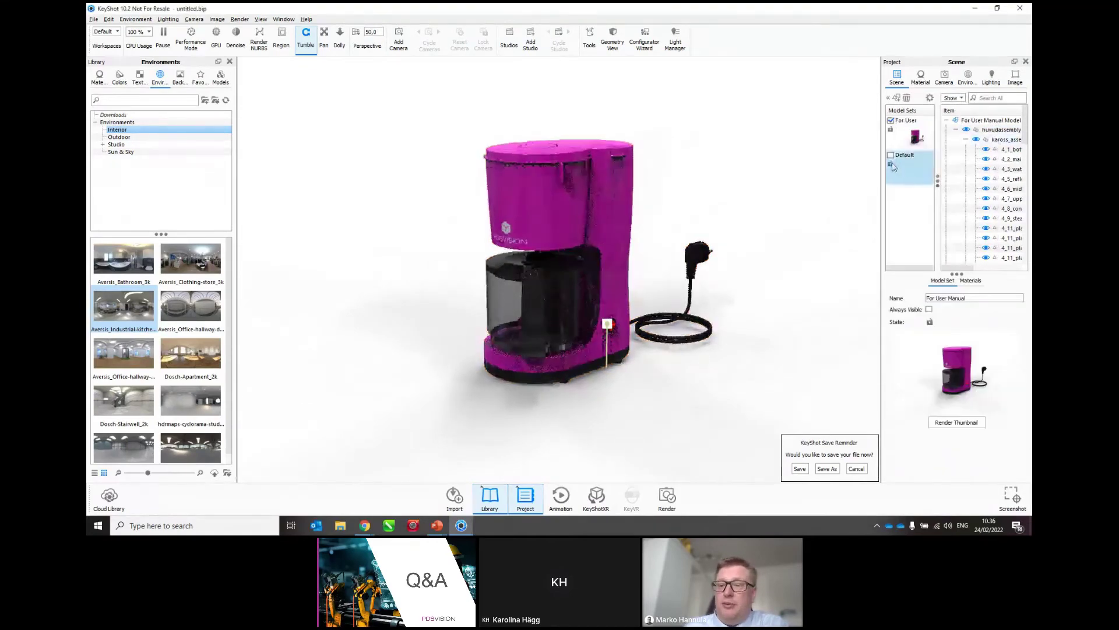
left_click(892, 168)
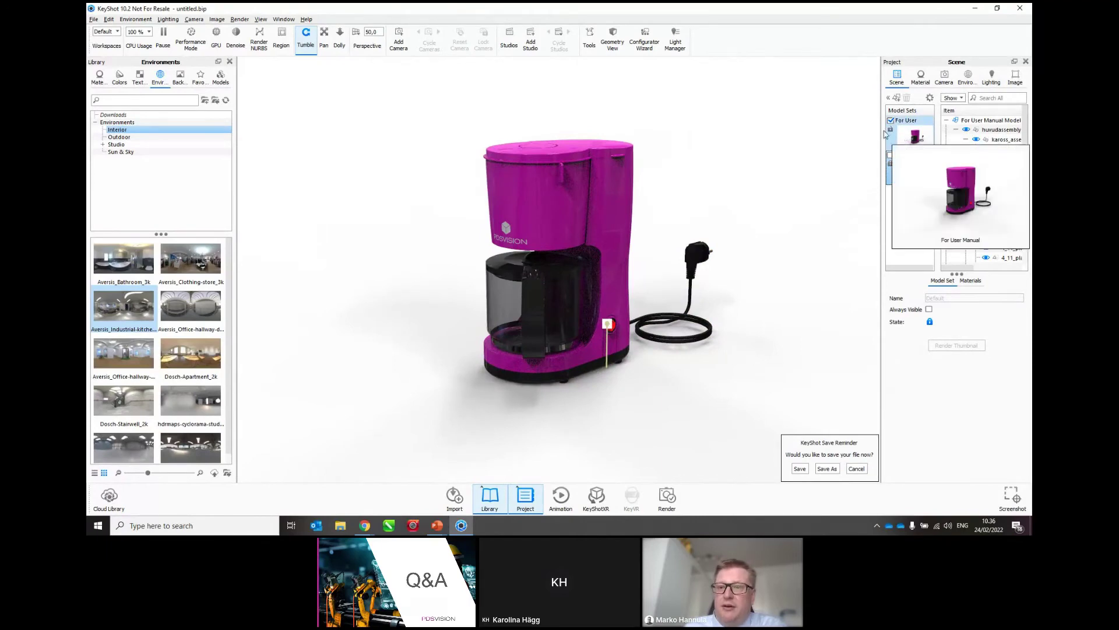
Move the glass jug assembly about 210 mm along X out of the machine and snap it to the ground, with Performance Mode on
left_click(966, 140)
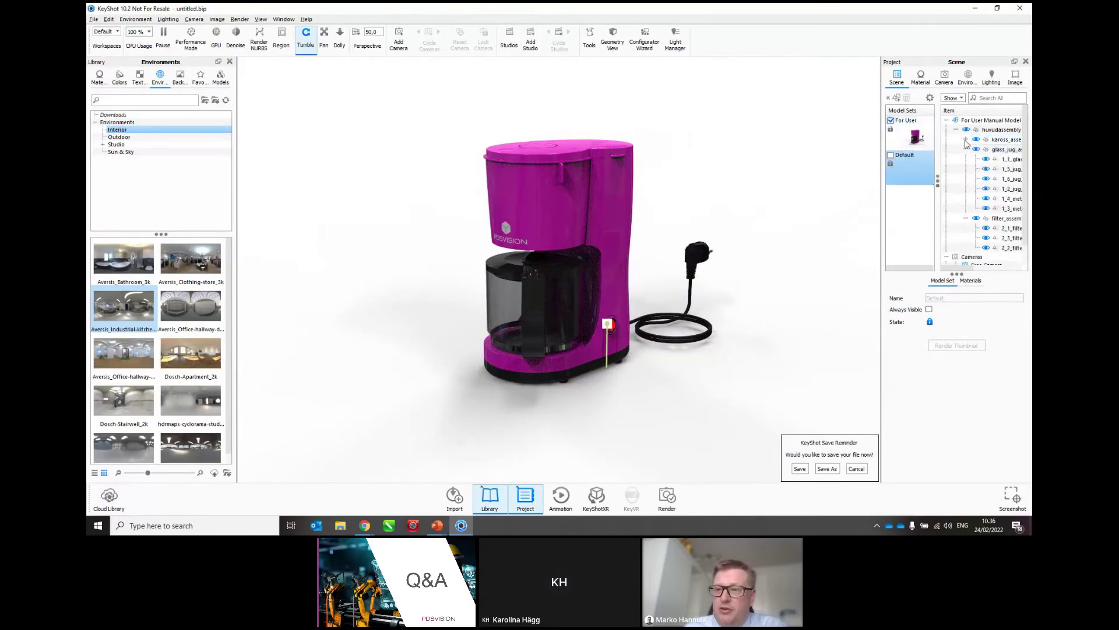
left_click(966, 149)
left_click(1005, 150)
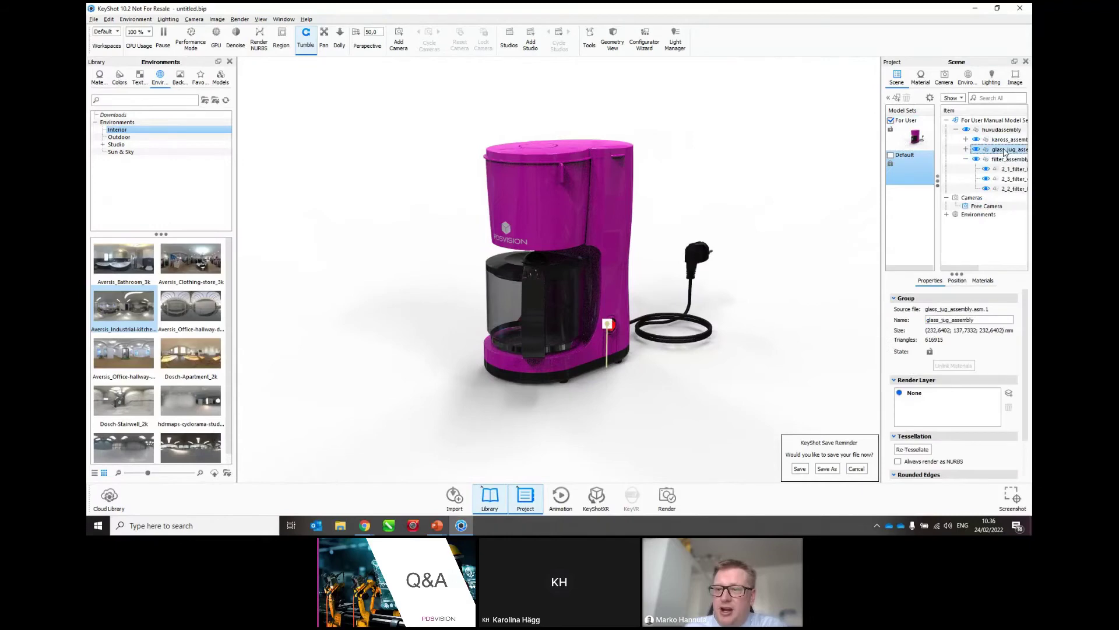
right_click(1005, 150)
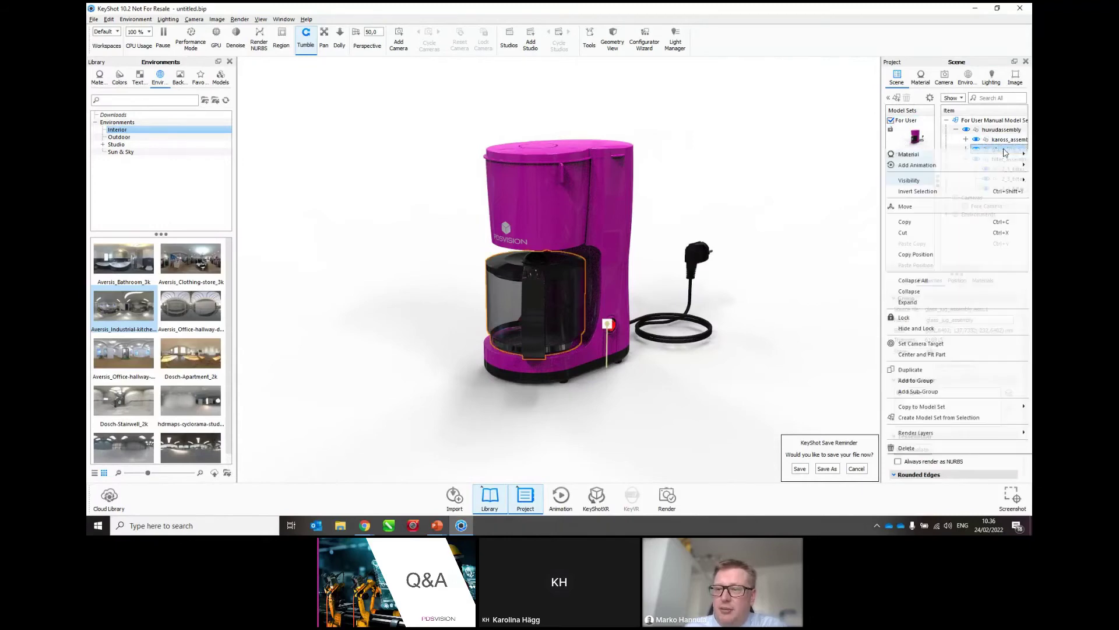
left_click(931, 206)
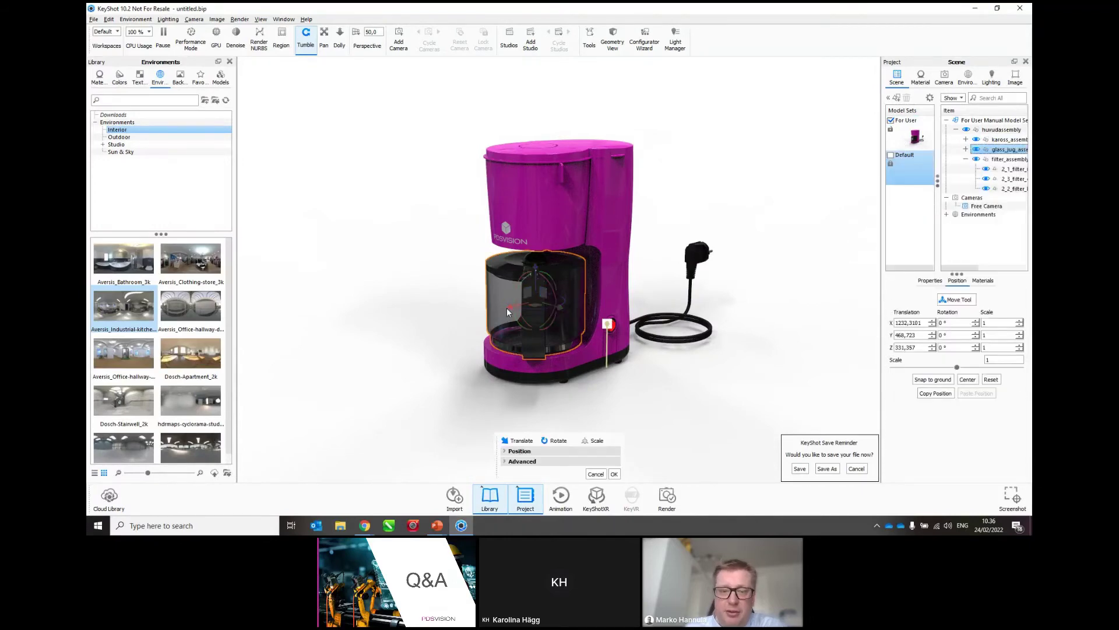
left_click_drag(507, 309, 383, 343)
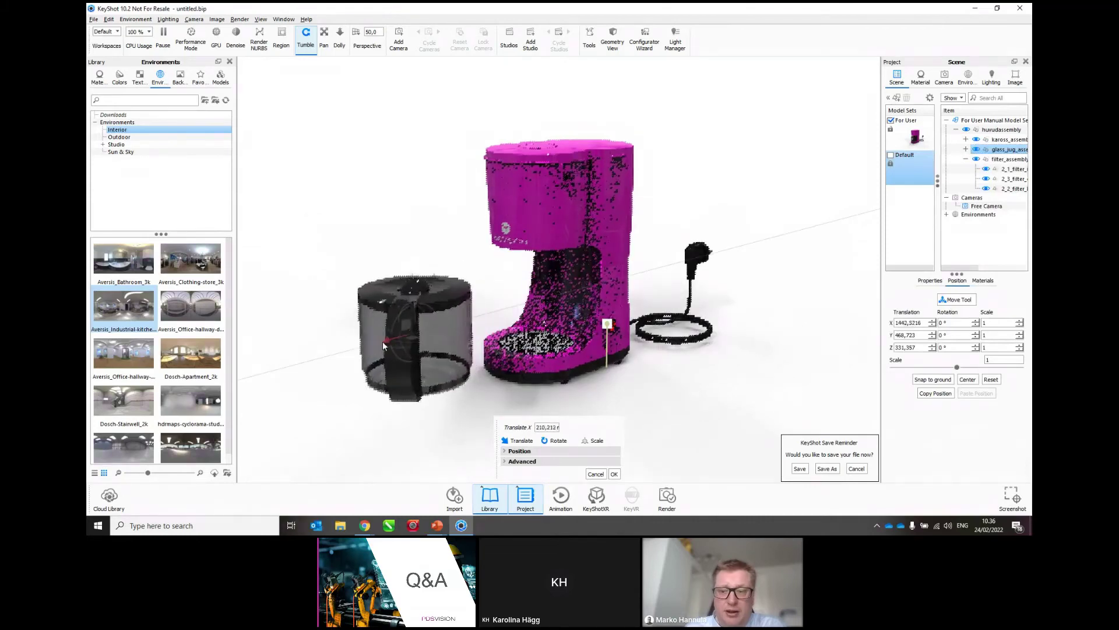
left_click(939, 379)
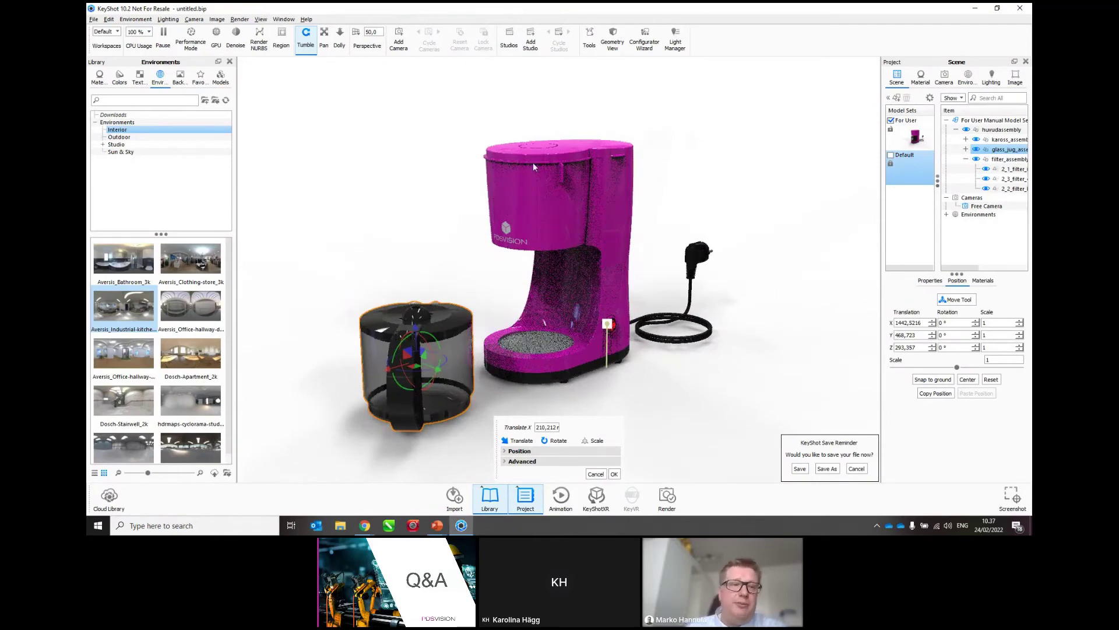
left_click(190, 36)
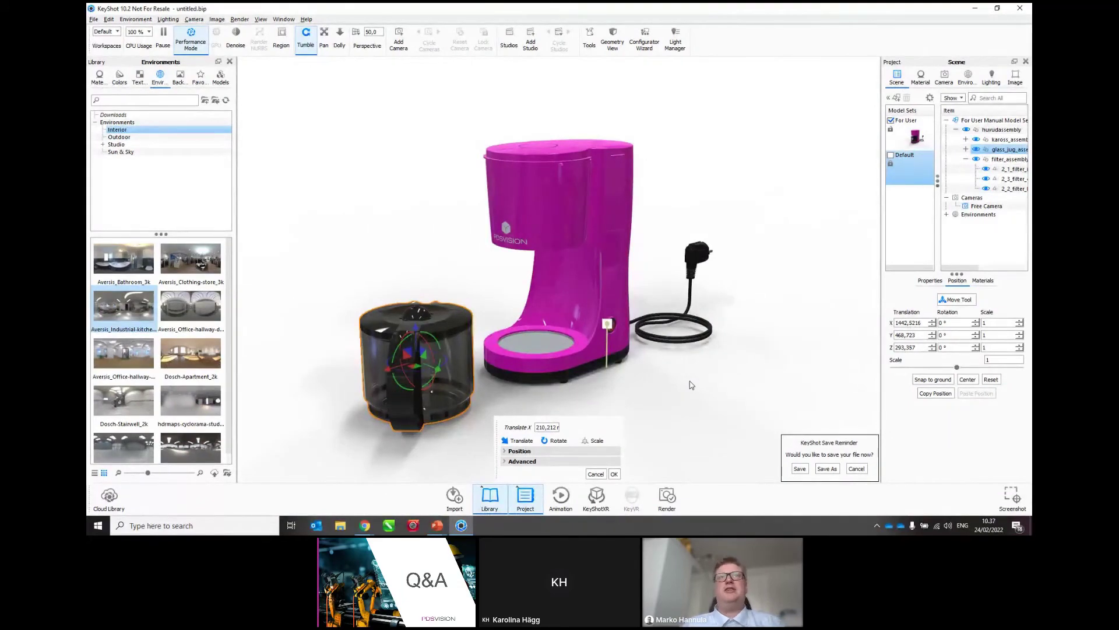
left_click(614, 474)
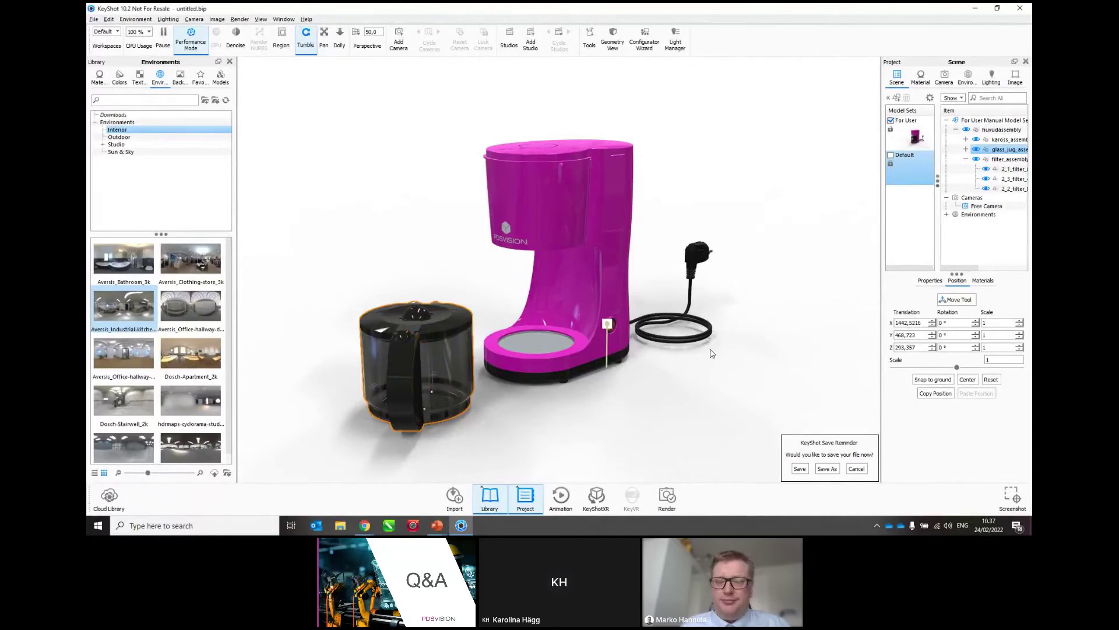
Apply the Toon Shaded White material to the whole huvudassembly in the For User Manual model set
left_click(100, 76)
scroll(166, 188, "down", 4)
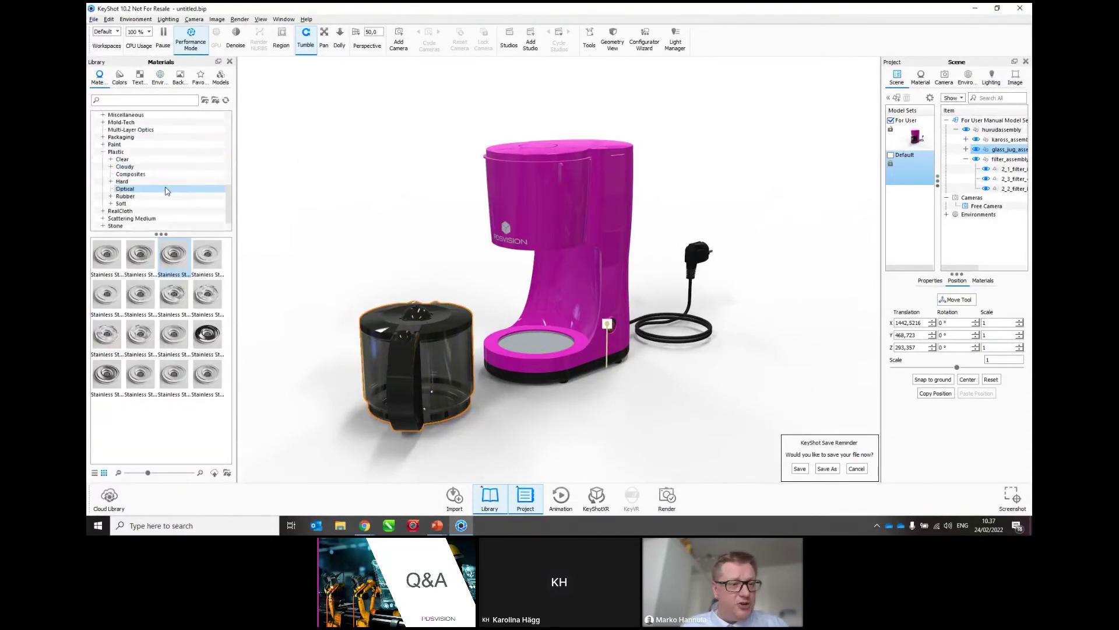
scroll(166, 191, "down", 1)
left_click(146, 204)
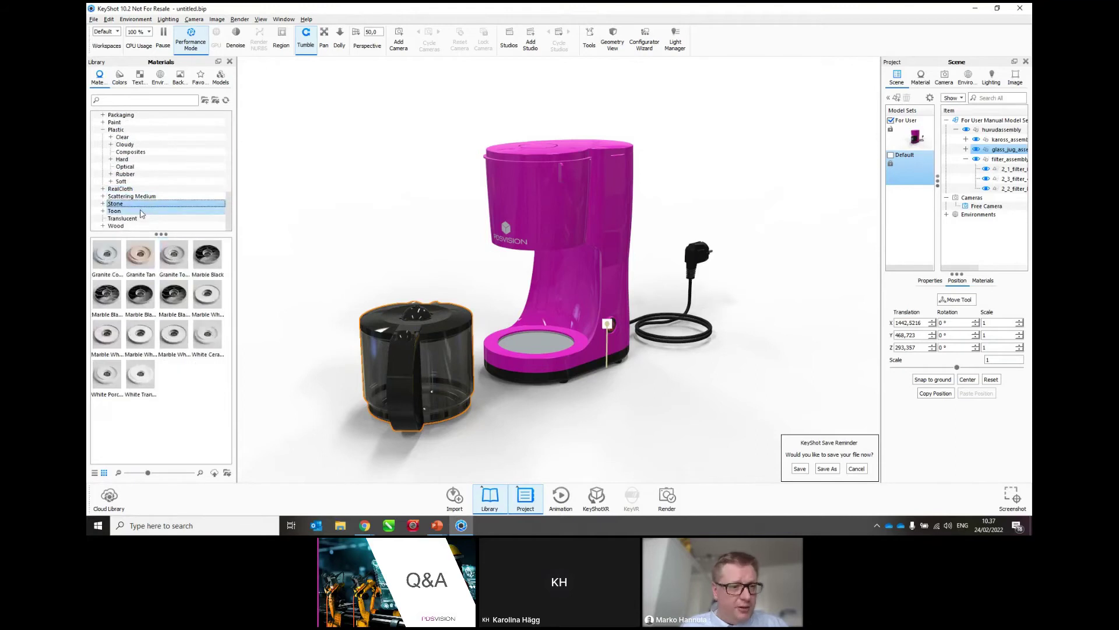
left_click(141, 211)
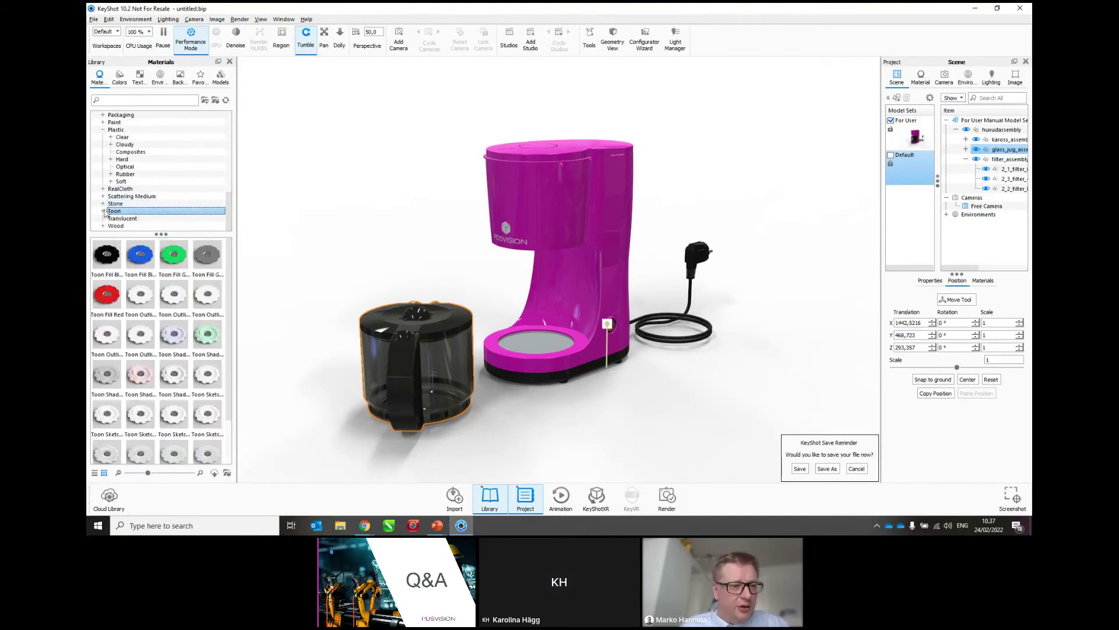
left_click(103, 211)
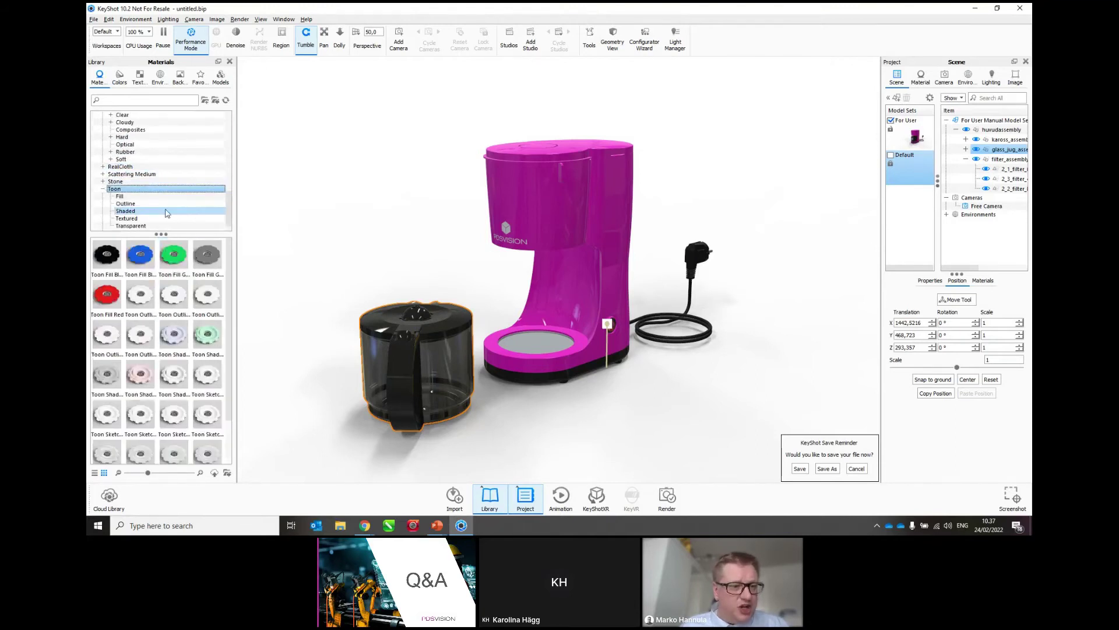
left_click(166, 211)
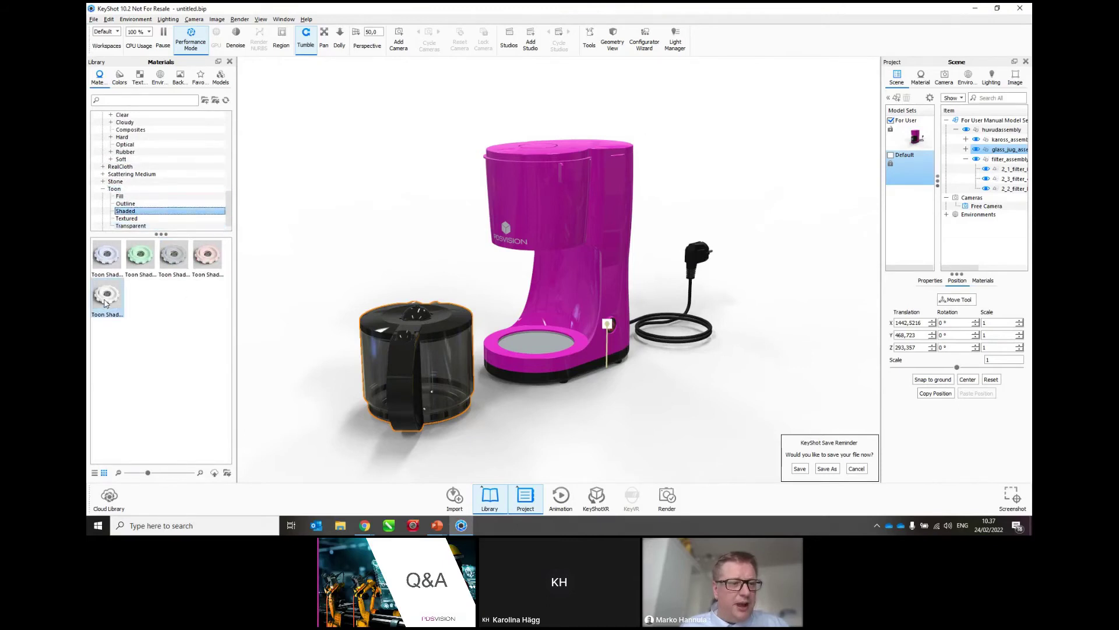
mouse_move(105, 302)
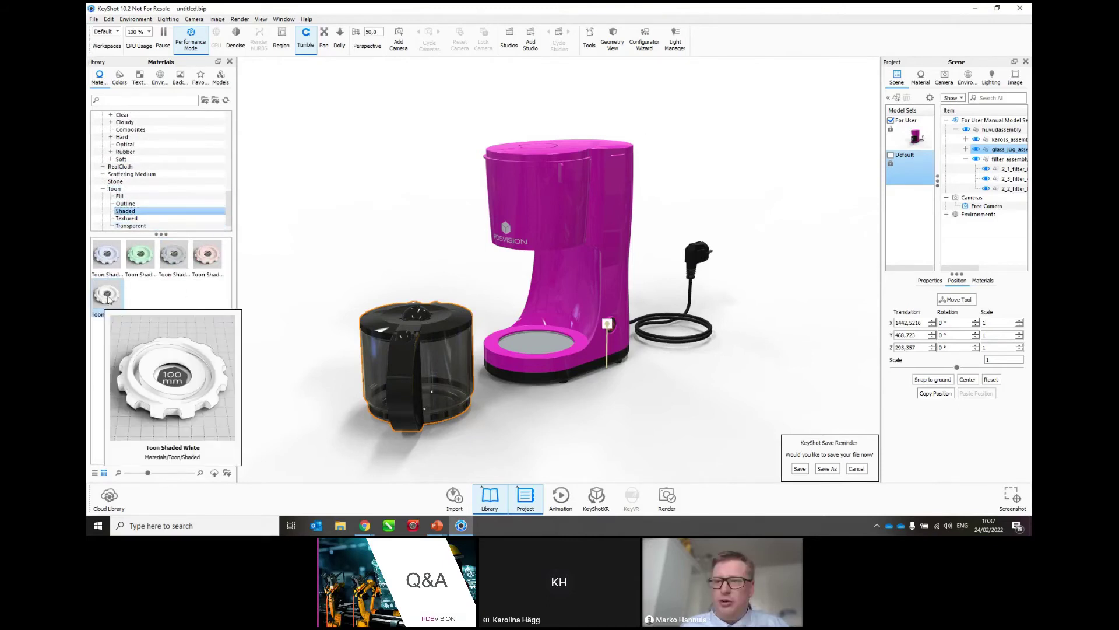
mouse_move(107, 298)
left_mouse_down()
mouse_move(627, 266)
mouse_move(993, 152)
mouse_move(999, 133)
left_mouse_up()
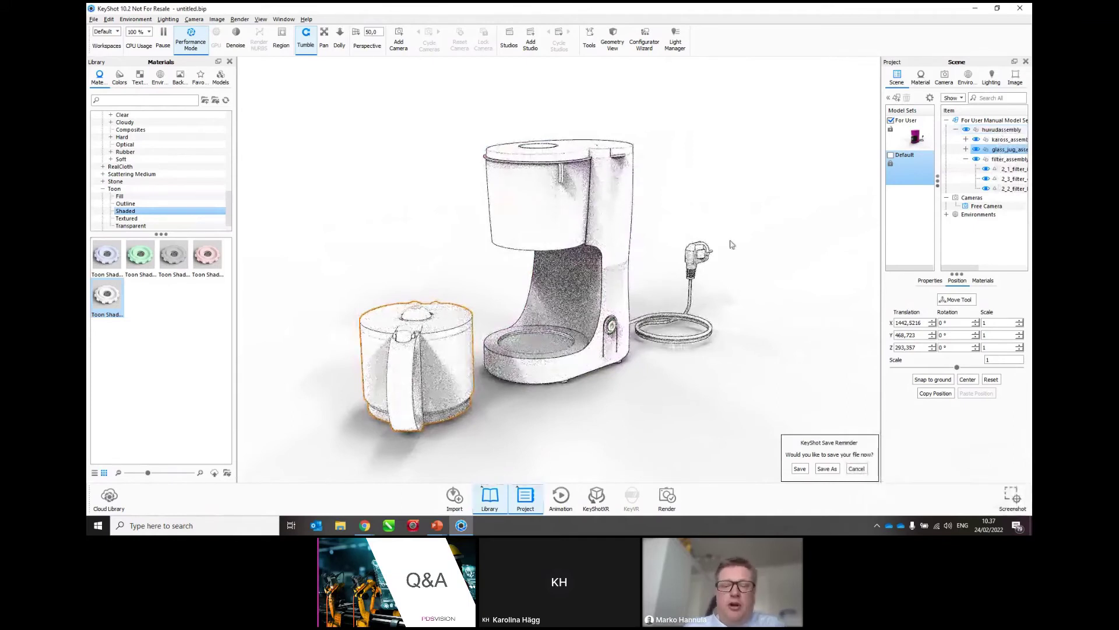
Apply the Hot Parts material from the Miscellaneous category to the heating plate and the glass of the jug
left_click(537, 341)
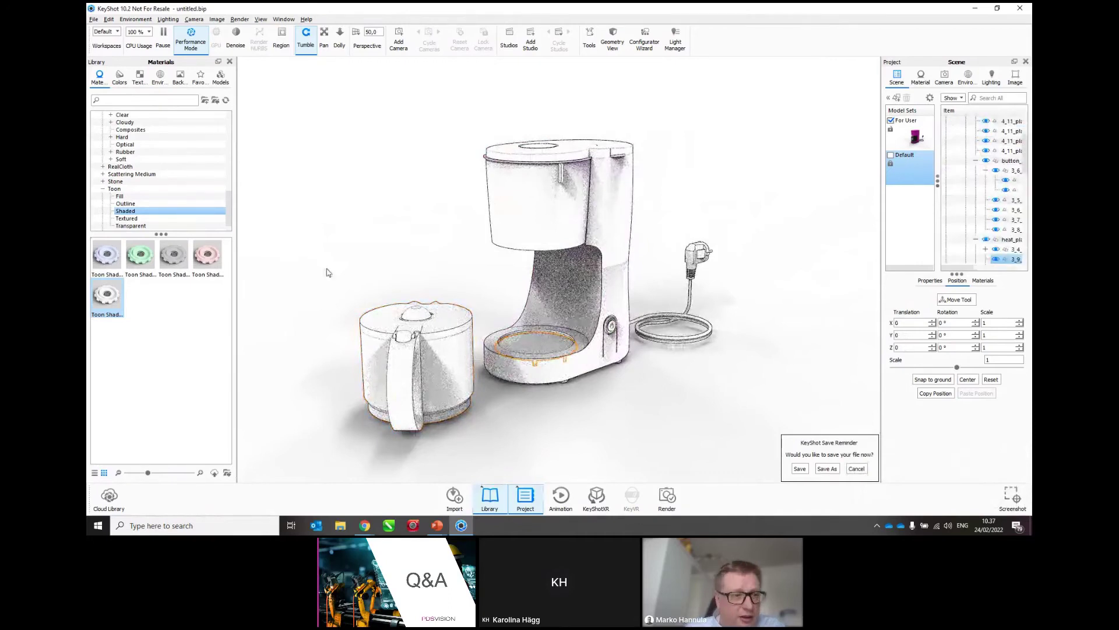
scroll(179, 190, "up", 2)
scroll(175, 184, "up", 2)
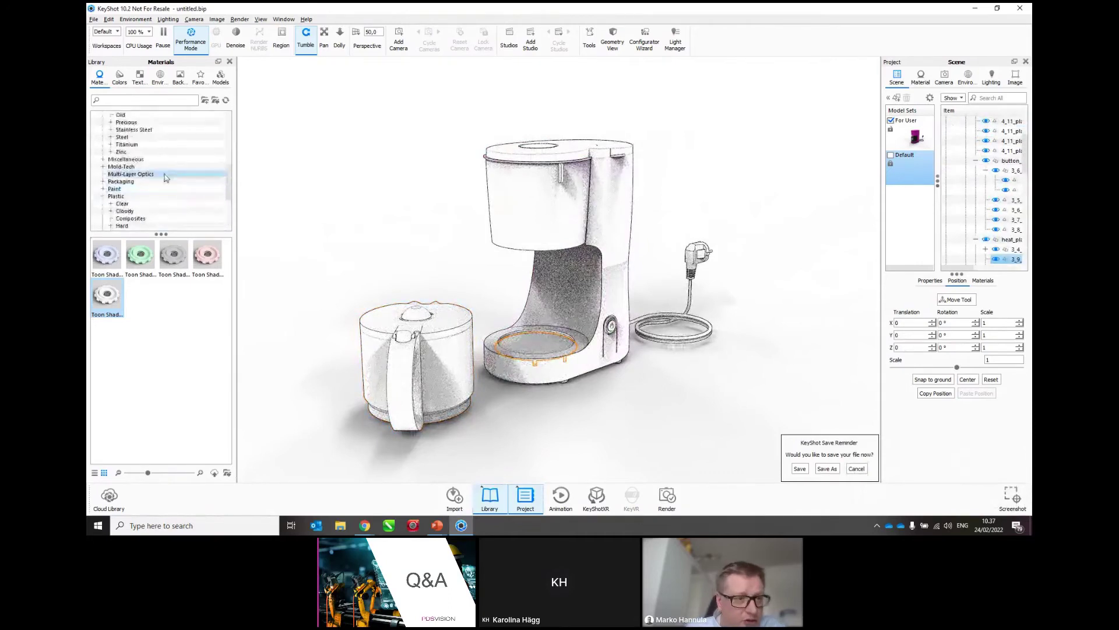
left_click(157, 162)
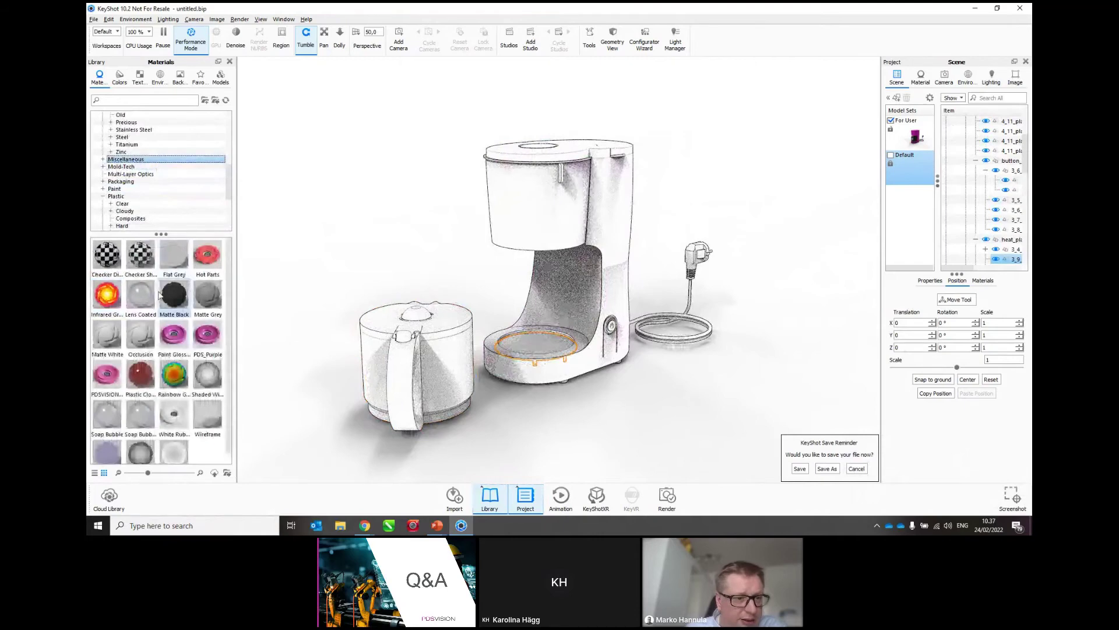
left_click_drag(109, 300, 976, 230)
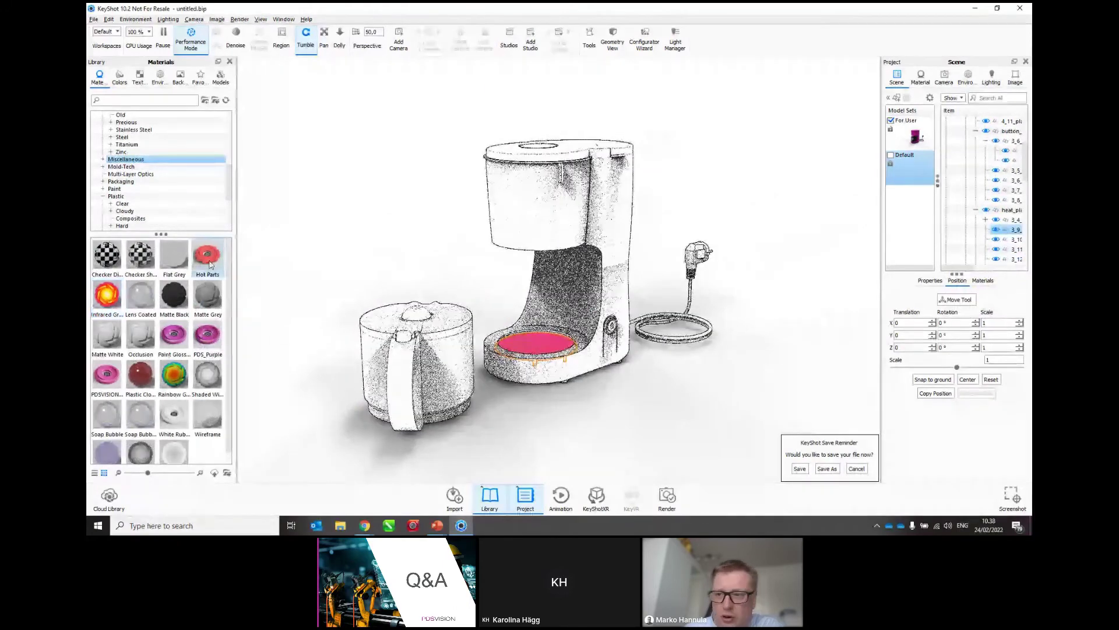
left_click_drag(207, 255, 1013, 230)
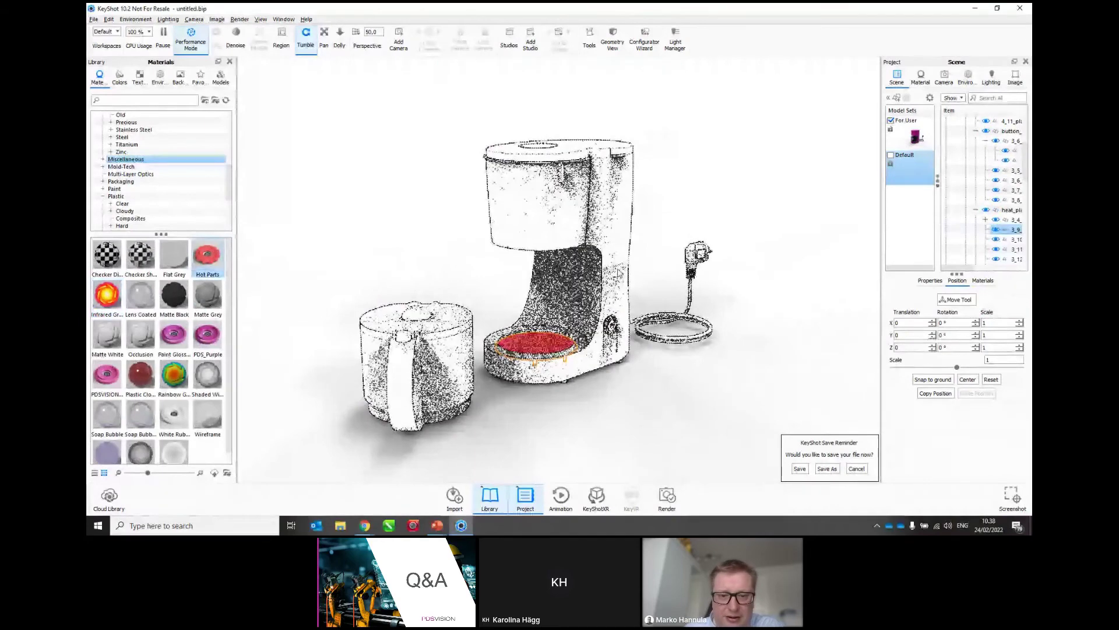
left_click(190, 48)
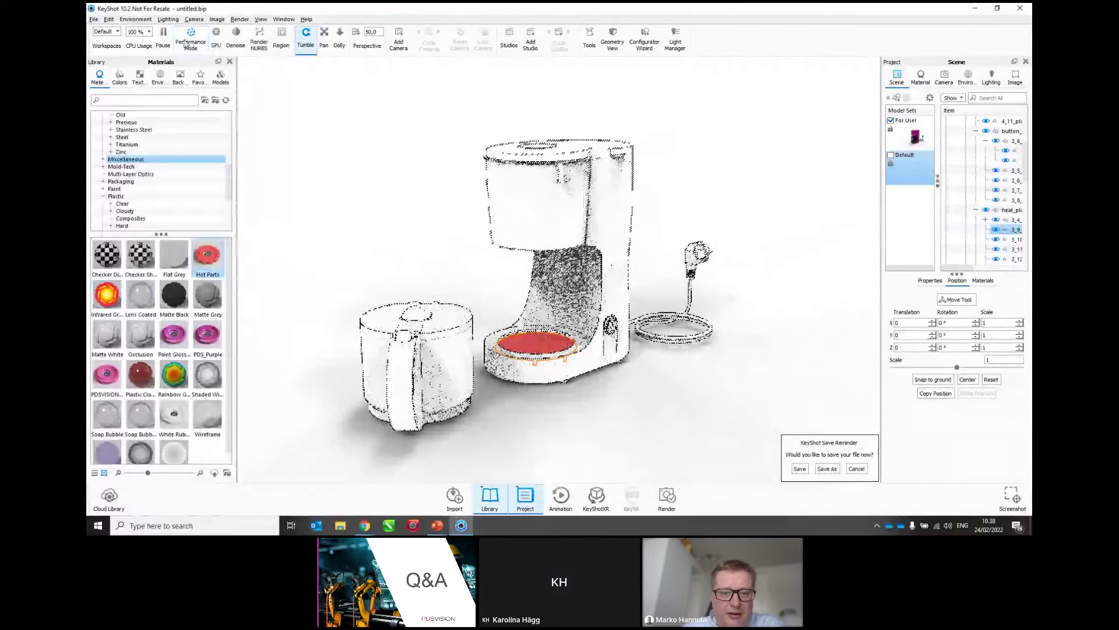
left_click(187, 44)
left_click(436, 365)
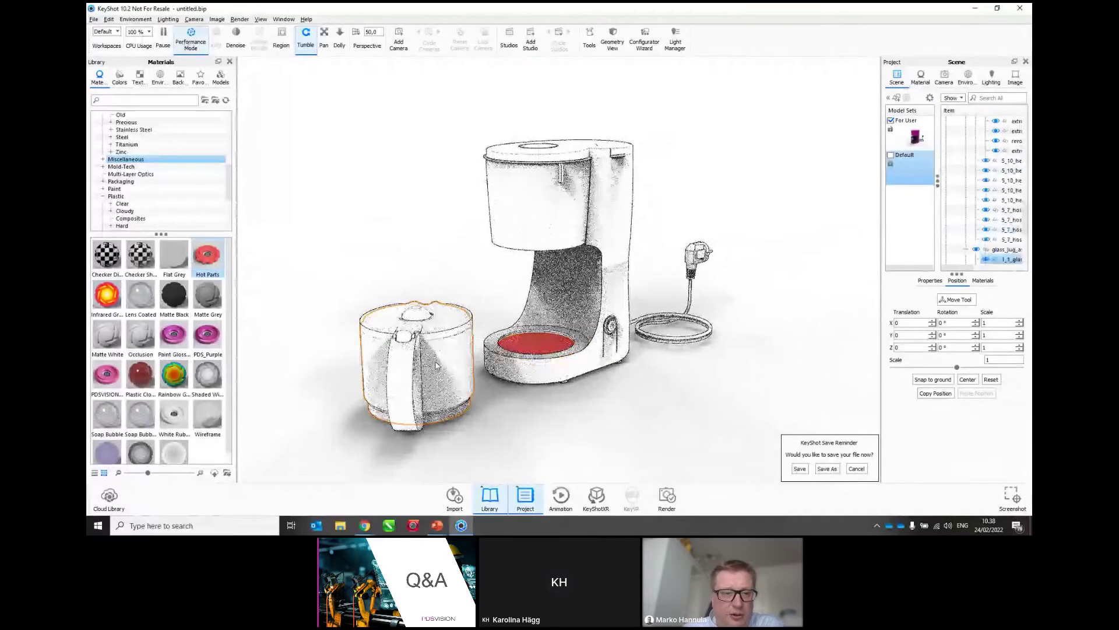
left_click_drag(208, 254, 990, 259)
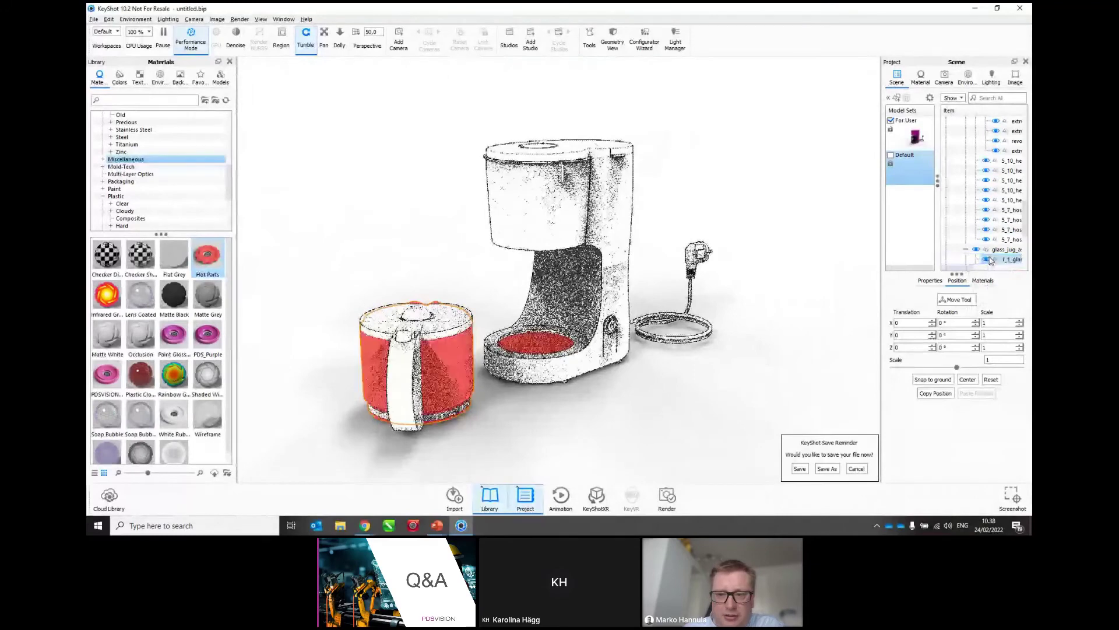
Apply the Toon Transparent Black material to the outer filter holder and turn Performance Mode off
left_click(522, 189)
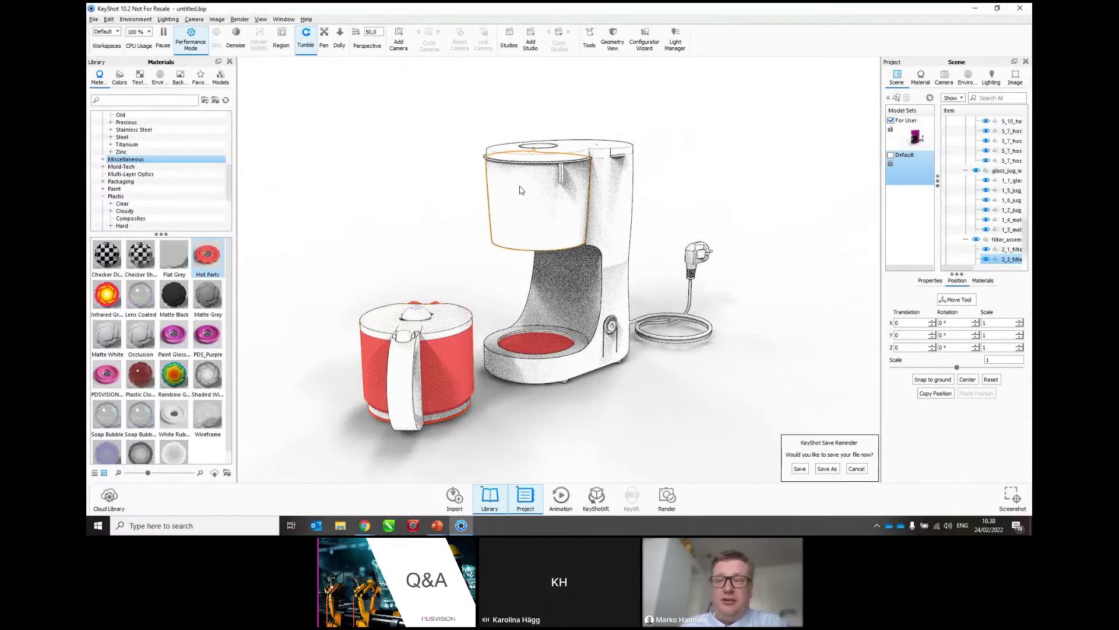
scroll(1004, 220, "down", 2)
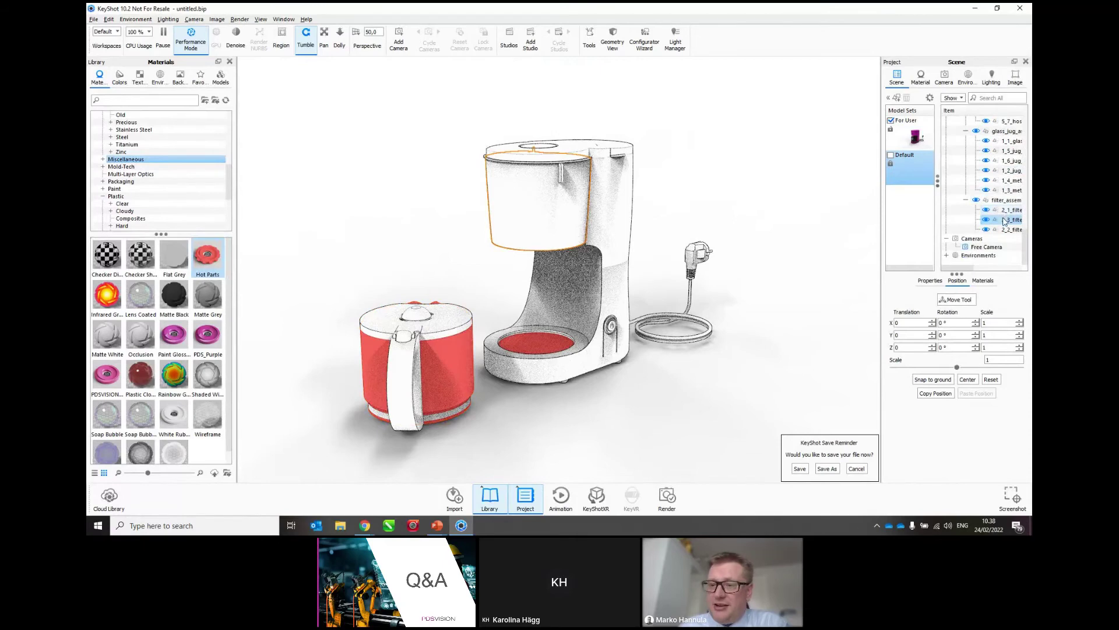
mouse_move(1004, 221)
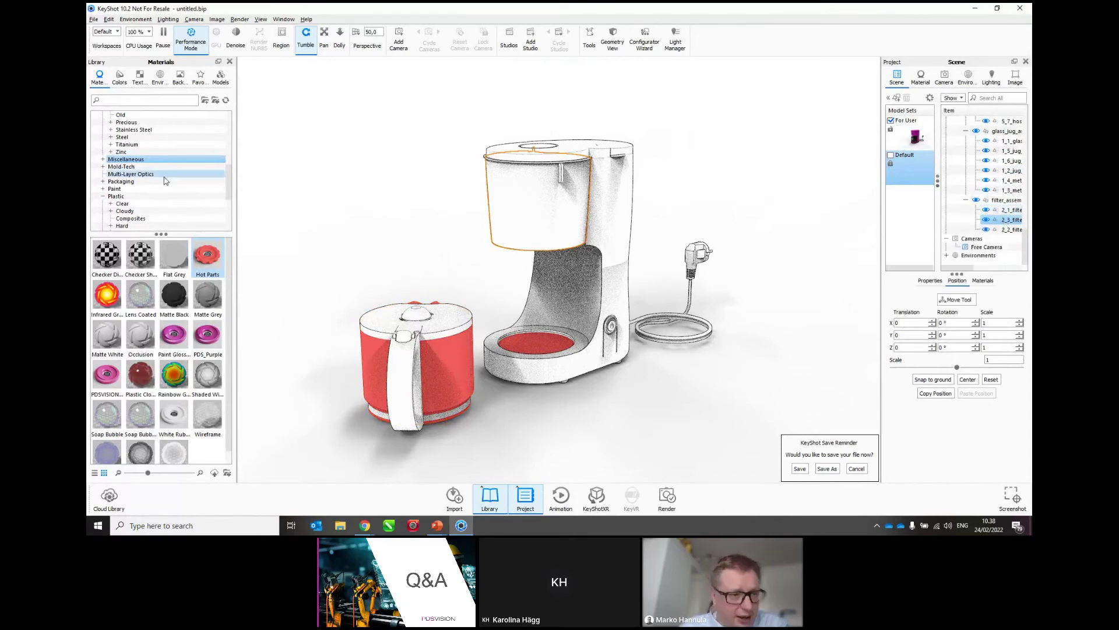
scroll(164, 180, "down", 1)
scroll(164, 181, "down", 4)
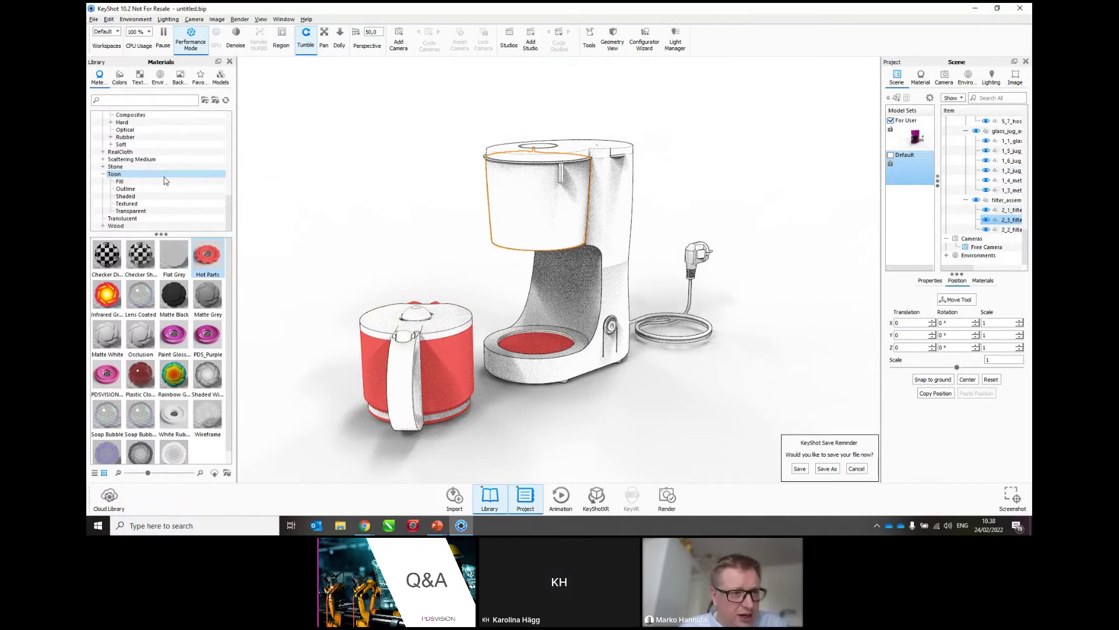
left_click(150, 212)
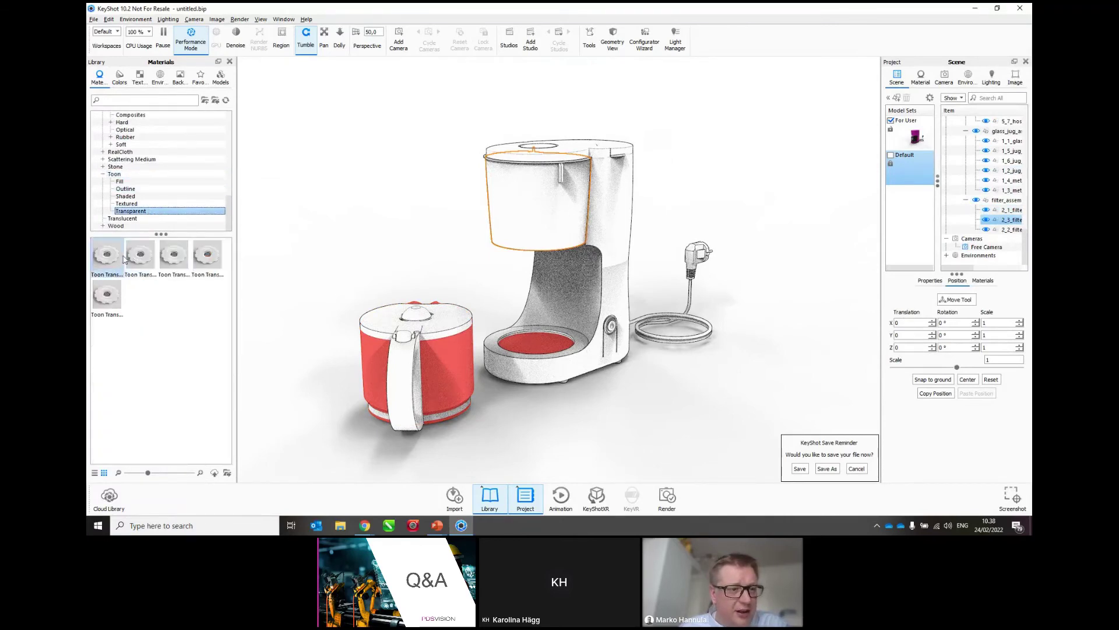
mouse_move(114, 263)
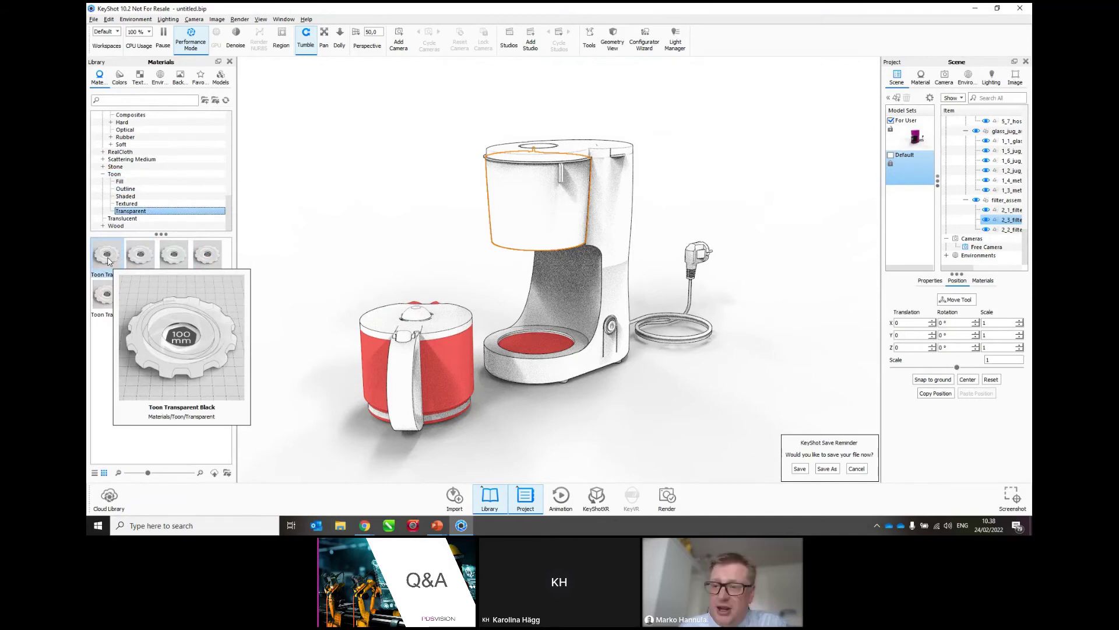
left_click_drag(108, 260, 1002, 225)
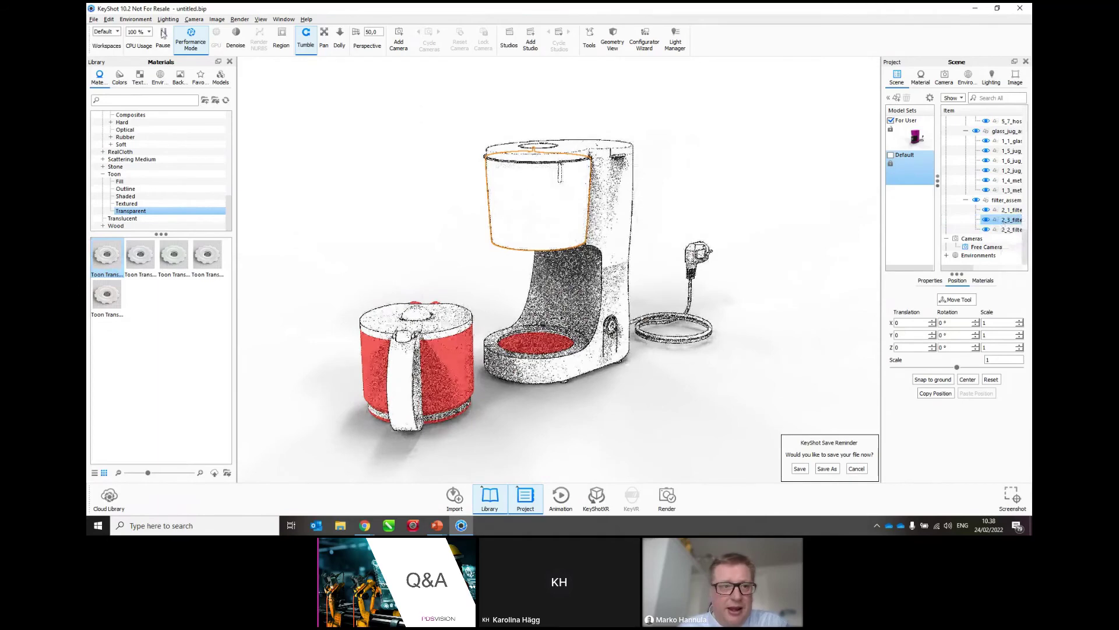
key("alt+p")
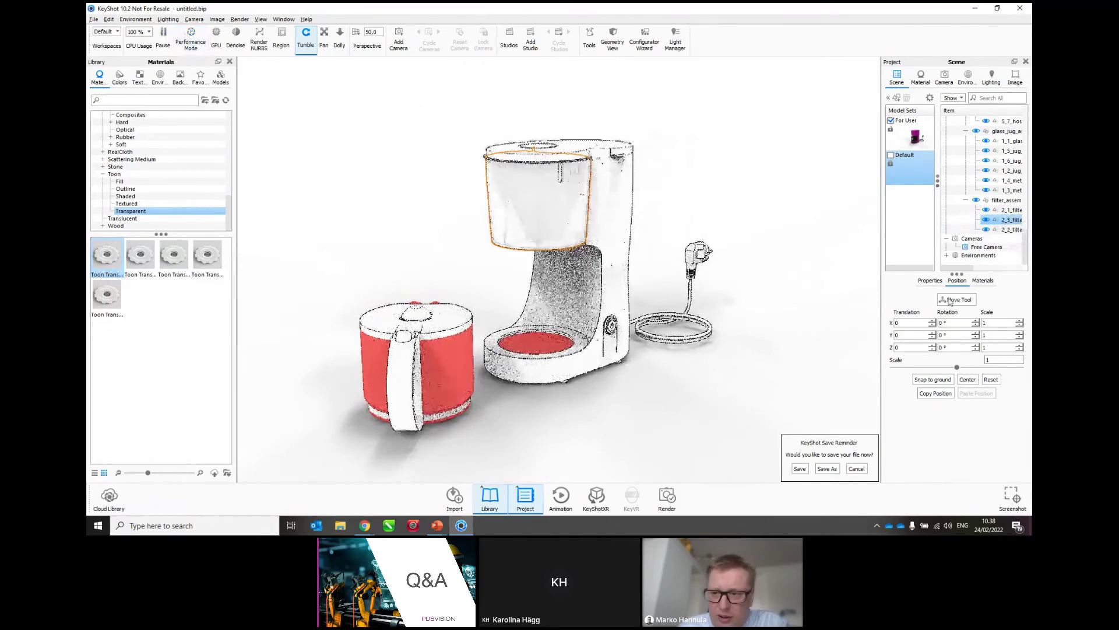
Raise the transparency of the outer filter holder's Toon Transparent Black material to about 0.912
left_click(1009, 224)
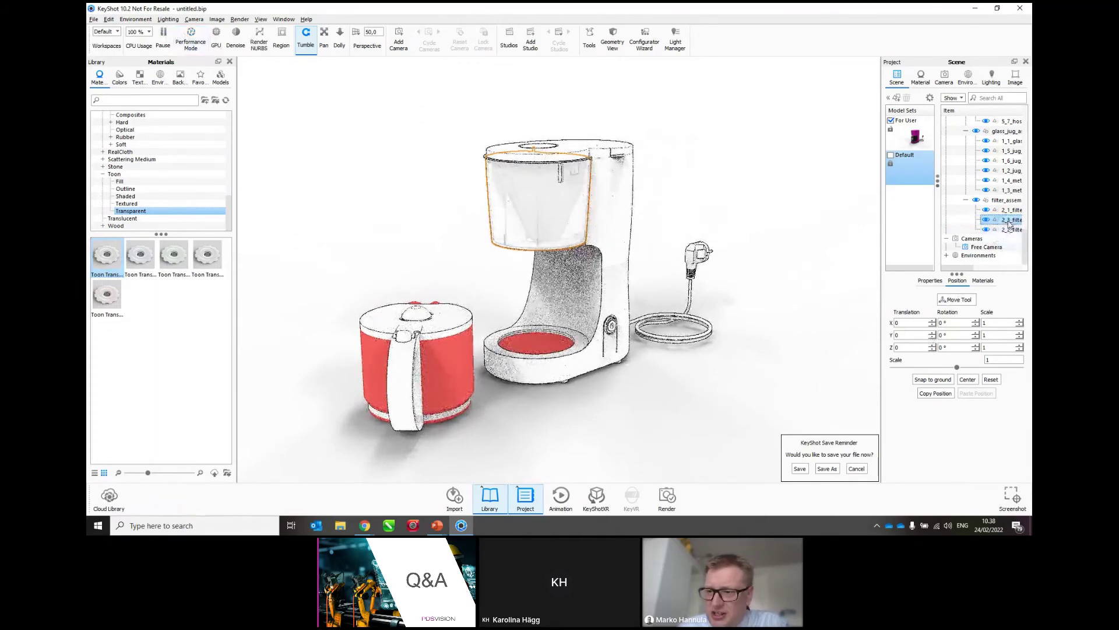
double_click(1009, 224)
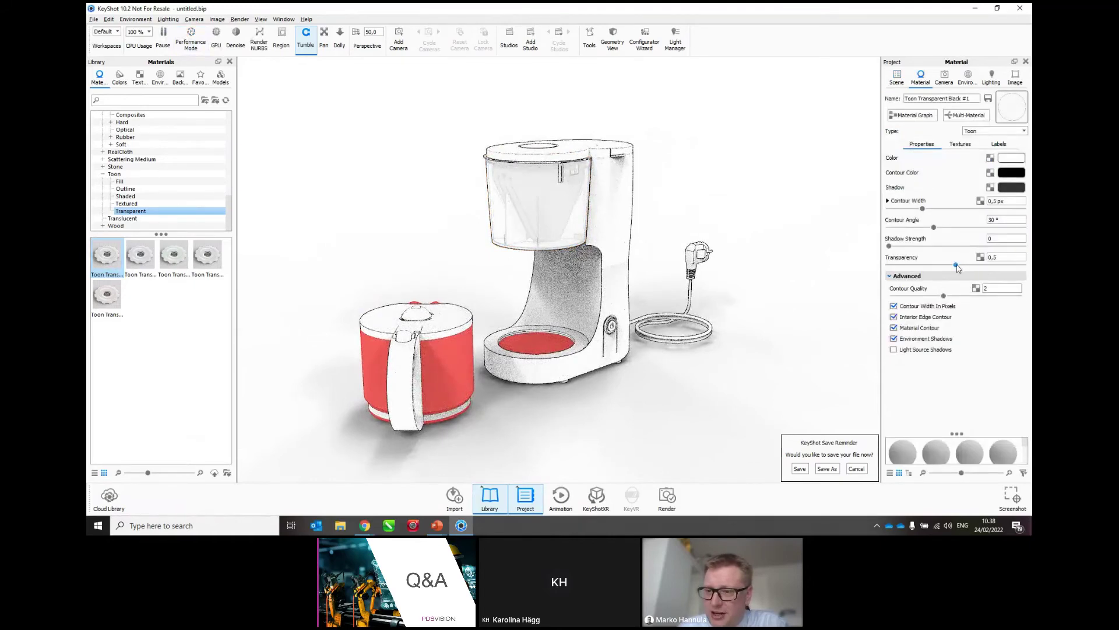
left_click_drag(956, 265, 1013, 272)
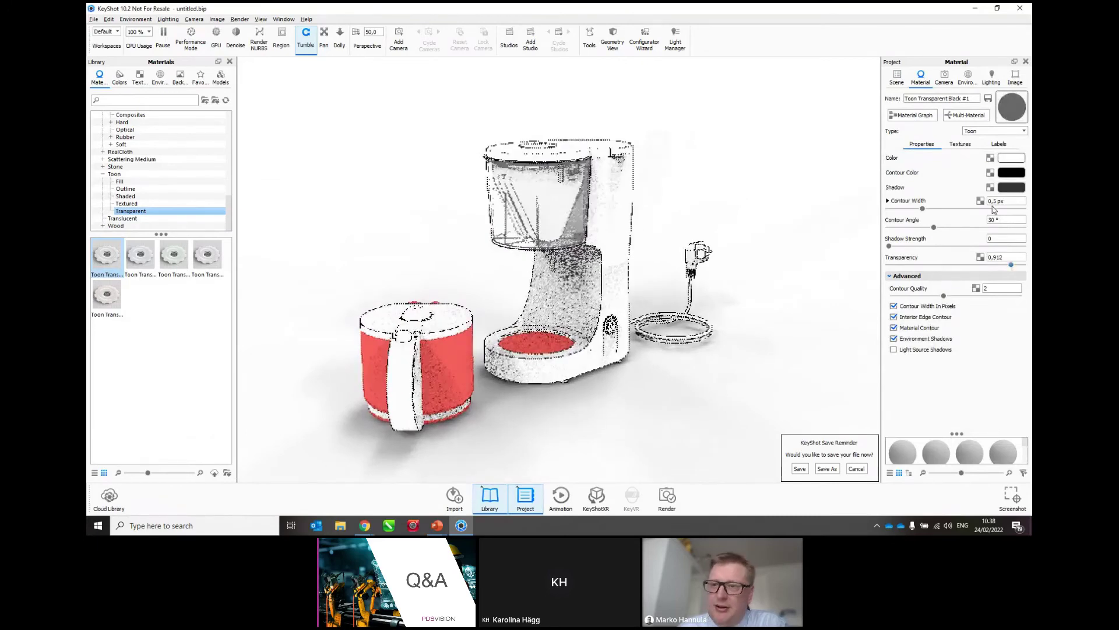
Apply the Hot Parts material from the Miscellaneous category to the inner filter funnel in the filter assembly
left_click(896, 79)
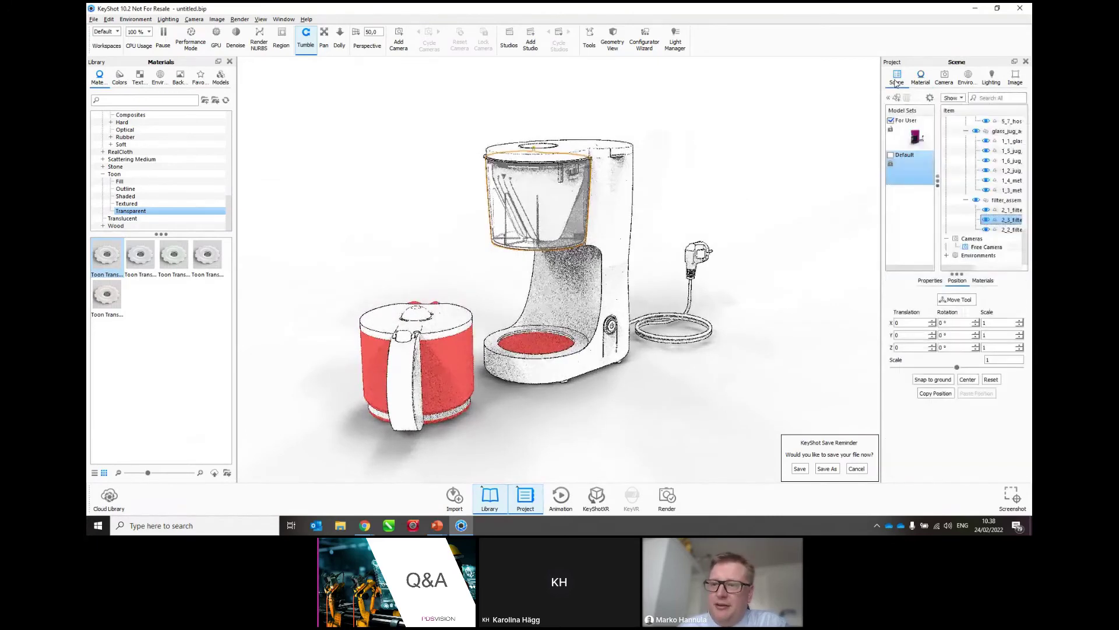
left_click(1005, 231)
left_click(1012, 210)
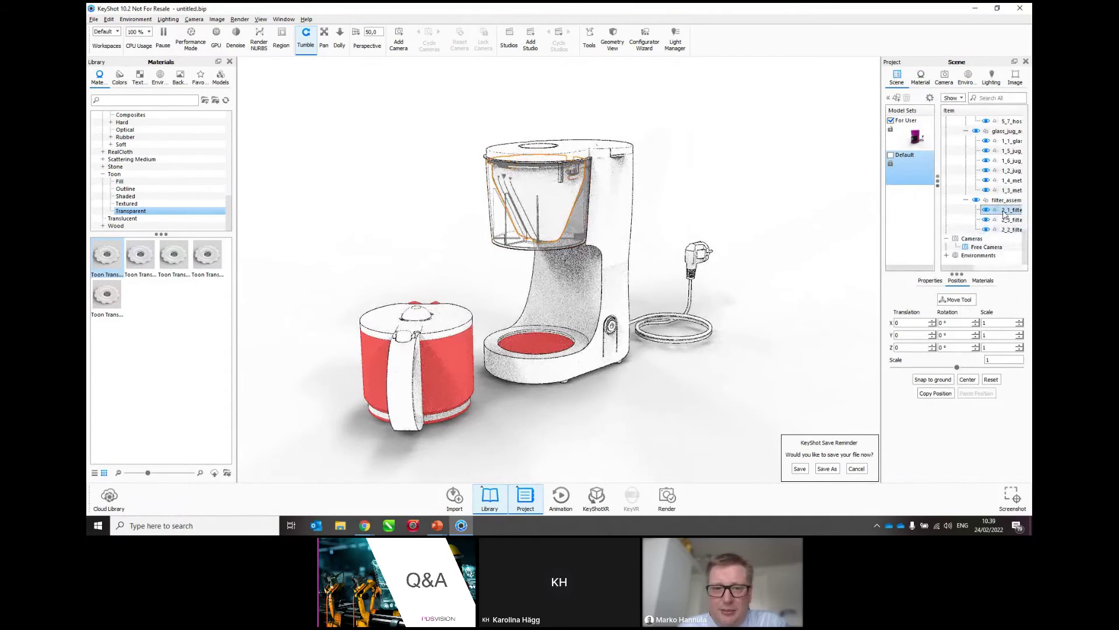
scroll(165, 154, "up", 2)
scroll(165, 146, "up", 3)
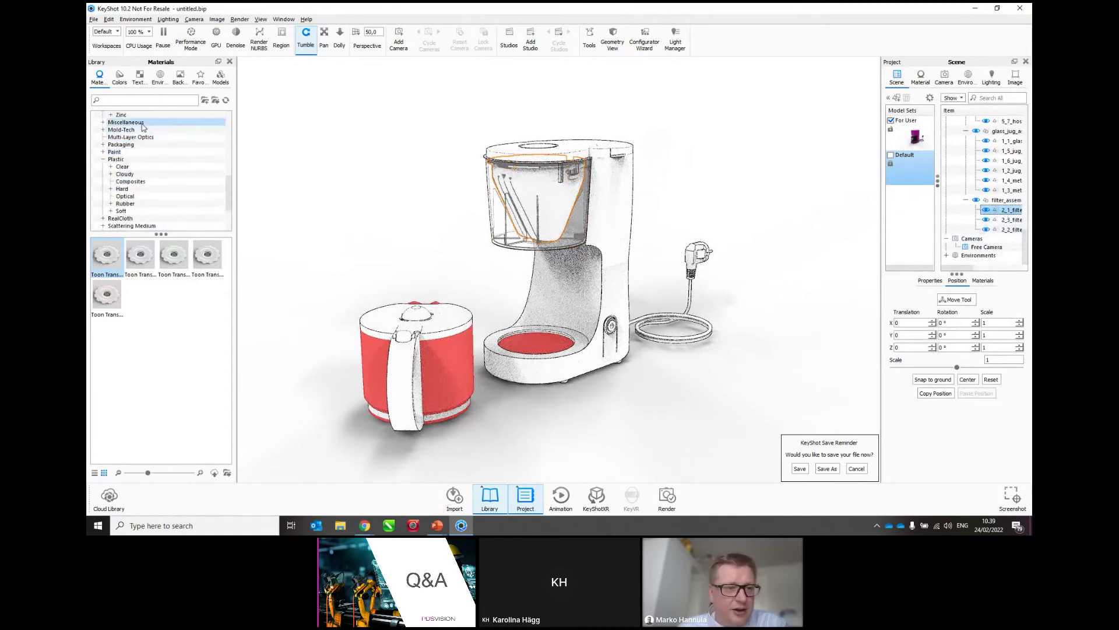
left_click(140, 122)
left_click_drag(207, 254, 1007, 220)
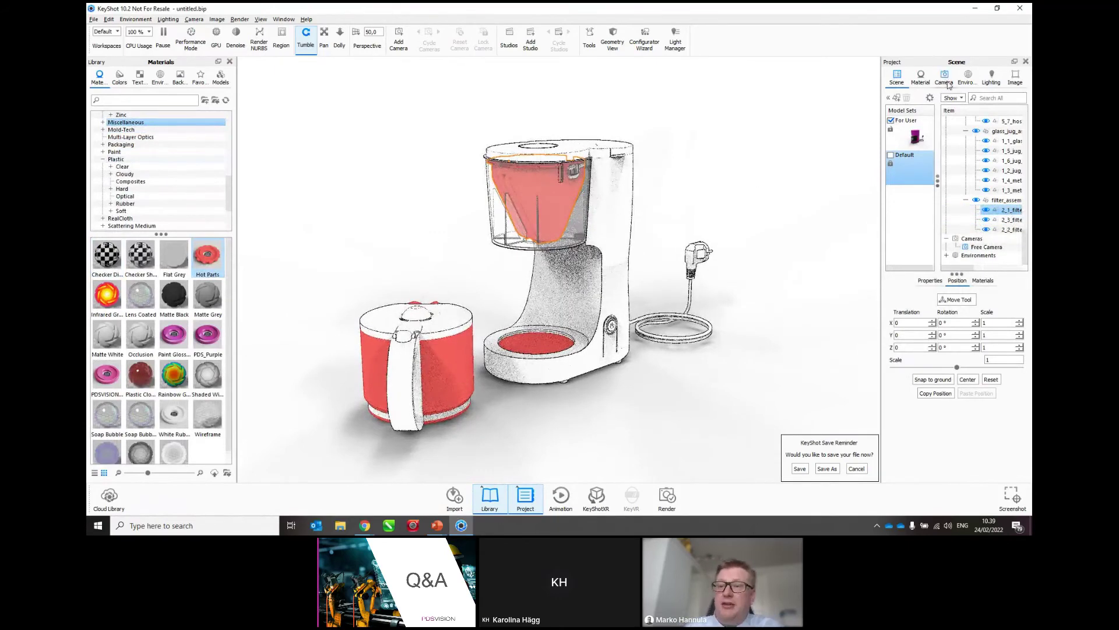
Turn off the environment's ground shadows and render a 1920 x 1272 px JPEG still image, enlarging the render output window
left_click(967, 78)
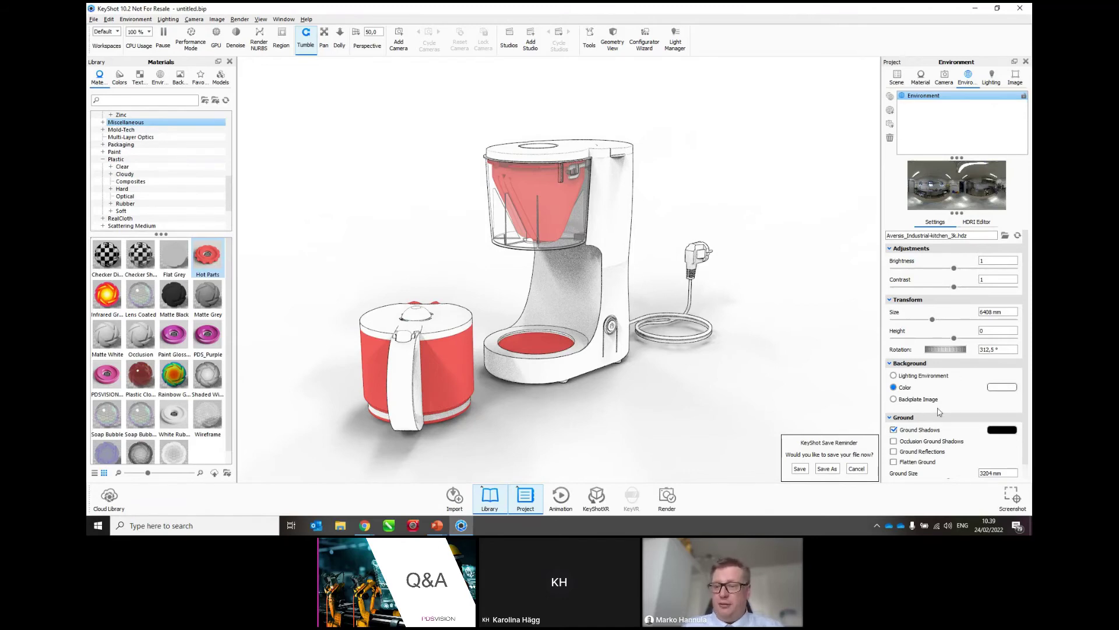
left_click(893, 429)
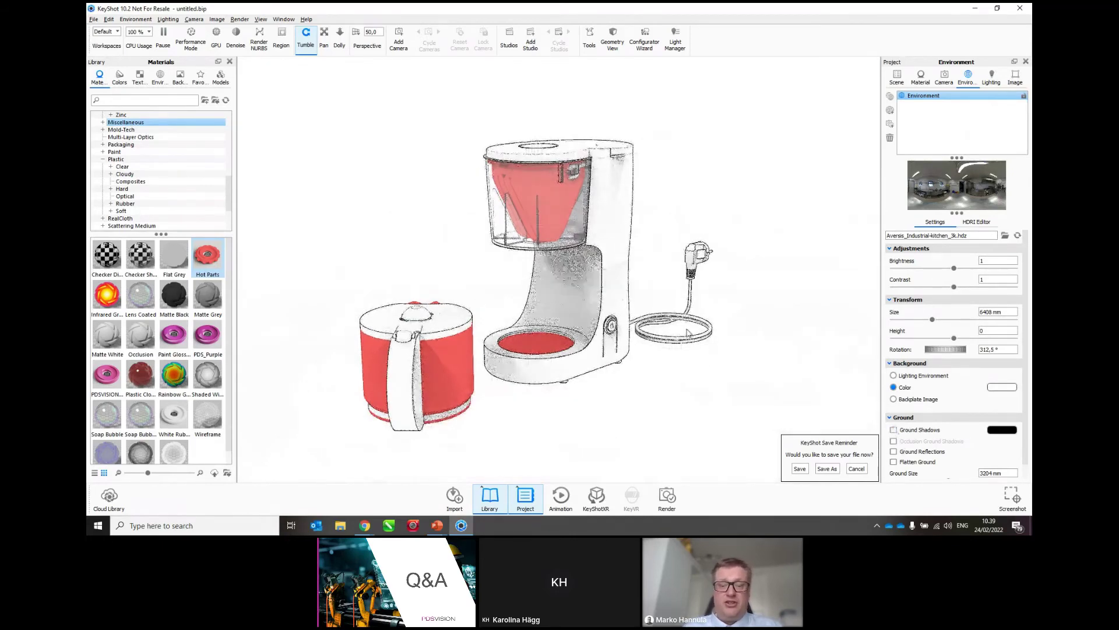
left_click(668, 497)
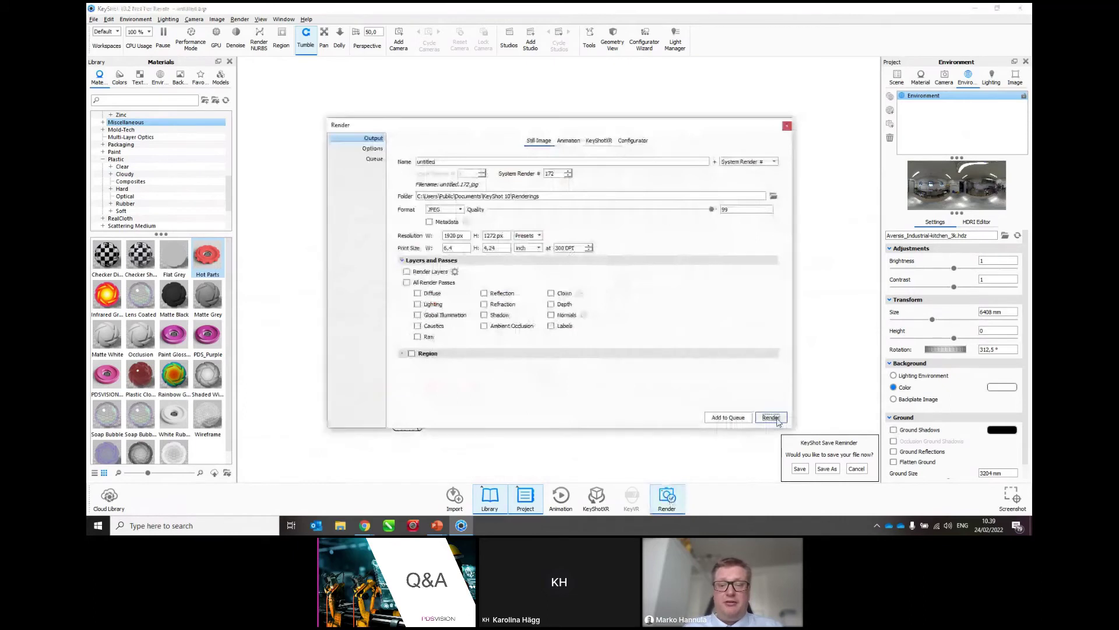
left_click(775, 418)
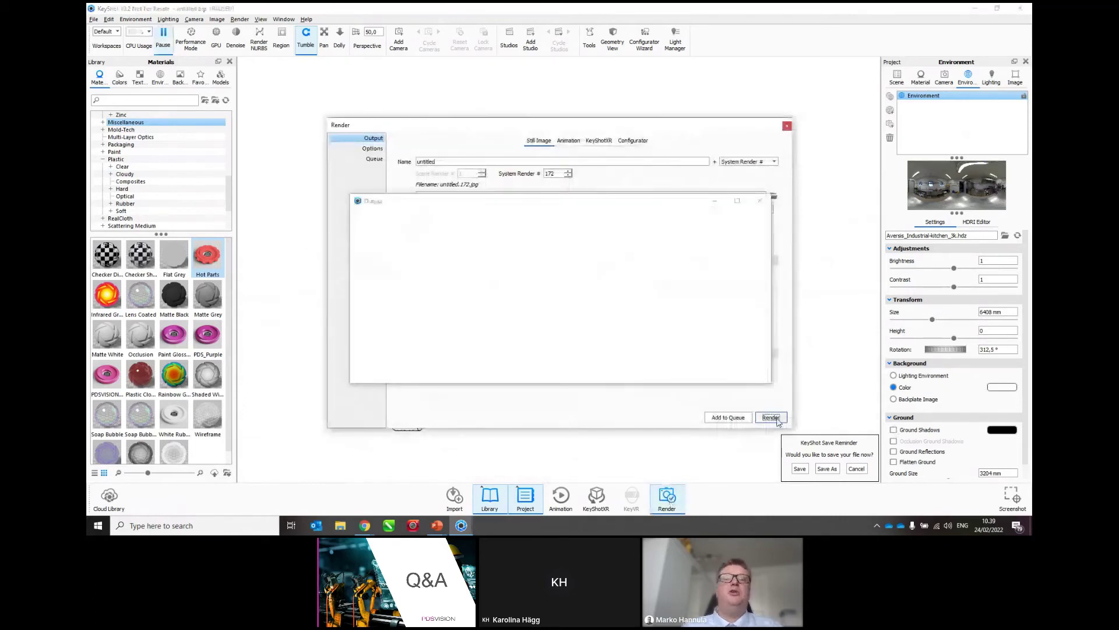
left_click(900, 201)
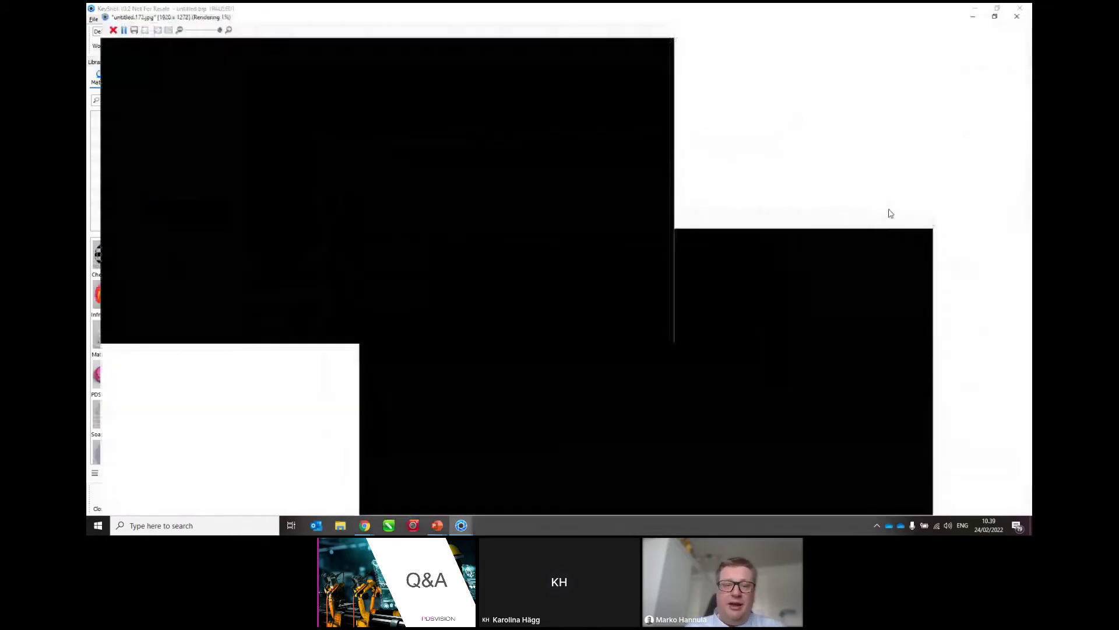
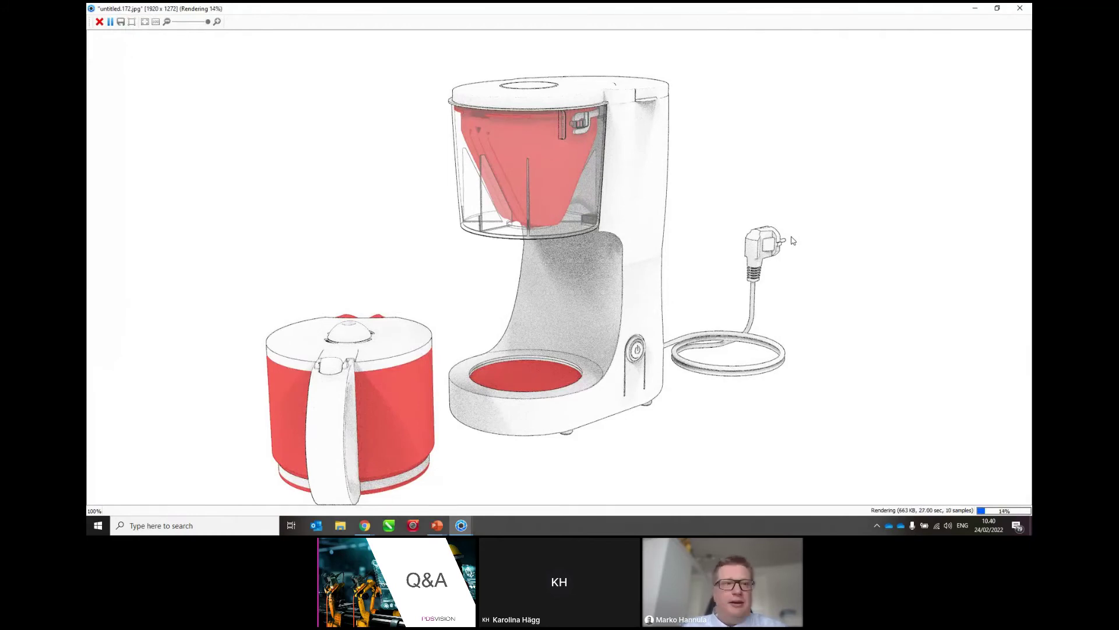
Stop the rendering without deleting the rendered images and close the Render dialog
left_click(99, 21)
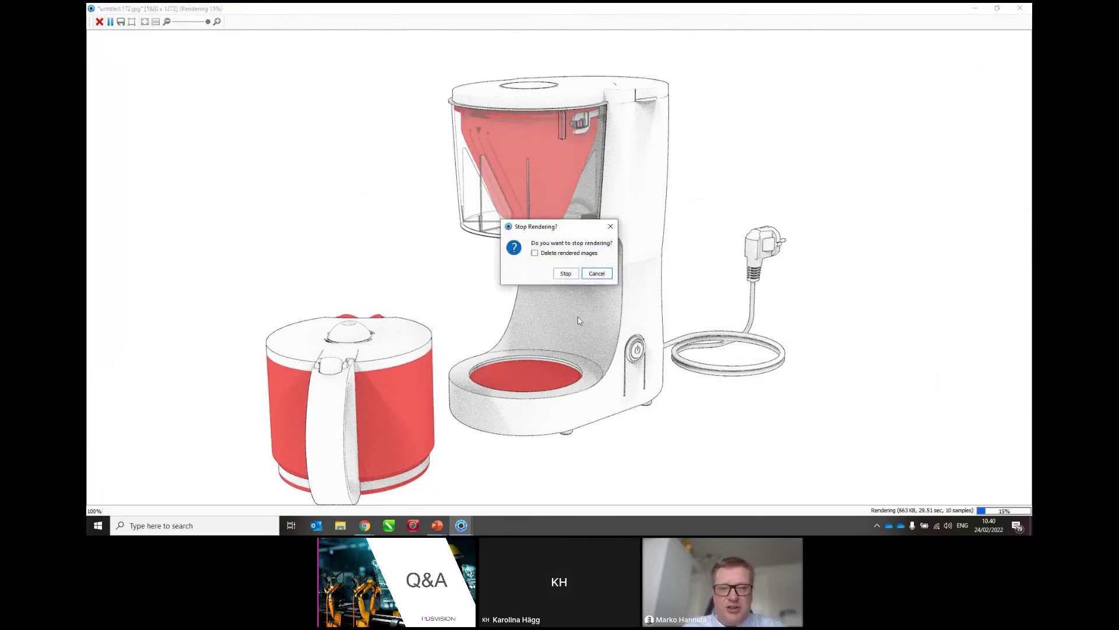
left_click(562, 273)
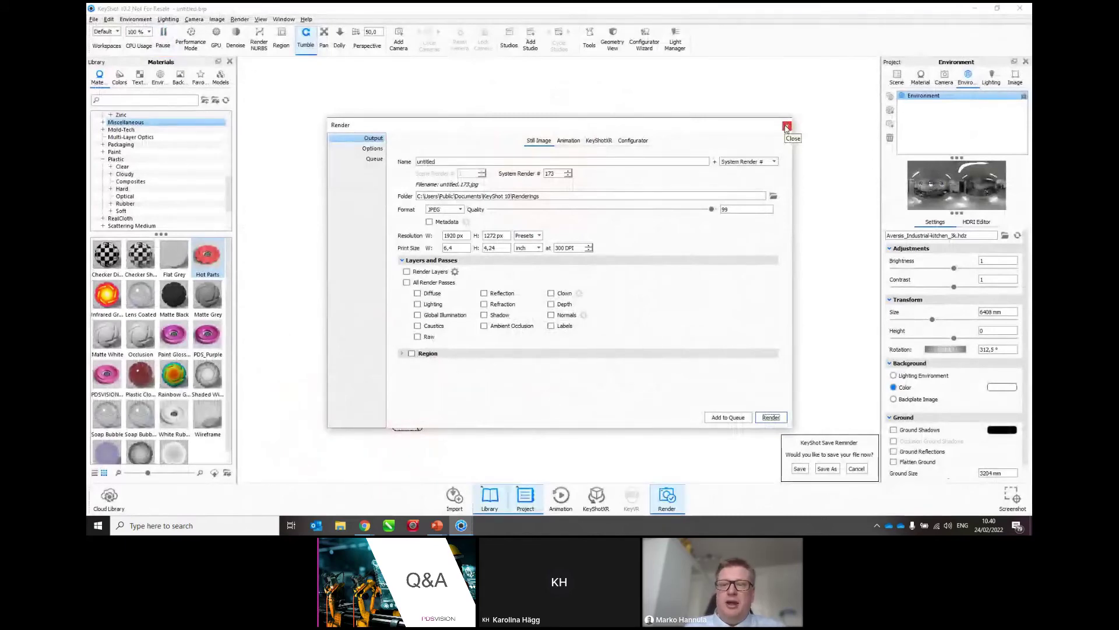
left_click(786, 127)
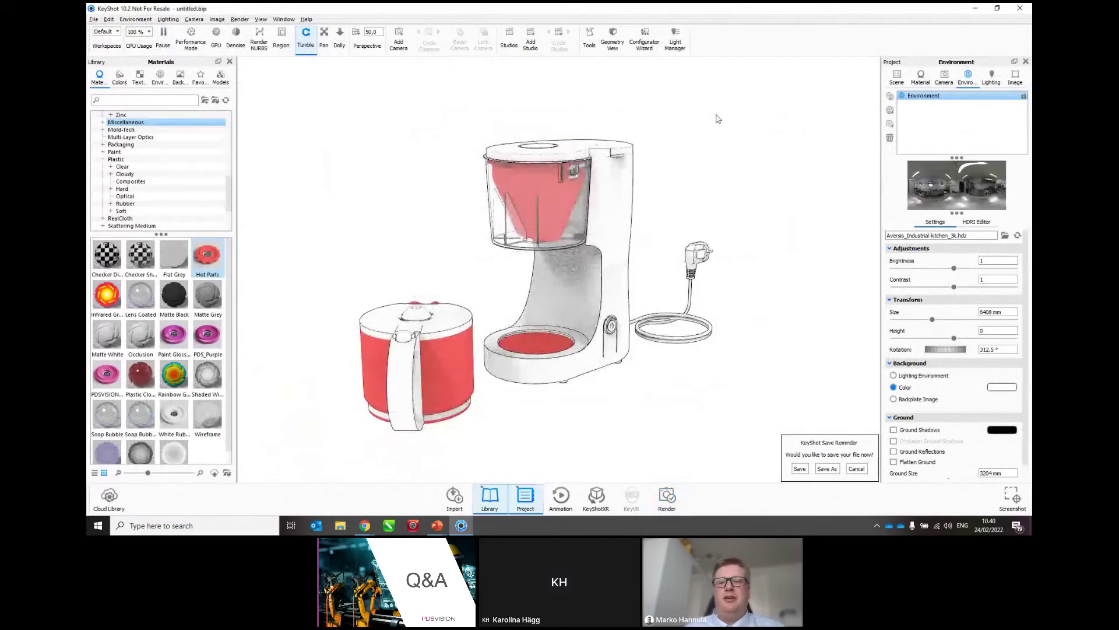
Render a new thumbnail for the For User Manual model set
left_click(899, 79)
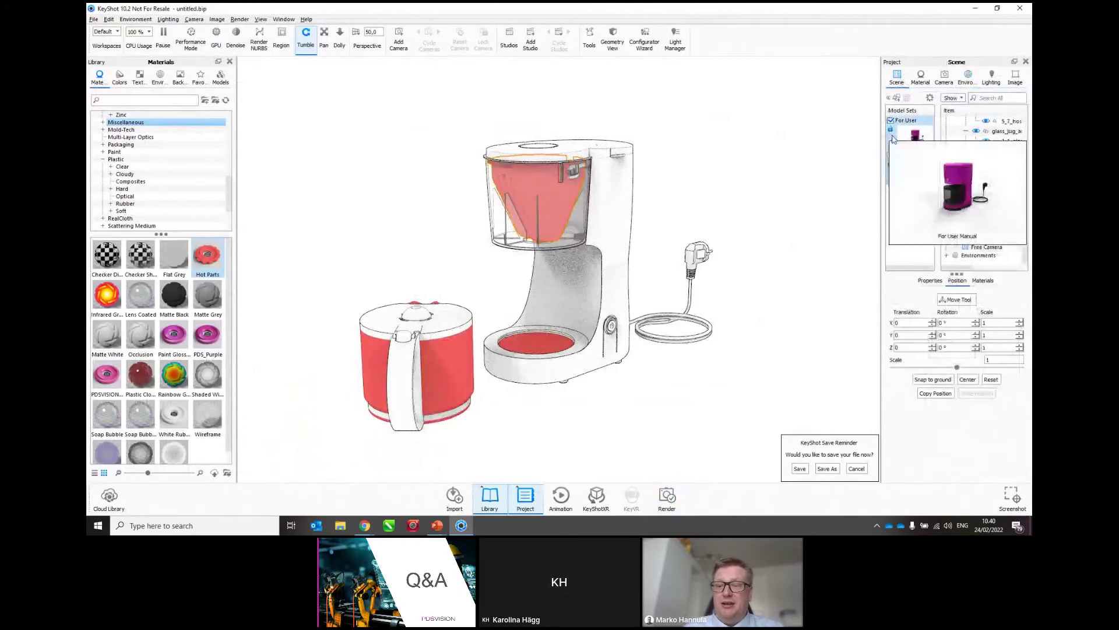
left_click(913, 134)
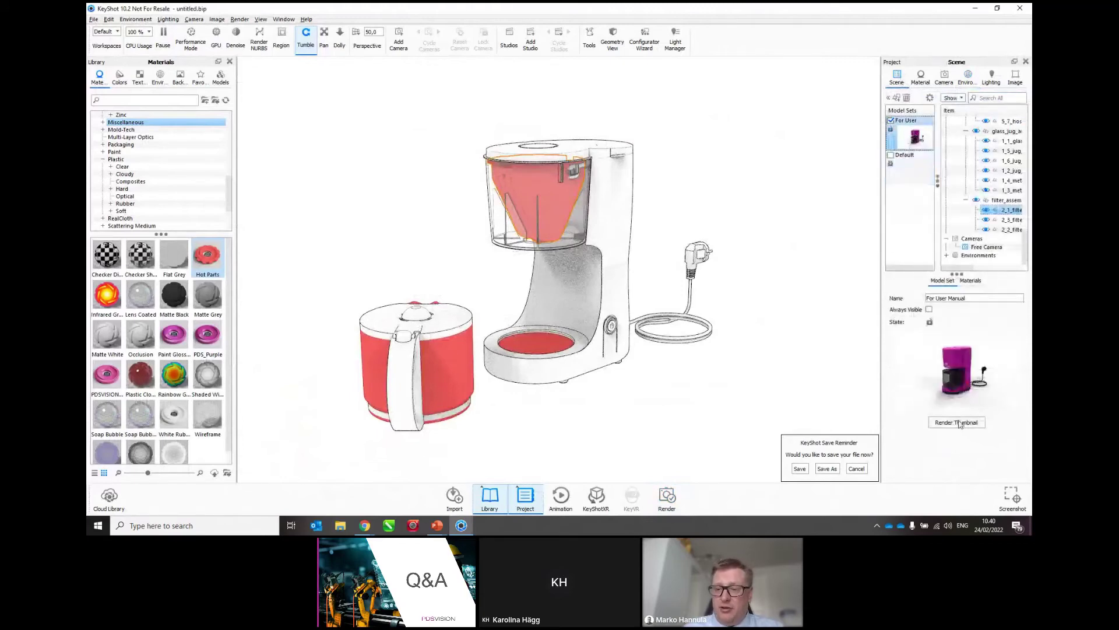
left_click(959, 423)
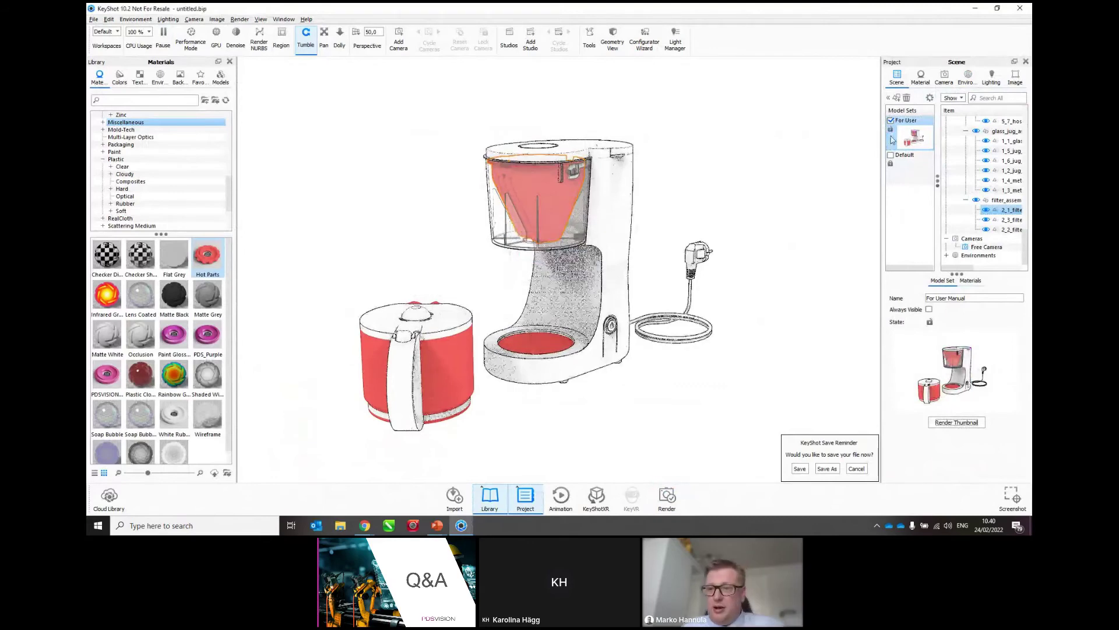
Show the Default model set and hide the For User Manual model set
left_click(892, 166)
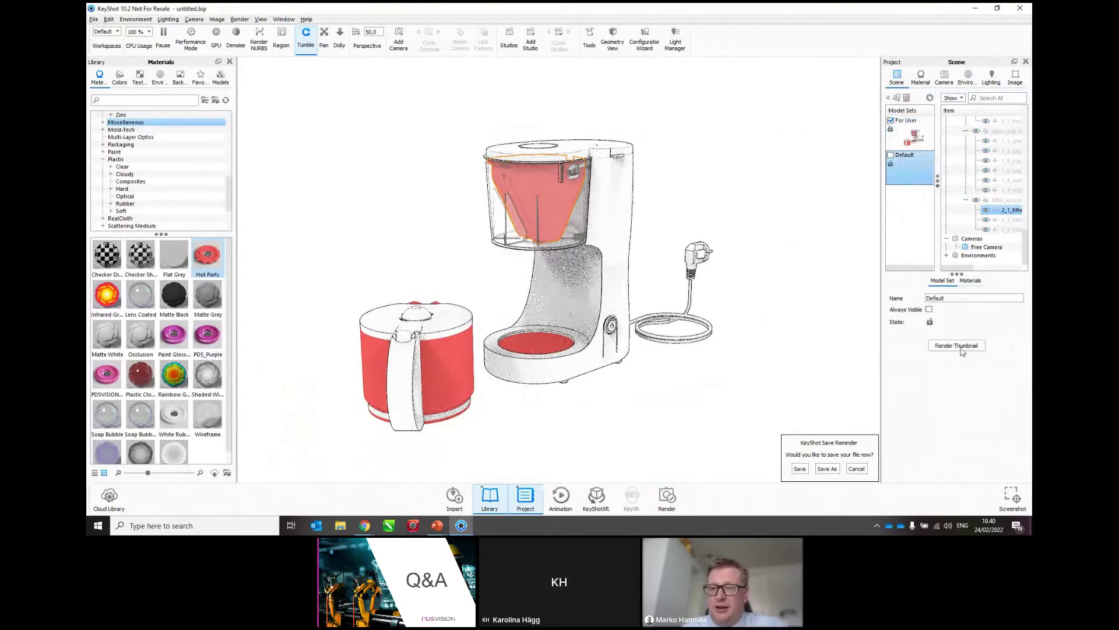
left_click(892, 156)
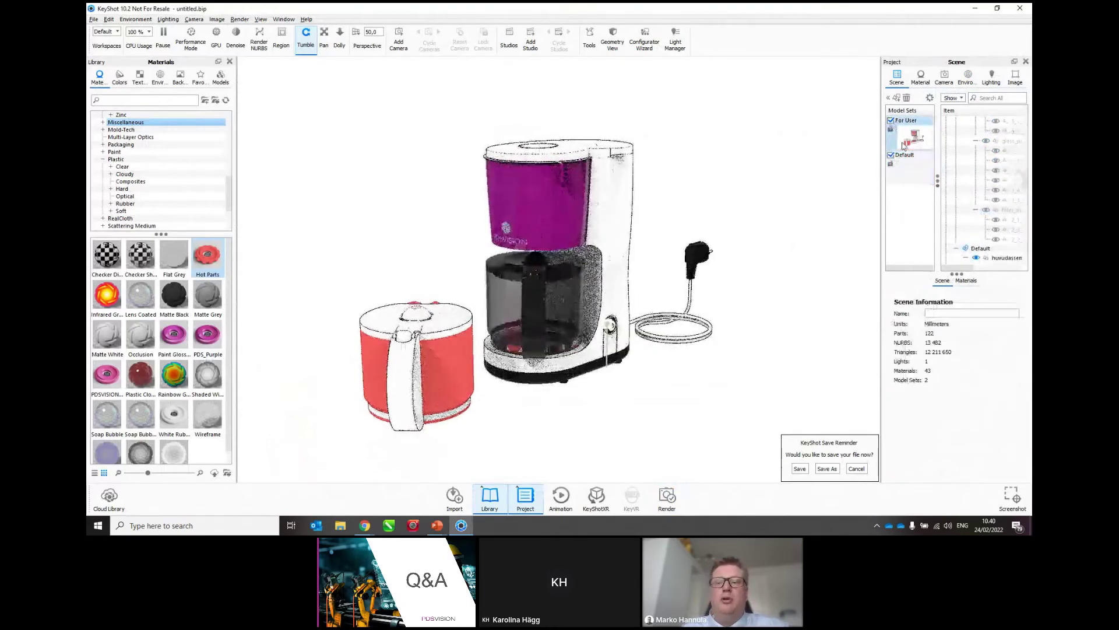
mouse_move(892, 125)
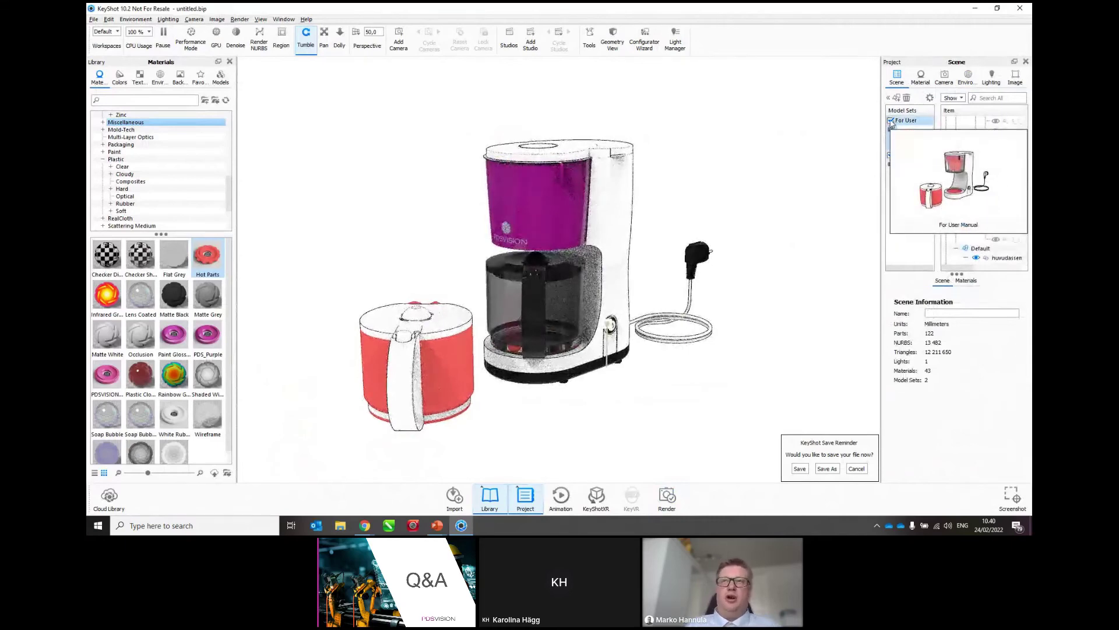
left_click(891, 121)
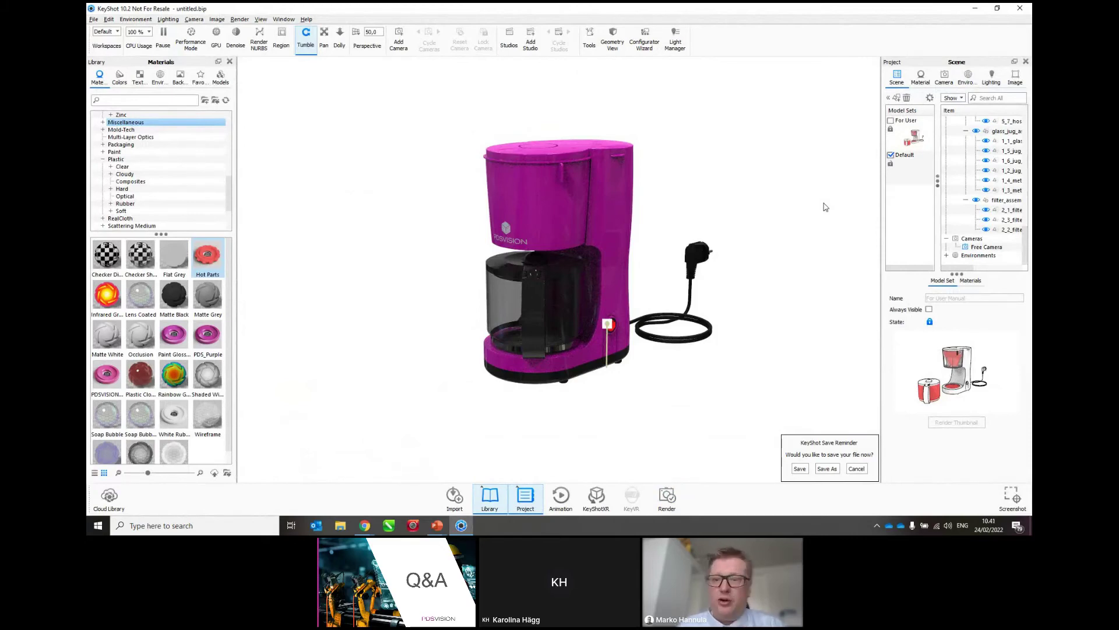
Collapse the kaross_assembly group in the Default model set's scene tree to expose the remaining assemblies
scroll(981, 167, "up", 4)
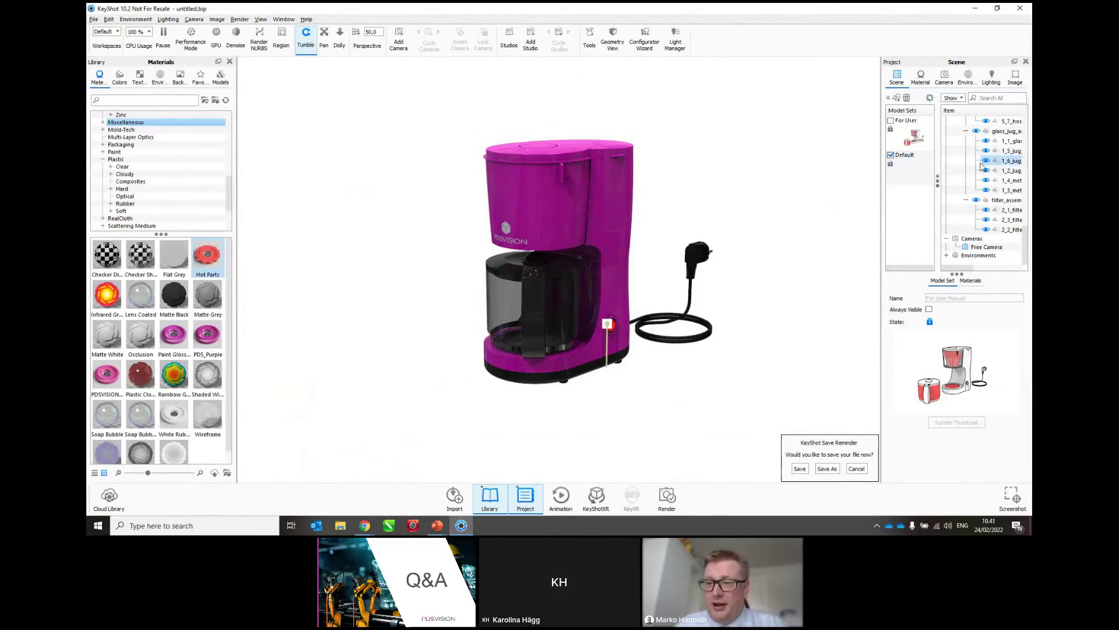
scroll(981, 168, "up", 1)
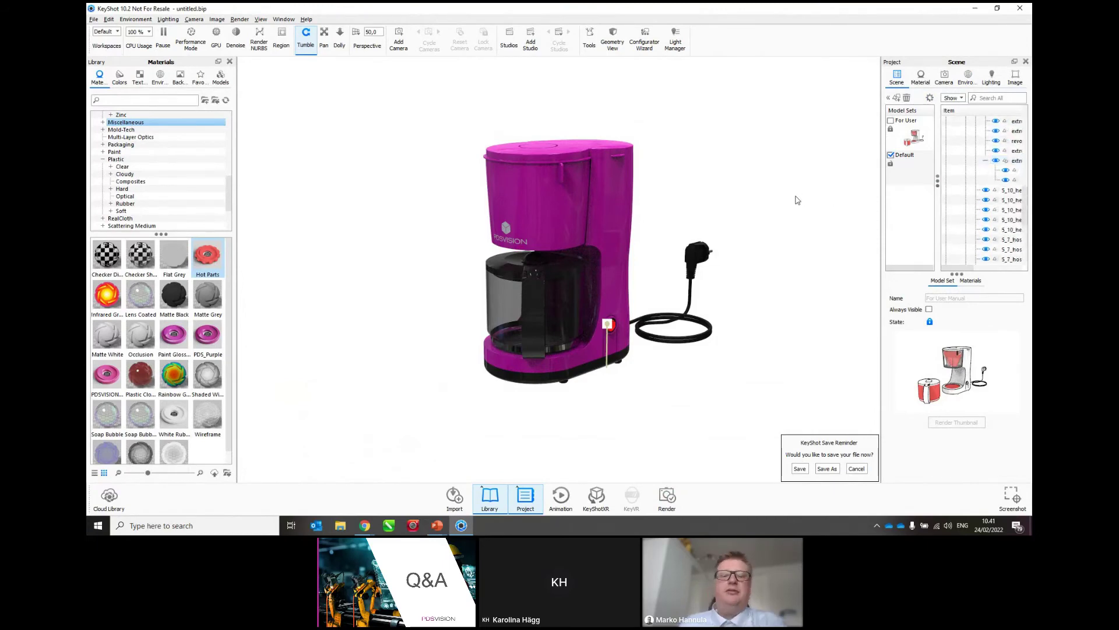
scroll(980, 175, "up", 5)
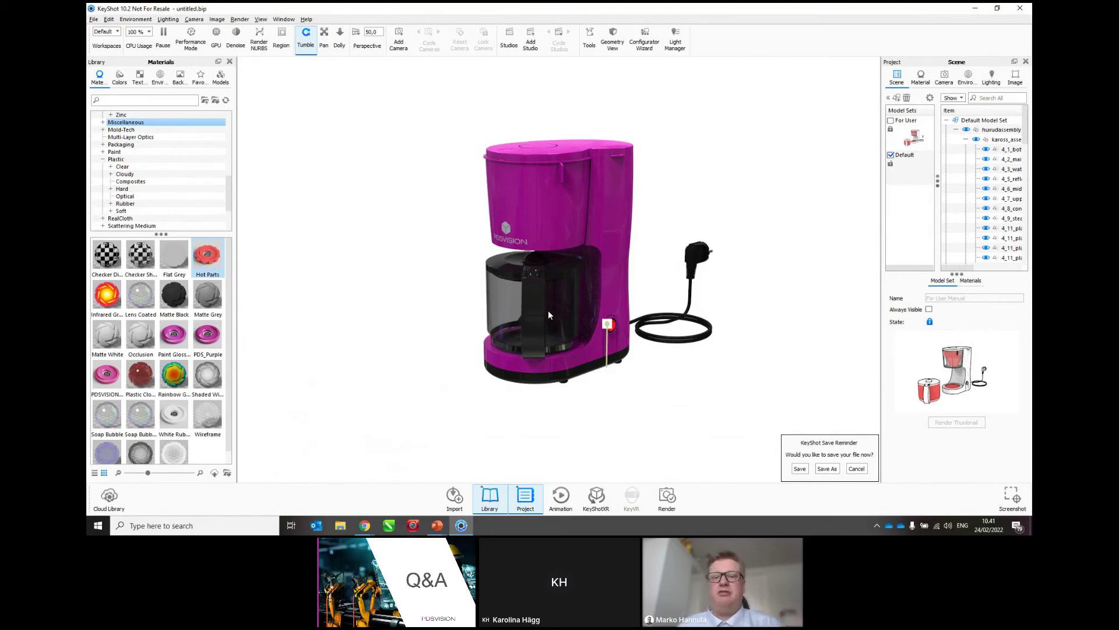
left_click(966, 139)
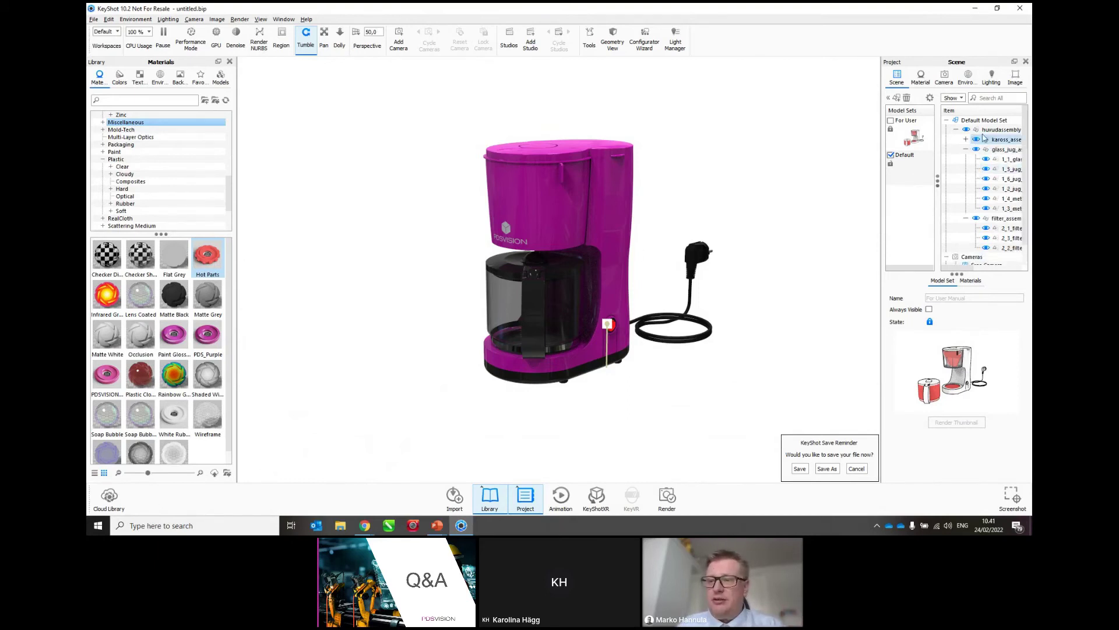
left_click(992, 132)
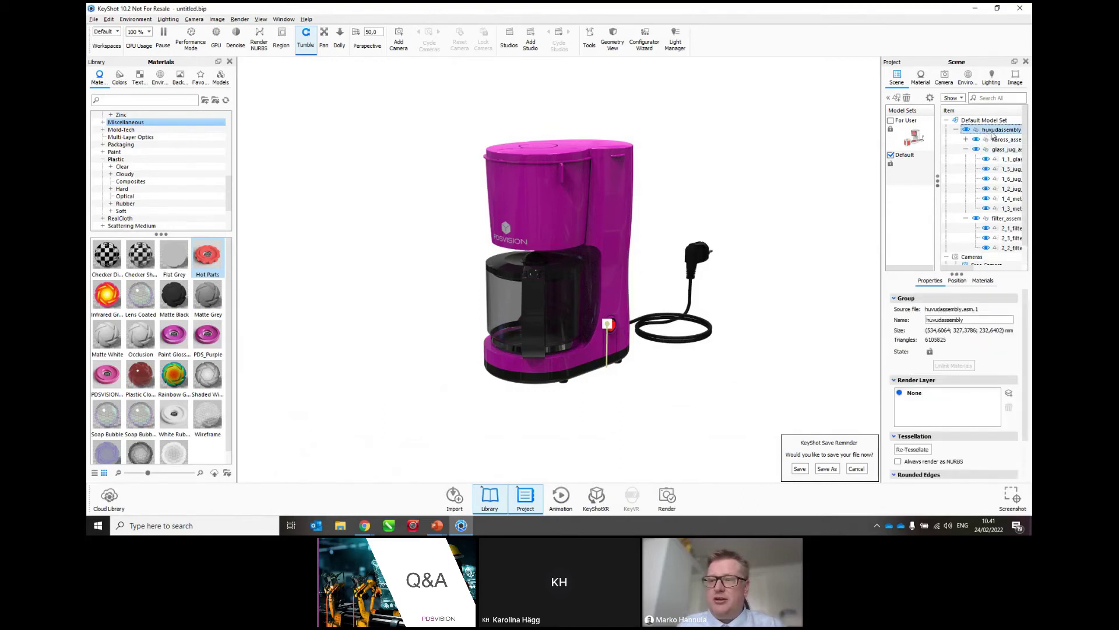
right_click(993, 134)
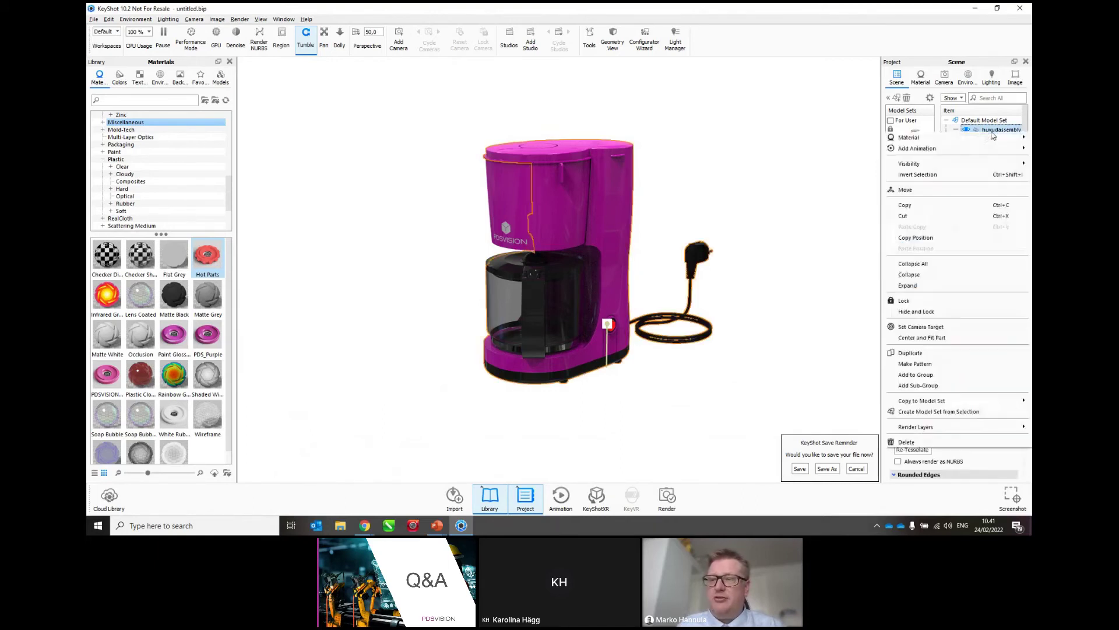
left_click(855, 140)
Create a model set named "How the can is opened" containing only the glass_jug_assembly
left_click(1006, 150)
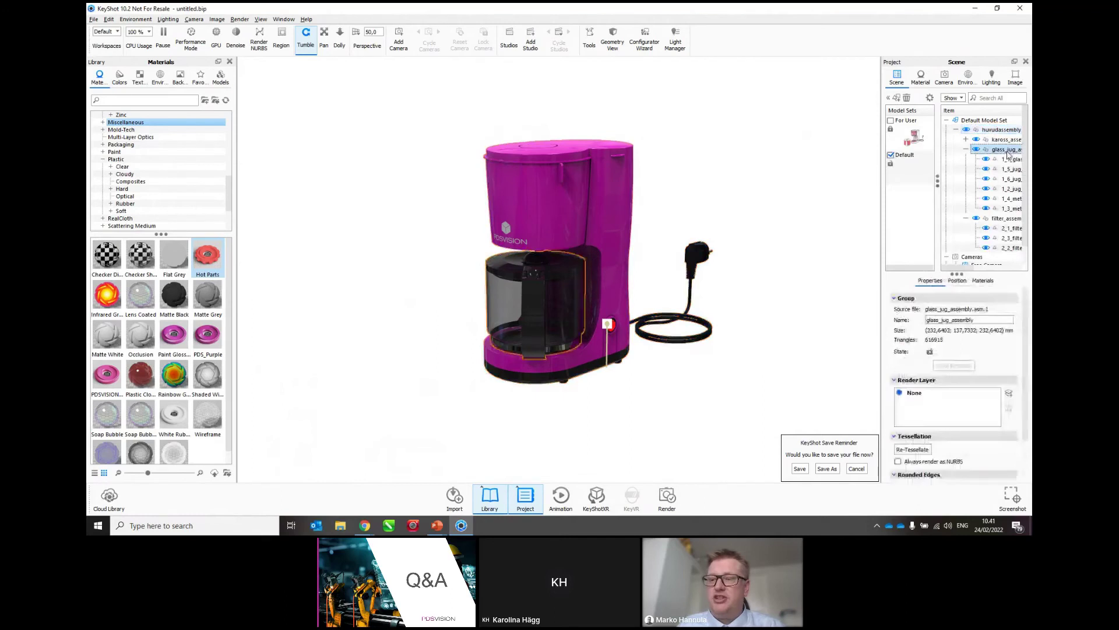
right_click(1008, 151)
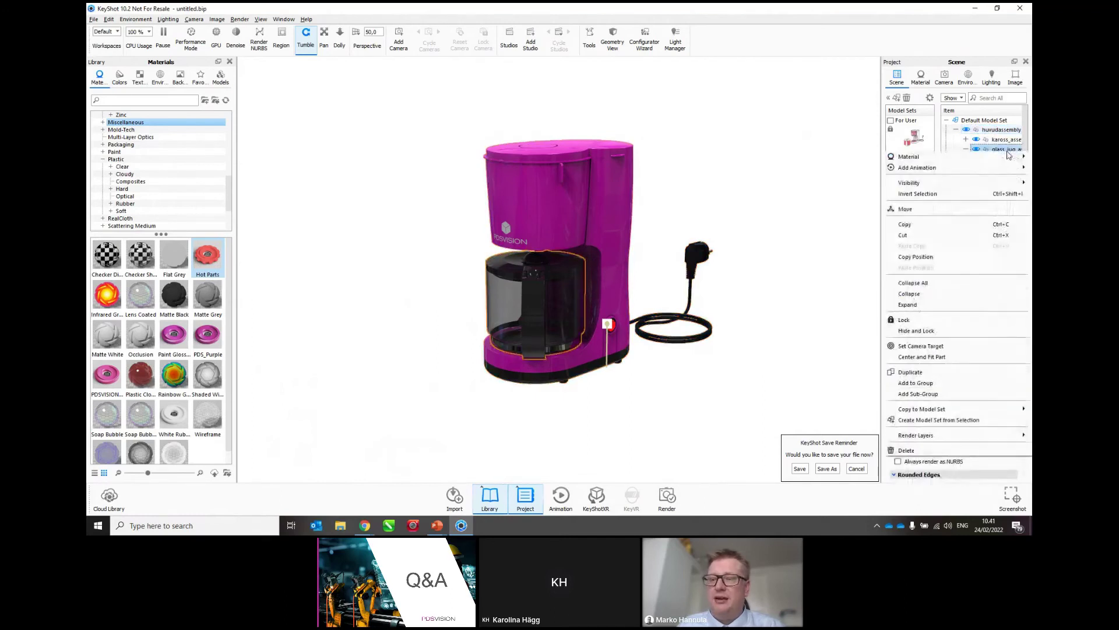
left_click(928, 422)
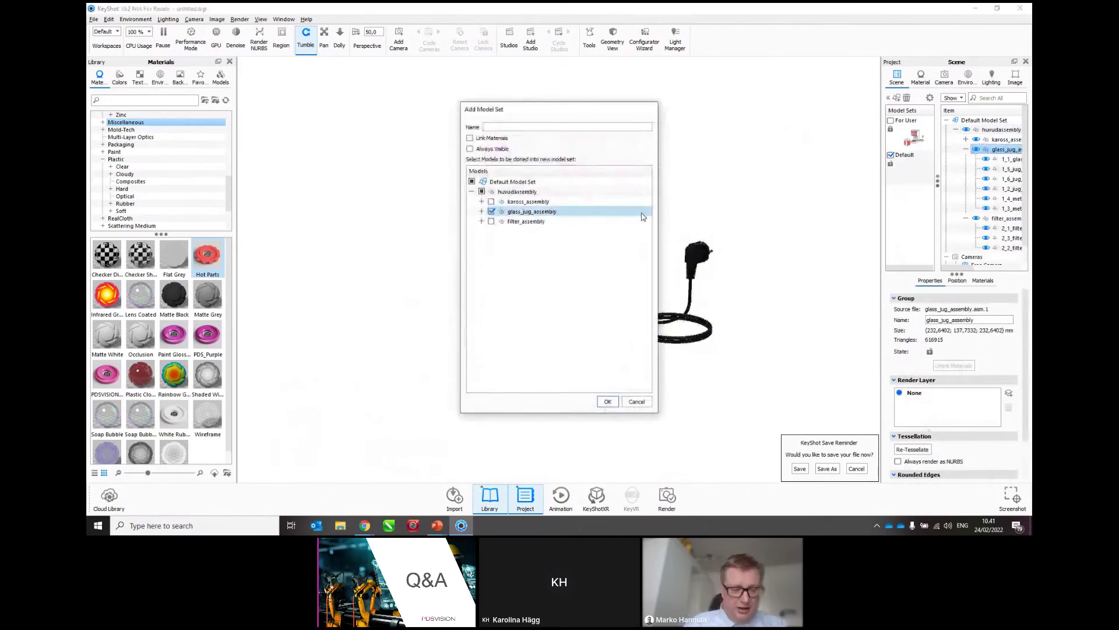
type("How the c")
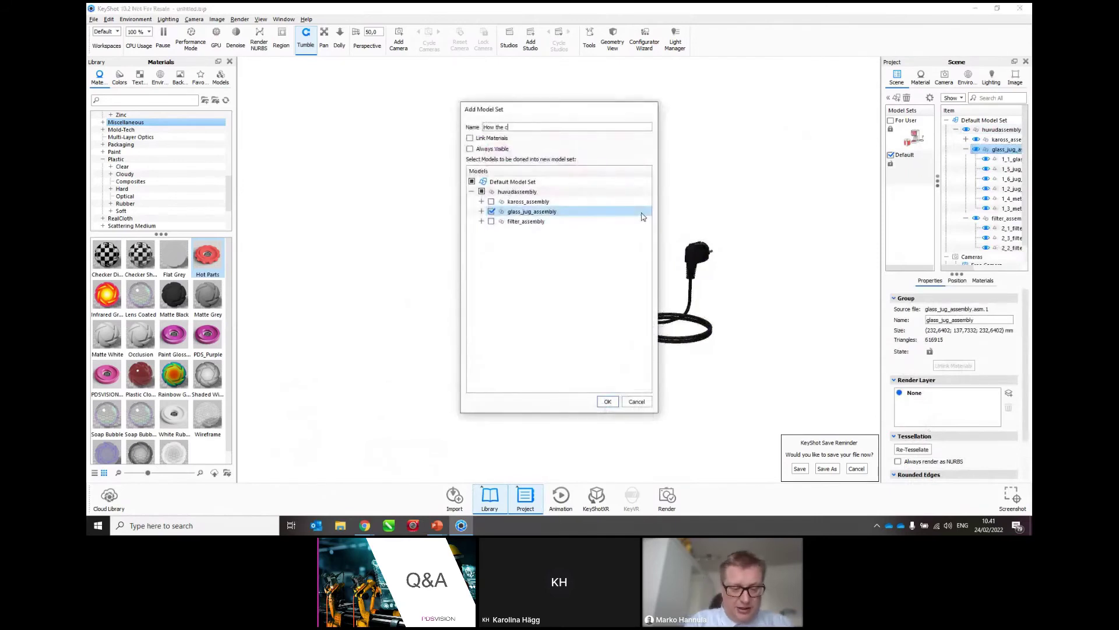
type("an is opene")
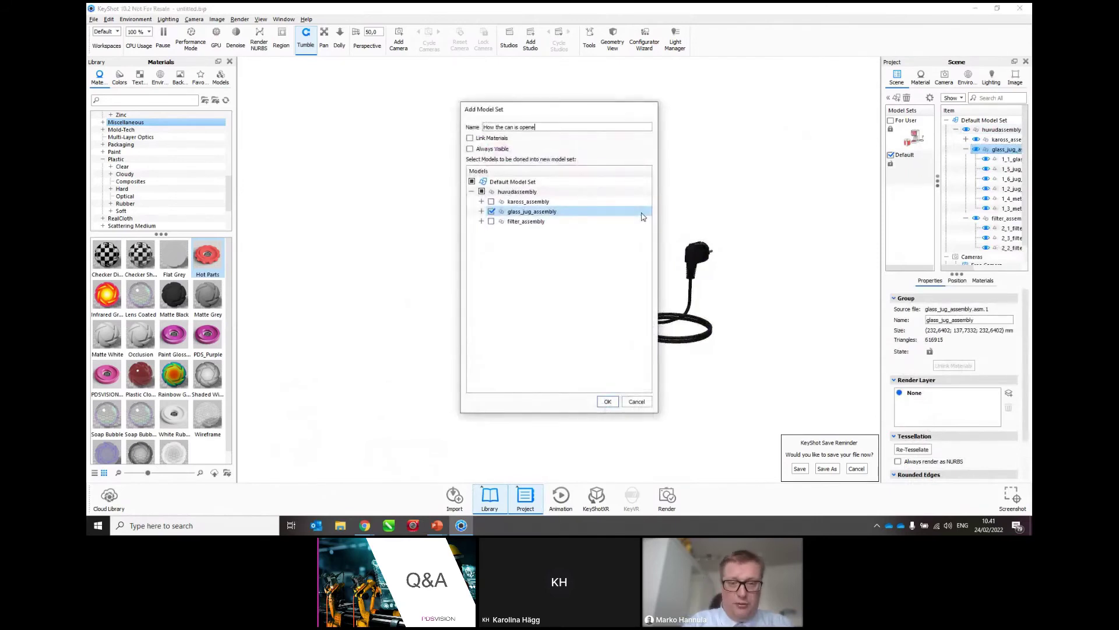
type("d")
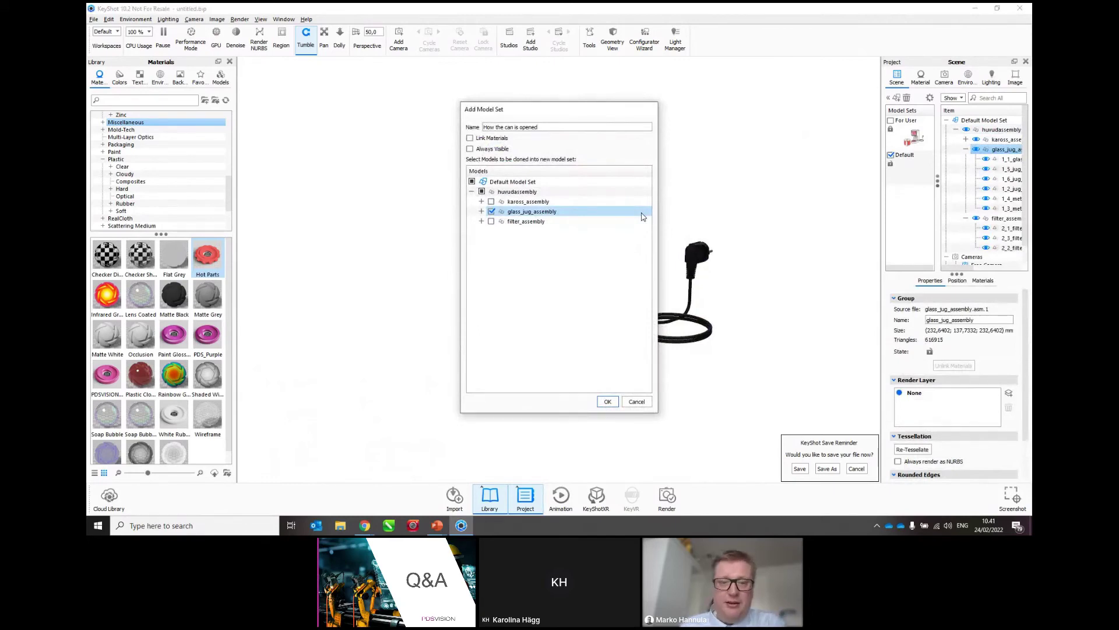
left_click(607, 402)
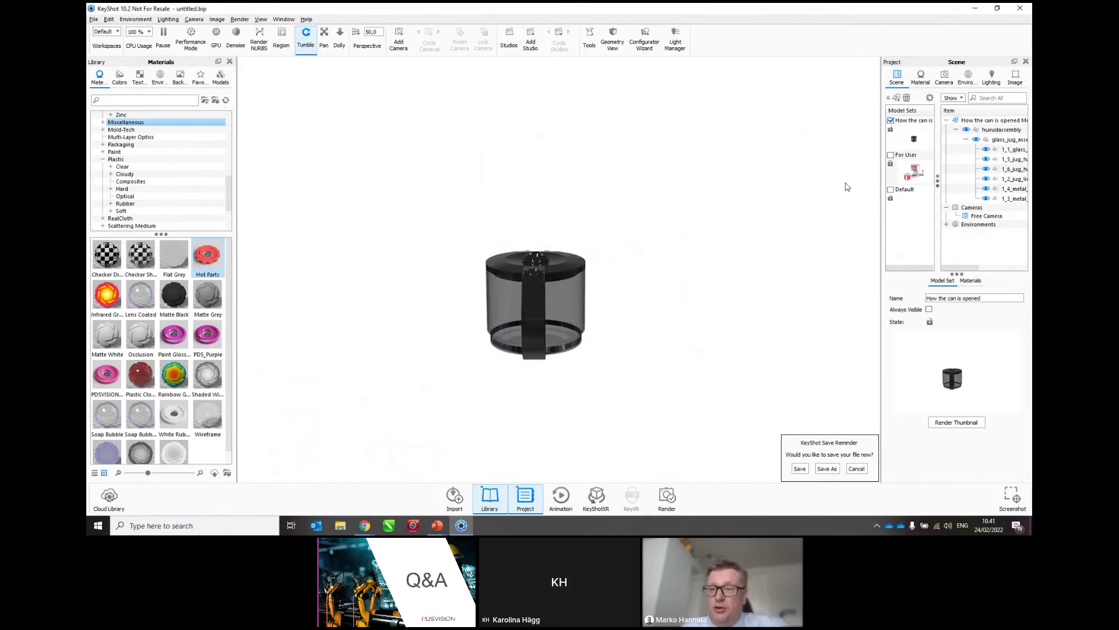
Snap the glass_jug_assembly to the ground and center it in the How the can is opened model set
left_click(892, 192)
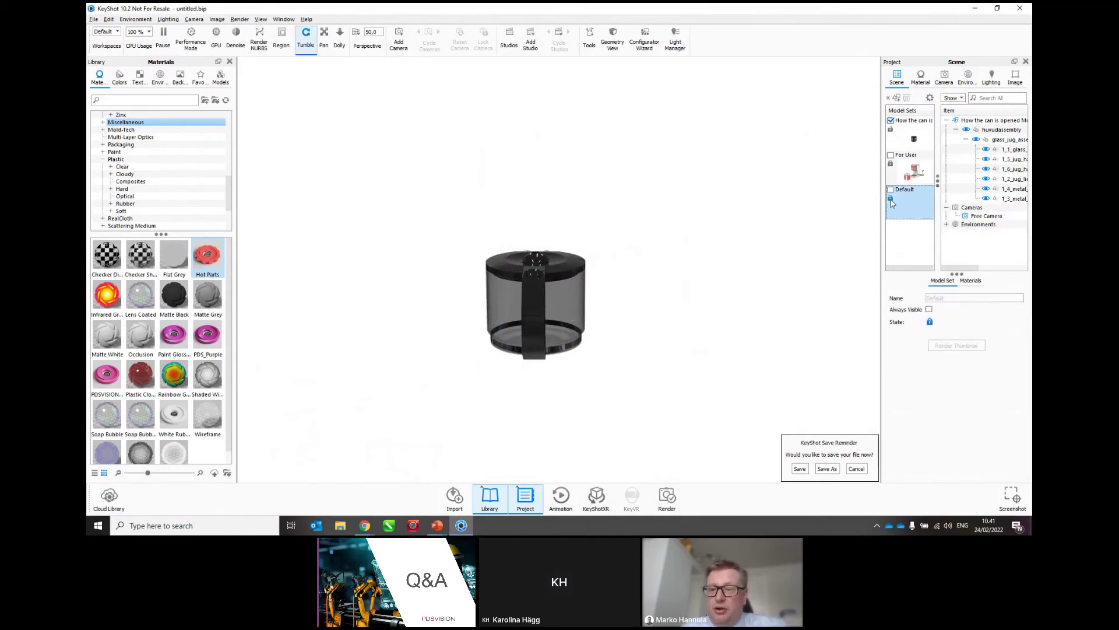
left_click(914, 140)
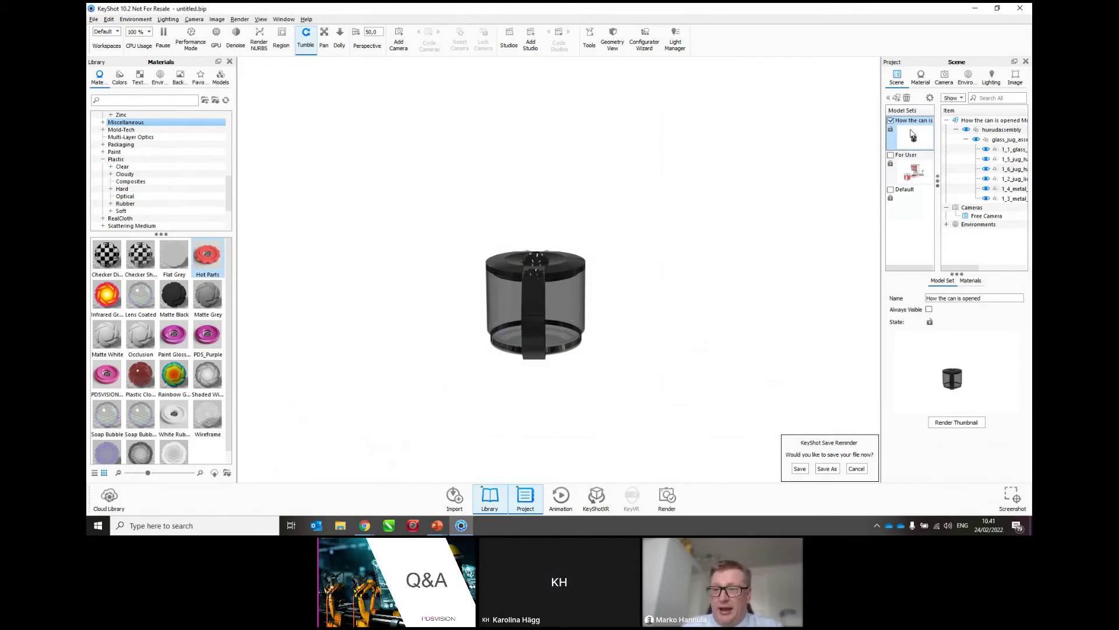
left_click(1008, 141)
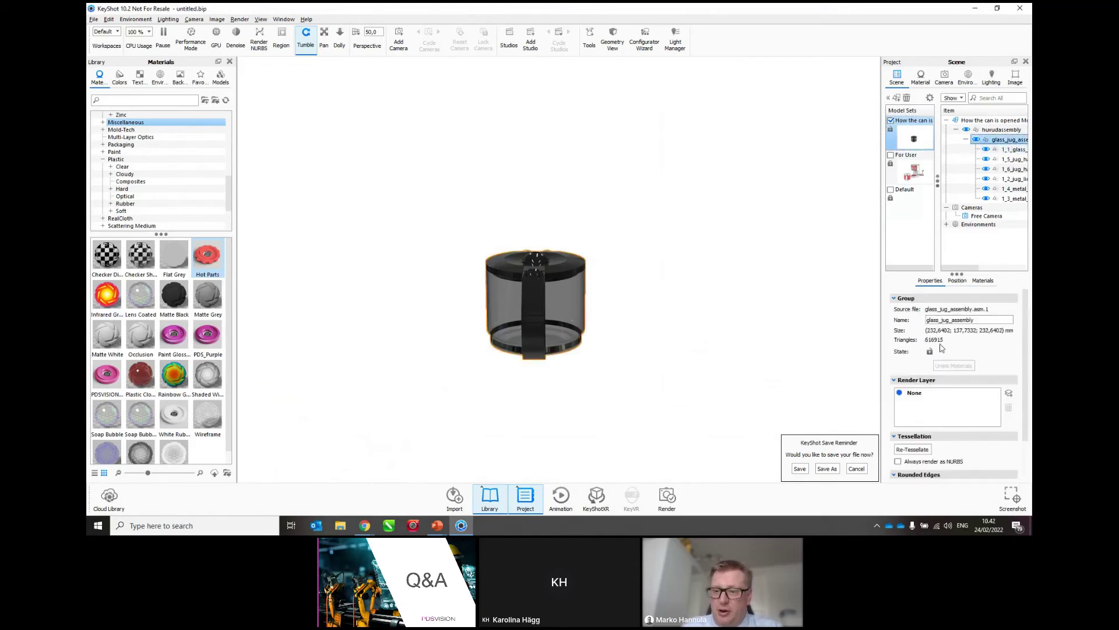
left_click(957, 281)
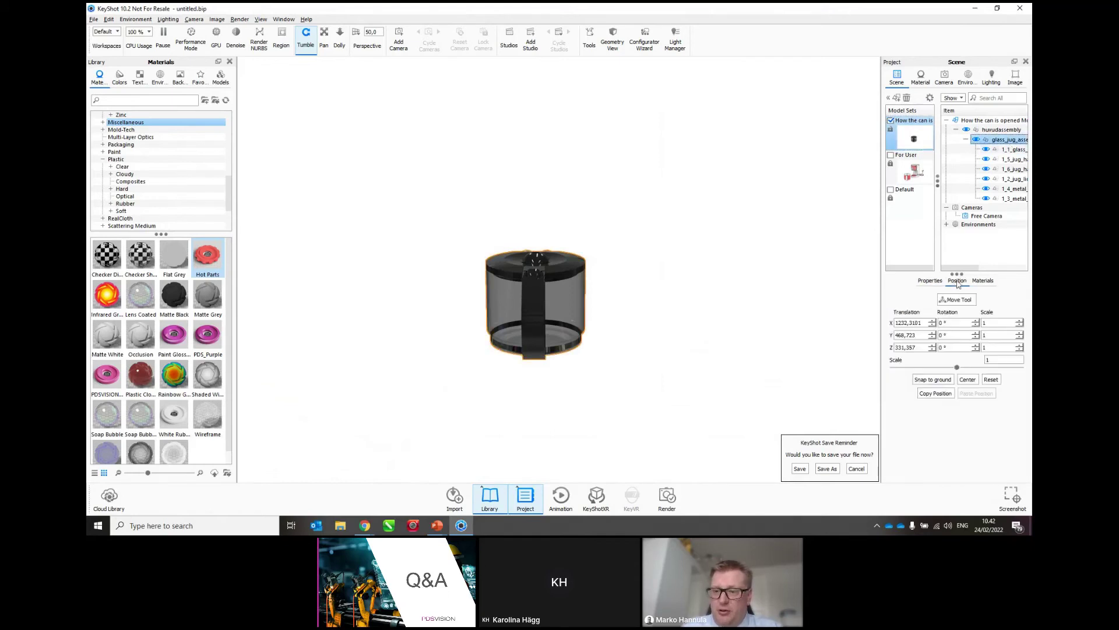
left_click(933, 381)
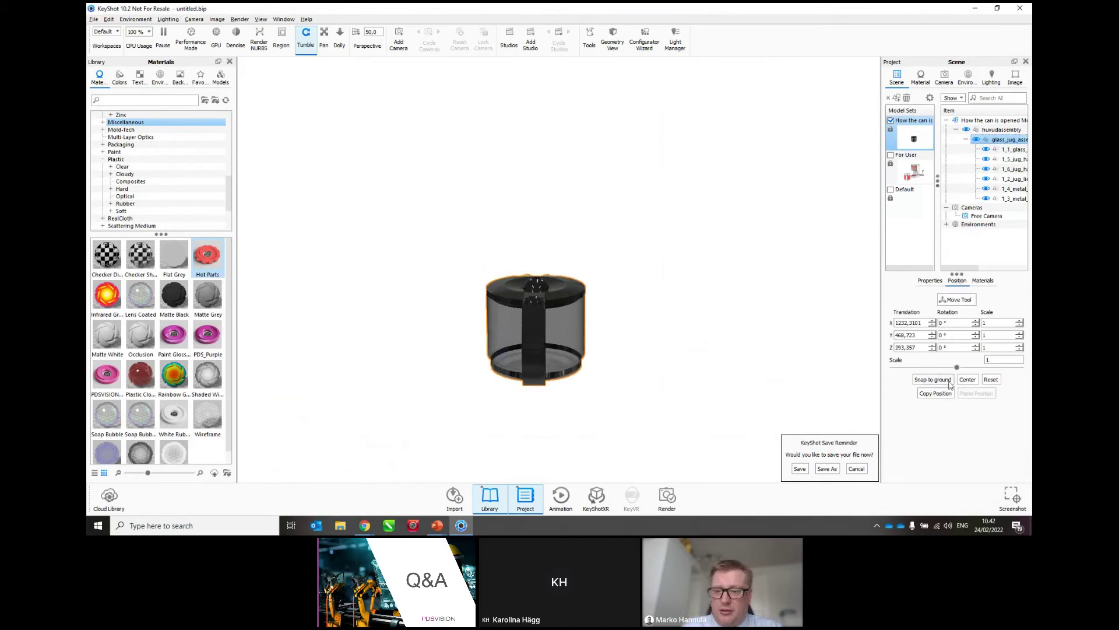
left_click(968, 382)
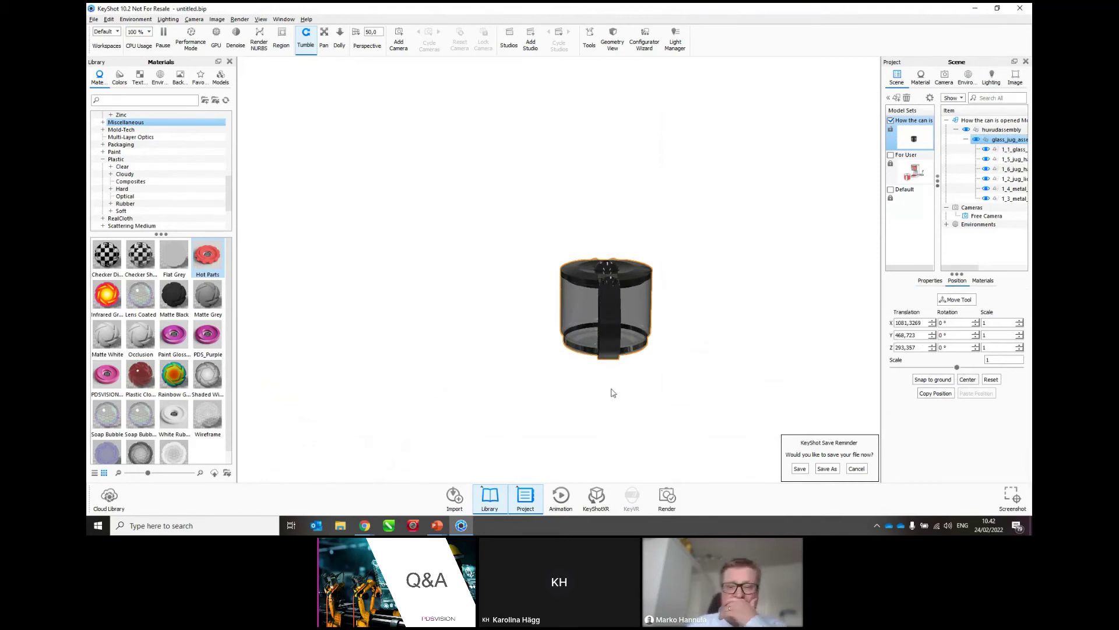
Turn on Performance Mode for the real-time view with the jug seen from its handle side
left_click(662, 388)
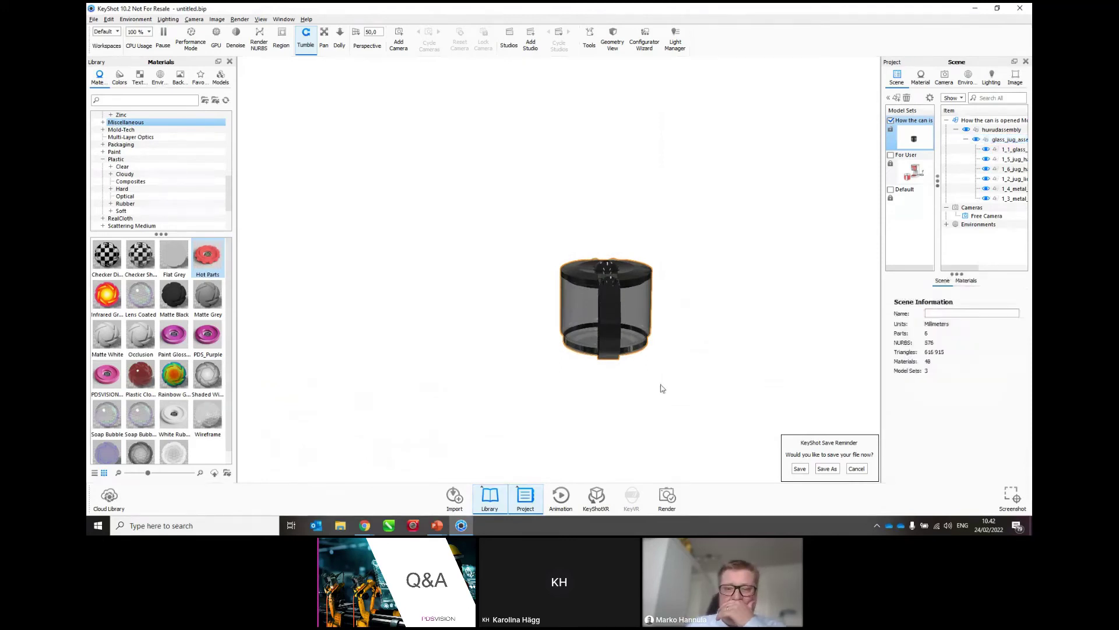
left_click_drag(663, 388, 443, 395)
key("alt+p")
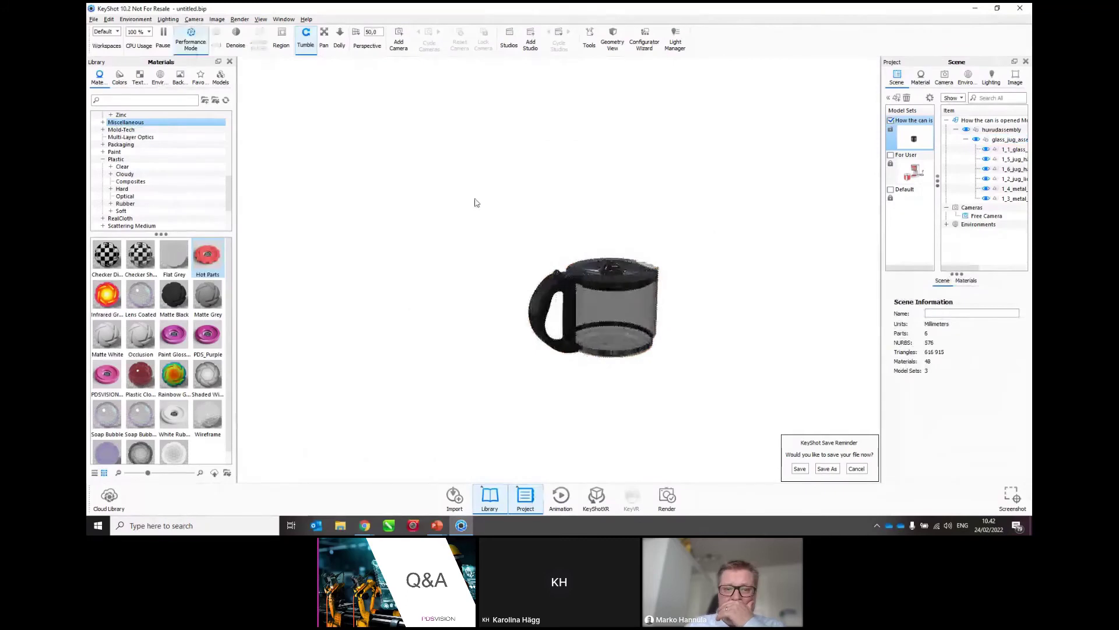
Split the two small hinge pin surfaces beside the jug lid's thumb grip into a separate part with Split Object Surfaces
scroll(611, 272, "up", 5)
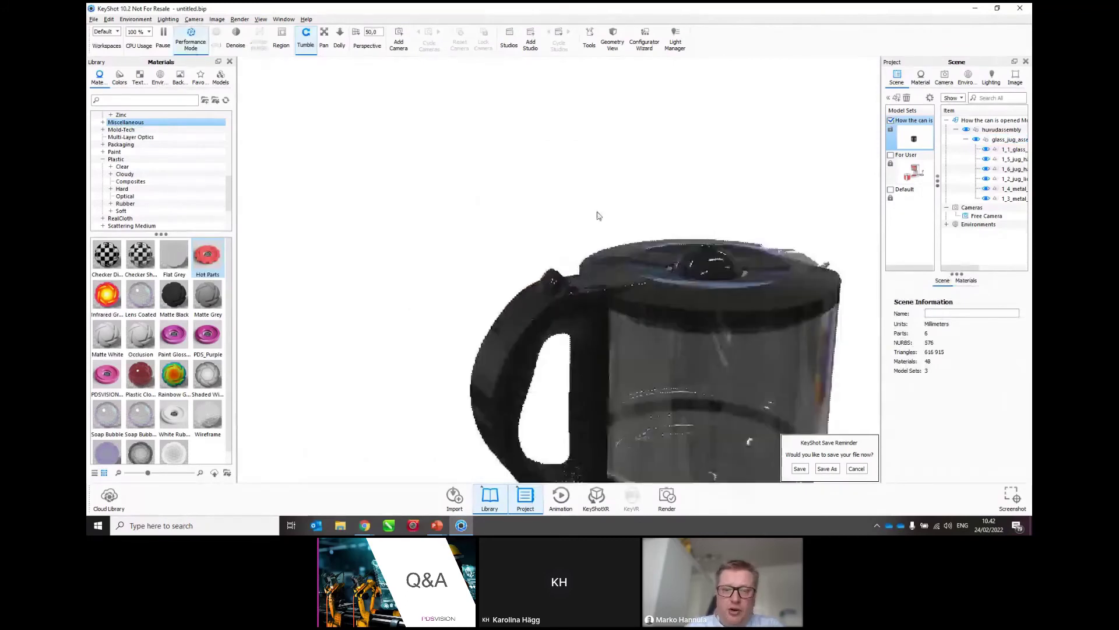
middle_click_drag(597, 216, 548, 223)
left_click(551, 229)
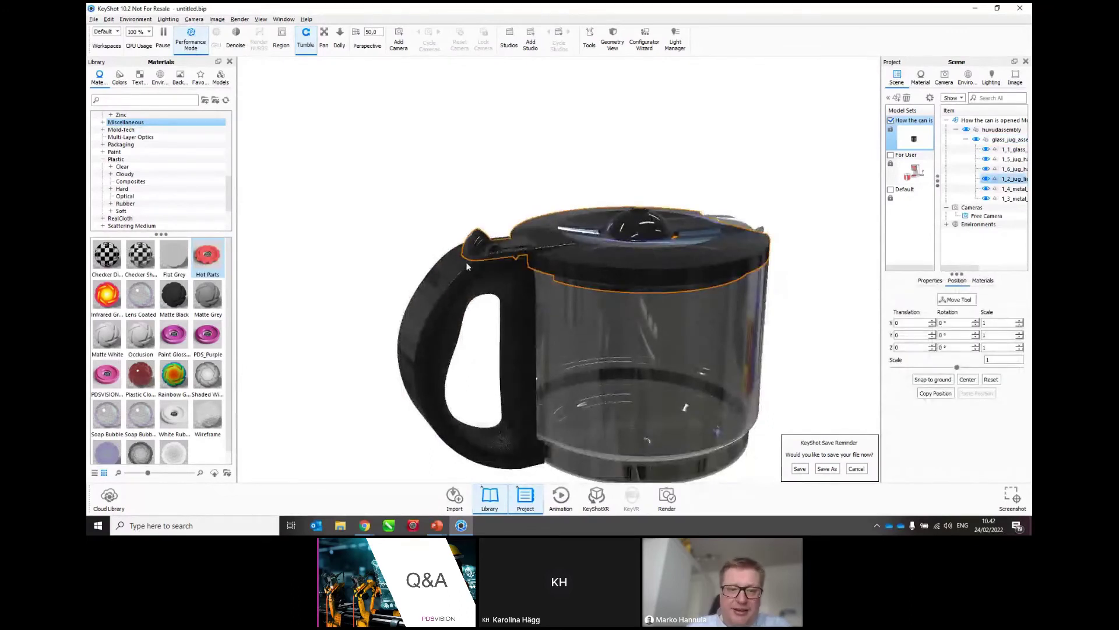
left_click(467, 266)
left_click(536, 227)
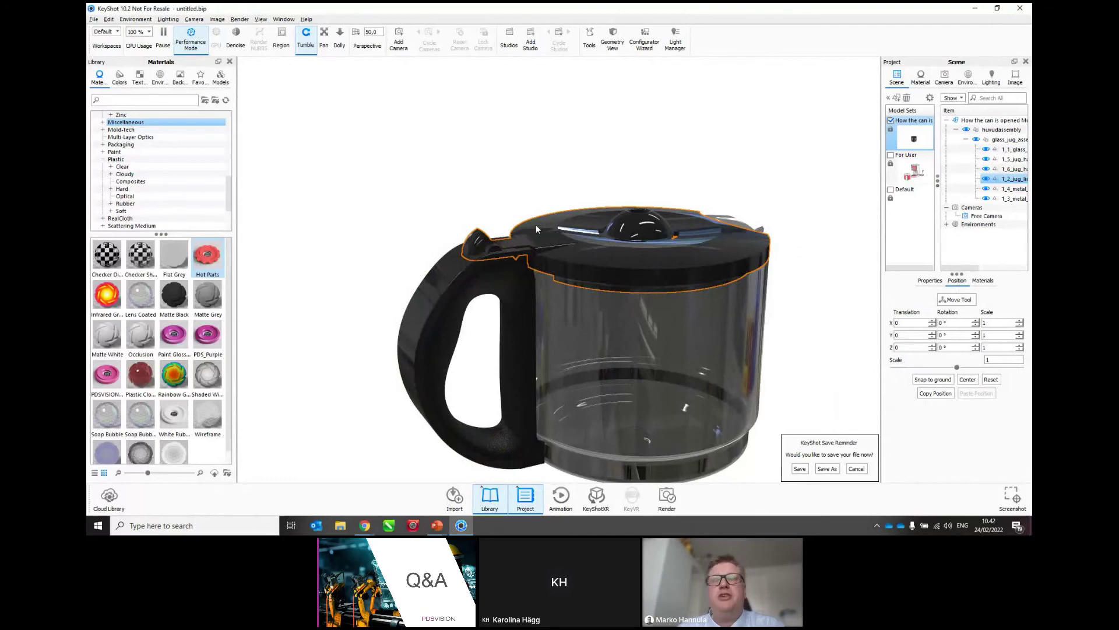
right_click(681, 247)
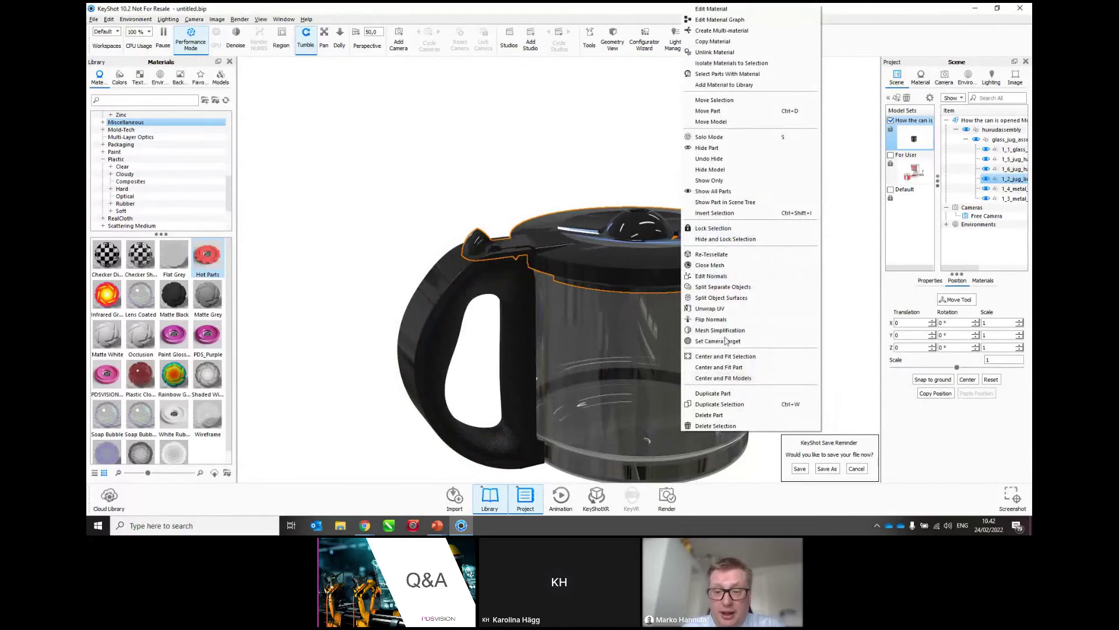
left_click(726, 299)
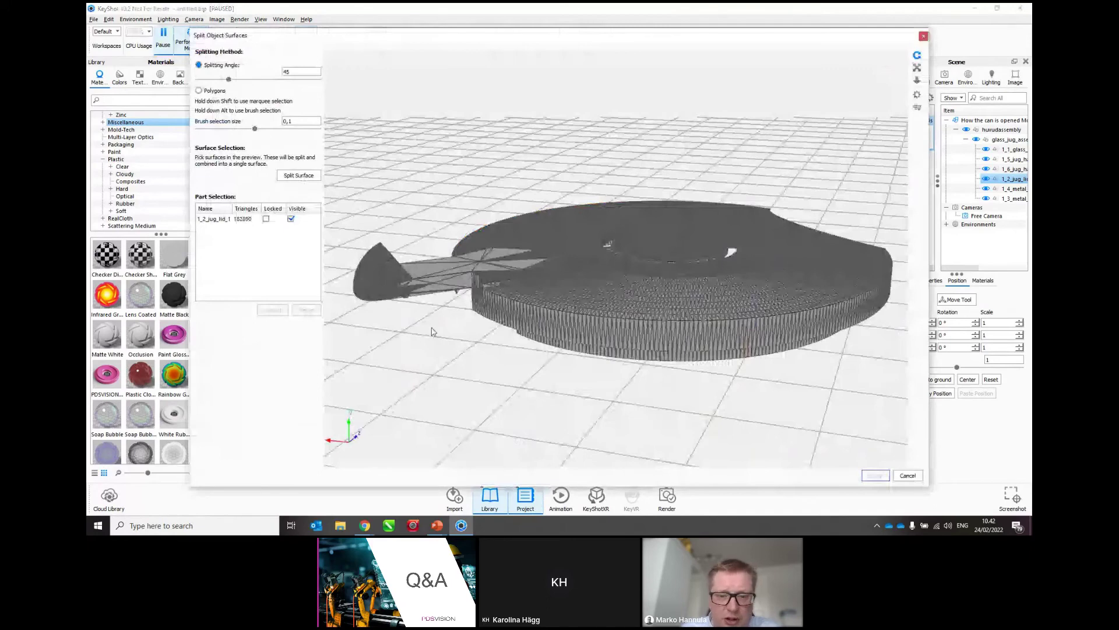
left_click_drag(432, 331, 561, 366)
left_click(664, 405)
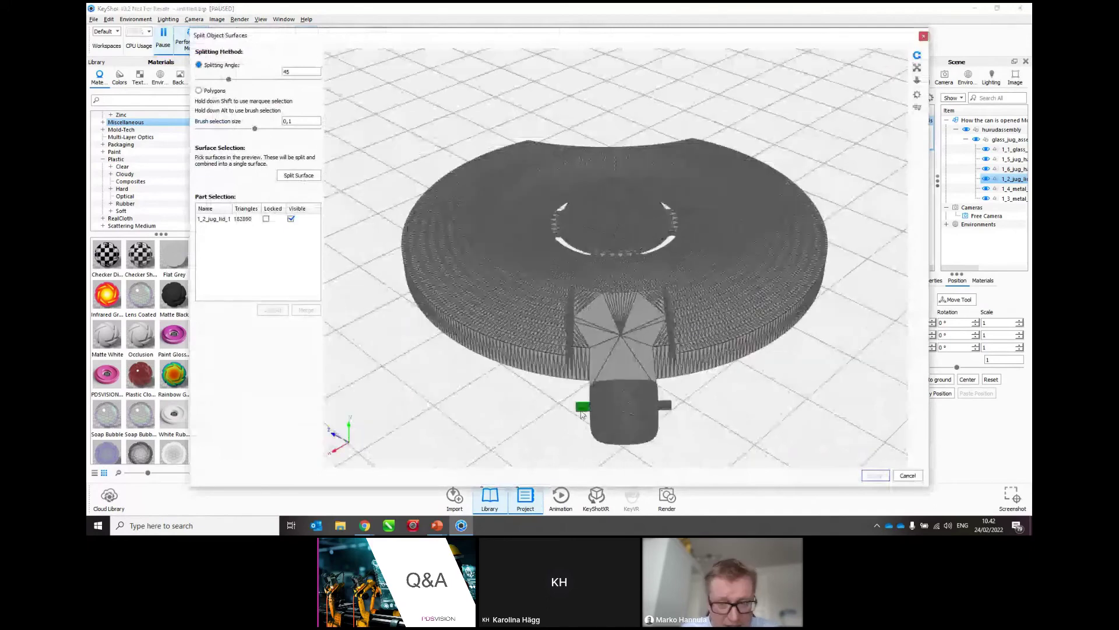
left_click(305, 177)
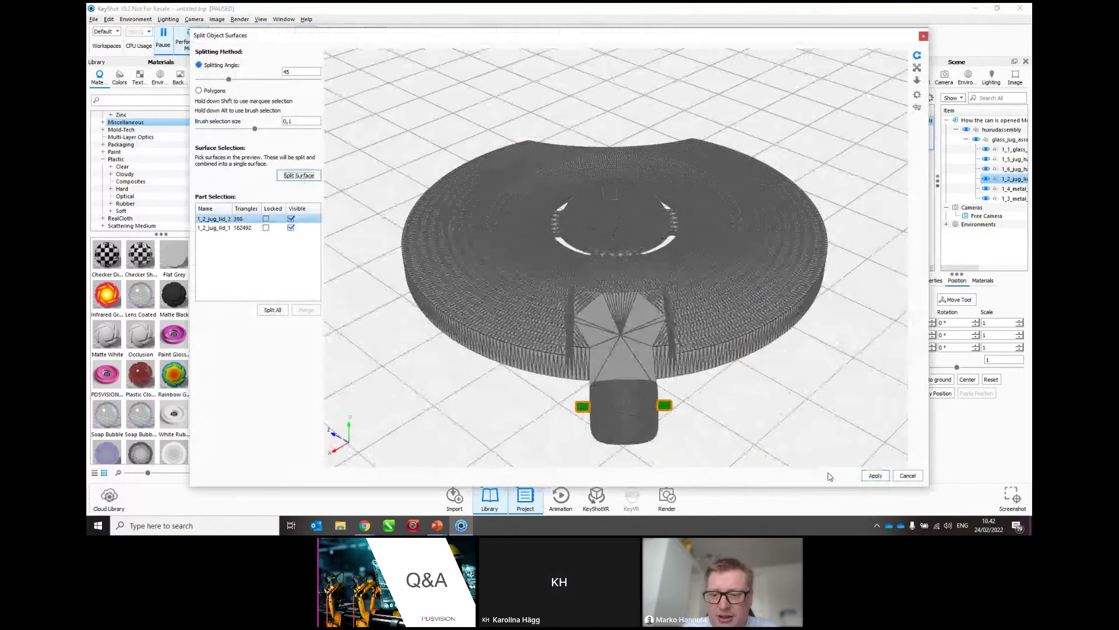
left_click(875, 476)
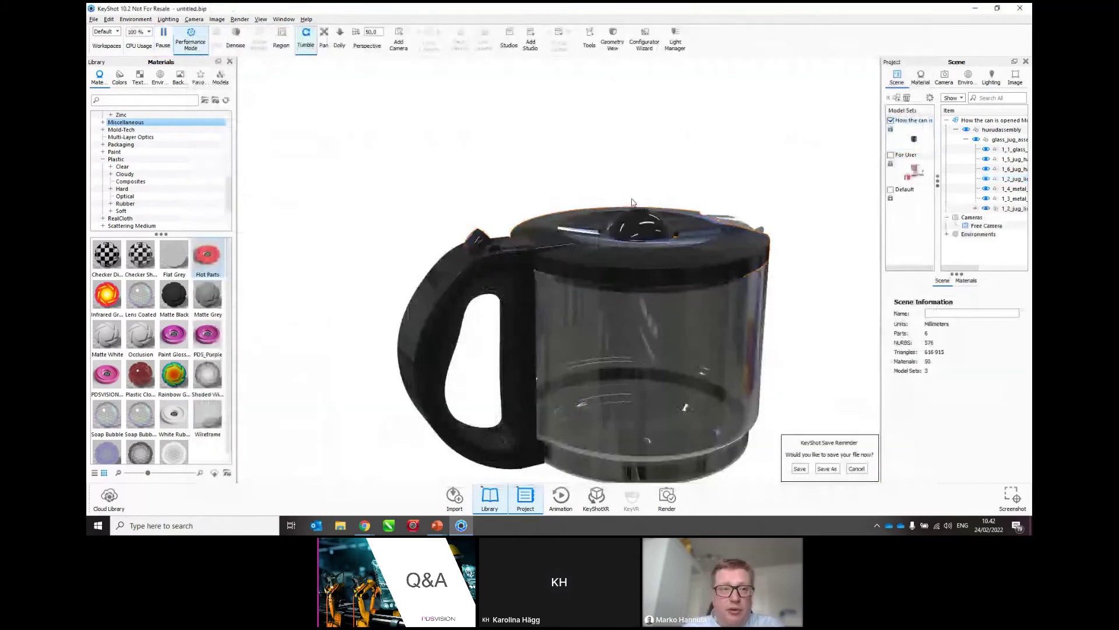
Add a Rotation animation to the split jug lid and dismiss the save reminder without saving
left_click(597, 220)
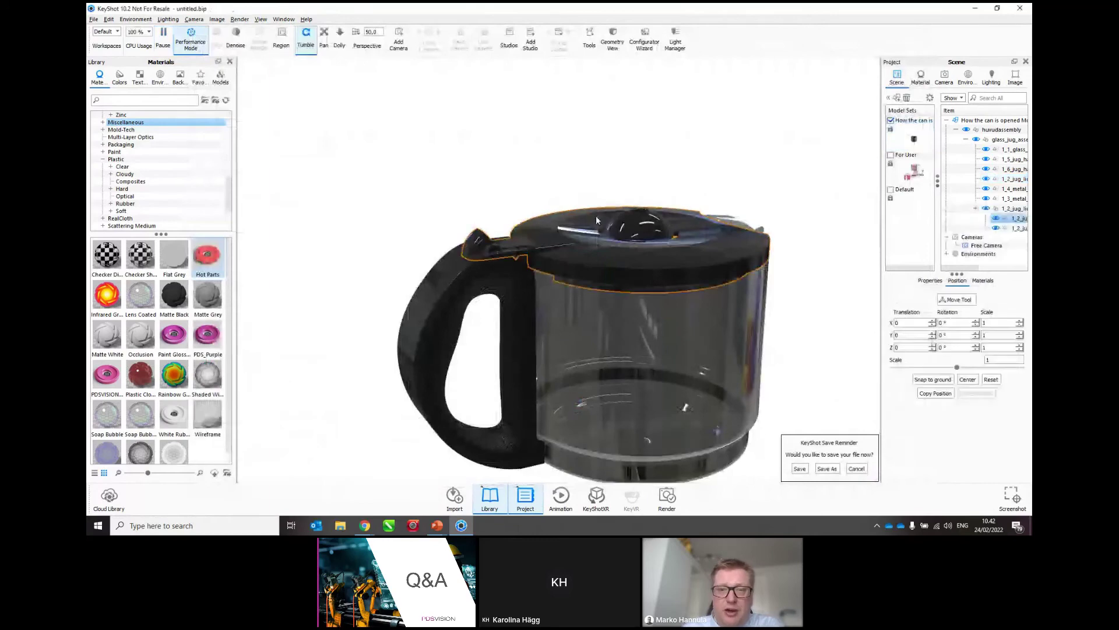
right_click(597, 220)
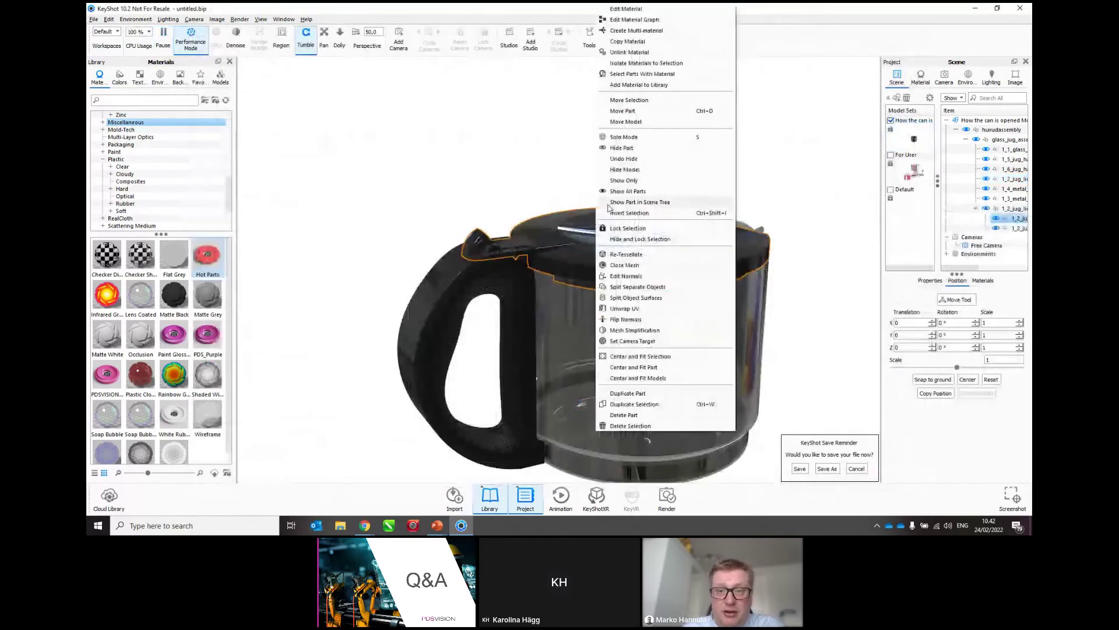
left_click(1008, 209)
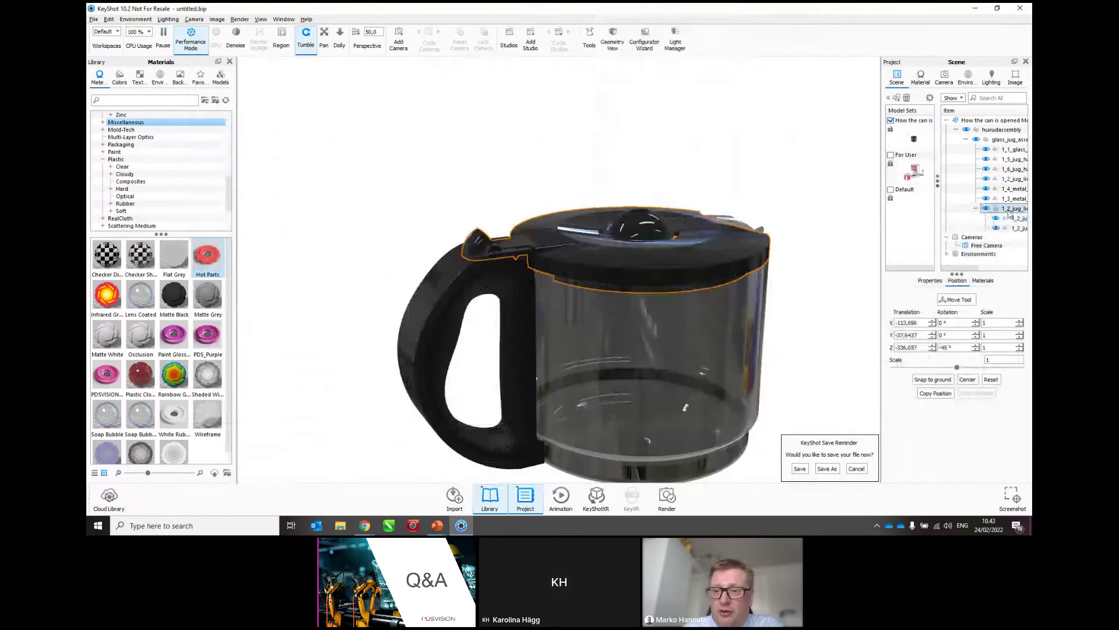
right_click(1009, 215)
mouse_move(915, 227)
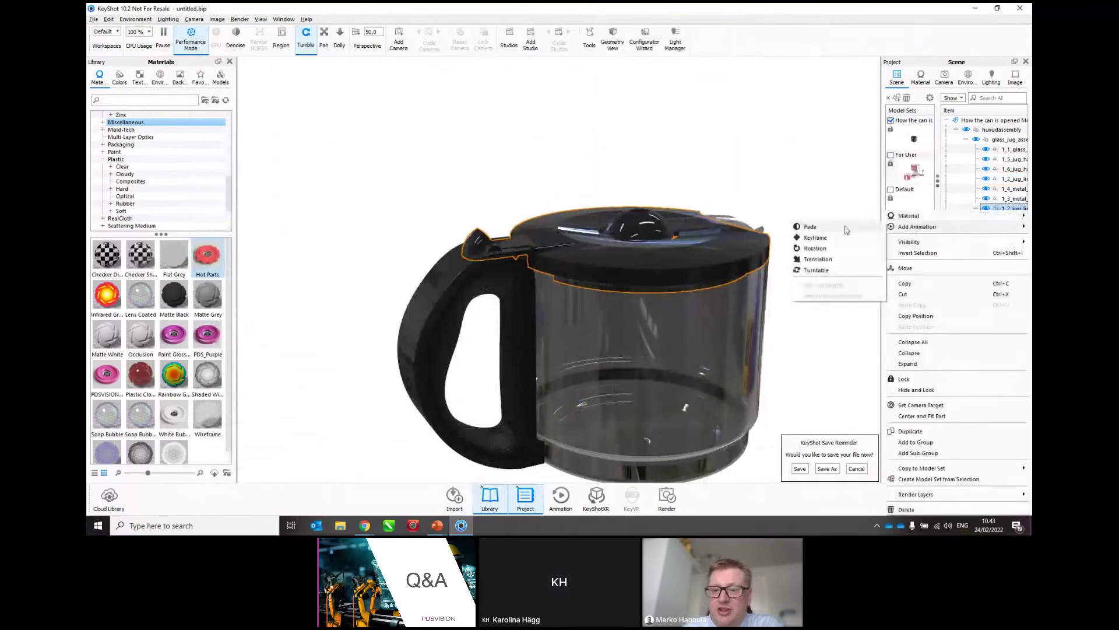
left_click(822, 248)
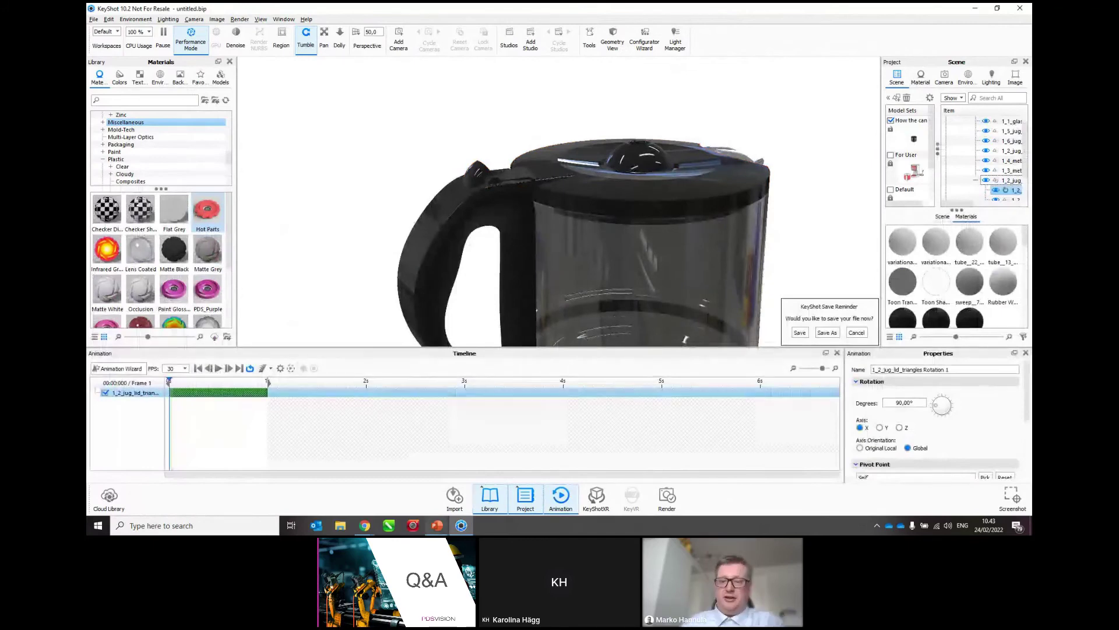
left_click(857, 333)
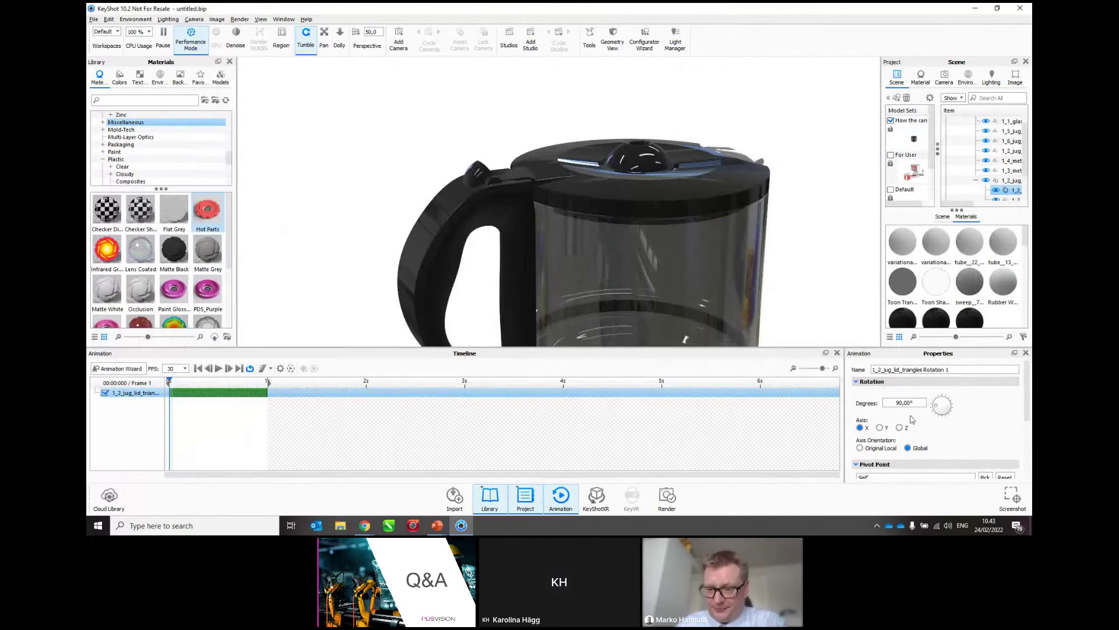
Set the pivot point of the jug lid's rotation to the split hinge pin part 1_2_jug_lid_1
scroll(926, 429, "down", 1)
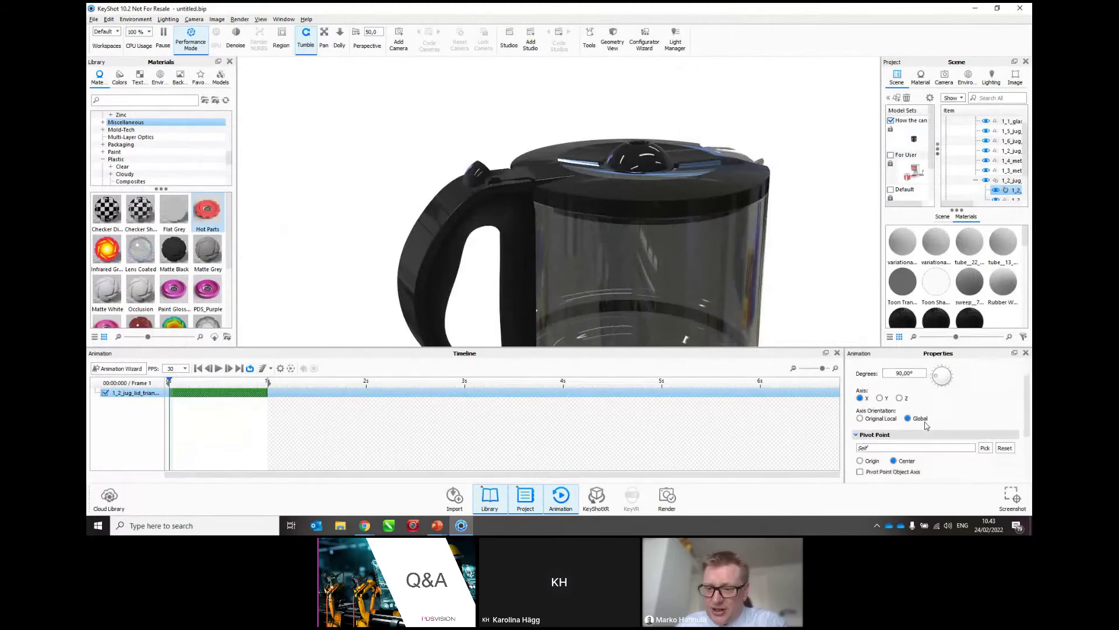
left_click(984, 448)
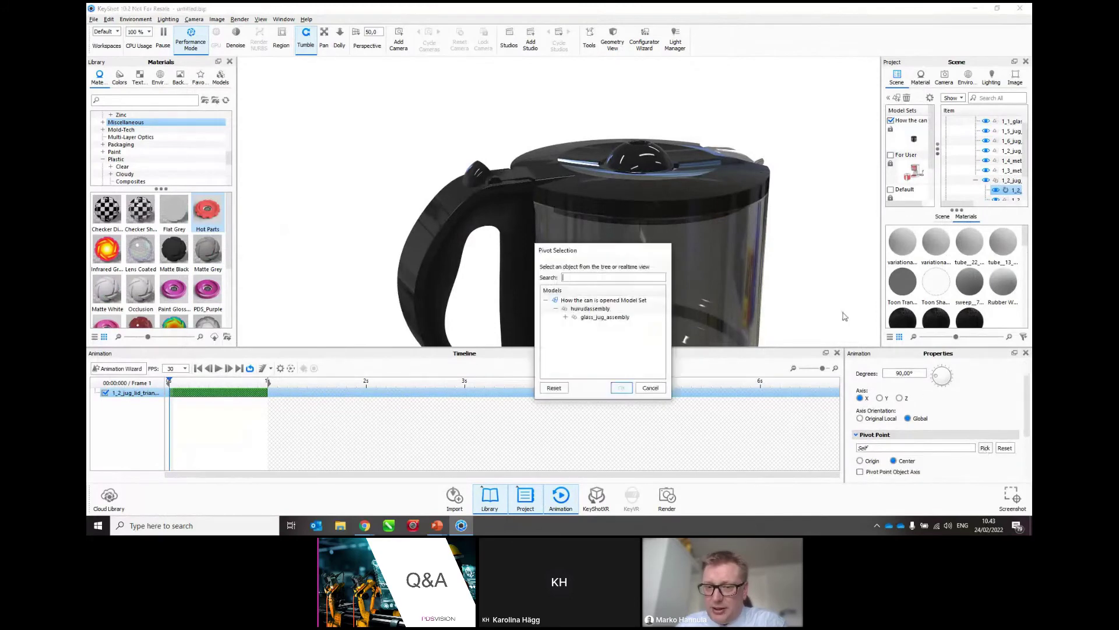
left_click(565, 317)
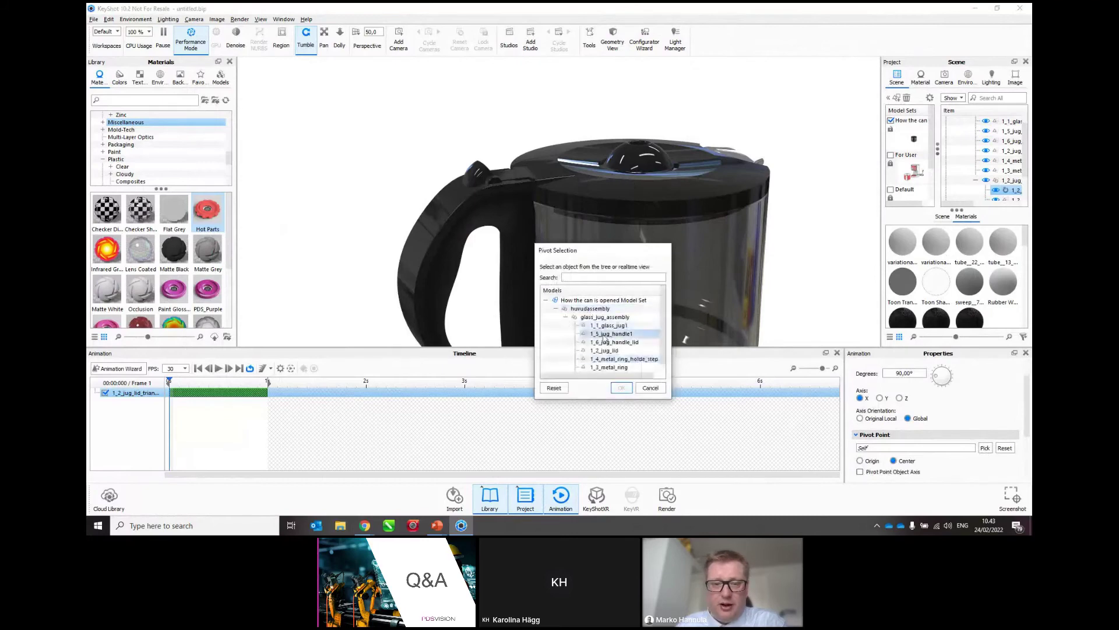
scroll(583, 355, "down", 1)
left_click(576, 368)
scroll(600, 362, "down", 1)
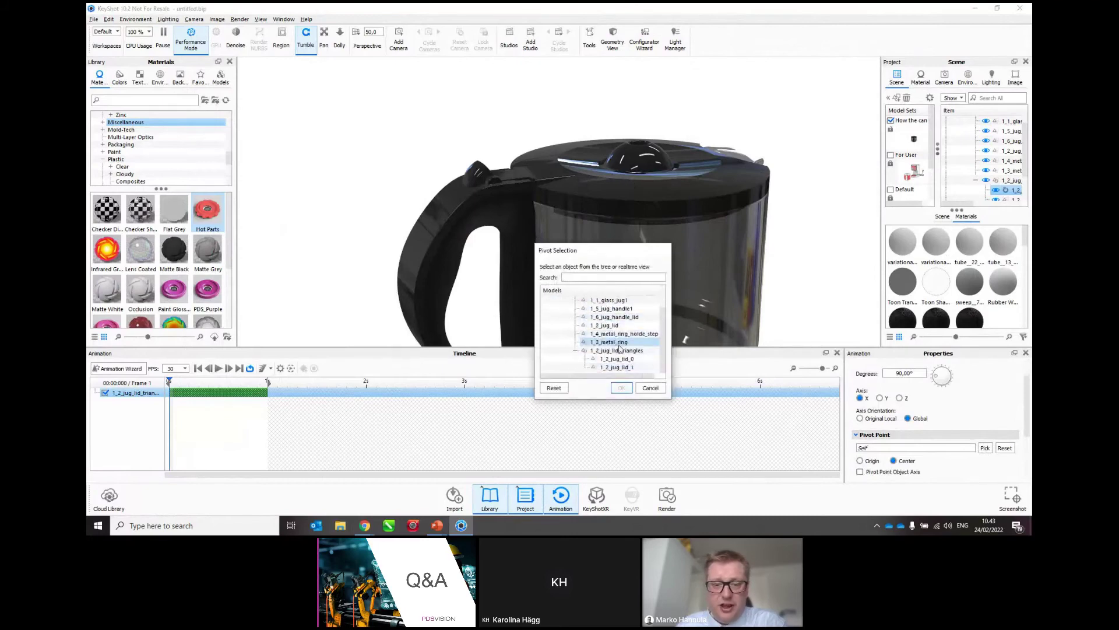
left_click(619, 367)
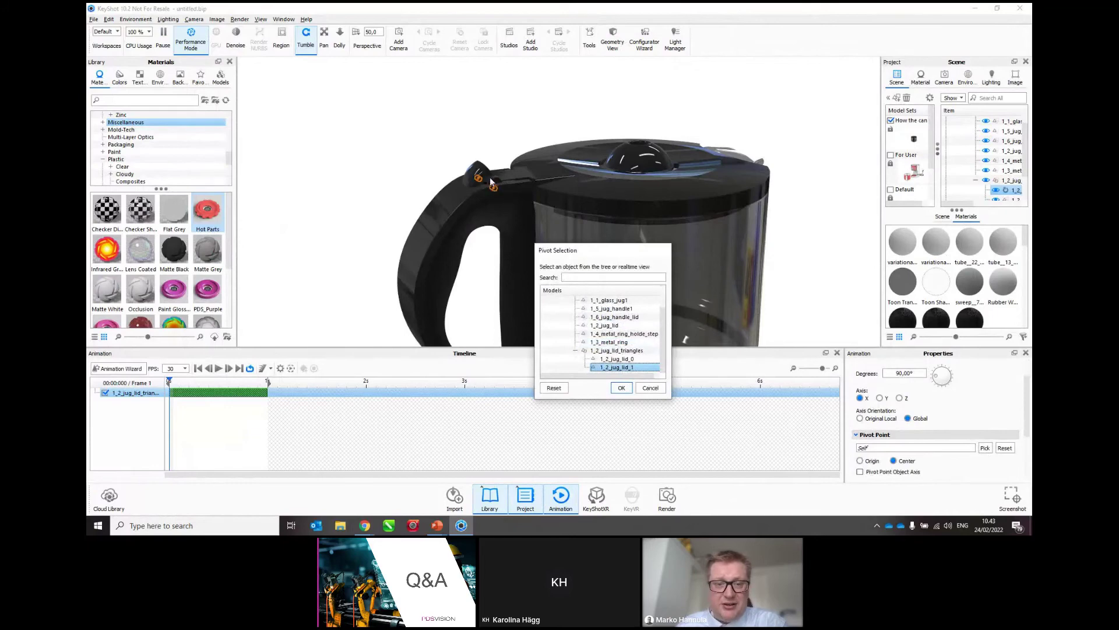
left_click(621, 389)
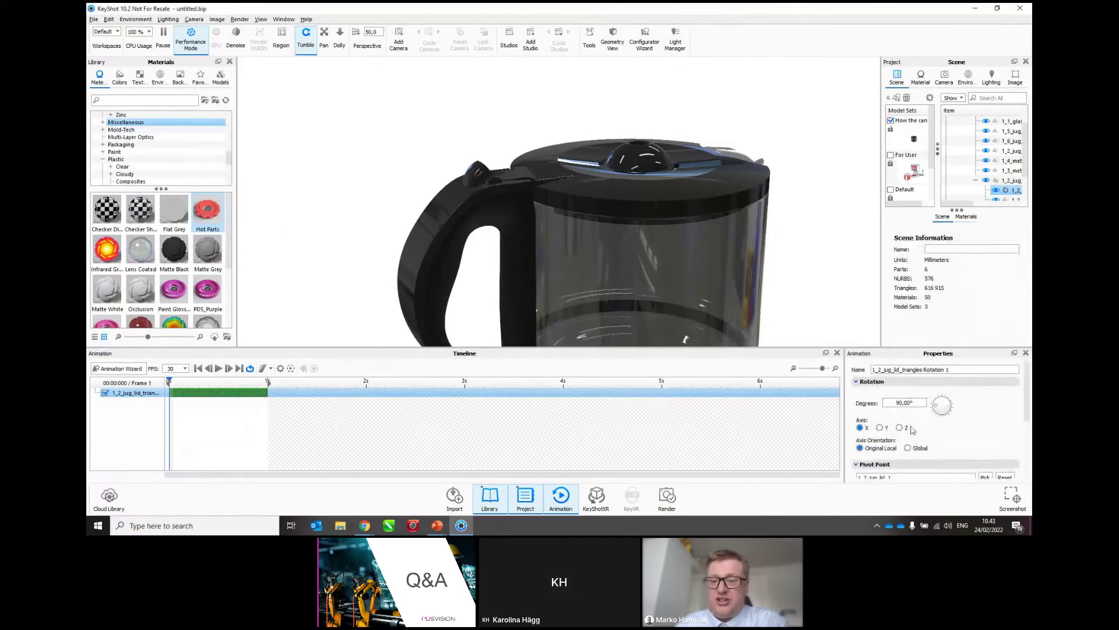
Preview the lid's rotation from the new pivot and set its rotation angle to -85 degrees
left_click(218, 369)
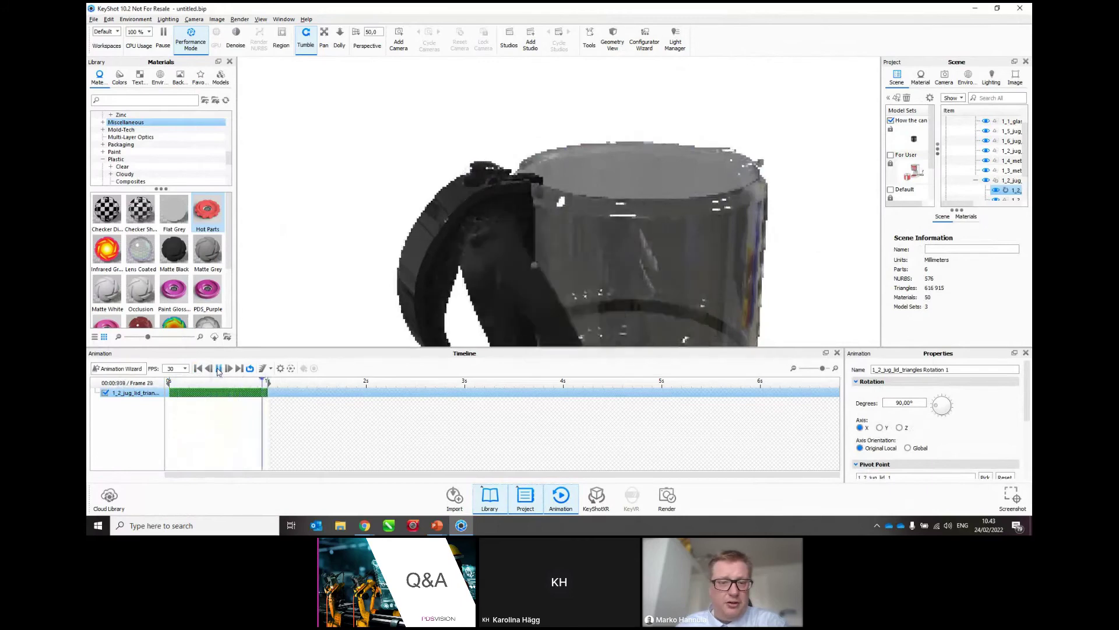
left_click(218, 369)
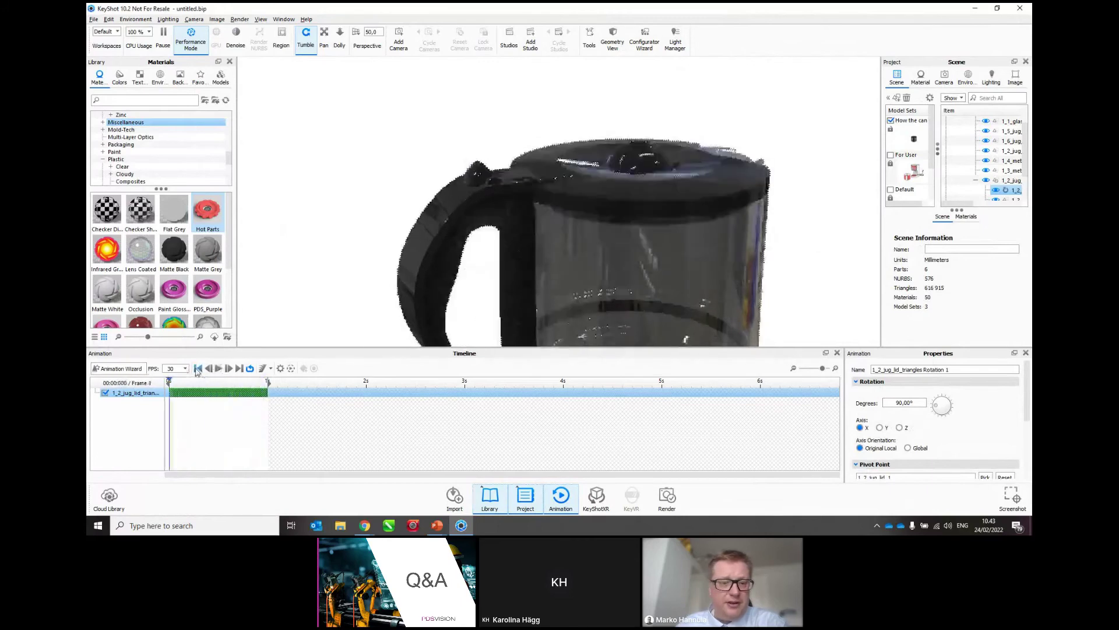
left_click(890, 402)
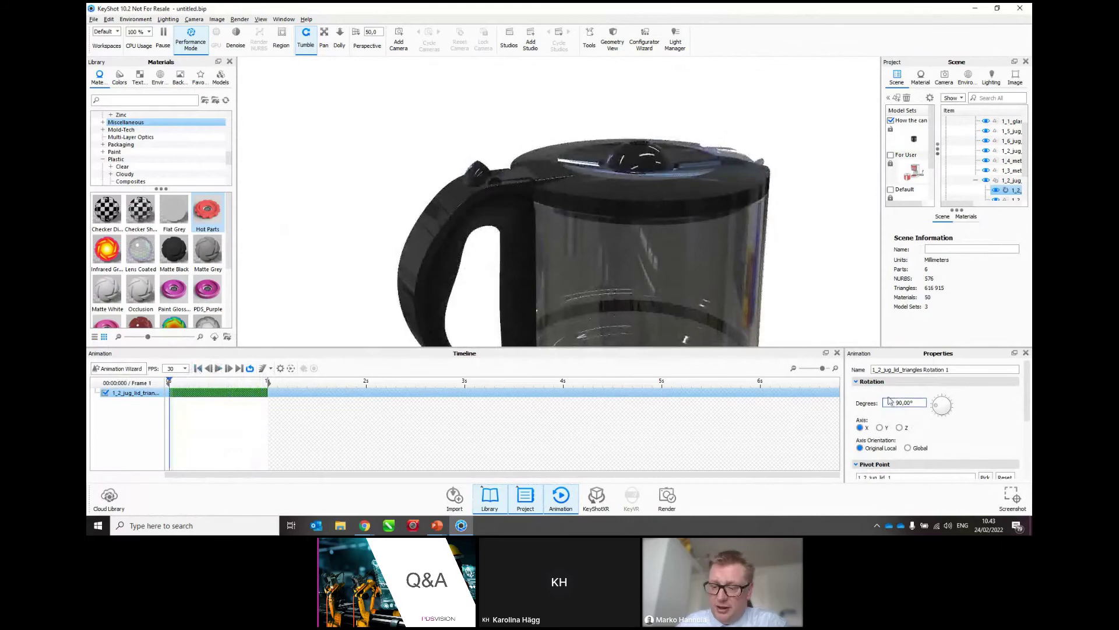
type("-85")
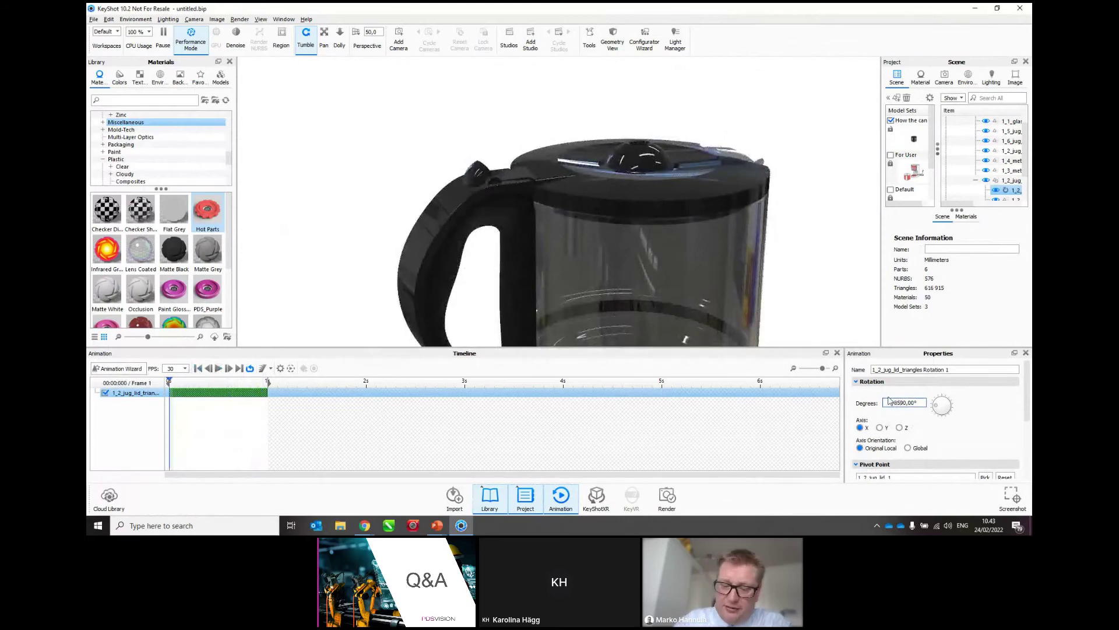
key("Delete")
key("Delete")
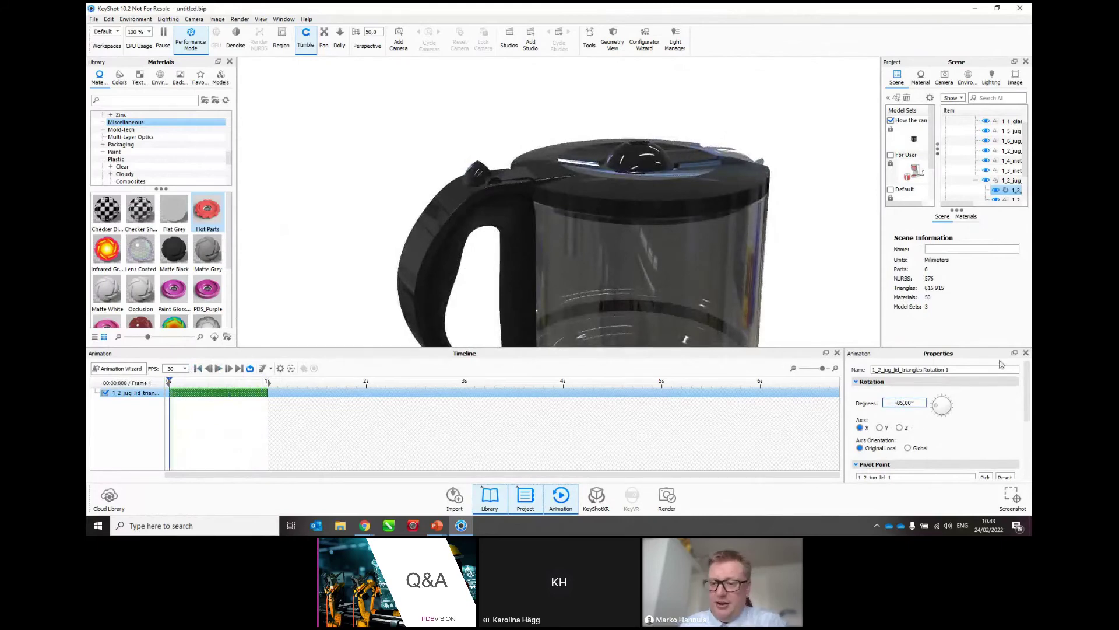
key("Return")
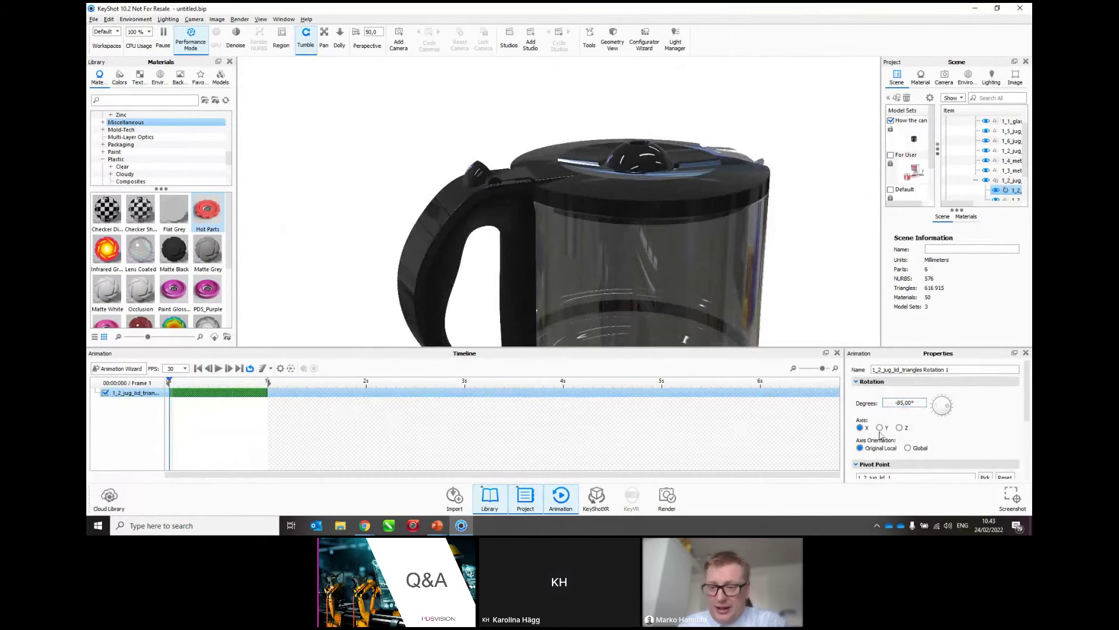
Set the lid rotation's end time to 2 s with Ease In/Out motion, and preview the opening from the start
scroll(895, 429, "down", 3)
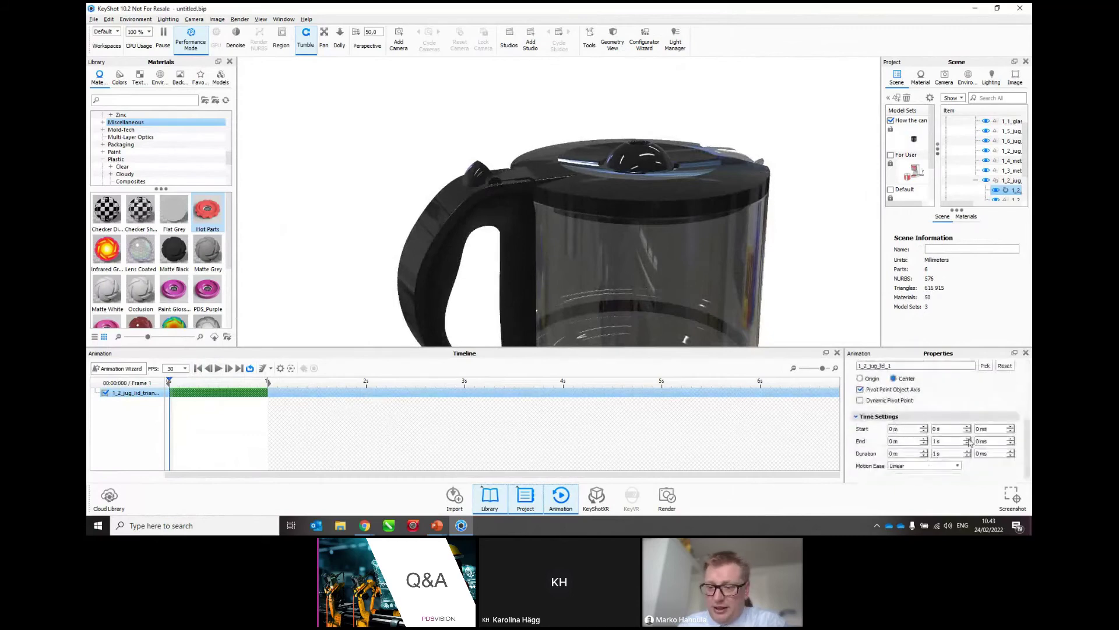
left_click(967, 438)
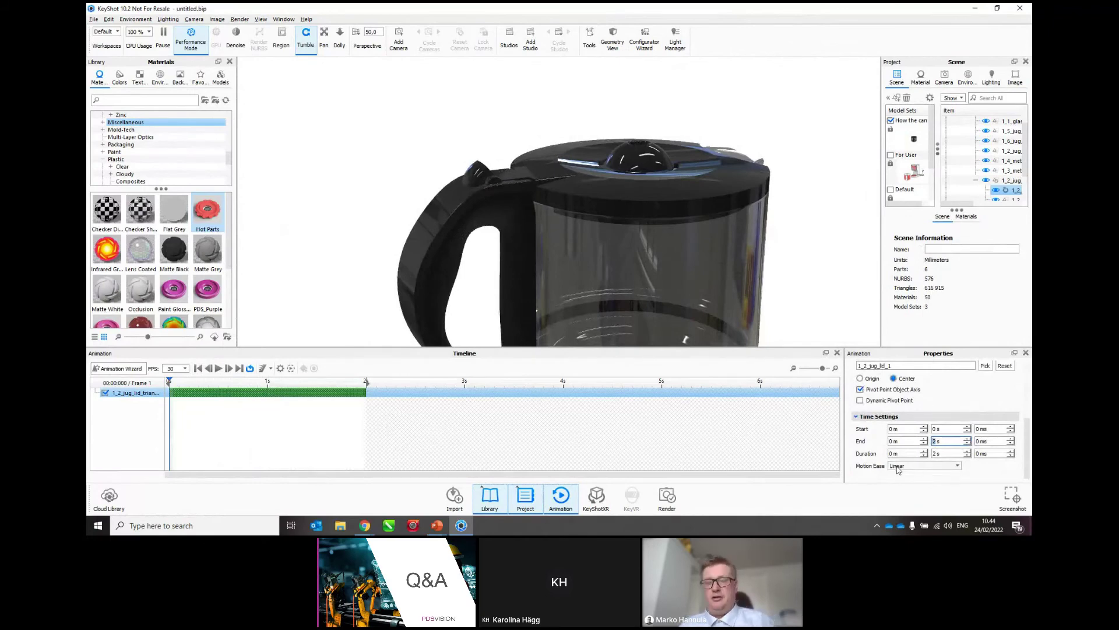
left_click(927, 466)
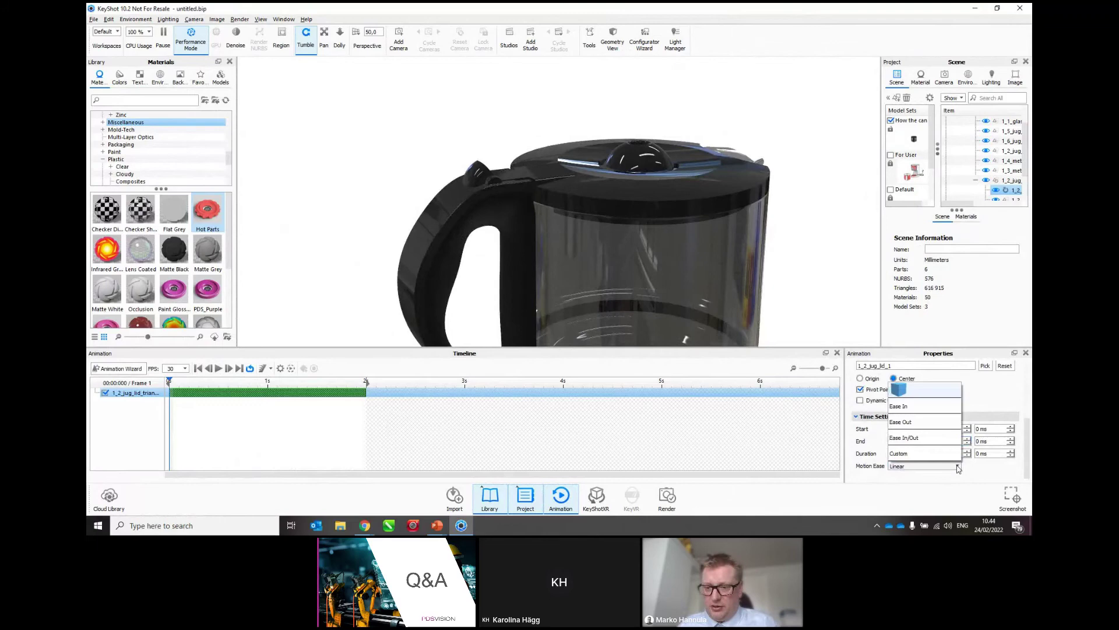
left_click(922, 441)
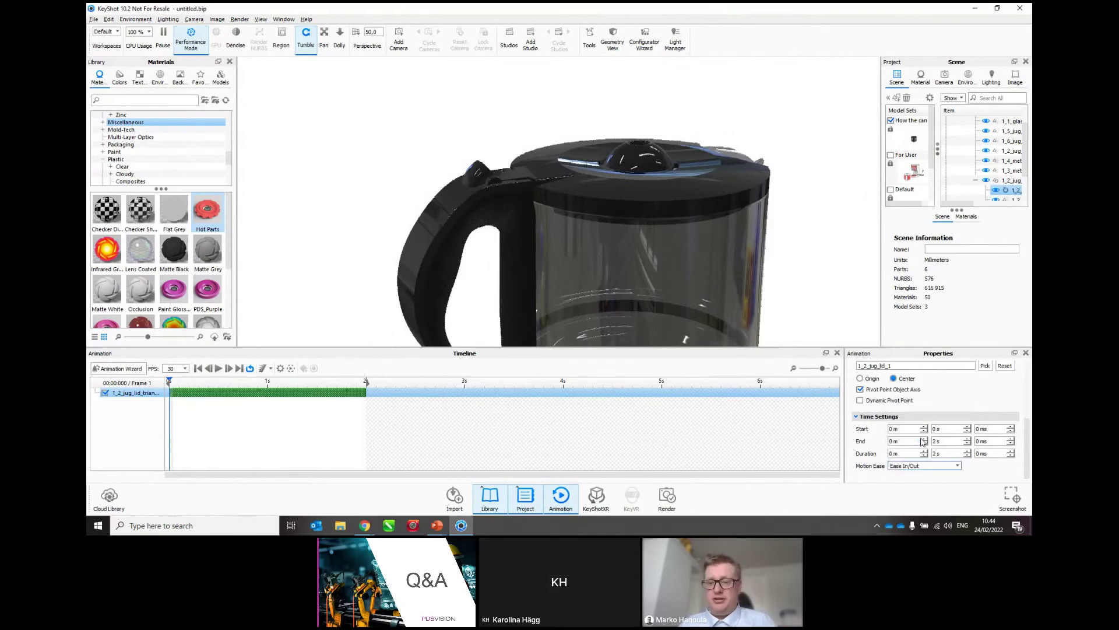
left_click(220, 368)
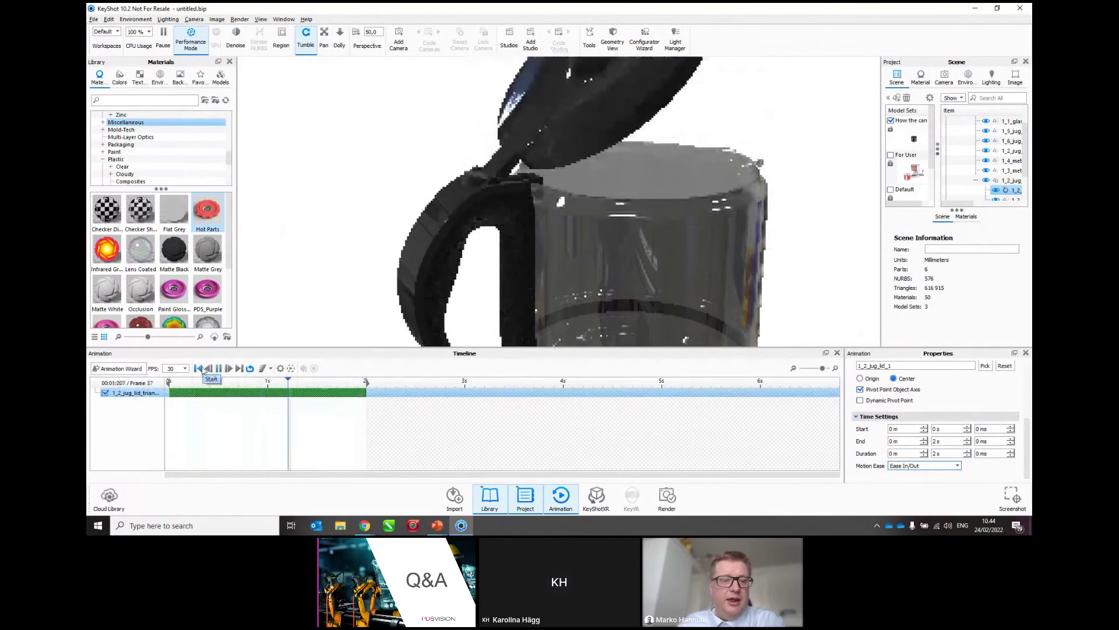
left_click(201, 370)
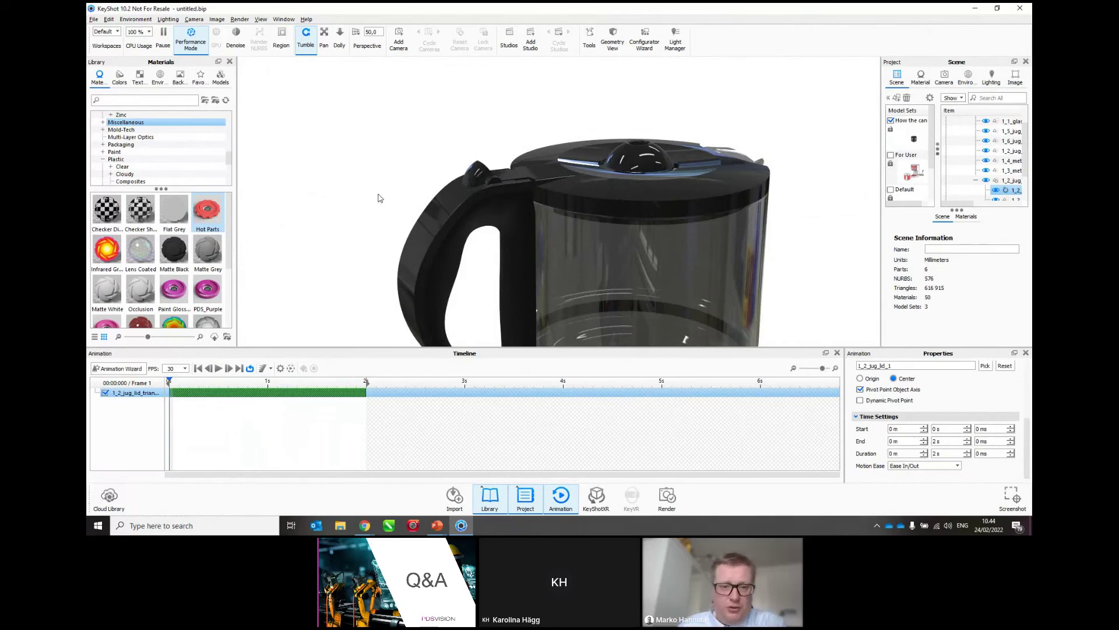
Add a Turntable animation to the glass_jug_assembly group with the whole jug in view
scroll(597, 253, "down", 3)
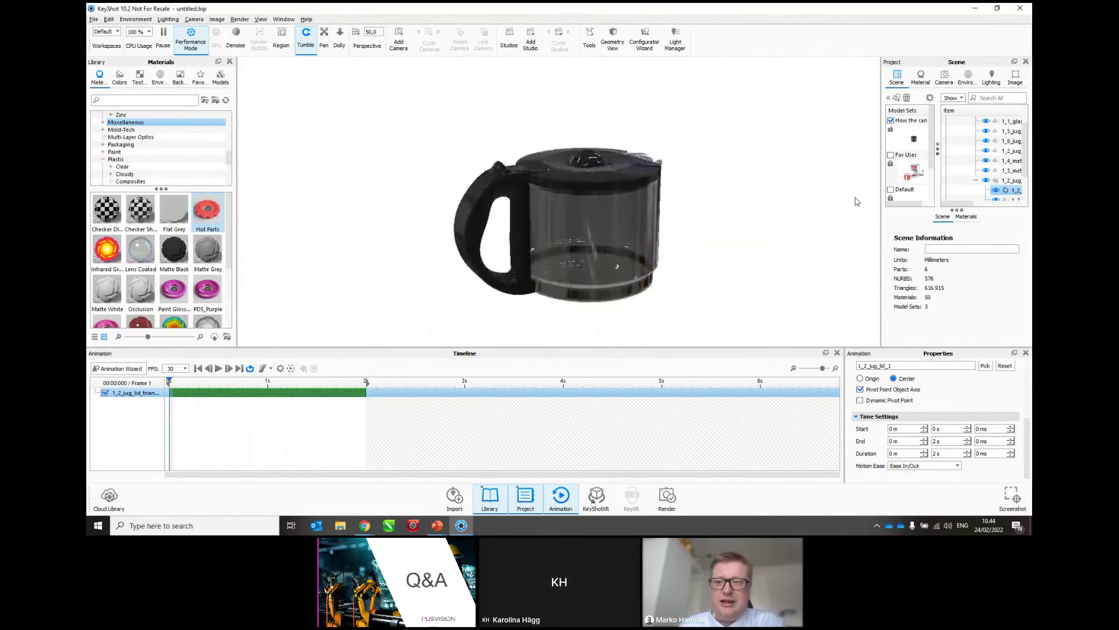
scroll(992, 177, "up", 1)
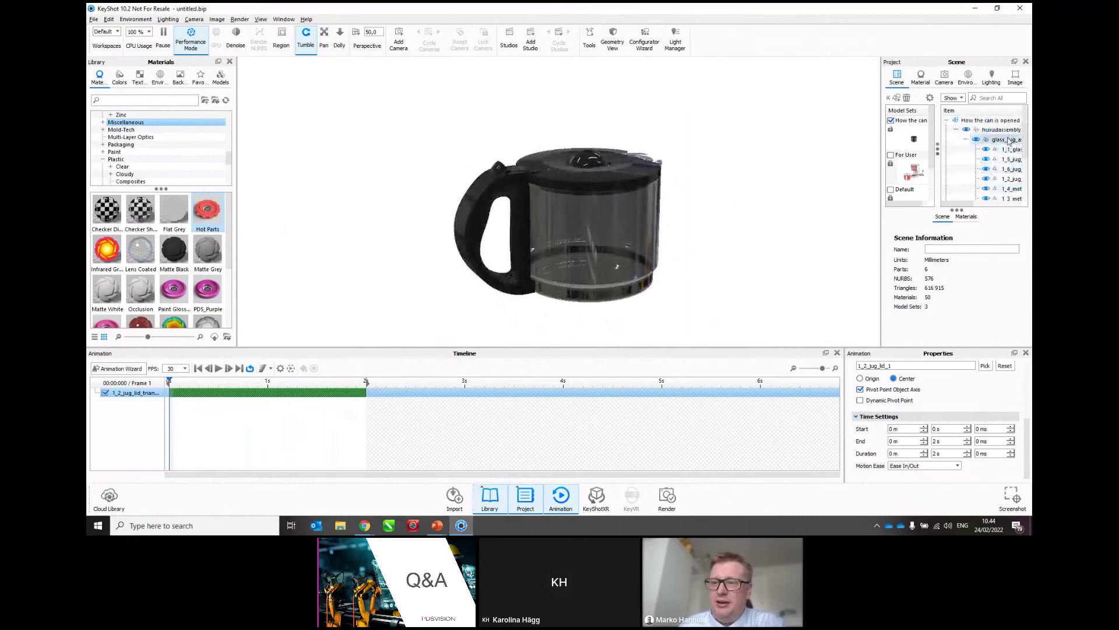
left_click(1008, 140)
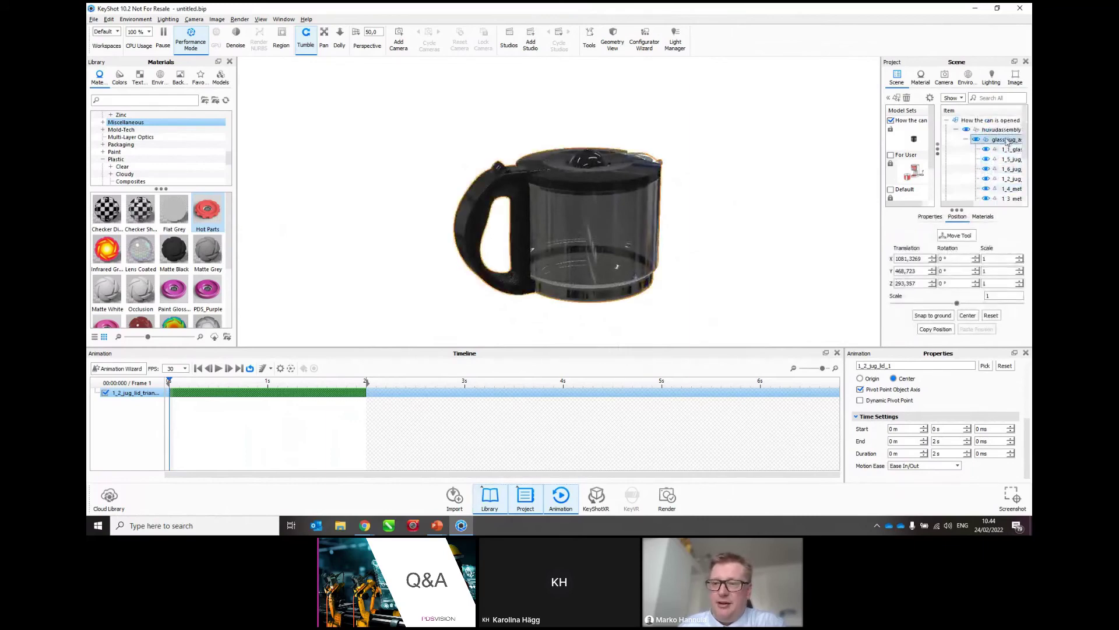
right_click(1008, 141)
mouse_move(976, 154)
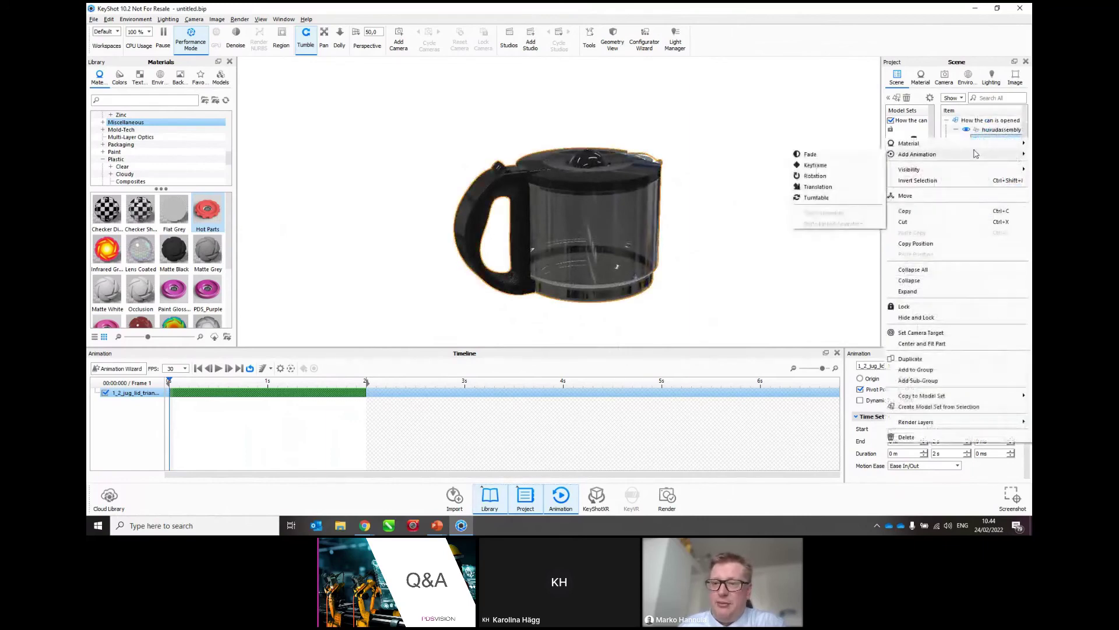
left_click(816, 199)
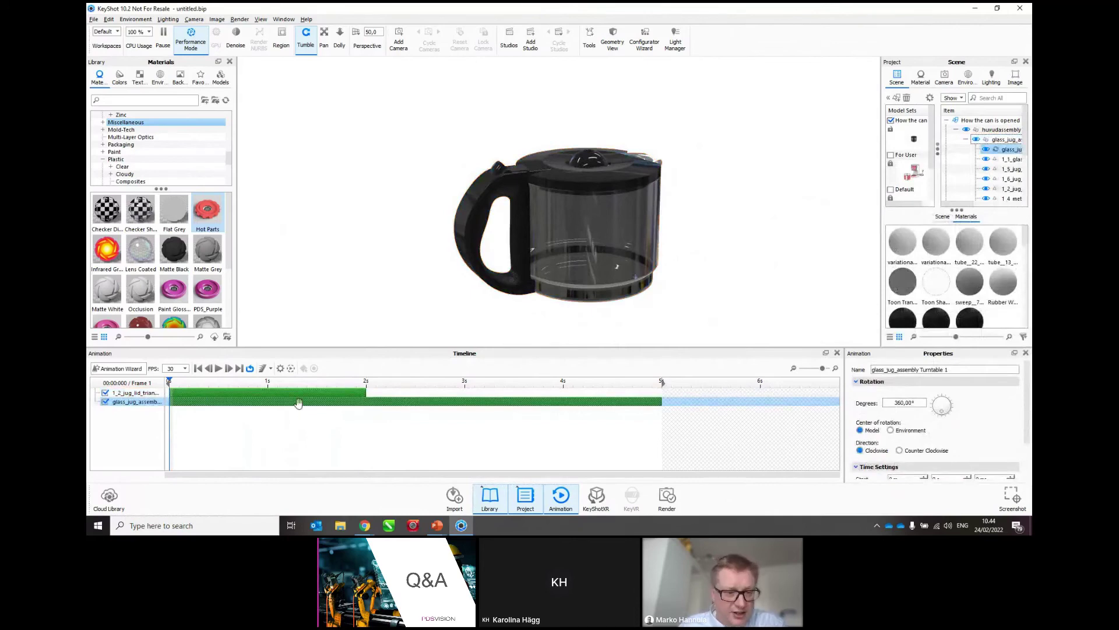
Delay the jug turntable's start by about 0.7 s, set its center of rotation to Environment, and preview the combined animation
left_click_drag(297, 403, 362, 402)
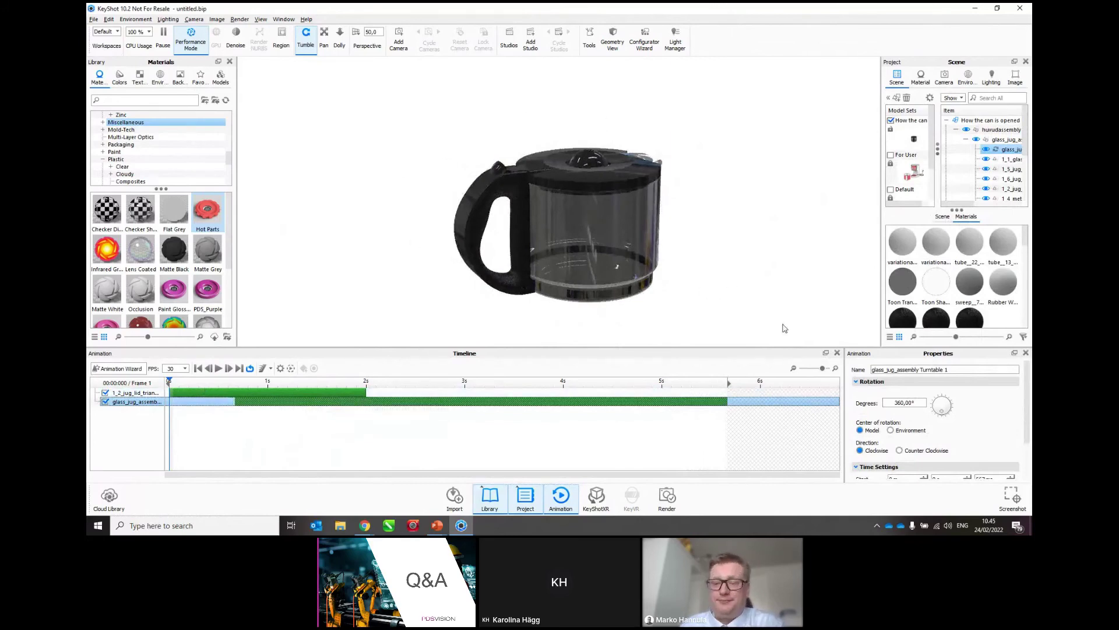
left_click(891, 430)
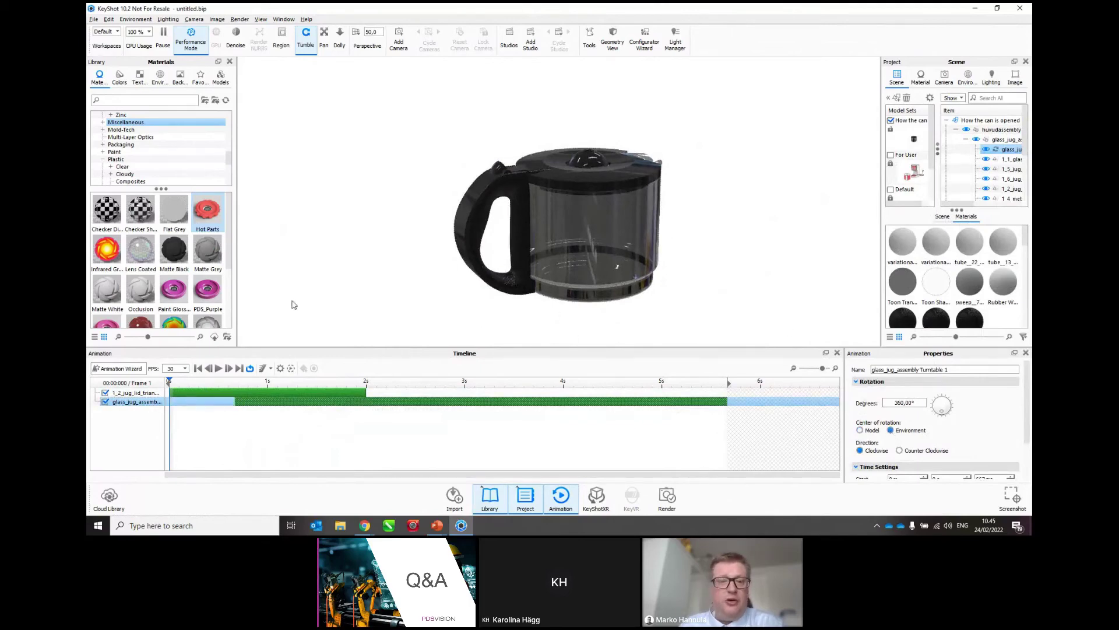
left_click(218, 369)
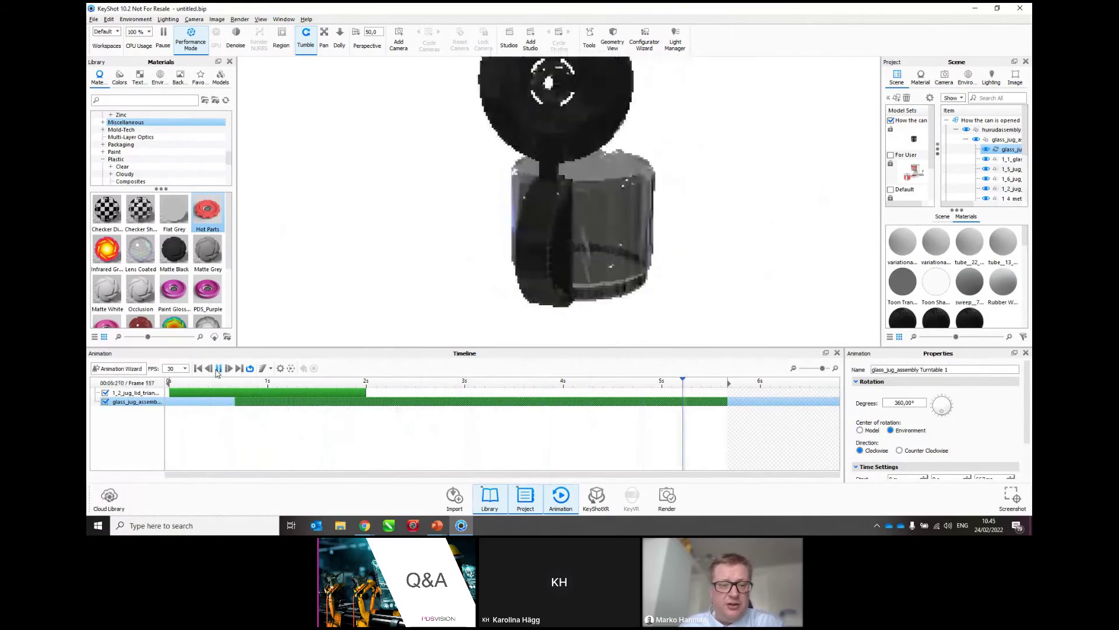
left_click(218, 369)
Mirror the lid rotation animation so the lid closes again, and play the whole sequence from the first frame
left_click(296, 395)
right_click(296, 395)
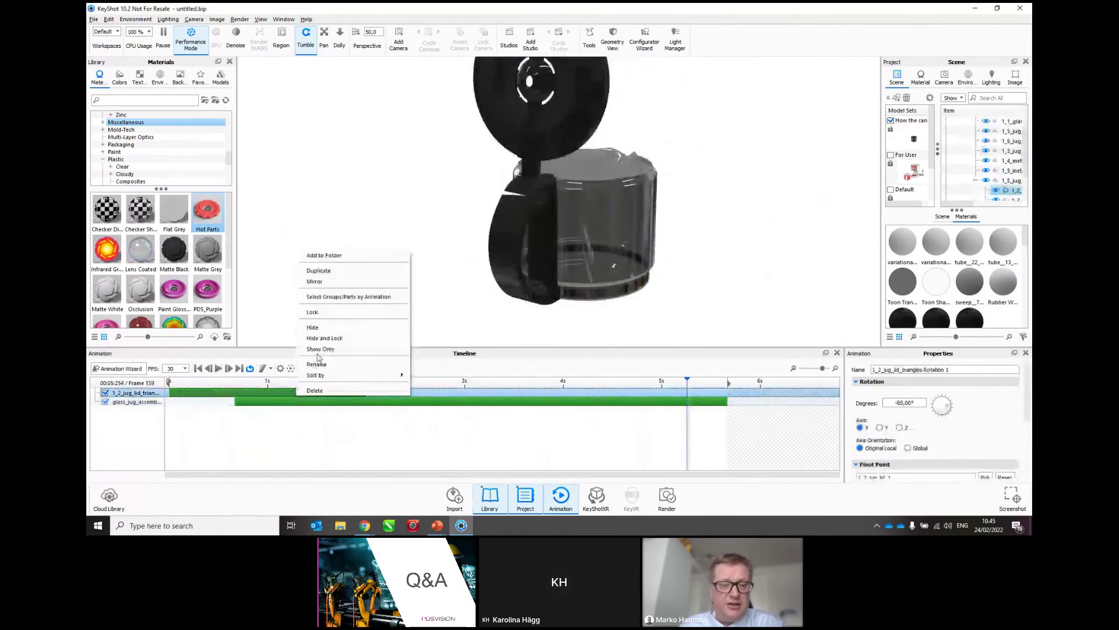
left_click(315, 281)
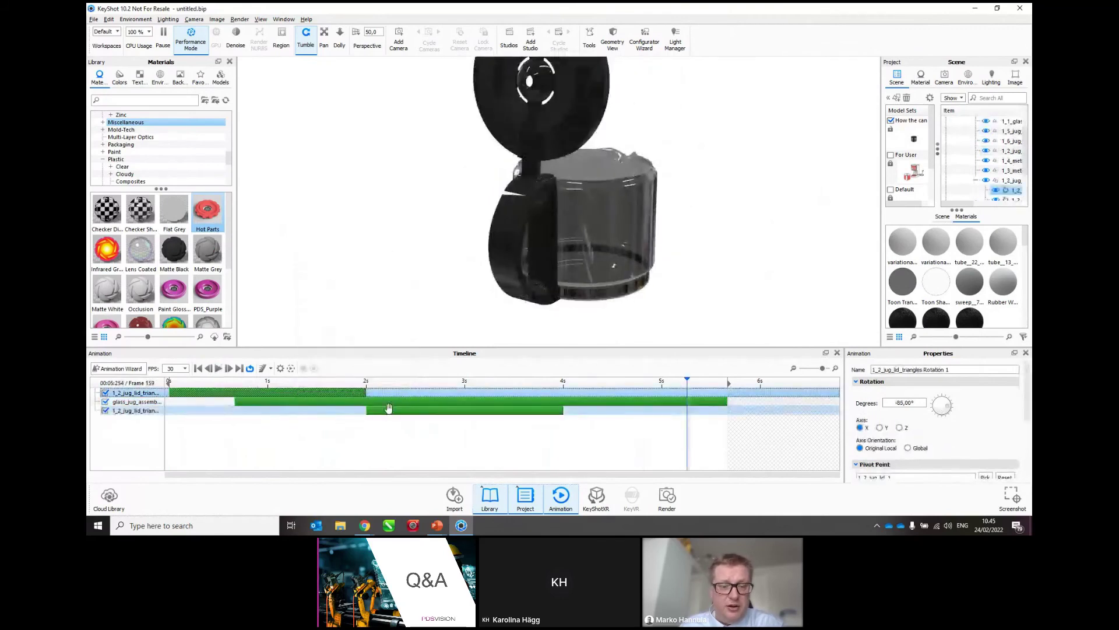
left_click(198, 368)
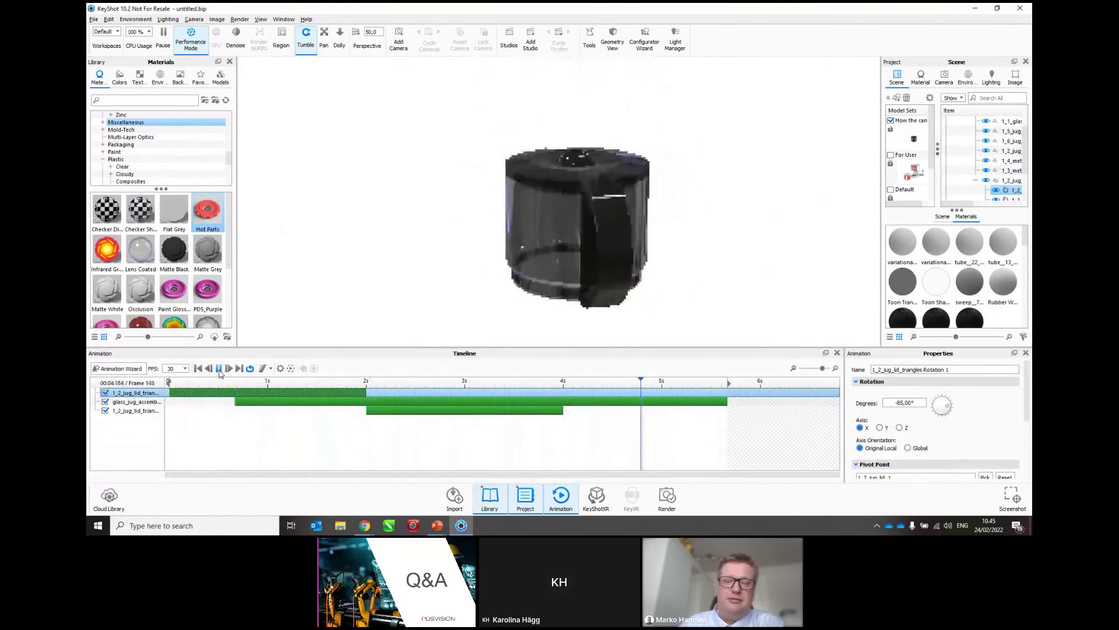
left_click(198, 368)
left_click(198, 368)
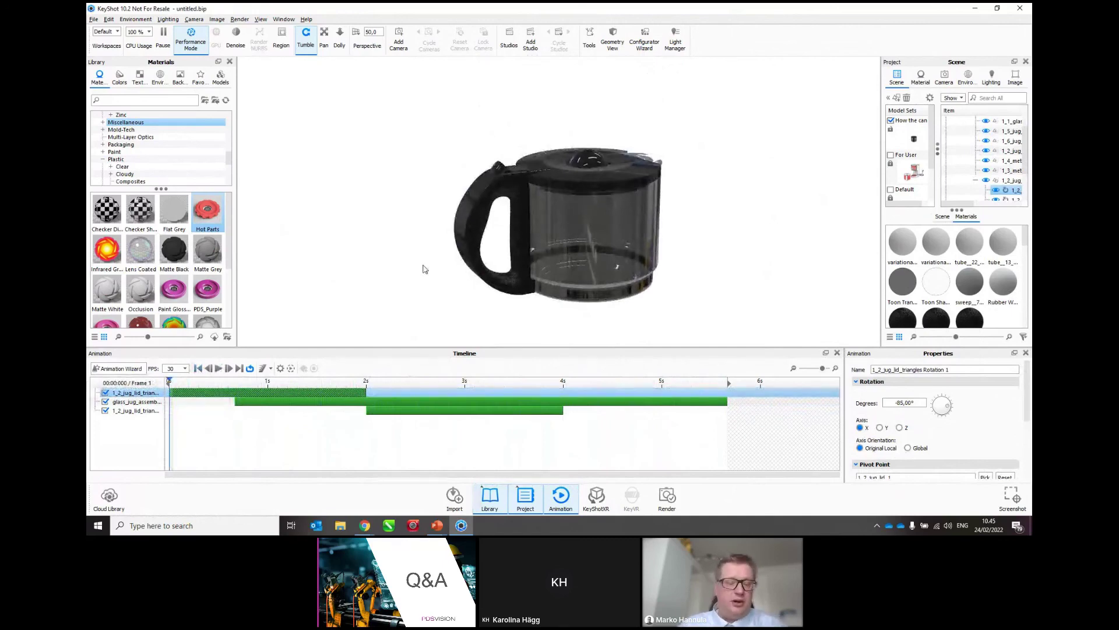
Switch to the running PowerPoint slide show and move from the LIVE DEMO slide to the coffee maker render
key("alt+Tab")
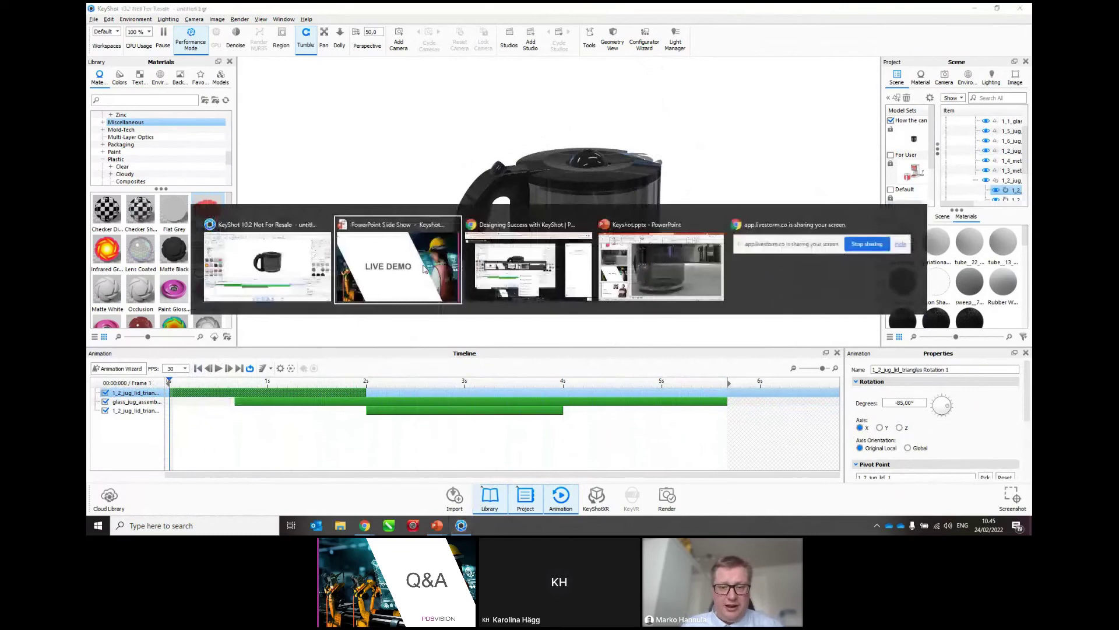
key("alt+Tab")
key("alt+Tab")
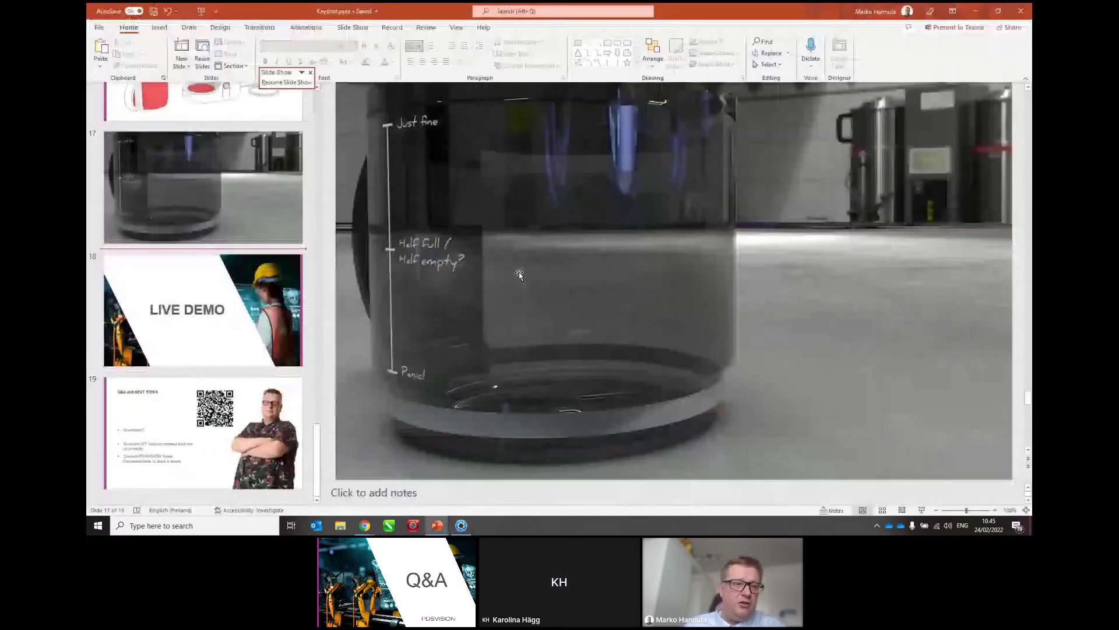
mouse_move(443, 528)
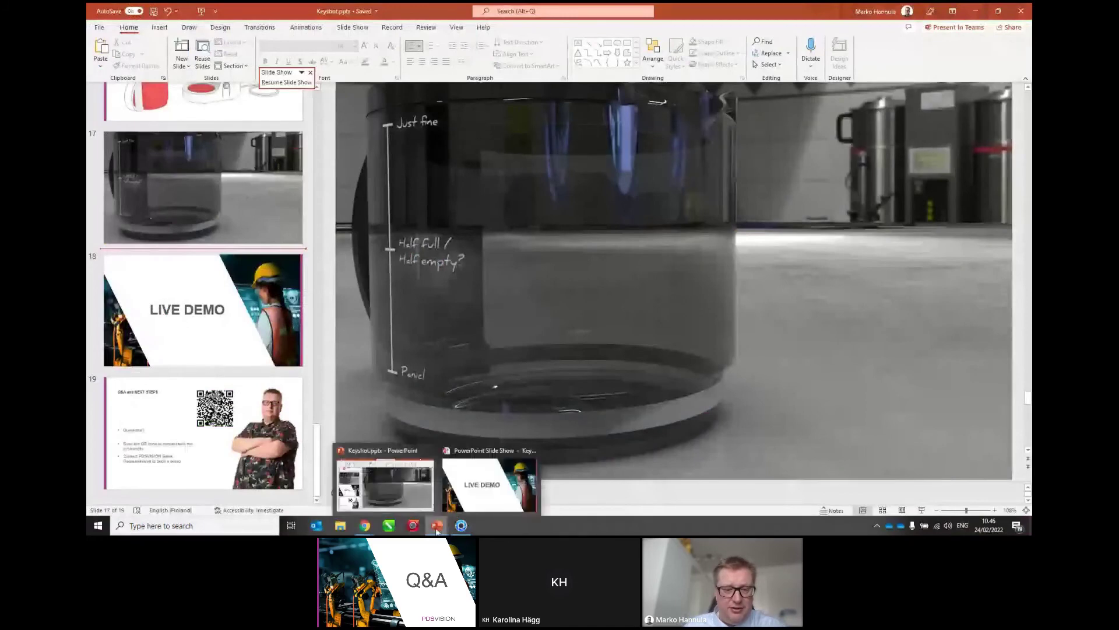
left_click(489, 484)
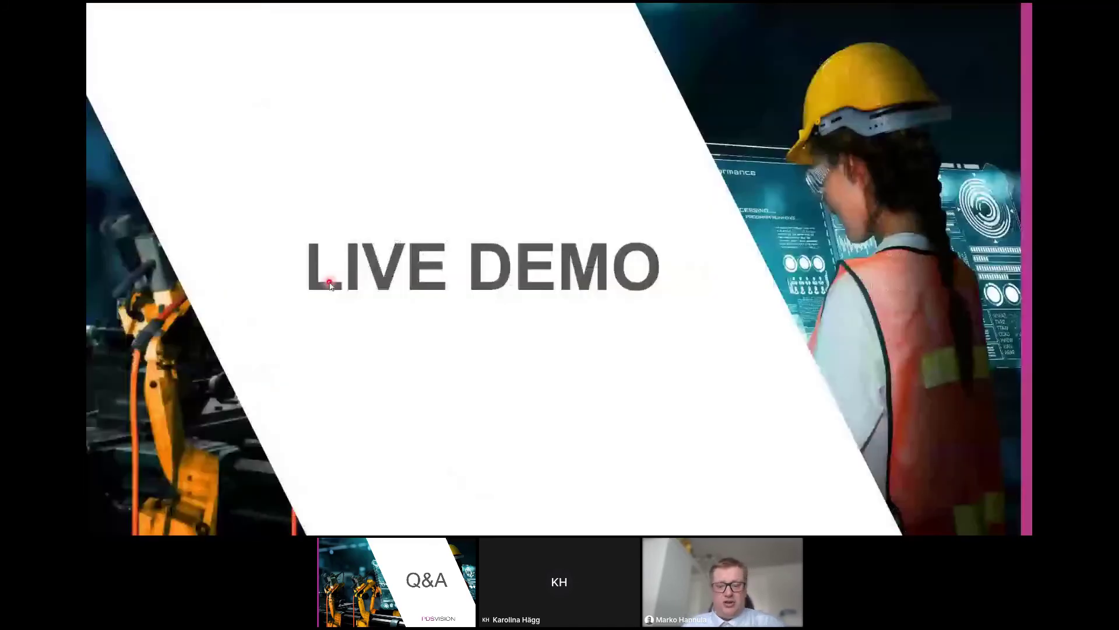
left_click(329, 284)
left_click(330, 284)
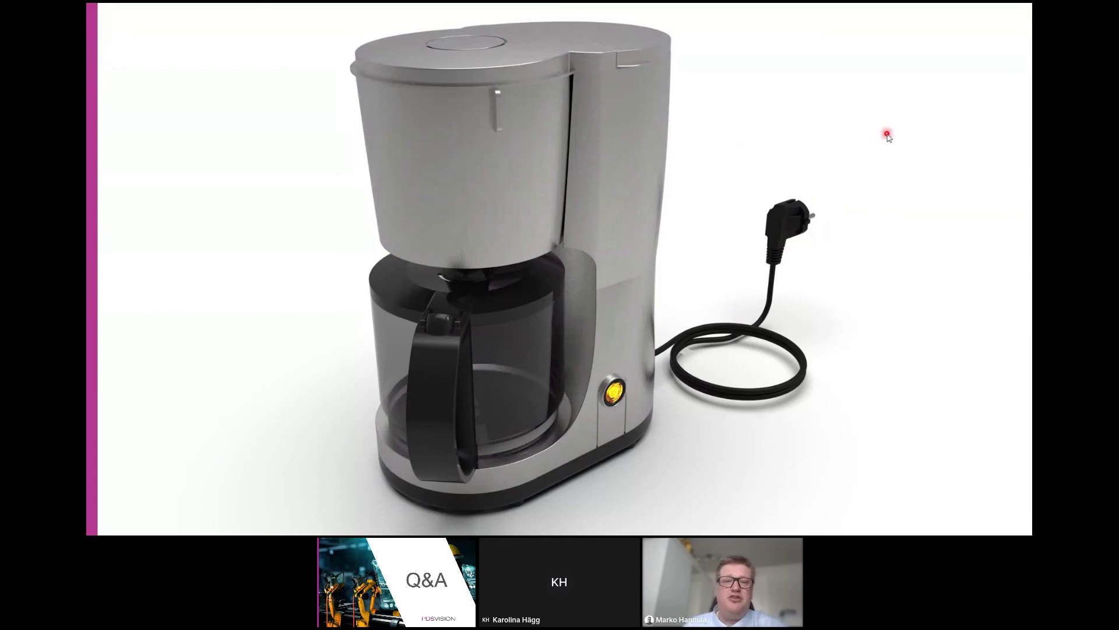
Page through the running slide show between the REAL-TIME feature slide and the coffee maker render
key("Right")
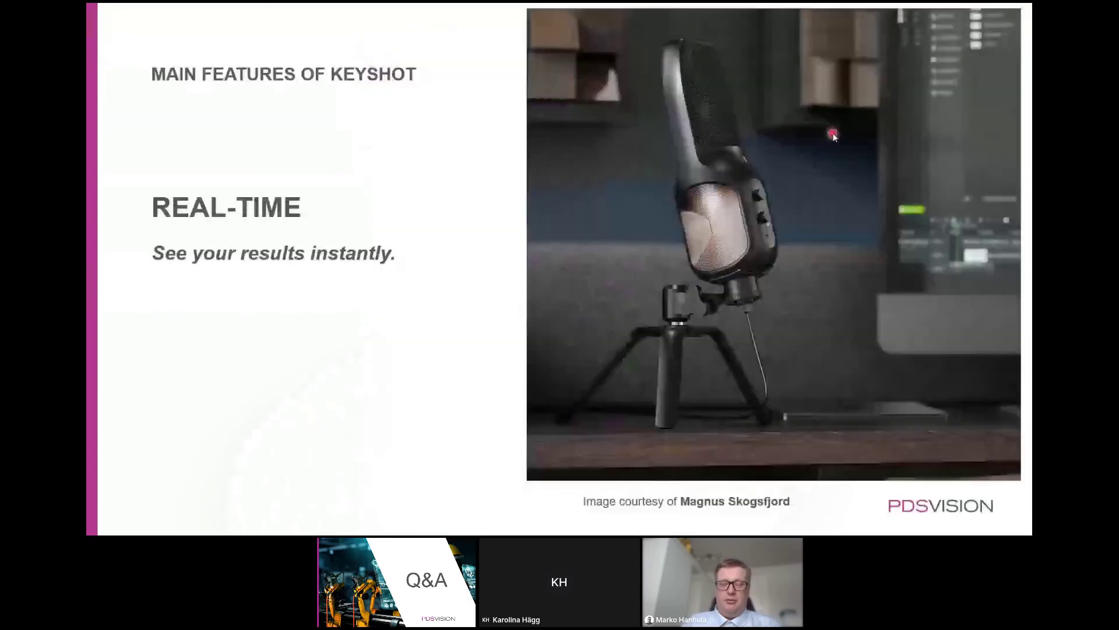
key("Right")
key("Right")
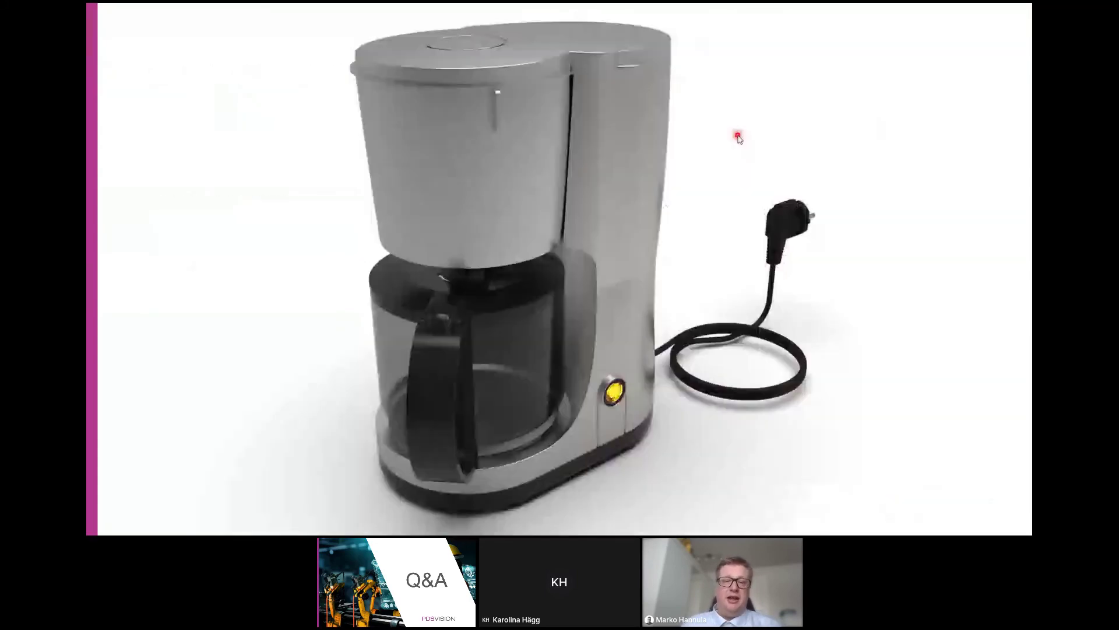
Switch to KeyShot, show only the Default model set, and hide the animation timeline with the coffee maker in view
key("alt+Tab")
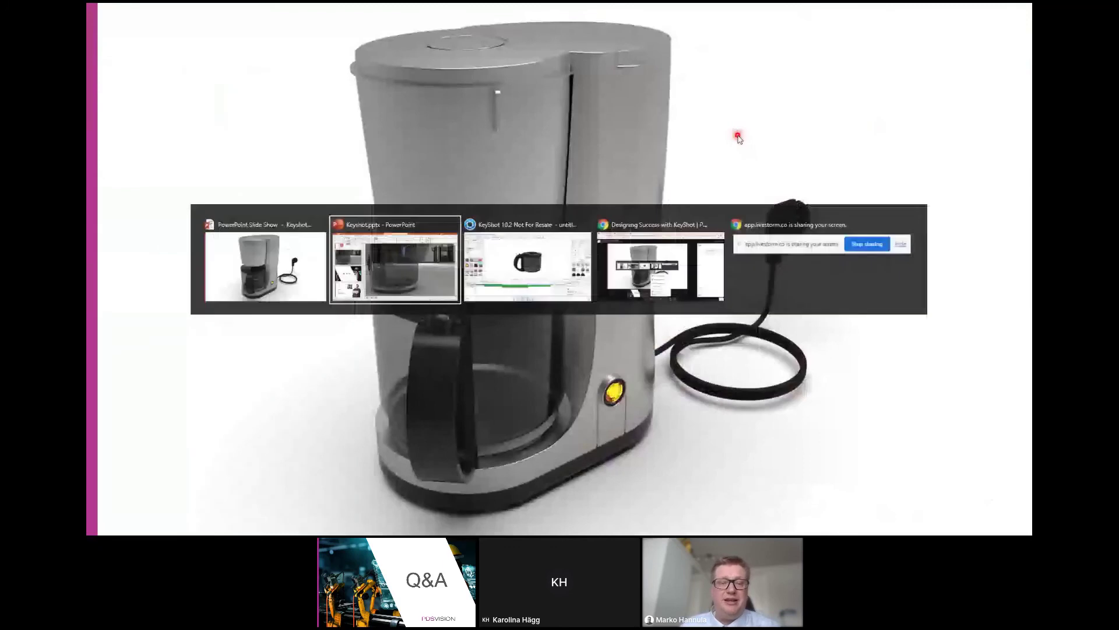
key("alt+Tab")
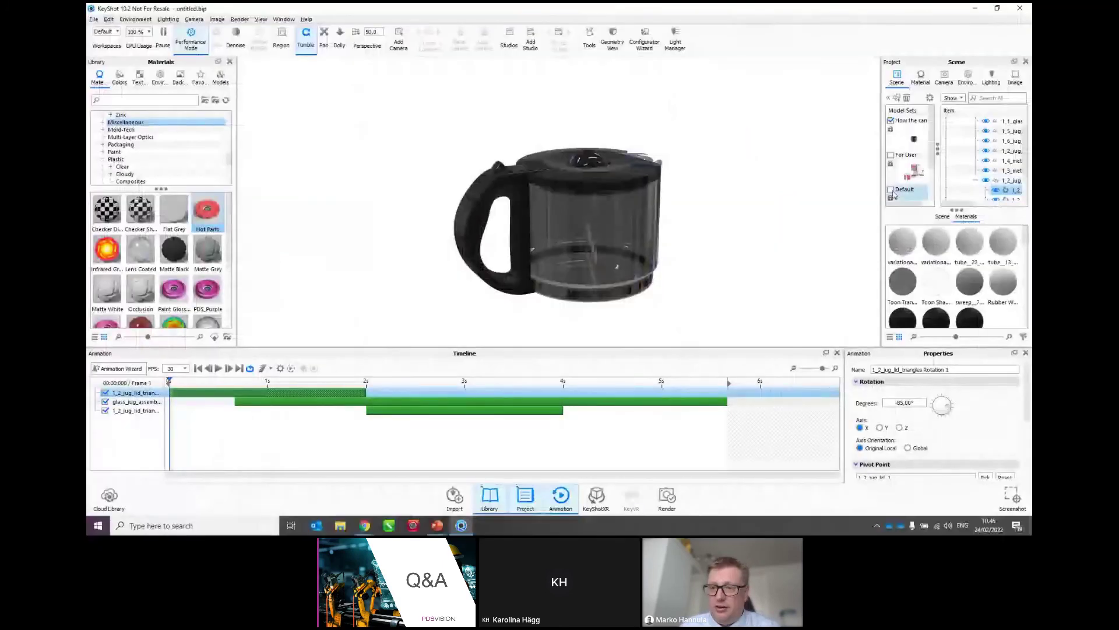
left_click(891, 190)
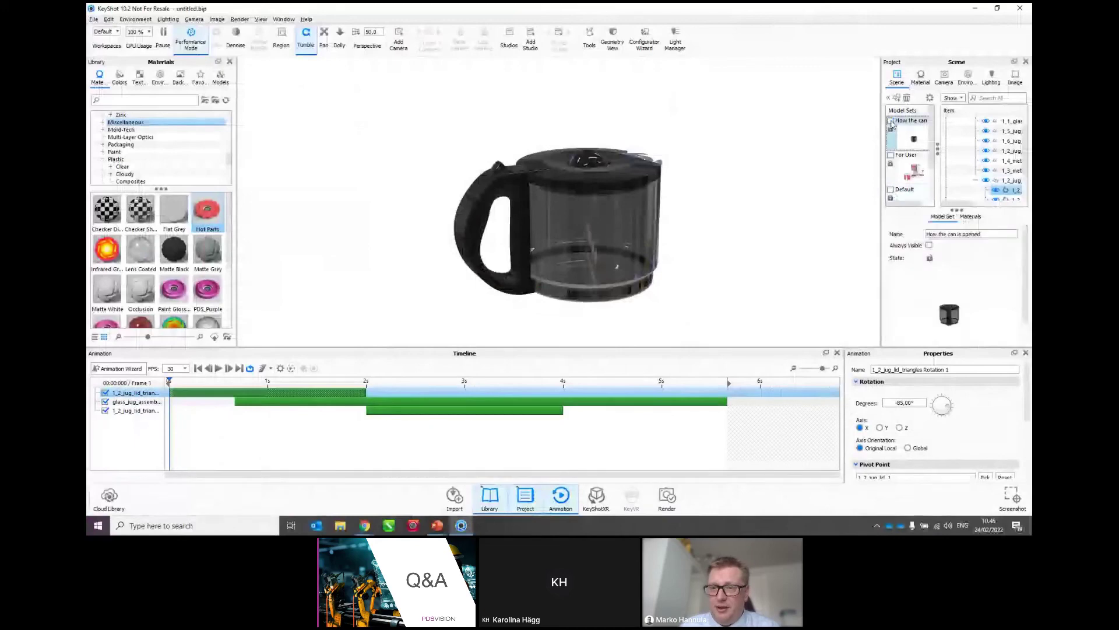
left_click(891, 190)
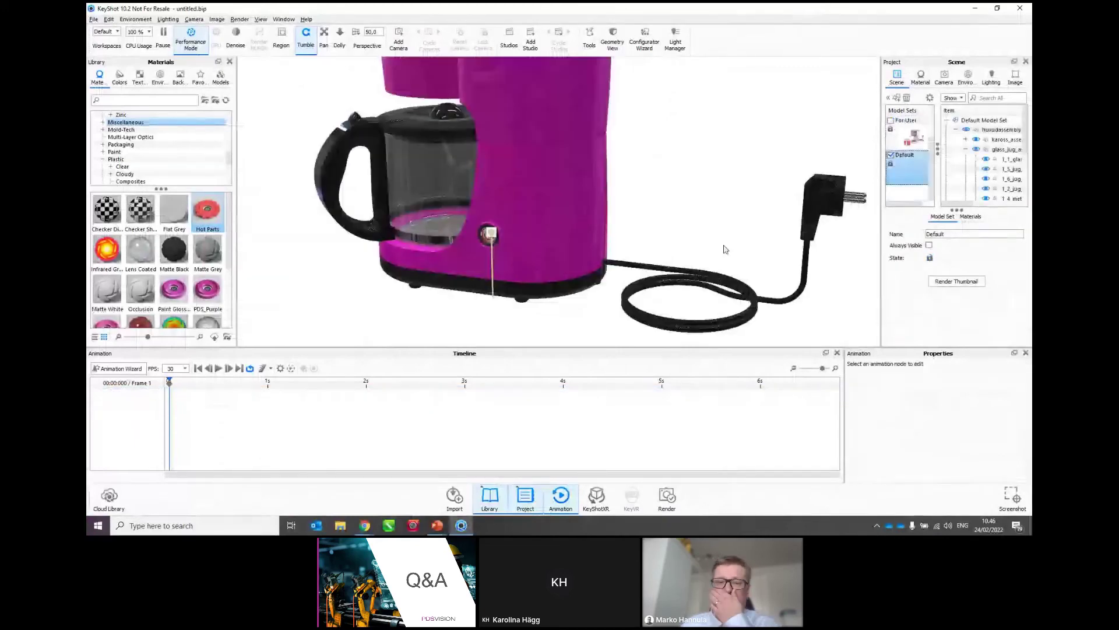
left_click(547, 500)
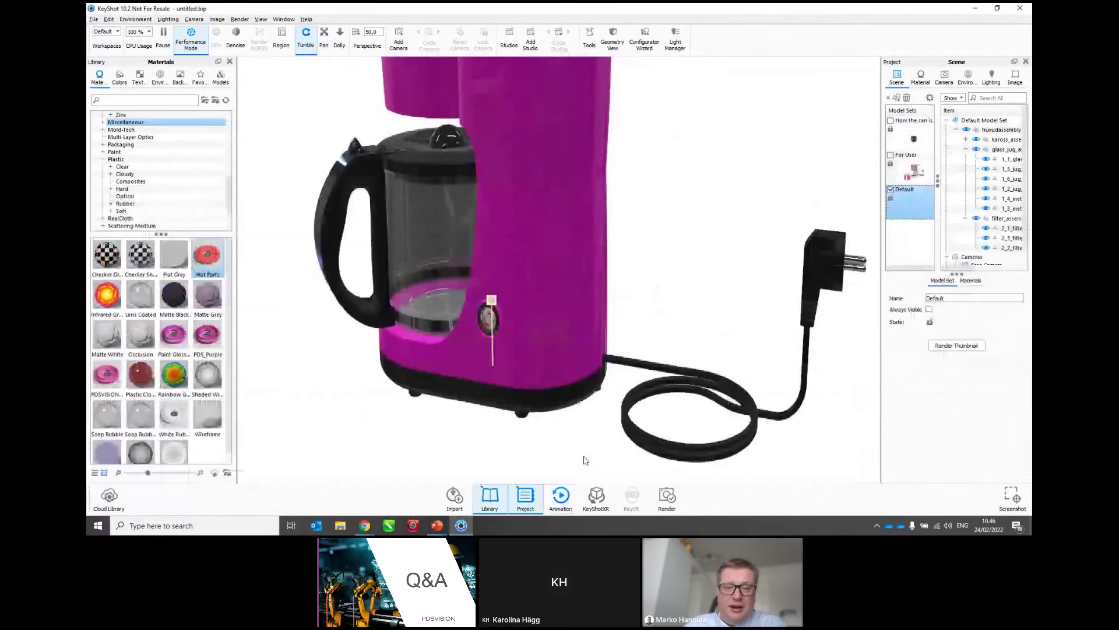
left_click_drag(549, 422, 734, 450)
Start a configurator setup from the render settings for Material Variations, with the Default model set as parent model
left_click(667, 498)
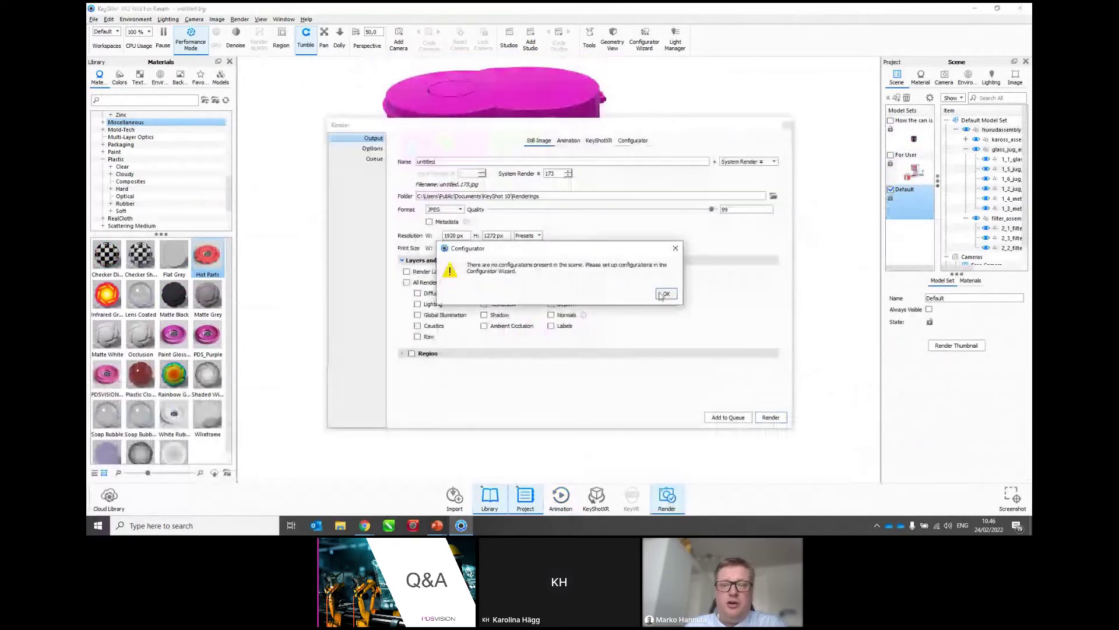
left_click(663, 293)
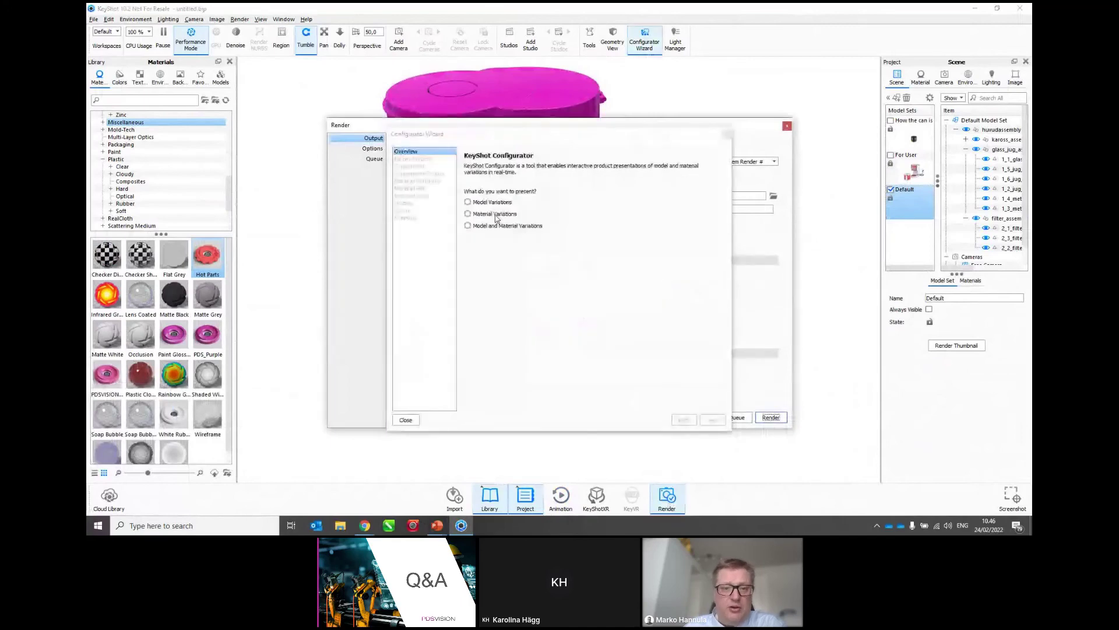
left_click(495, 214)
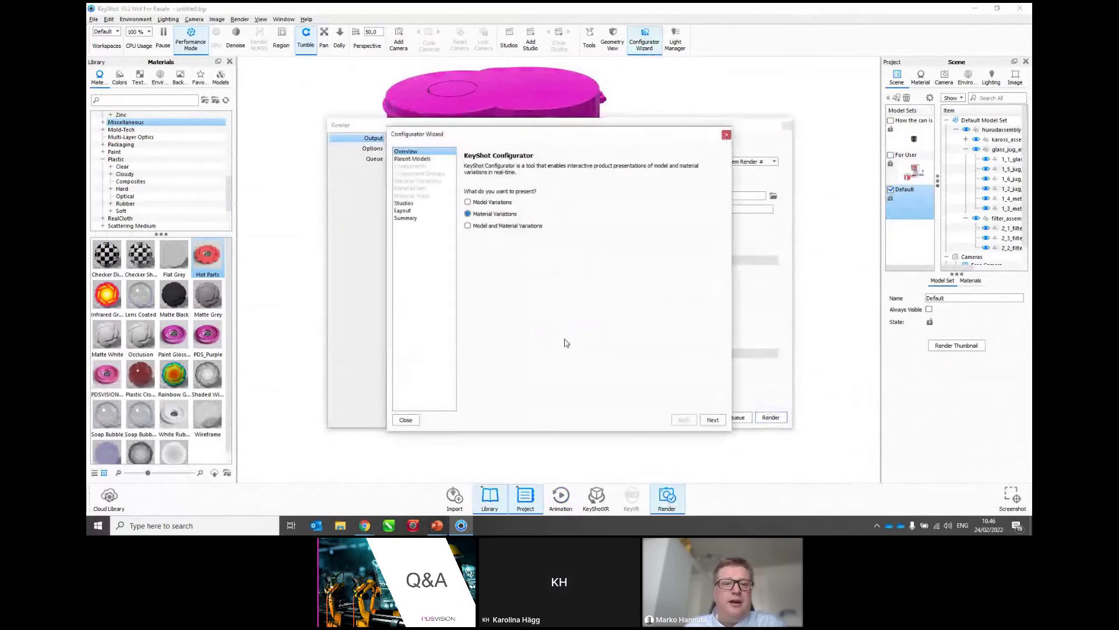
left_click(712, 421)
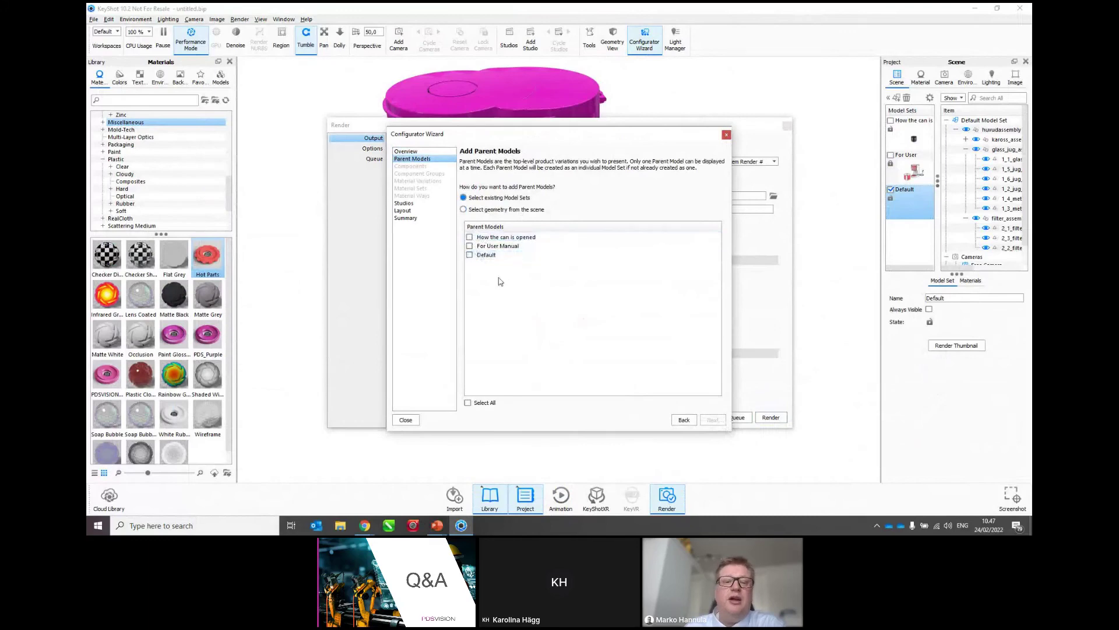
left_click(470, 256)
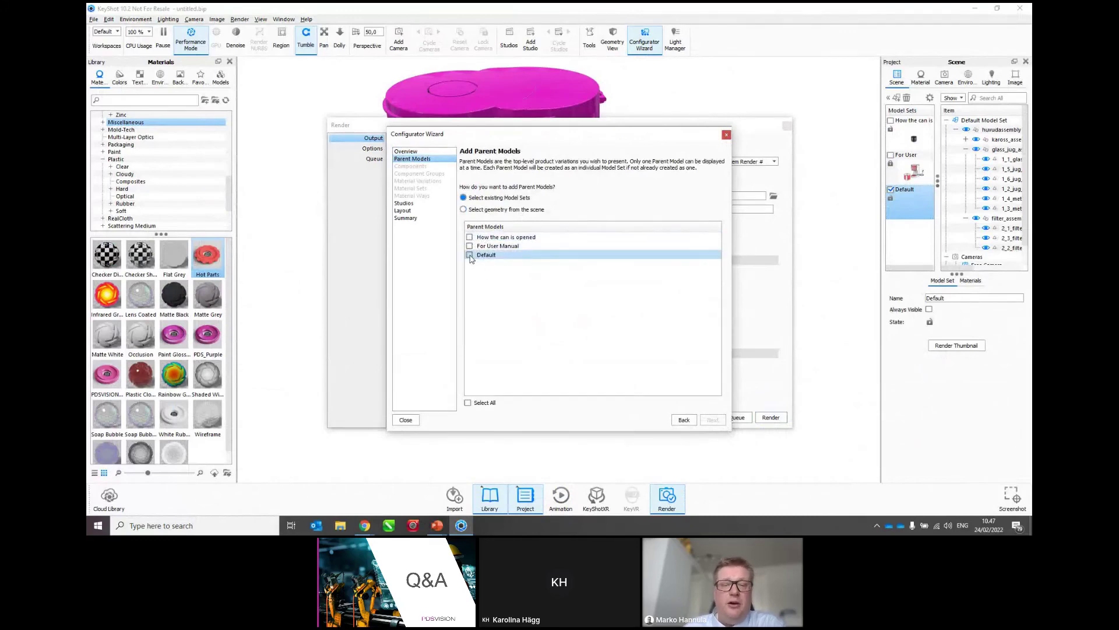
left_click(713, 419)
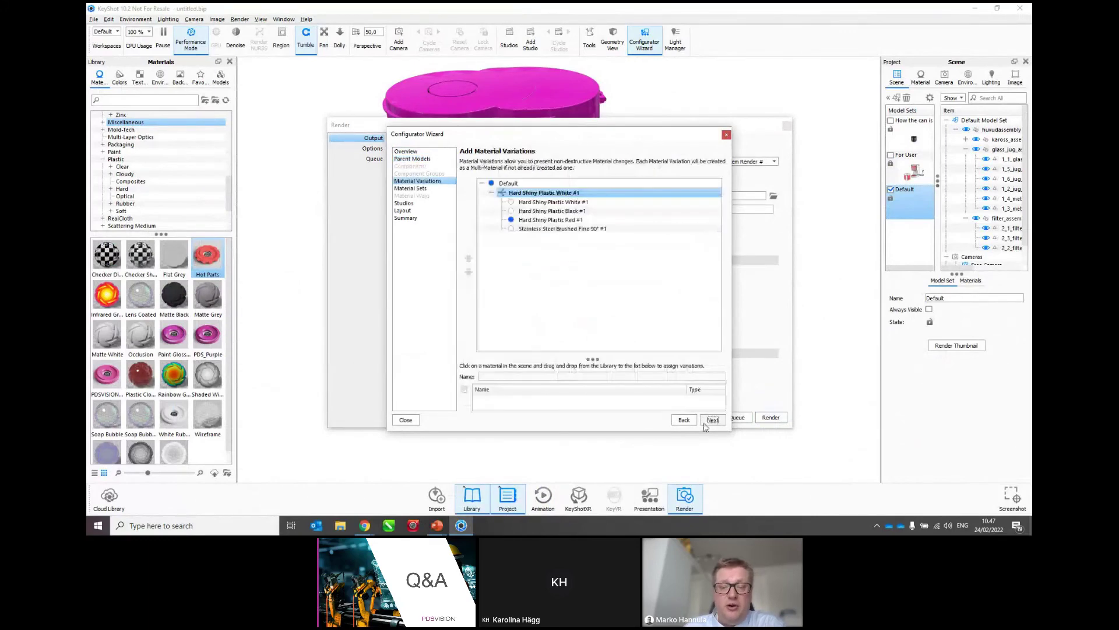
Complete the configurator setup with the existing material variations and the Touch-Friendly layout, and close the wizard after reviewing the summary
left_click(712, 421)
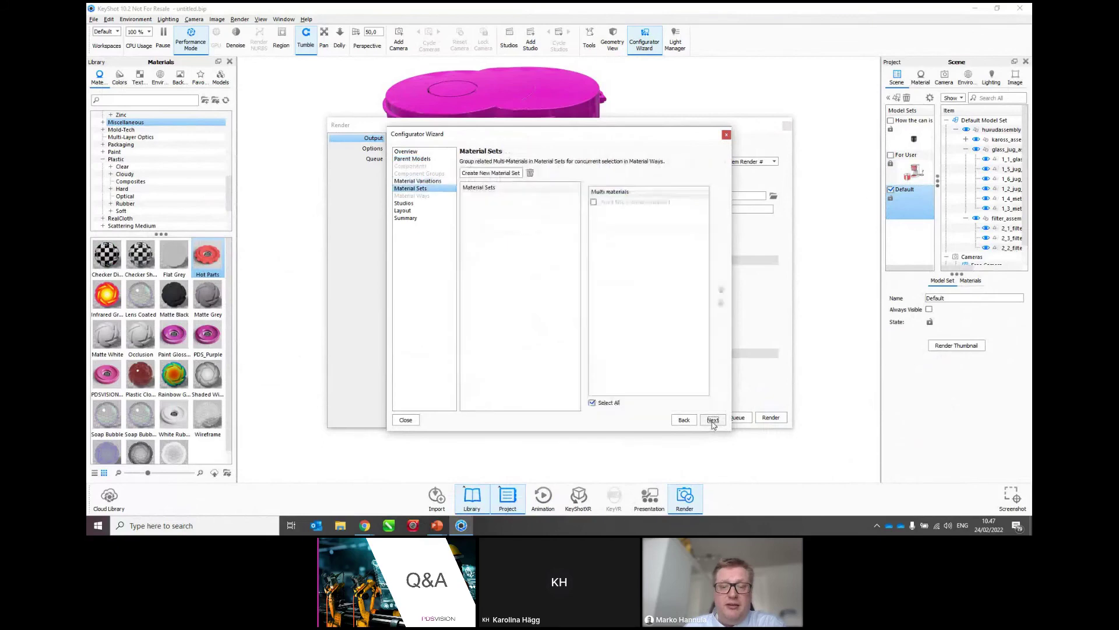
left_click(712, 421)
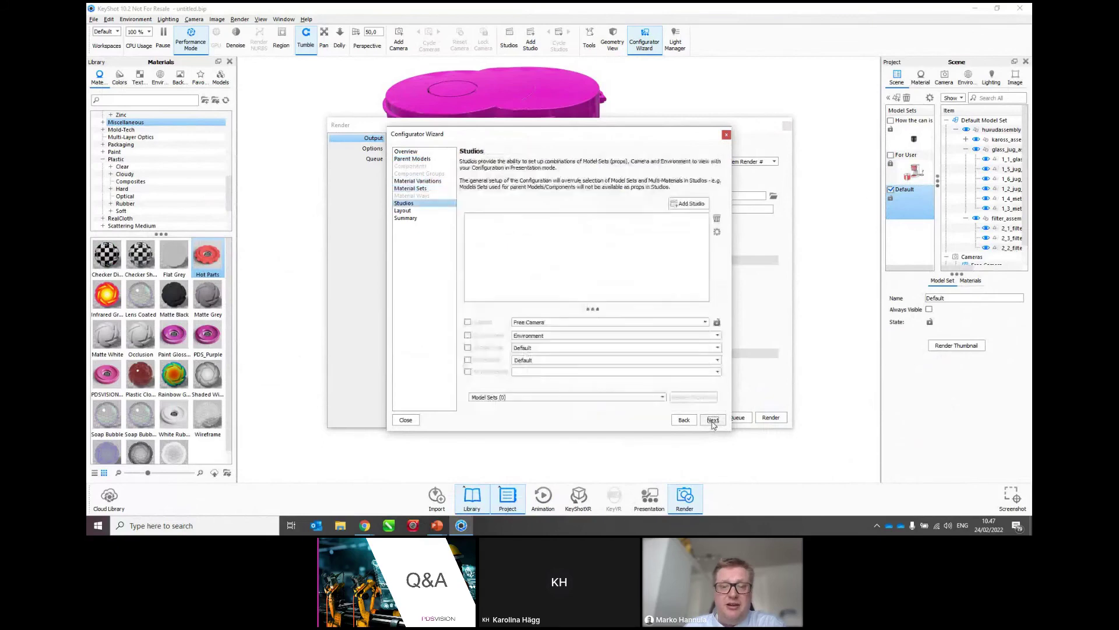
left_click(712, 421)
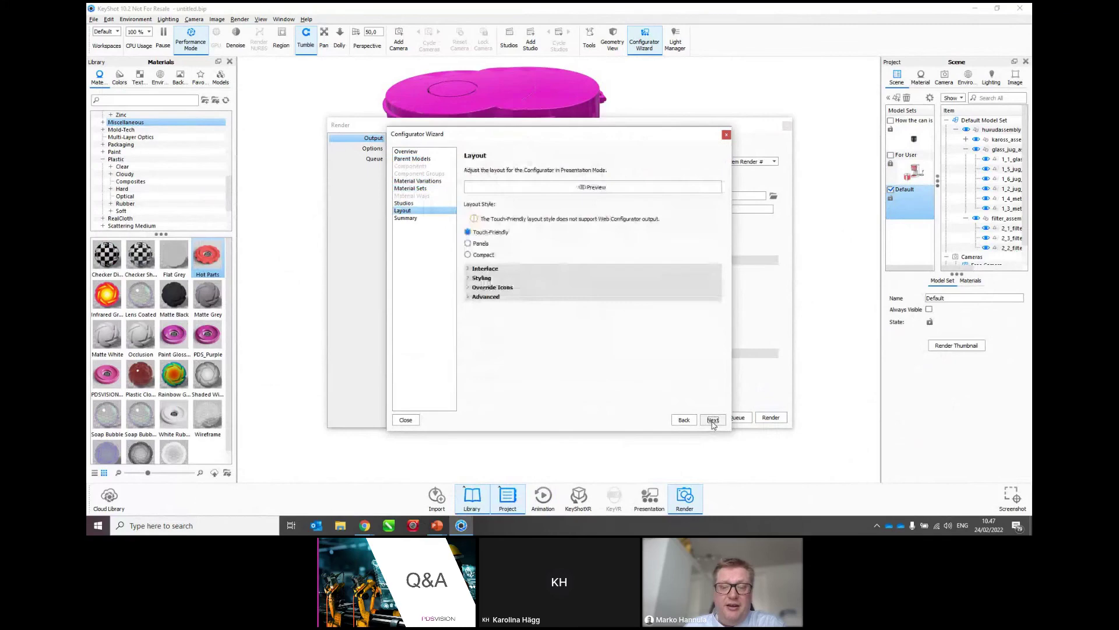
left_click(713, 421)
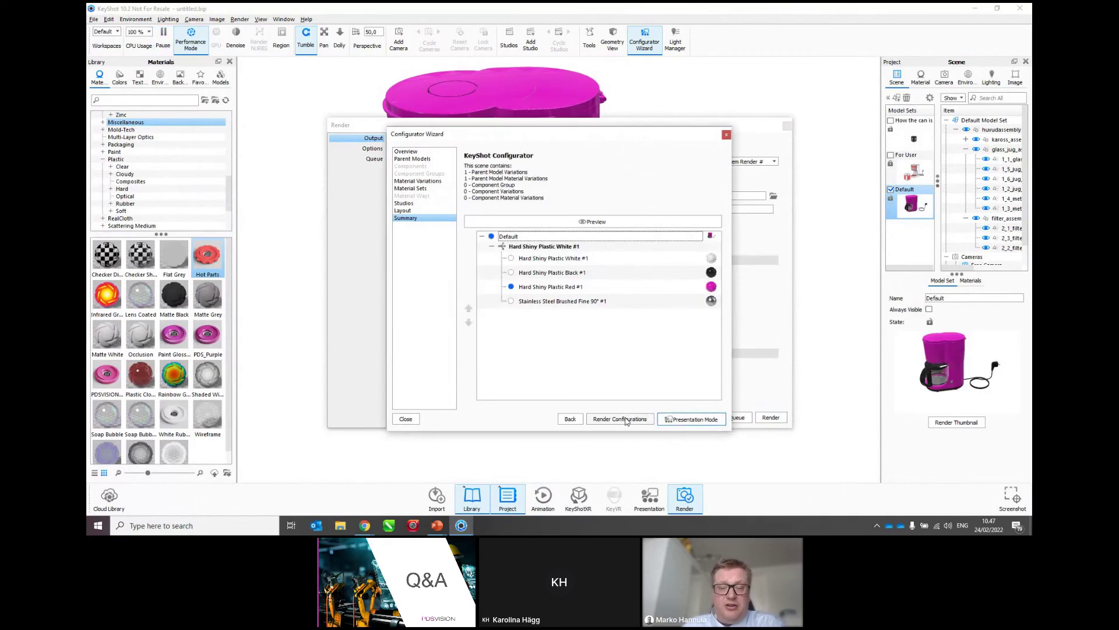
left_click(579, 420)
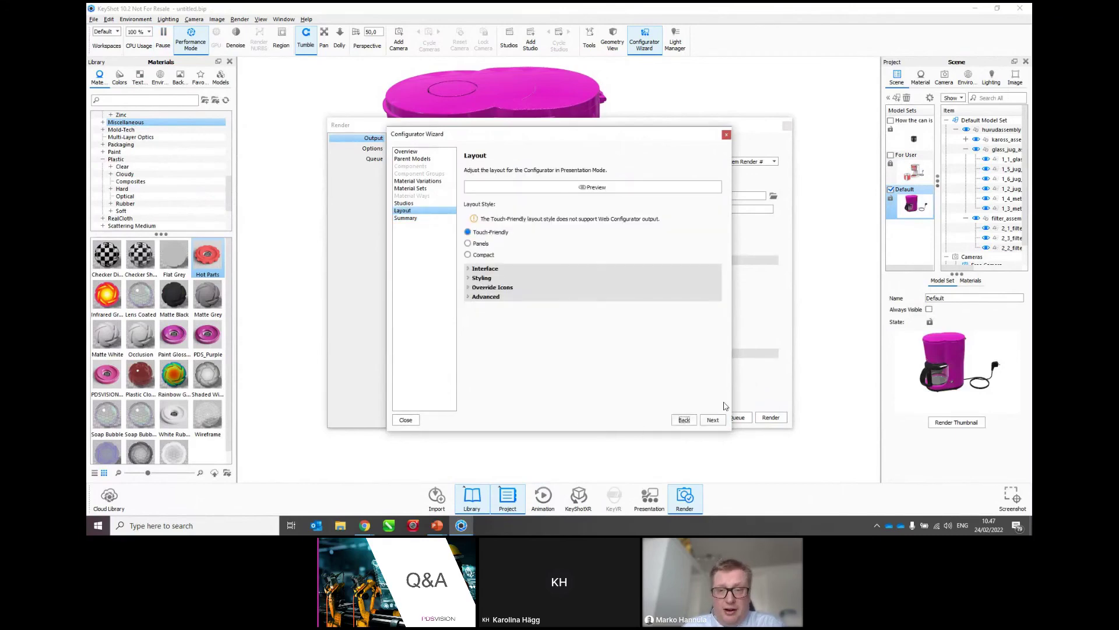
left_click(726, 136)
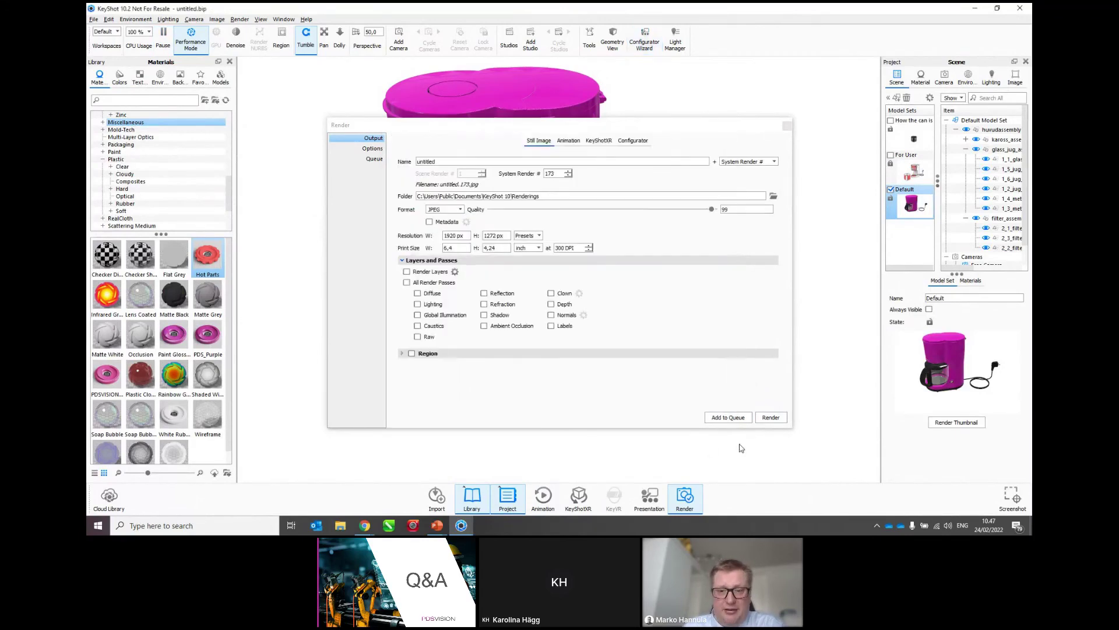
Add the configurator's material variation images to the render queue as 1920 x 1272 px JPEGs
left_click(633, 140)
left_click(727, 418)
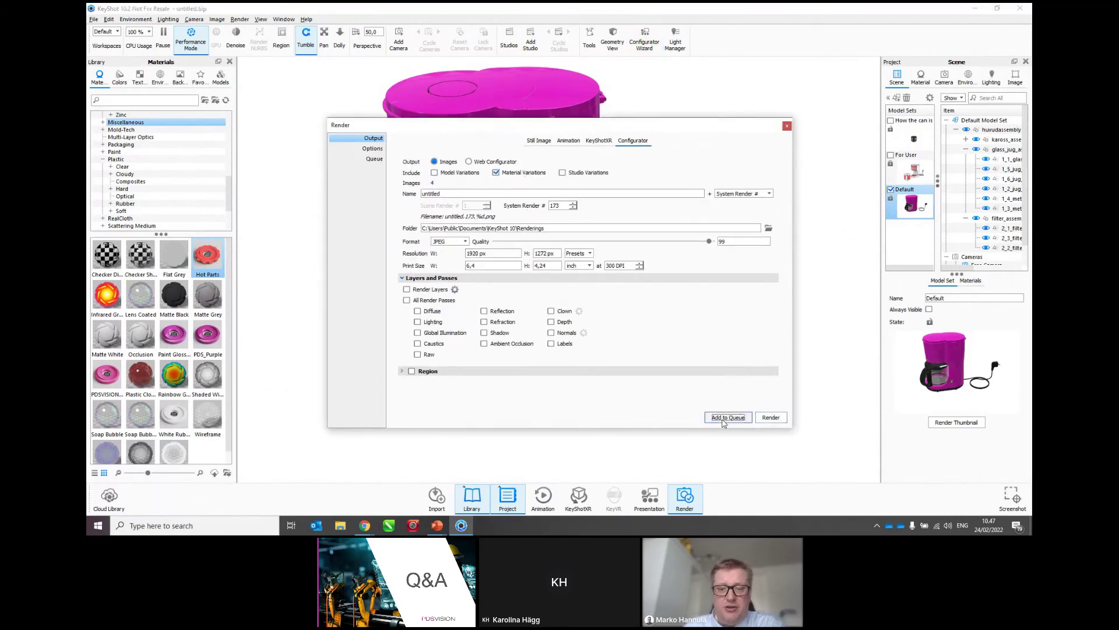
key("Return")
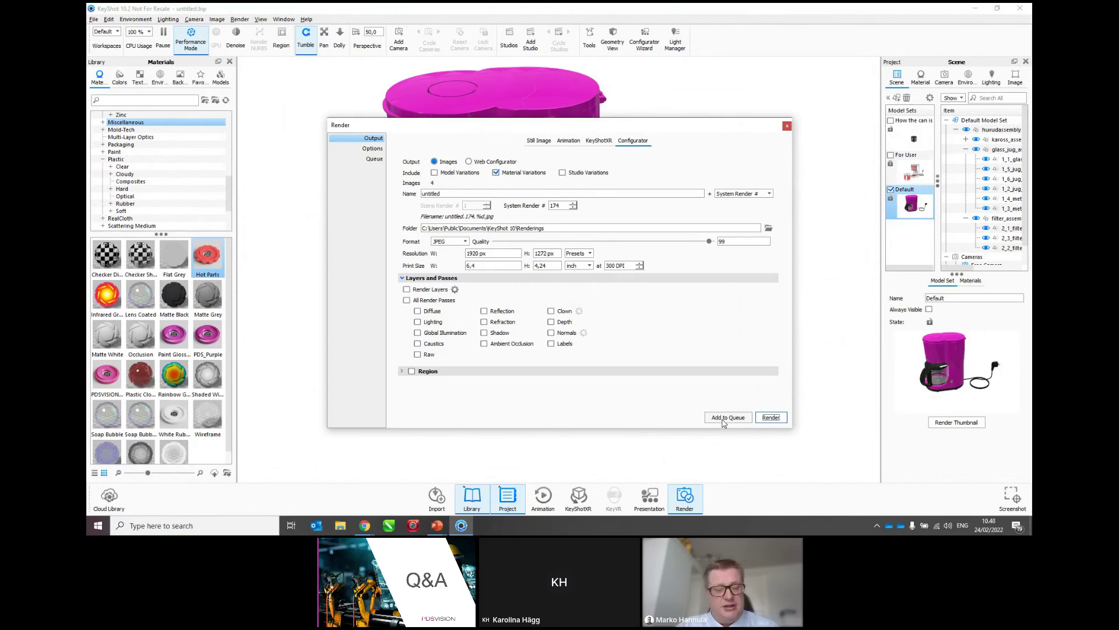
Switch to the running slide show to view the coffee maker color variants, and return to KeyShot
key("alt+Tab")
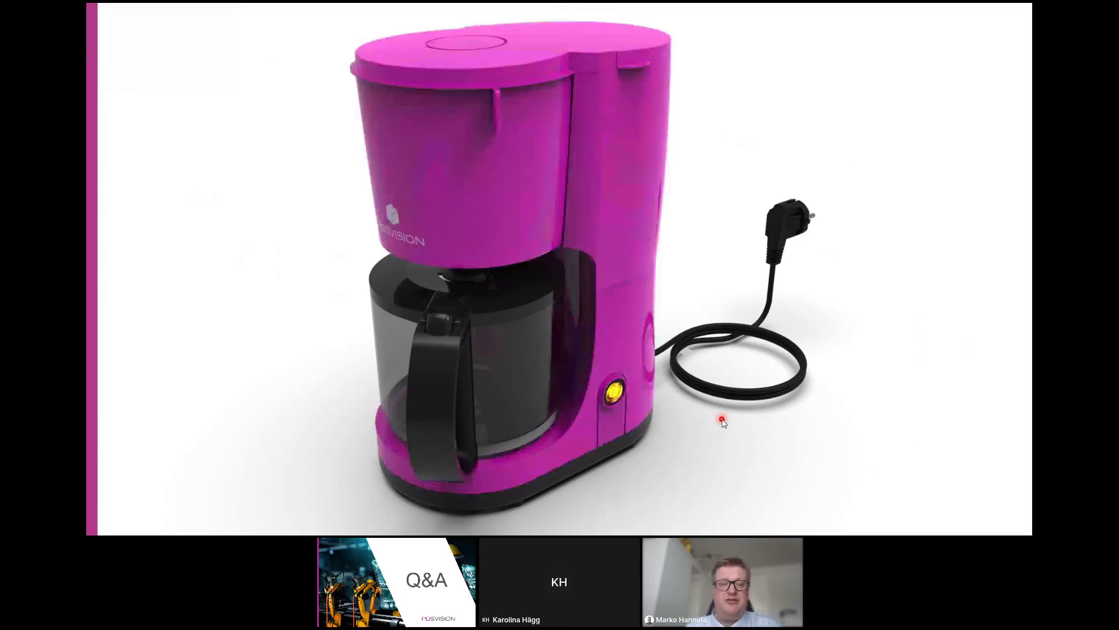
key("alt+Tab")
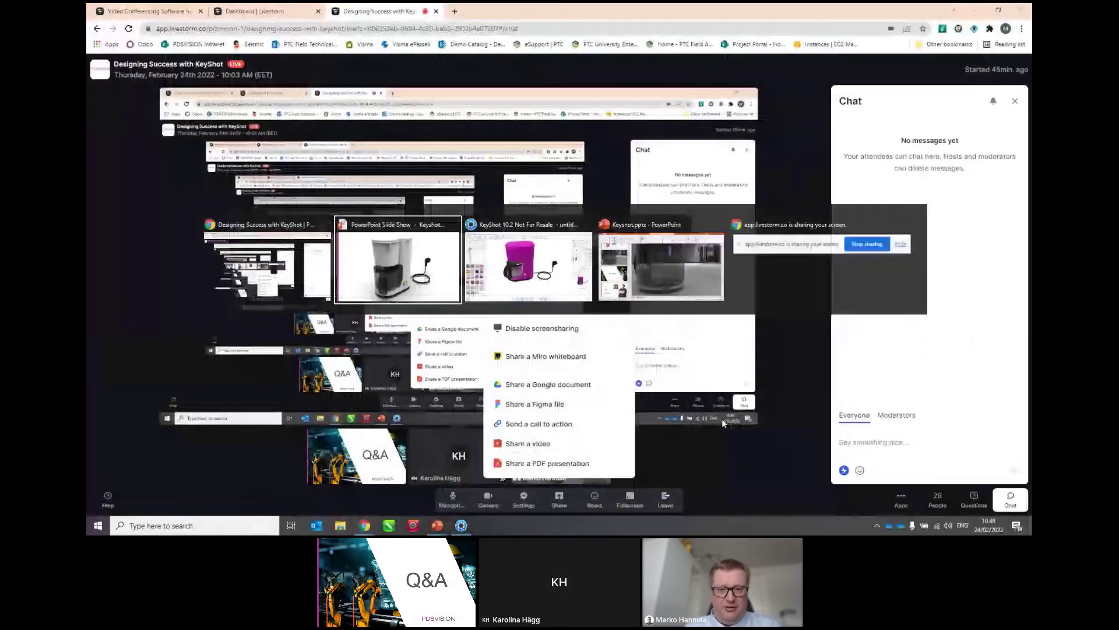
key("alt+Tab")
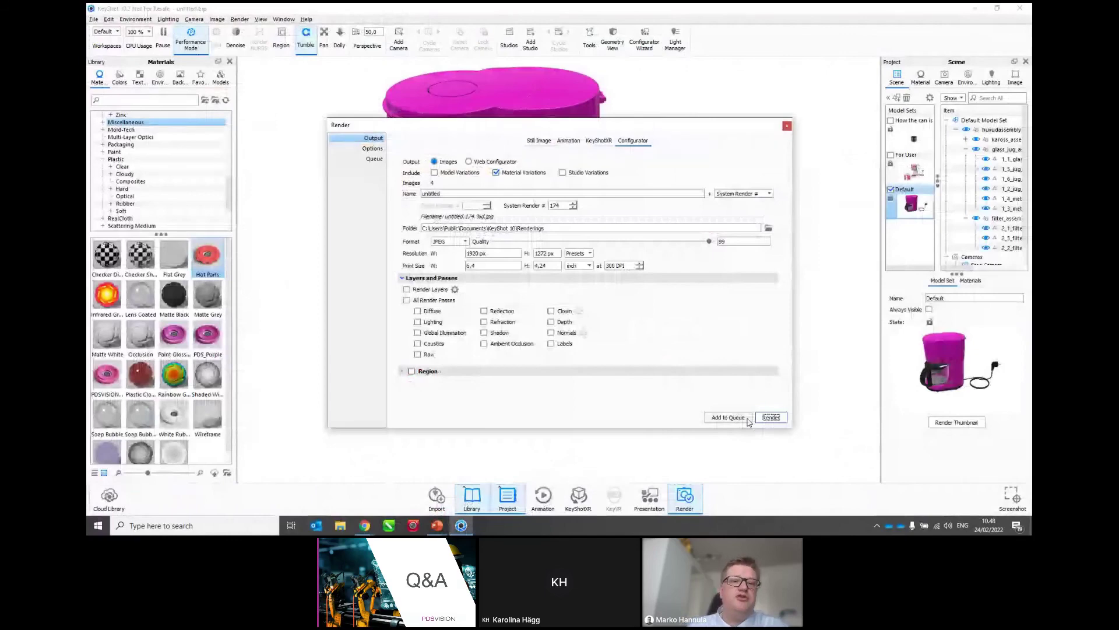
Close the render settings, use the Lighting Environment as the background, and set the kitchen environment's rotation to 0°
left_click(787, 127)
middle_click_drag(656, 236, 744, 278)
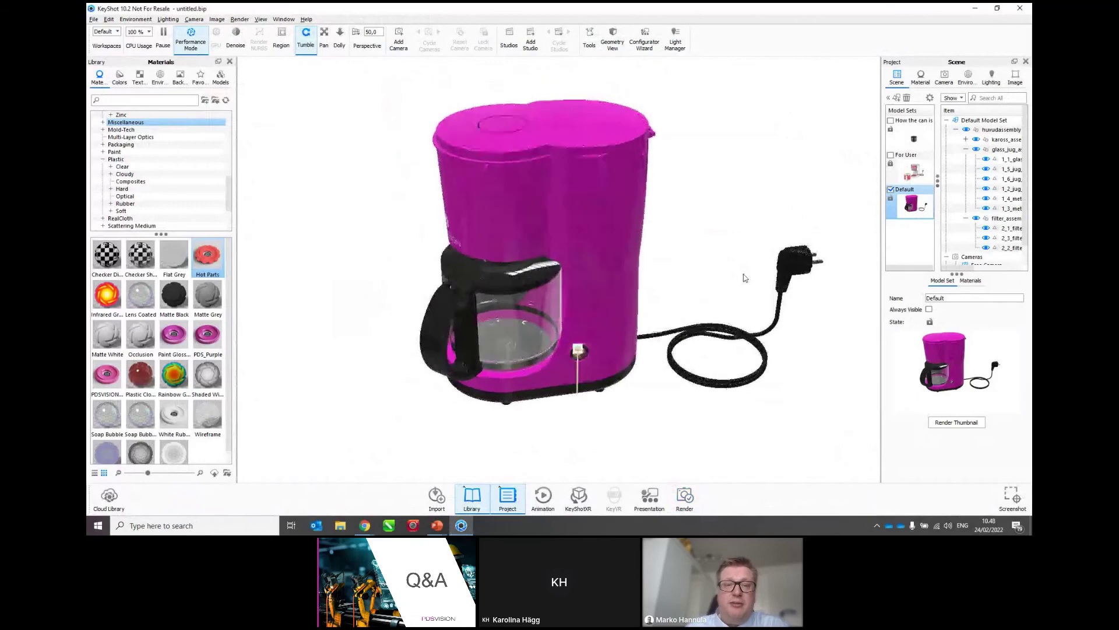
left_click(966, 79)
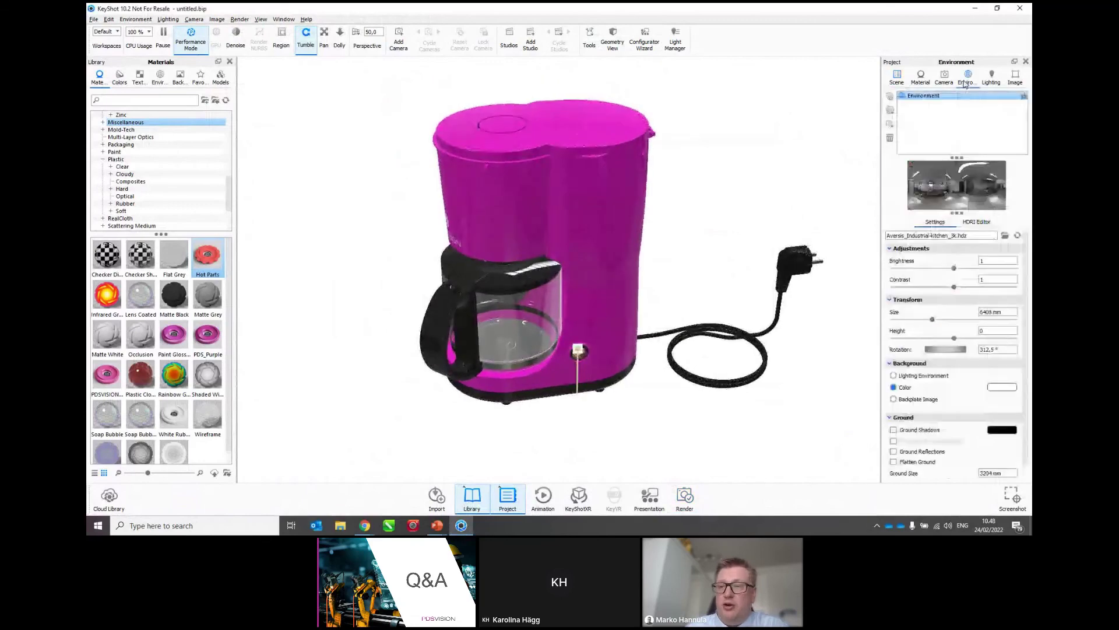
left_click(894, 376)
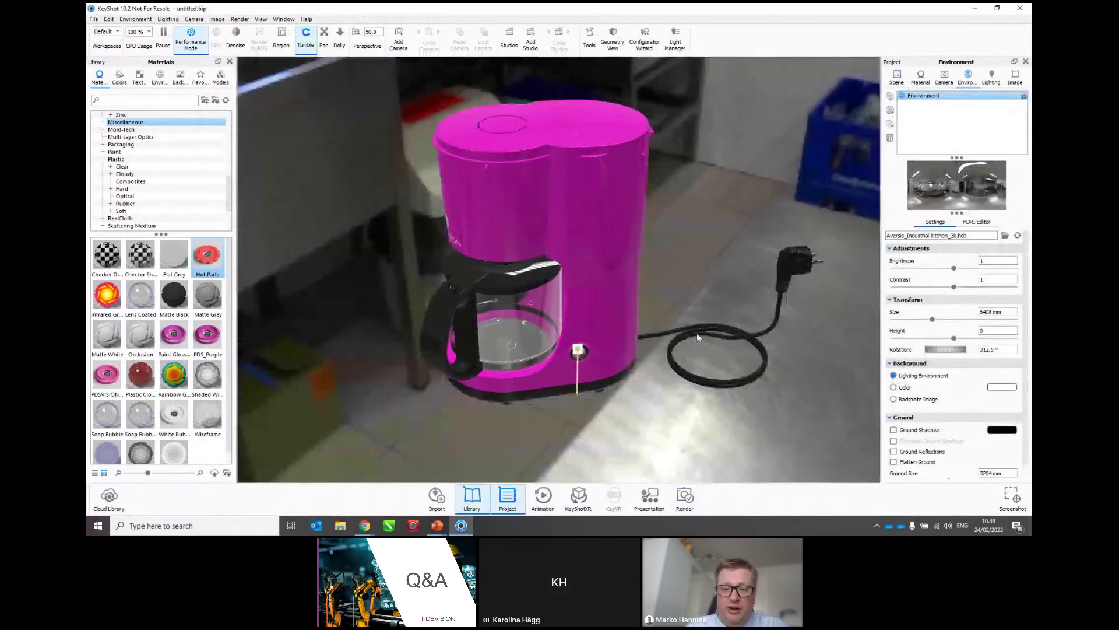
left_click_drag(958, 352, 973, 352)
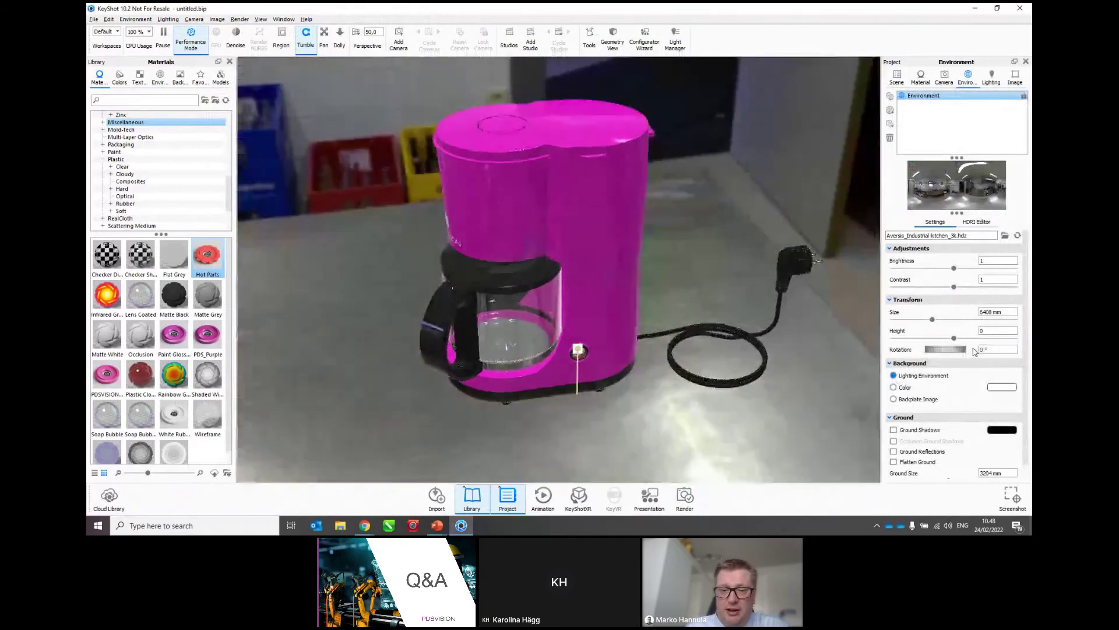
Apply the Product lighting preset and enable caustics
left_click(991, 78)
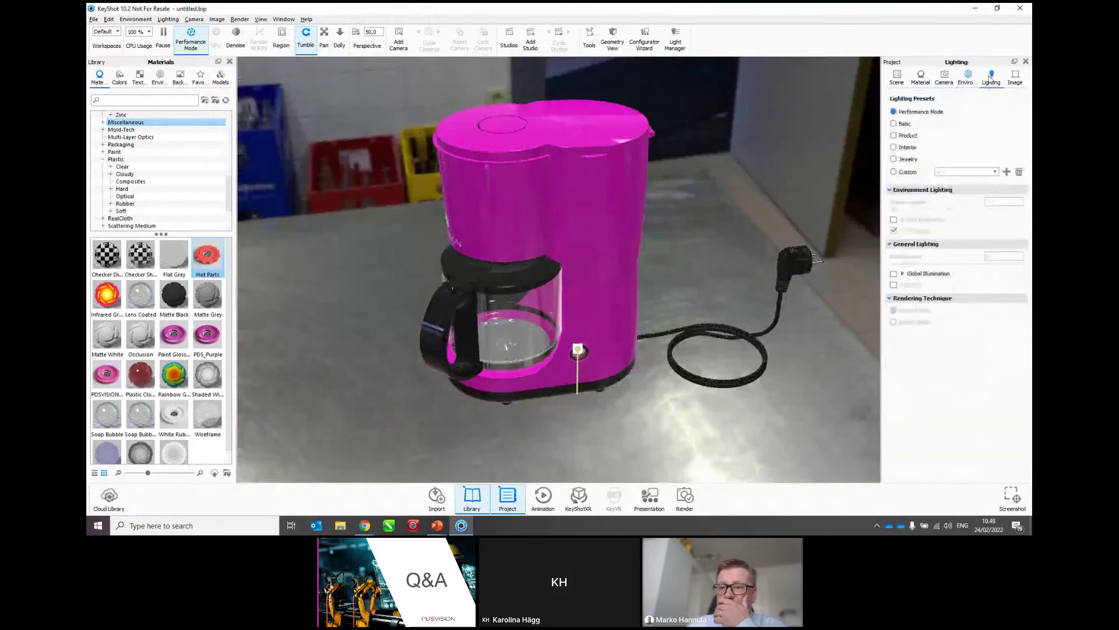
left_click(894, 135)
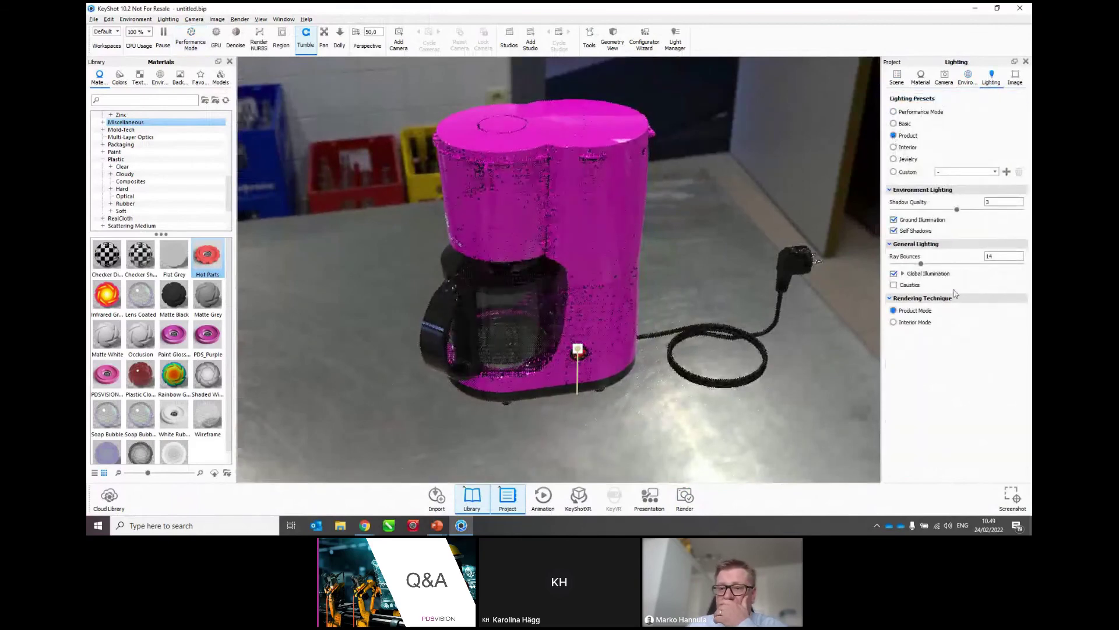
left_click(893, 285)
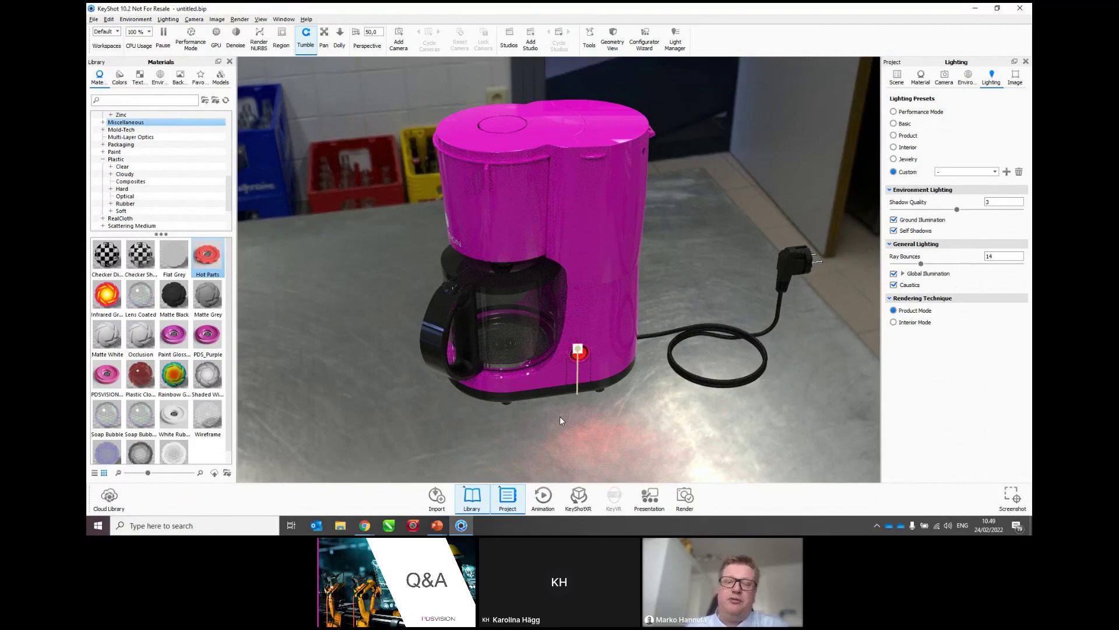
Switch the coffee maker body's multi-material to the white plastic variation and on to the black one
double_click(593, 226)
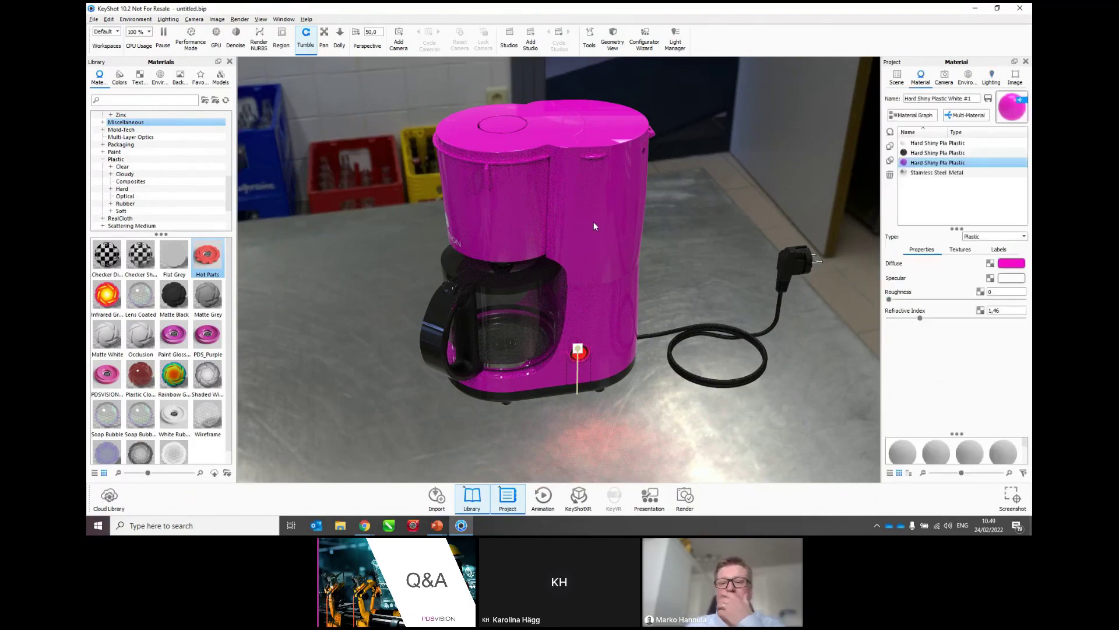
left_click(947, 146)
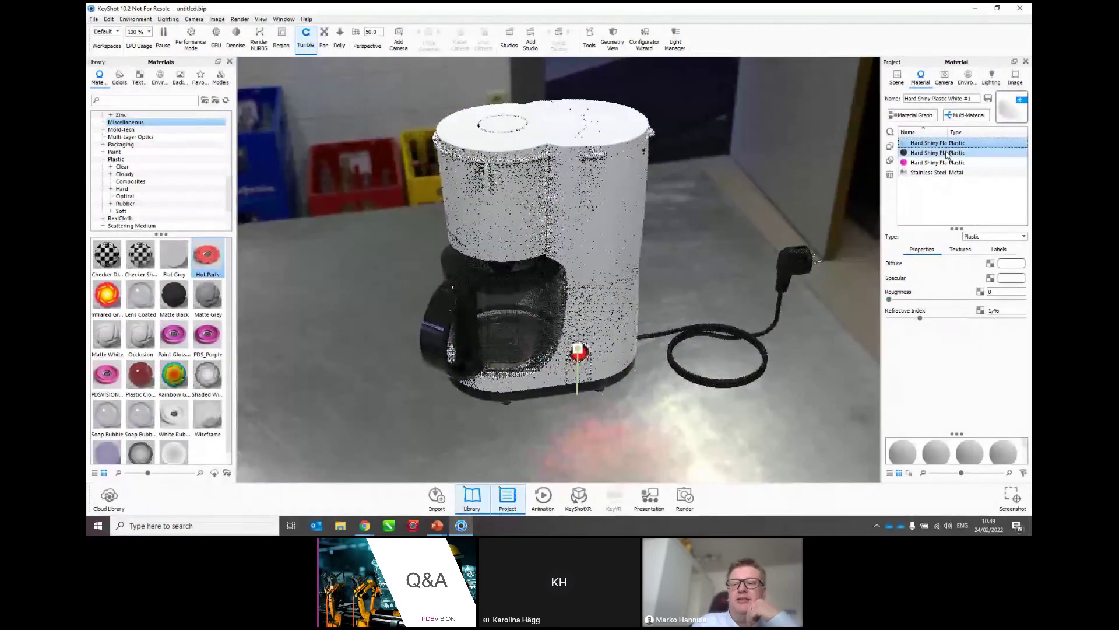
left_click(943, 153)
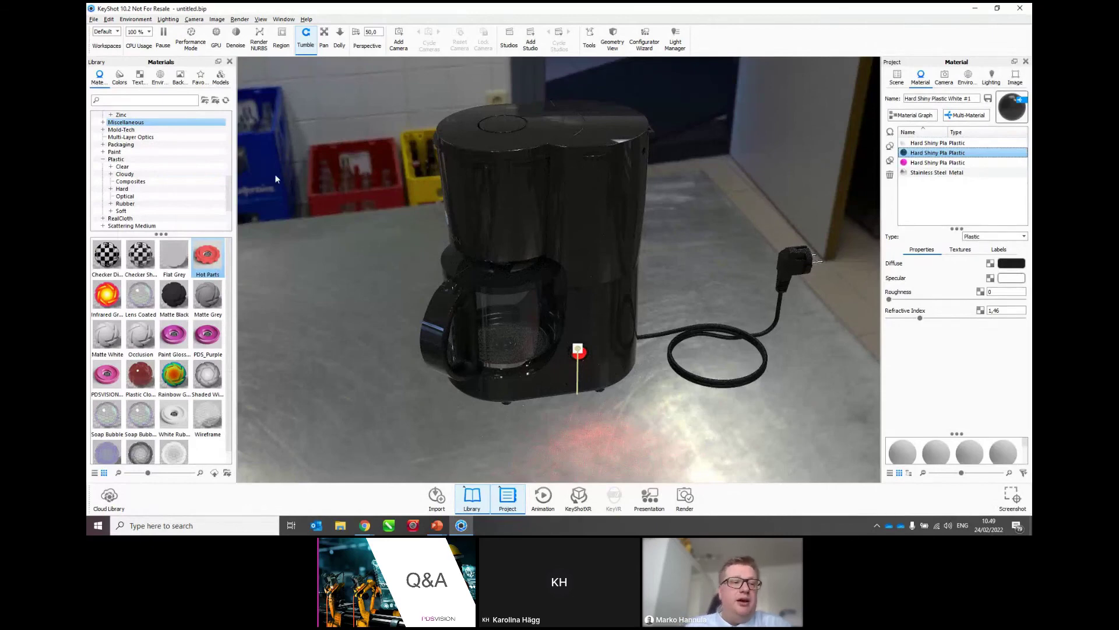
left_click(120, 77)
left_click(139, 77)
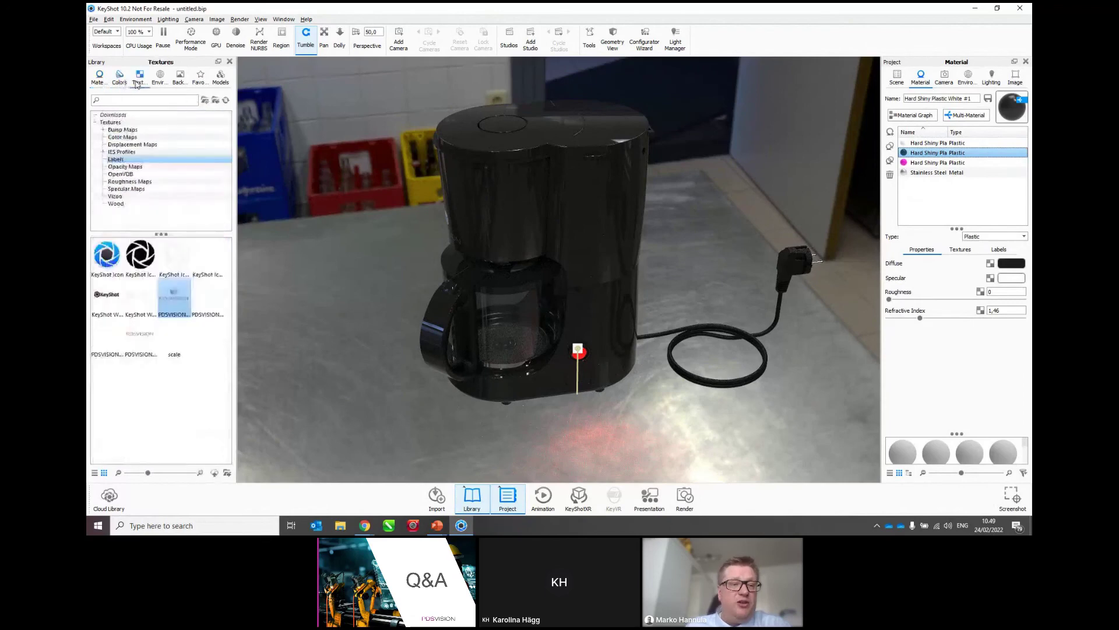
left_click(159, 77)
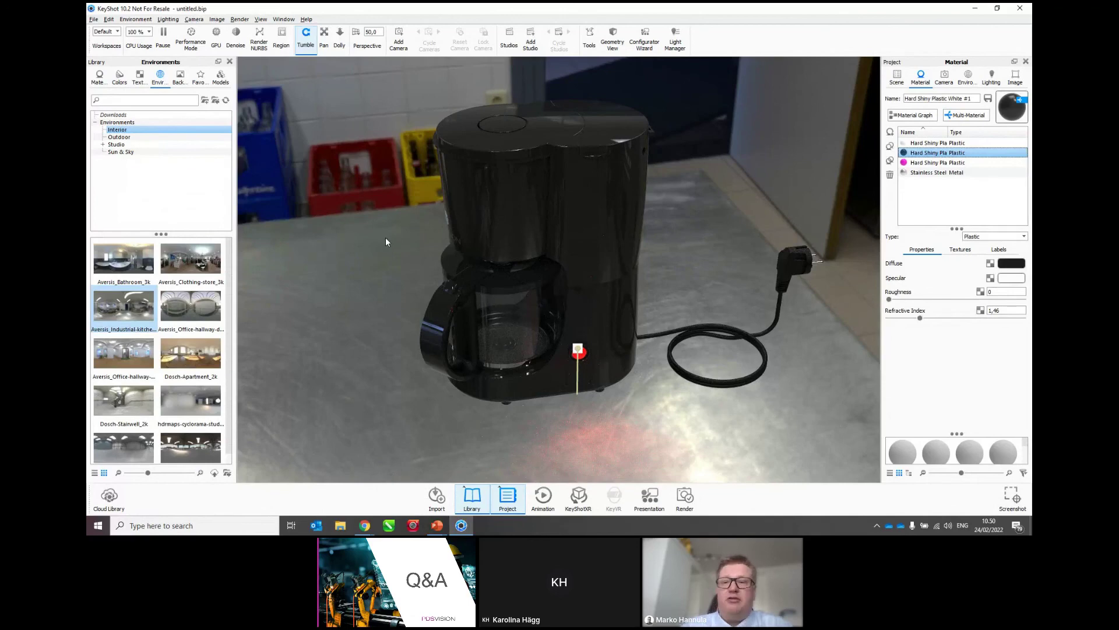
Add a new camera and enable its depth of field with a focus distance of about 1107 mm
left_click(945, 80)
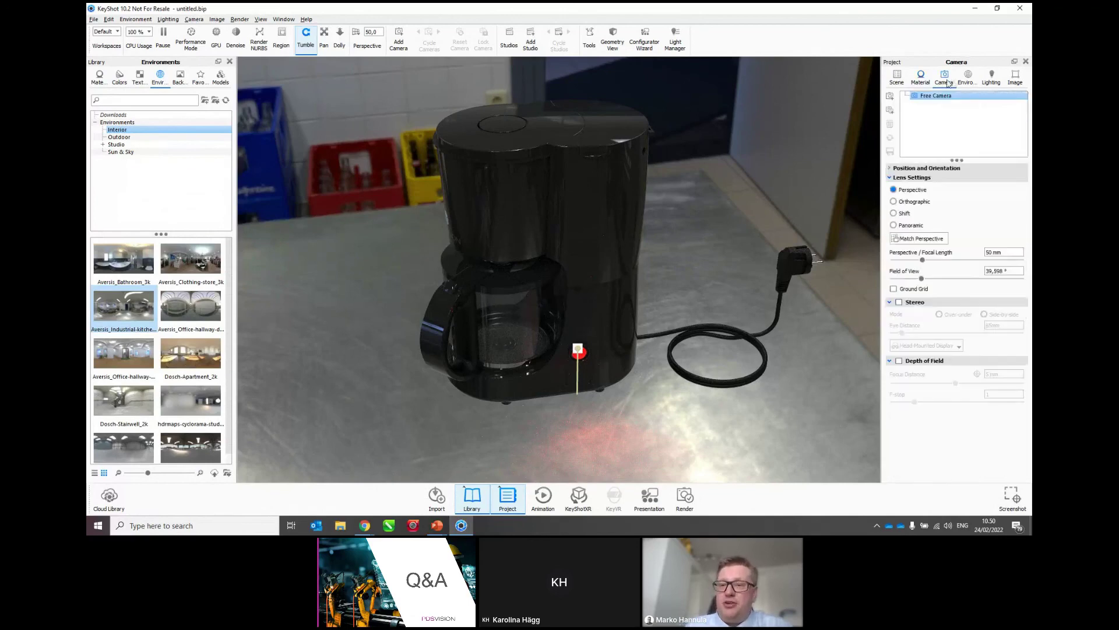
left_click(890, 97)
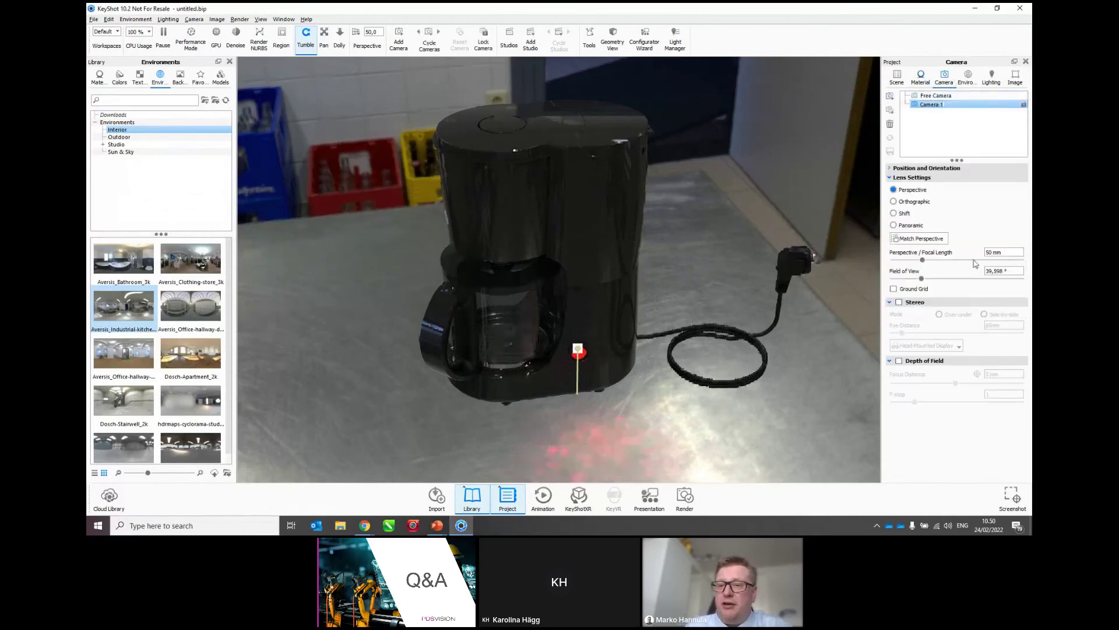
left_click(899, 360)
left_click(939, 383)
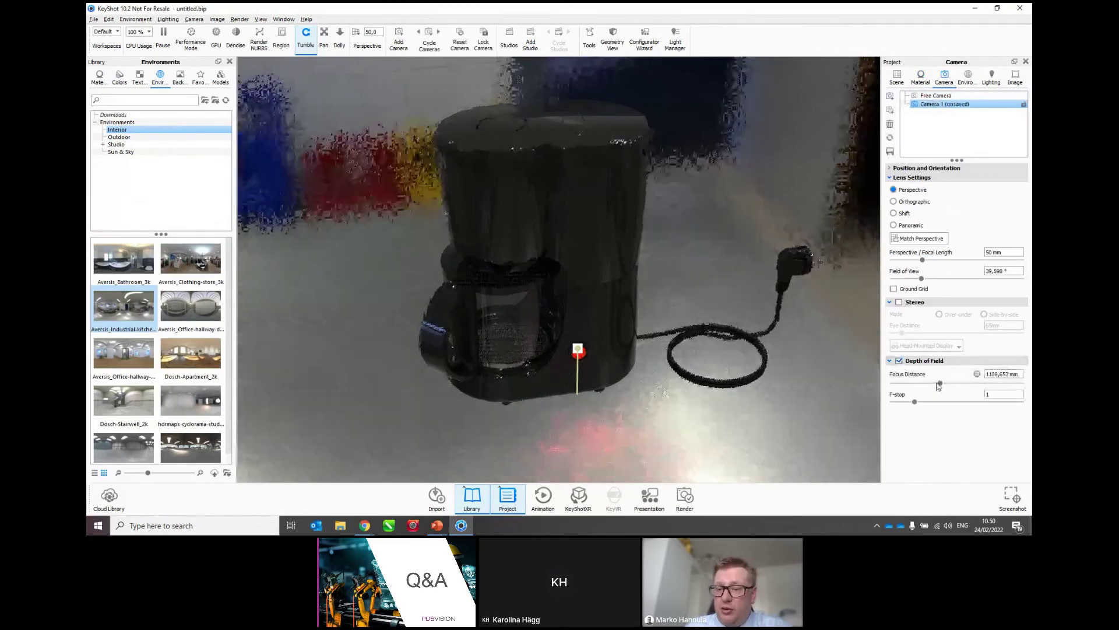
Pick the camera's focal point on the coffee maker's body beside the red switch and raise the f-stop to about 2.6
left_click(977, 374)
left_click(587, 356)
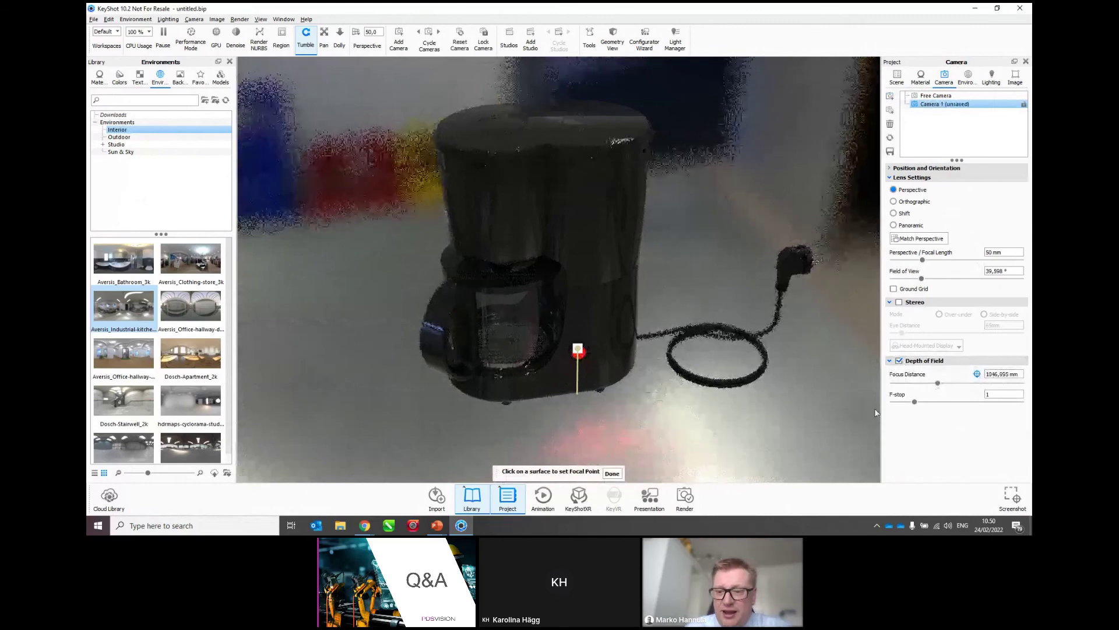
left_click_drag(914, 402, 951, 402)
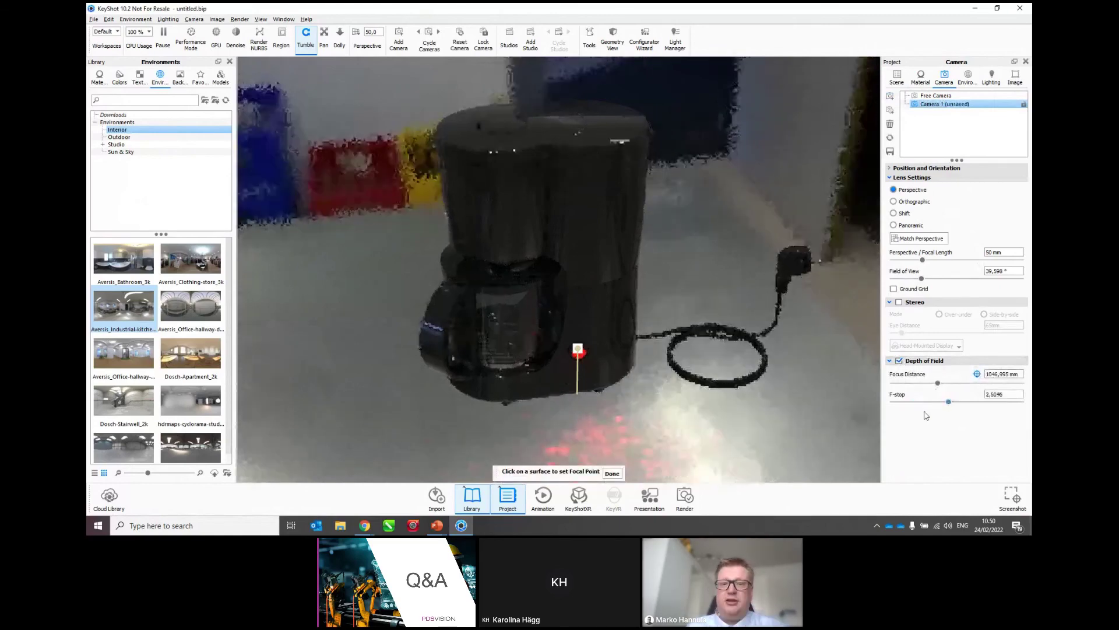